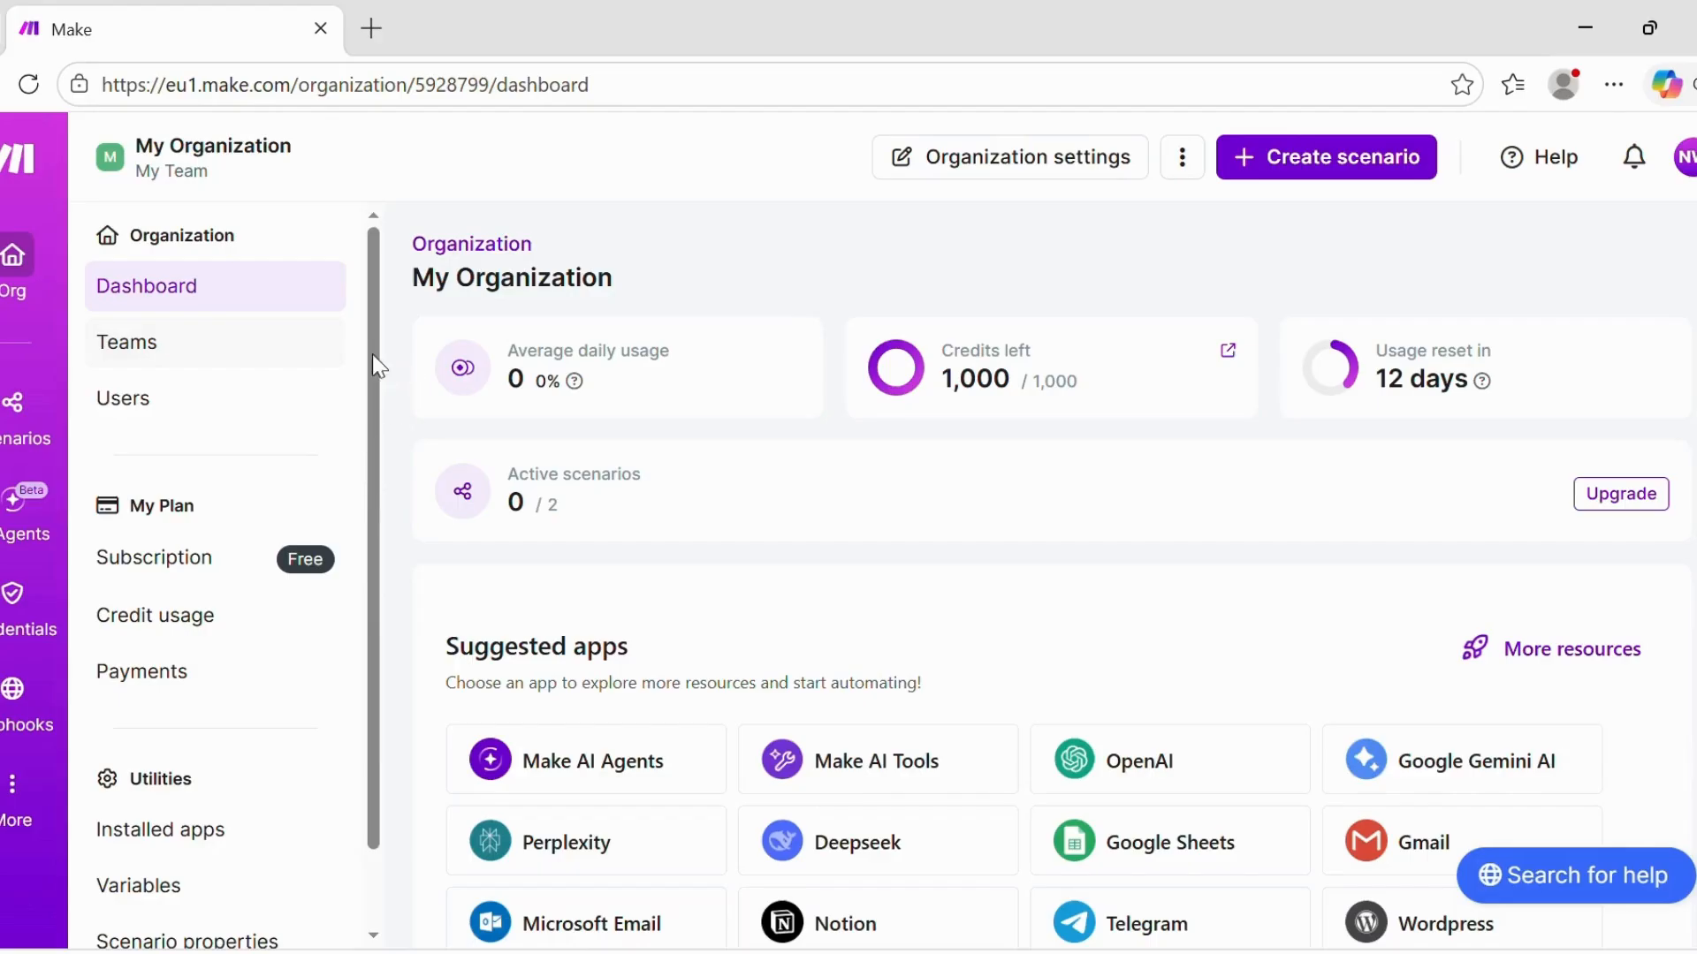
- Scroll through the organization dashboard showing 1,000 credits left and 0 active scenarios
scroll(357, 573, "down", 2)
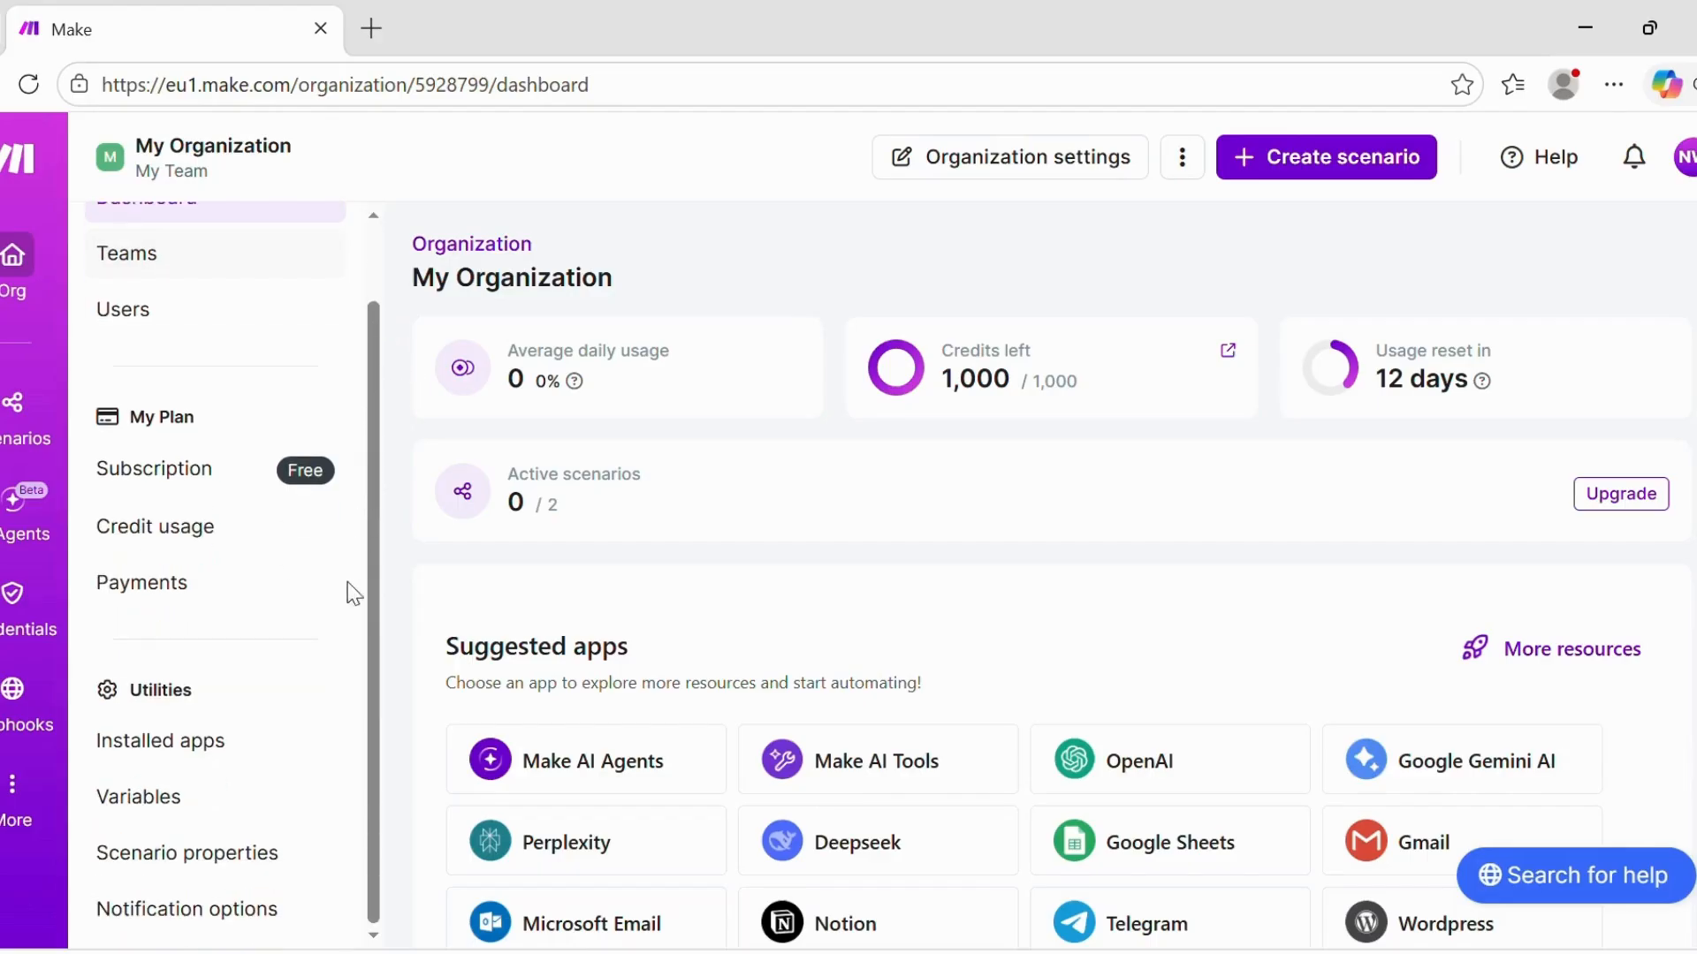
scroll(351, 618, "up", 2)
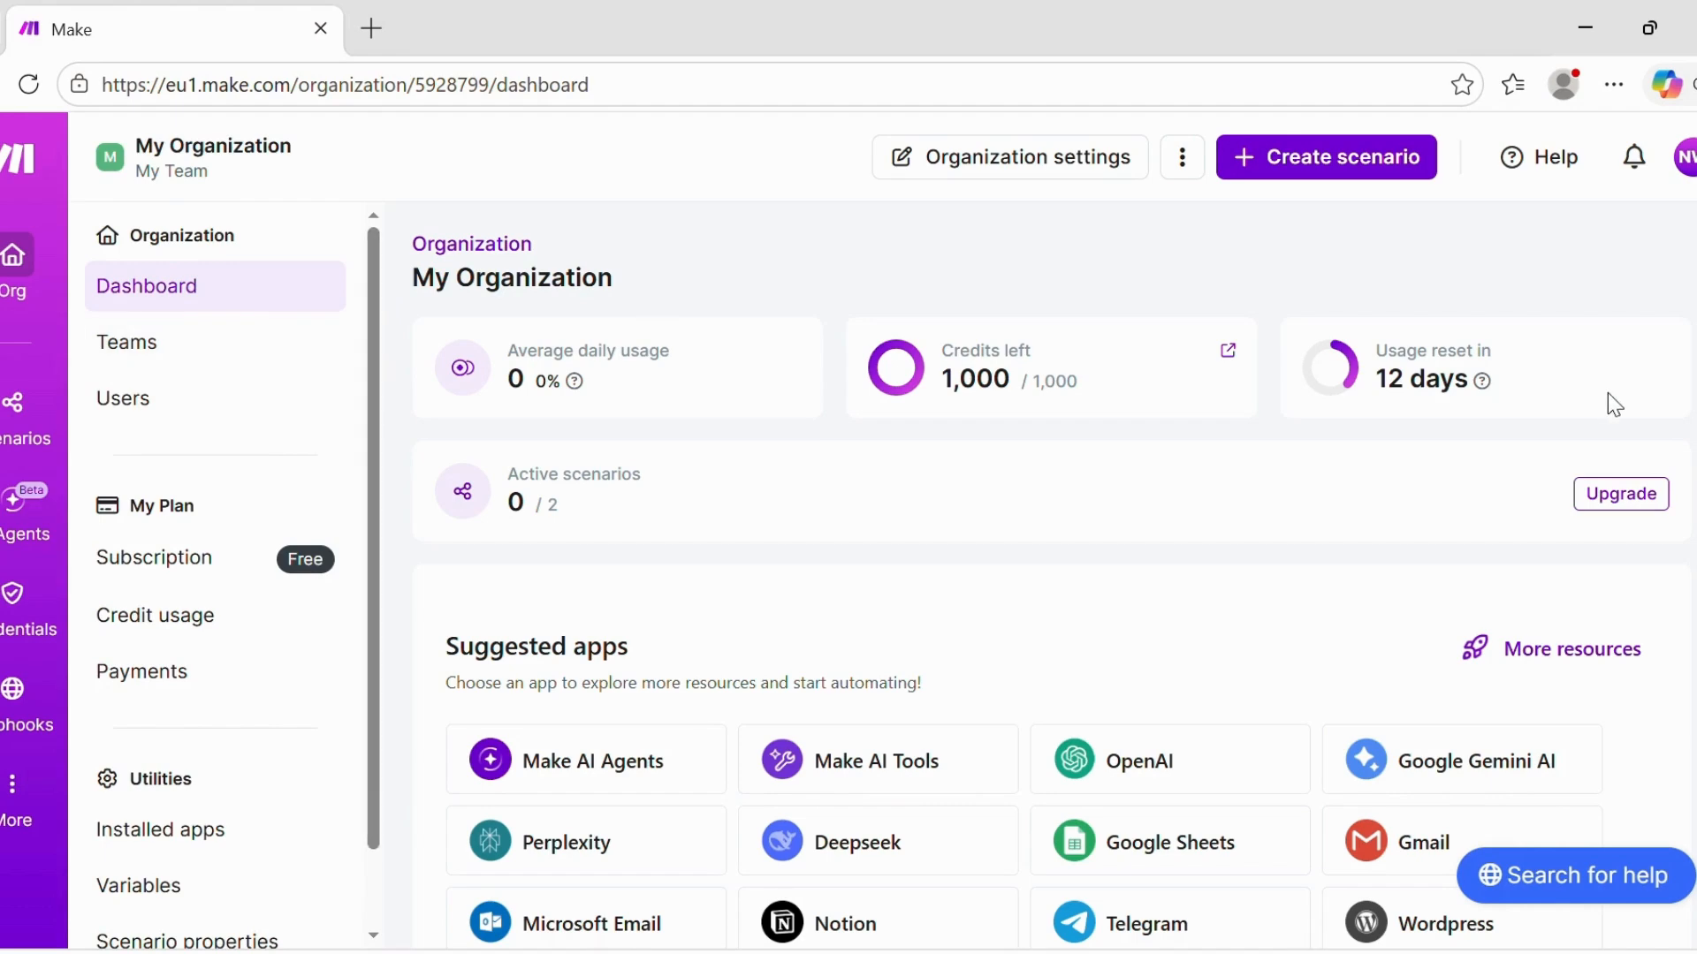
scroll(1051, 575, "down", 6)
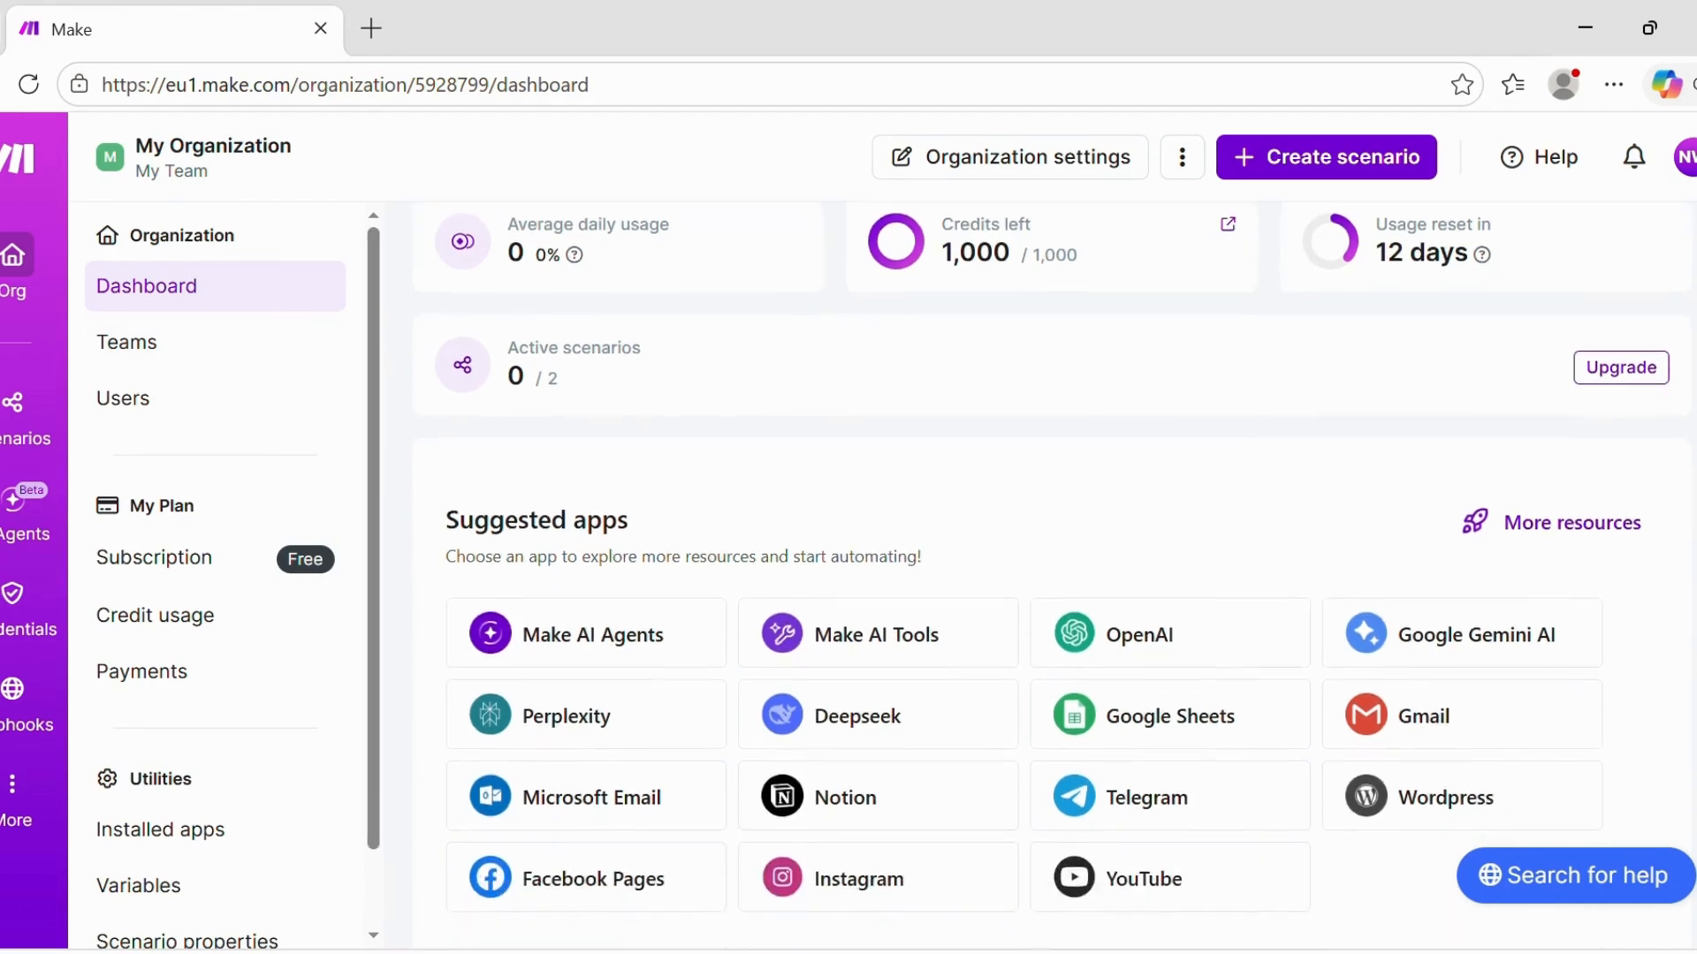
scroll(1051, 574, "up", 6)
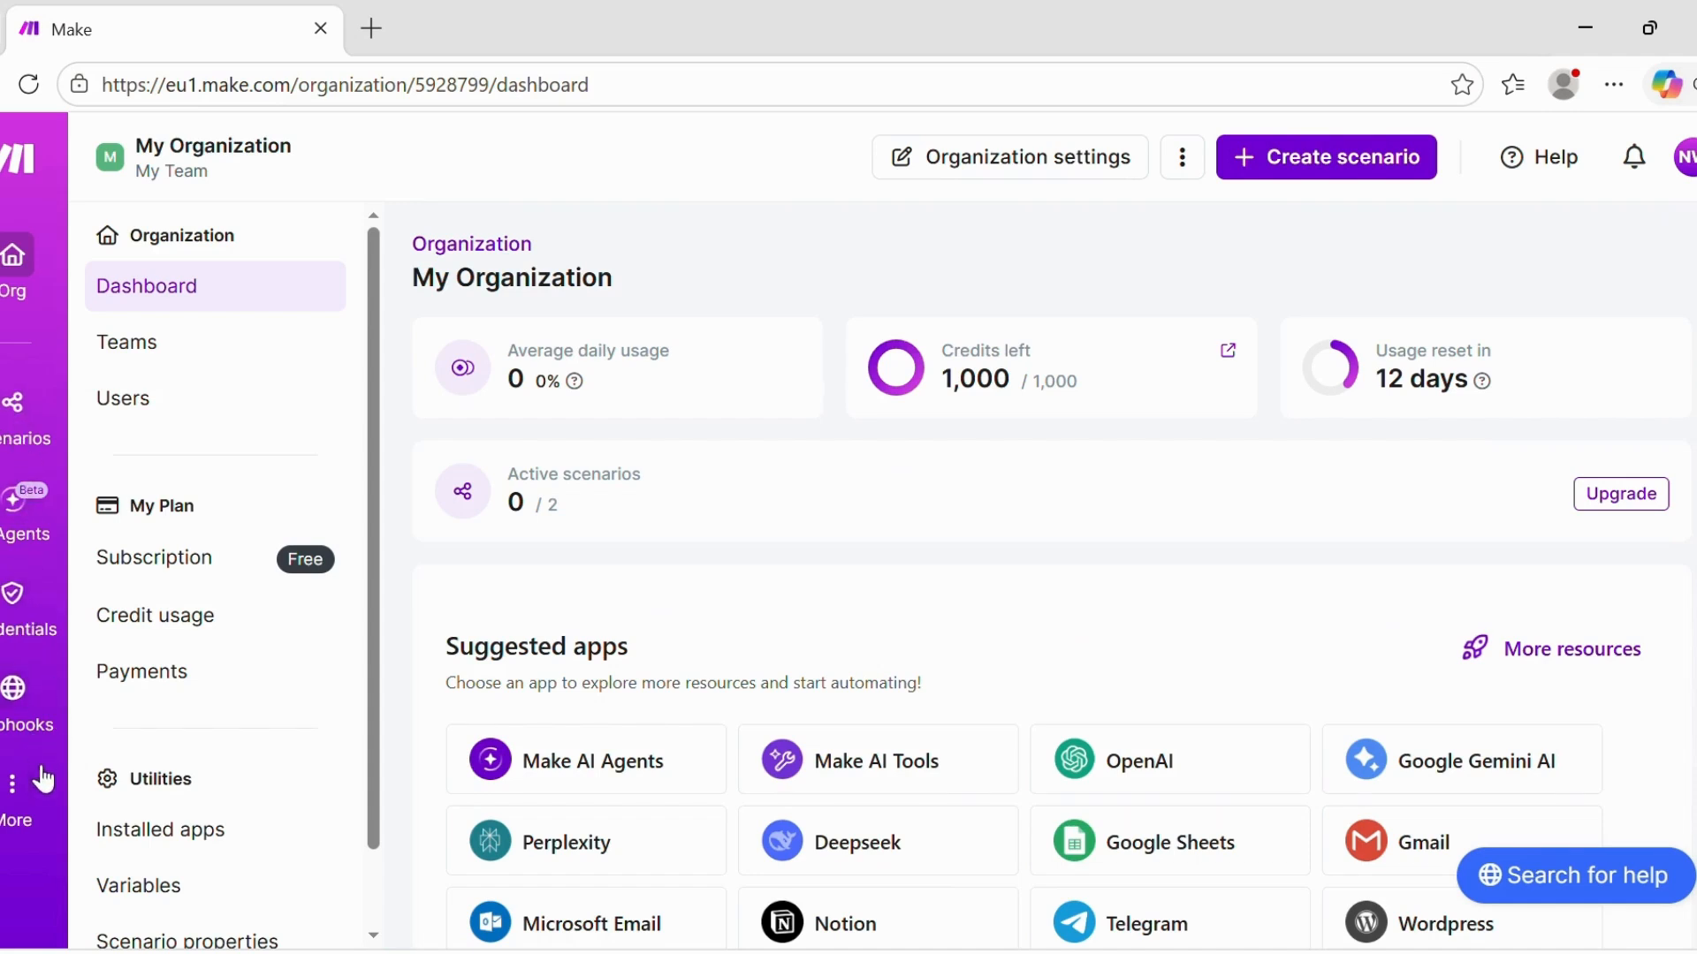
- Go to Templates under More and browse the Public templates gallery
left_click(21, 800)
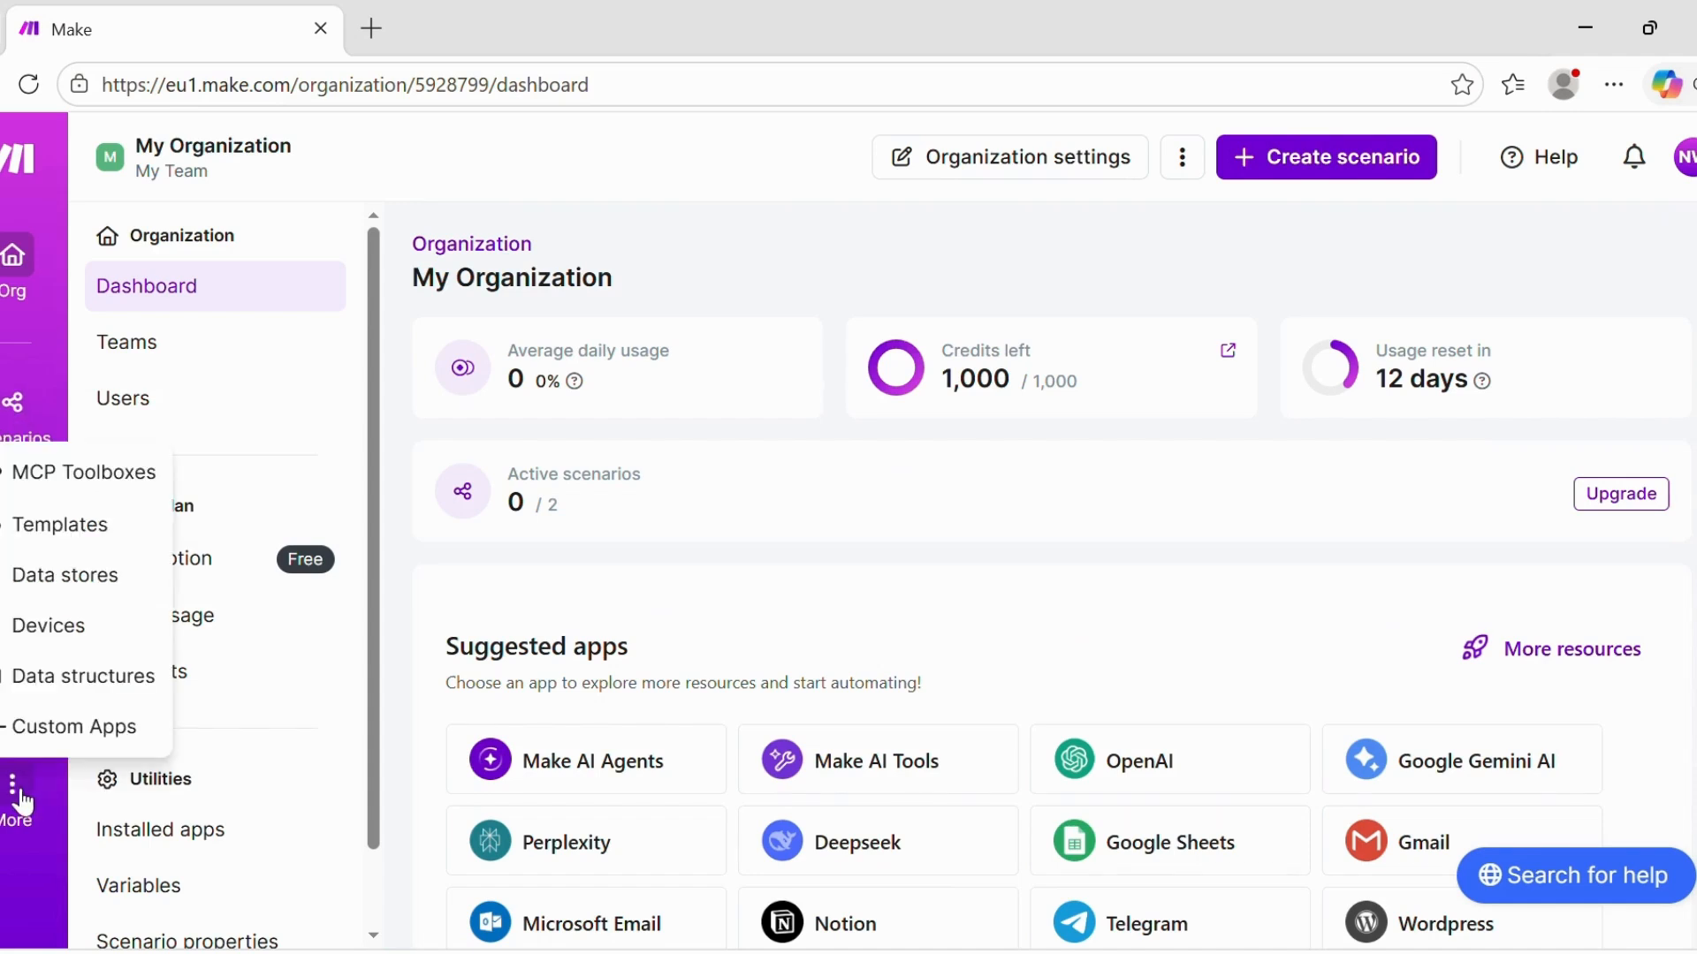
left_click(41, 527)
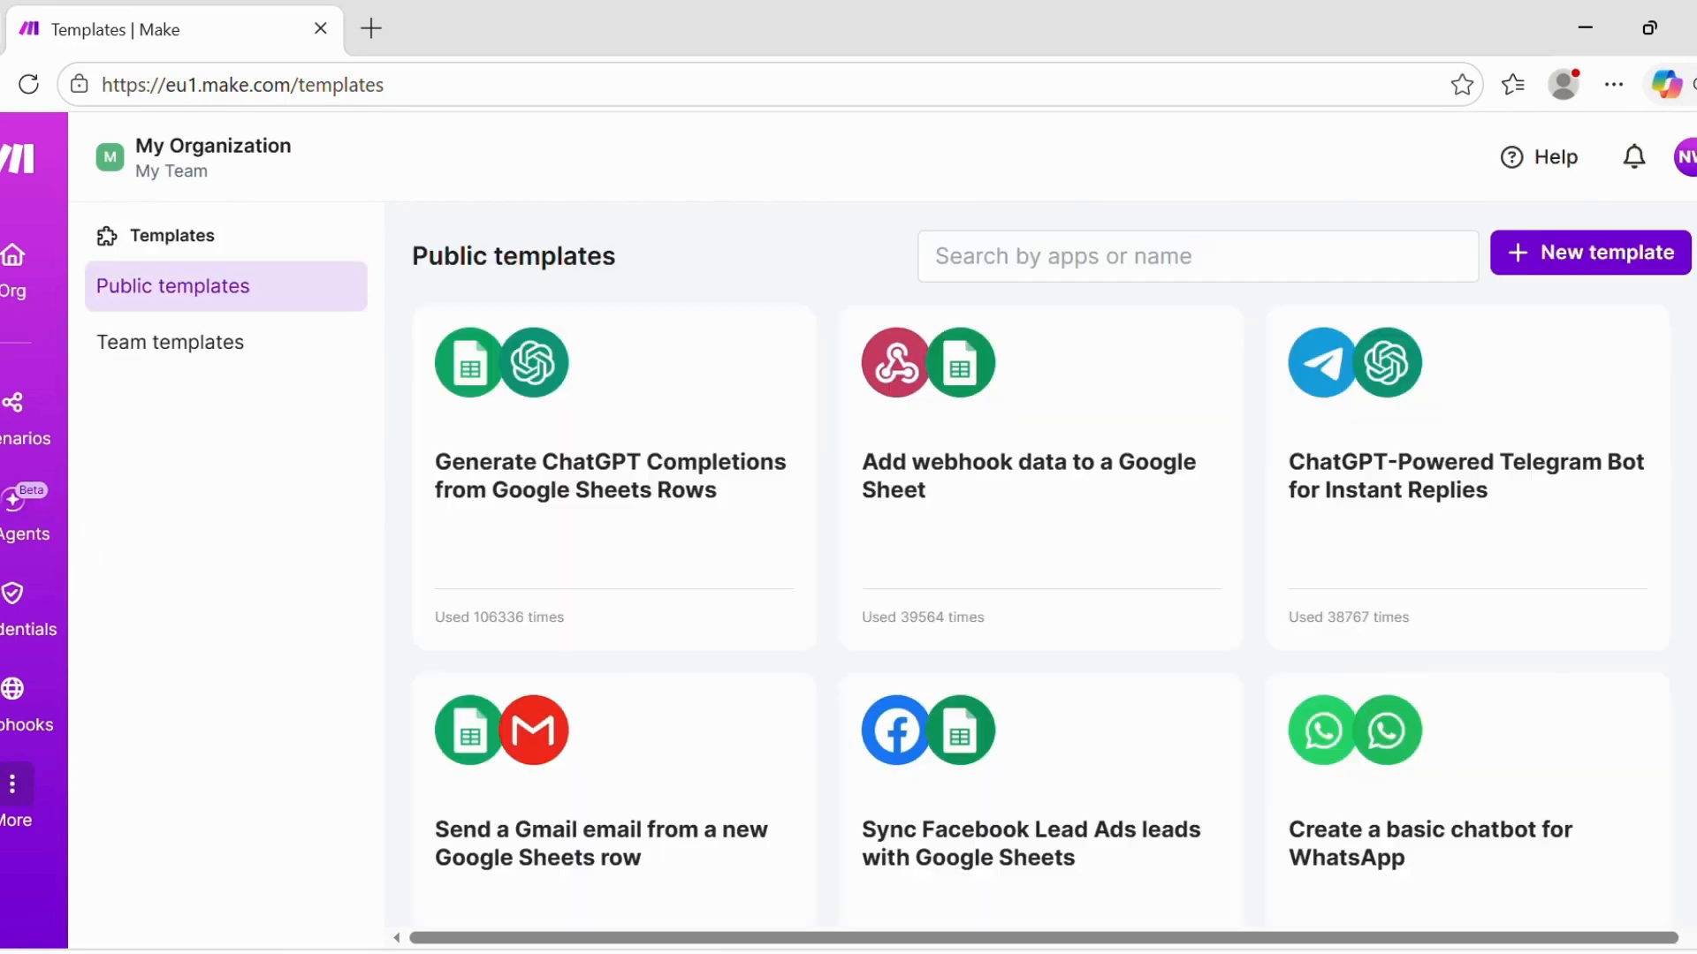
scroll(1041, 566, "down", 1)
scroll(1041, 566, "up", 1)
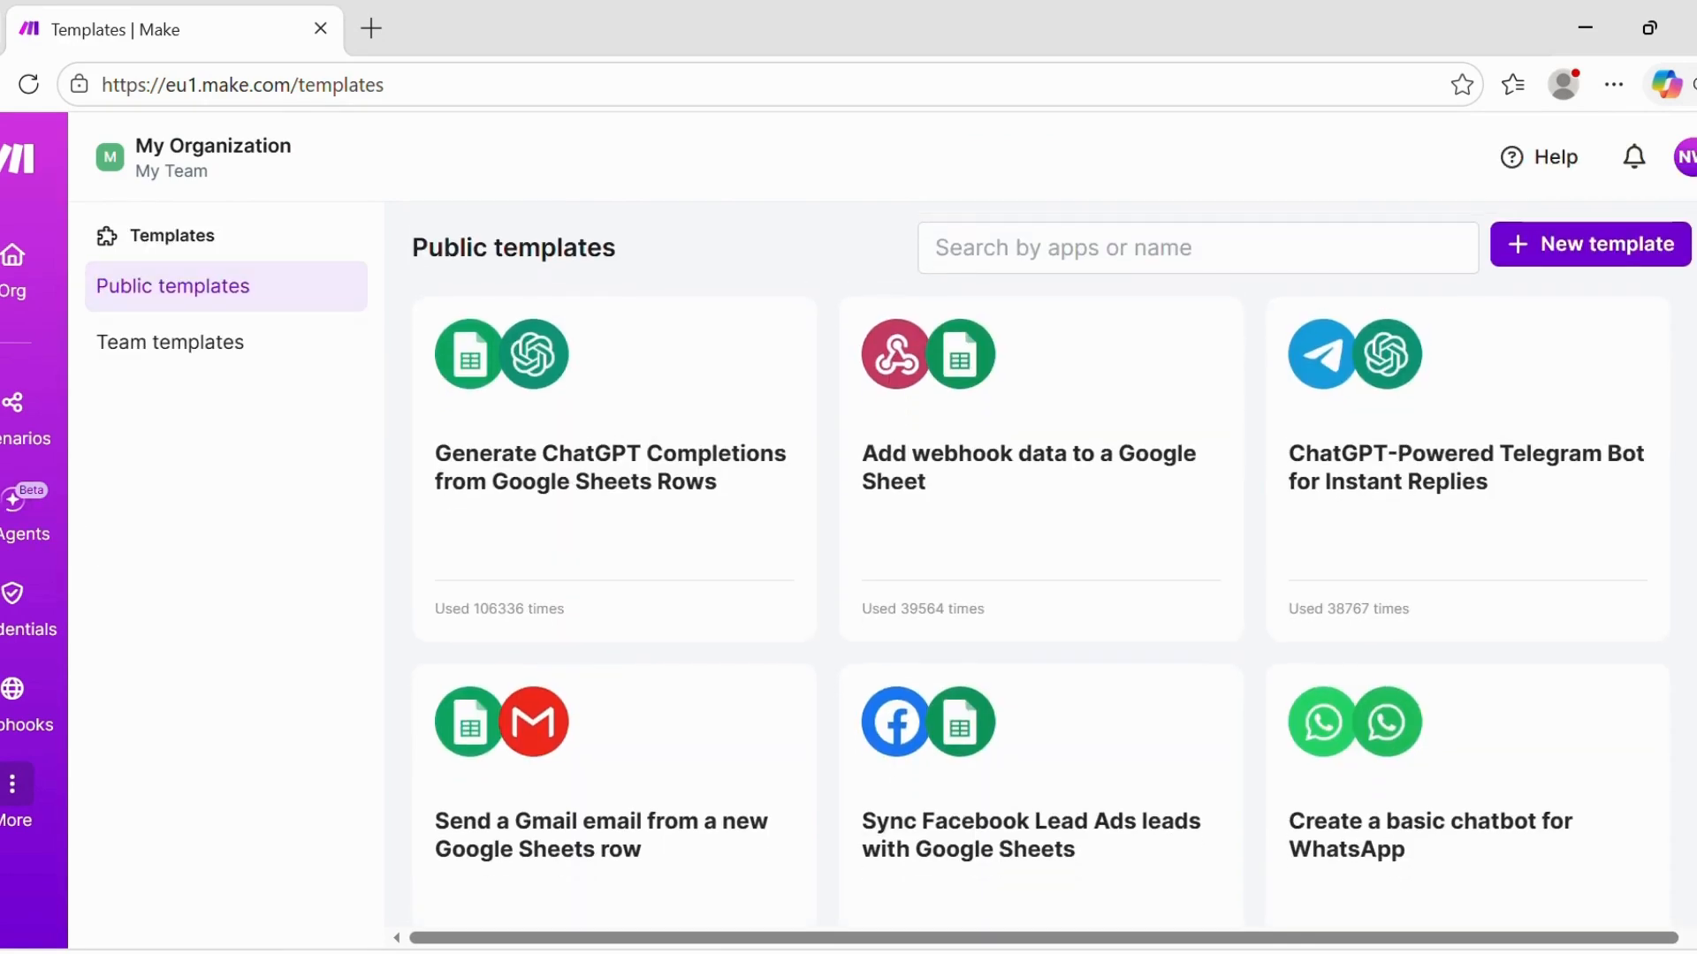
scroll(1052, 534, "down", 1)
scroll(1041, 581, "down", 10)
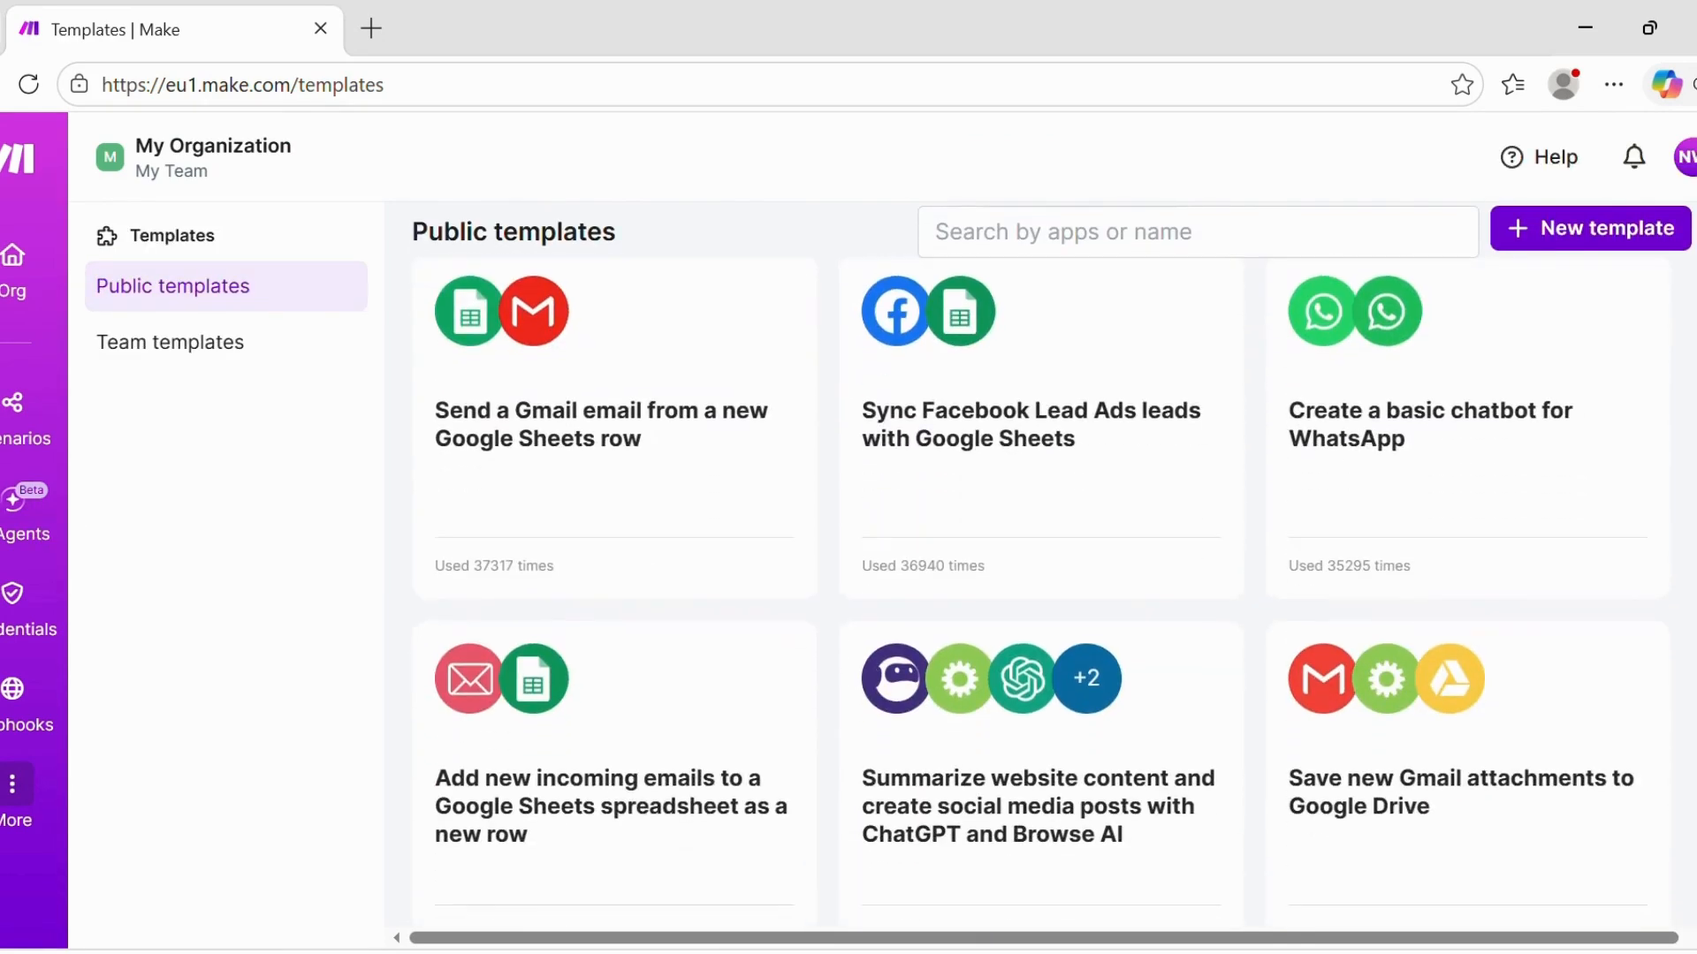
scroll(1041, 592, "down", 8)
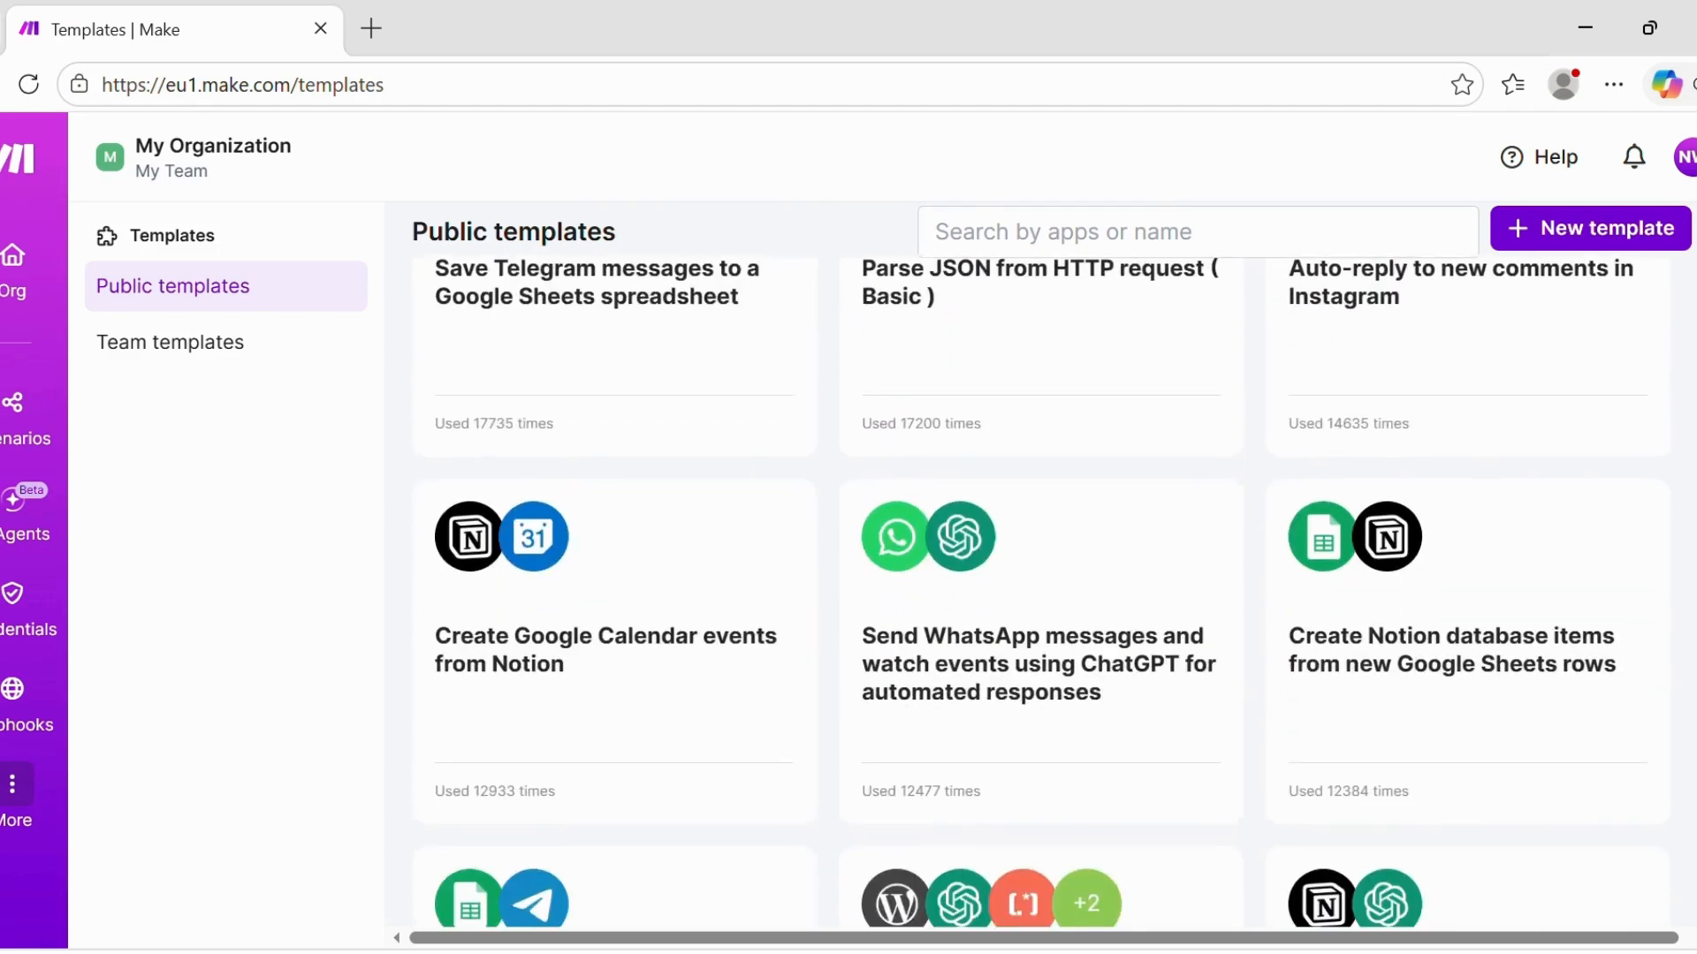
scroll(1041, 592, "down", 4)
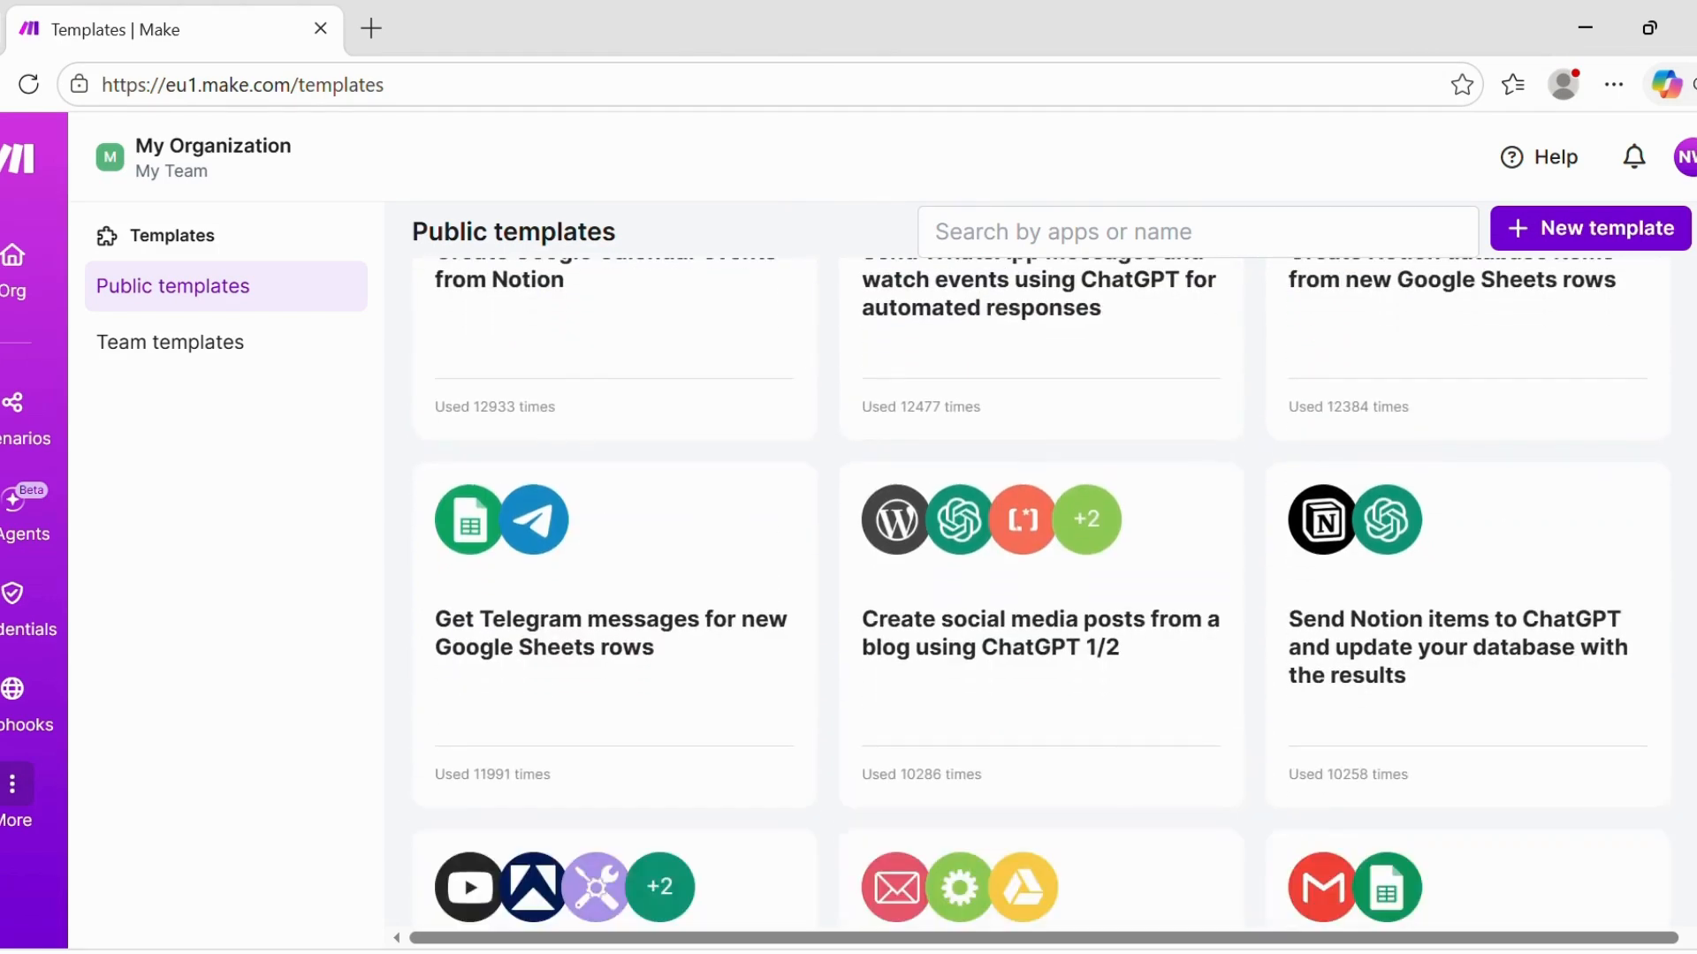
scroll(1040, 592, "down", 4)
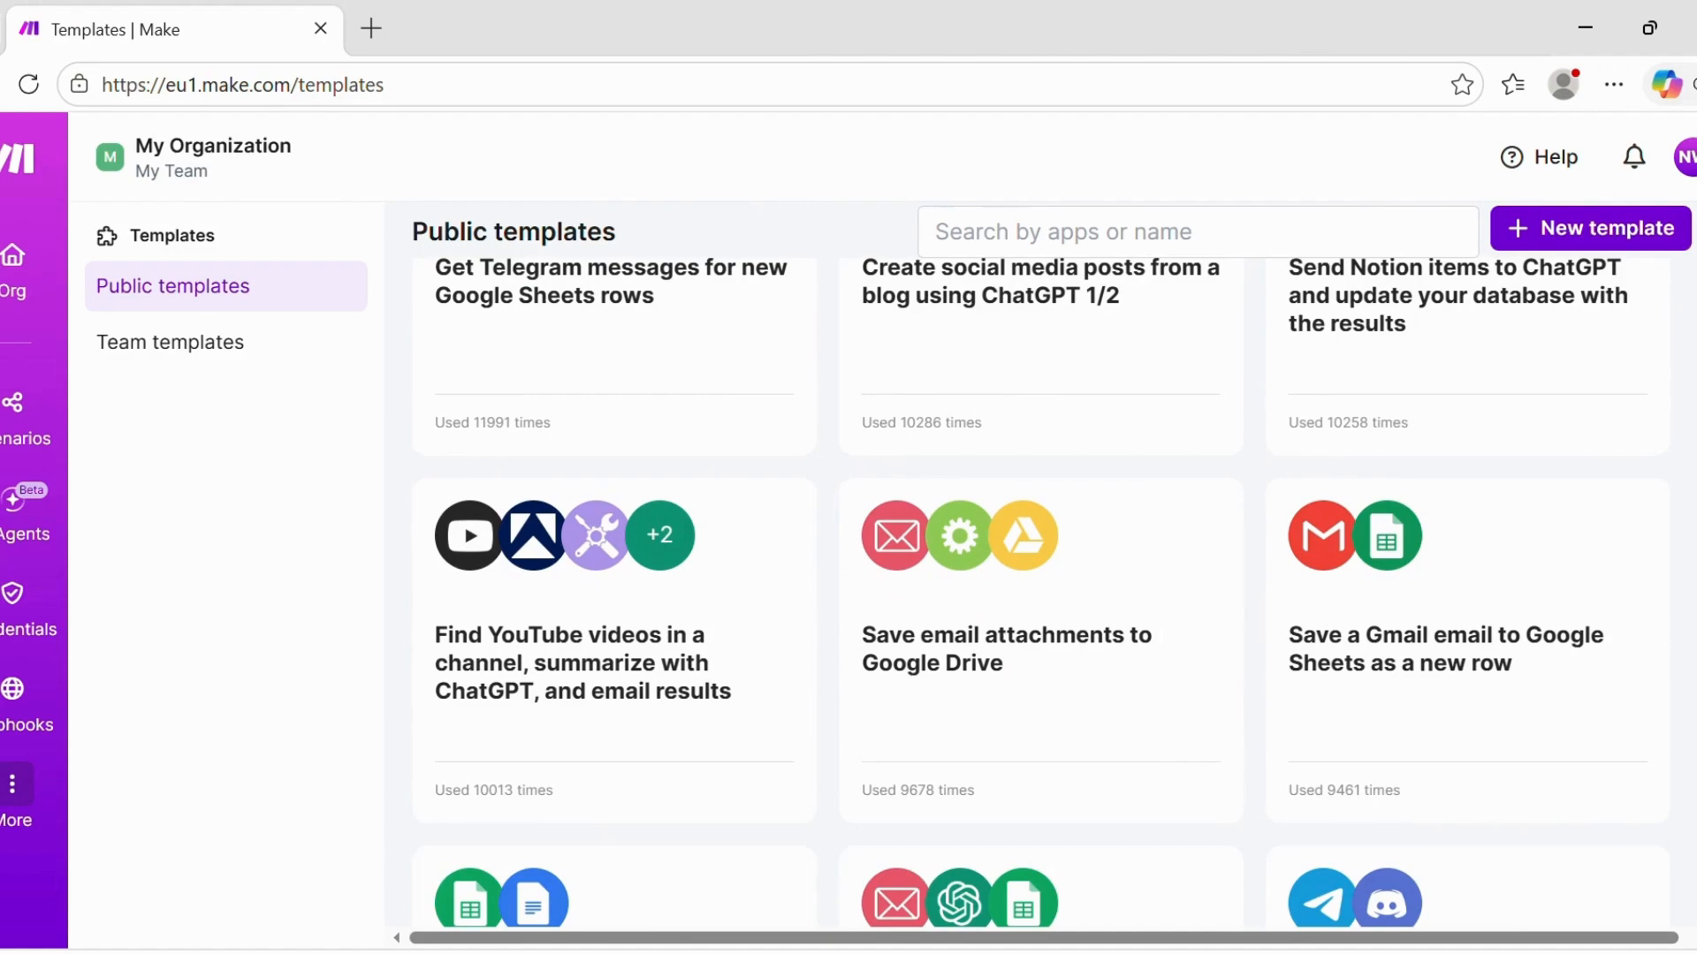
scroll(1041, 592, "down", 12)
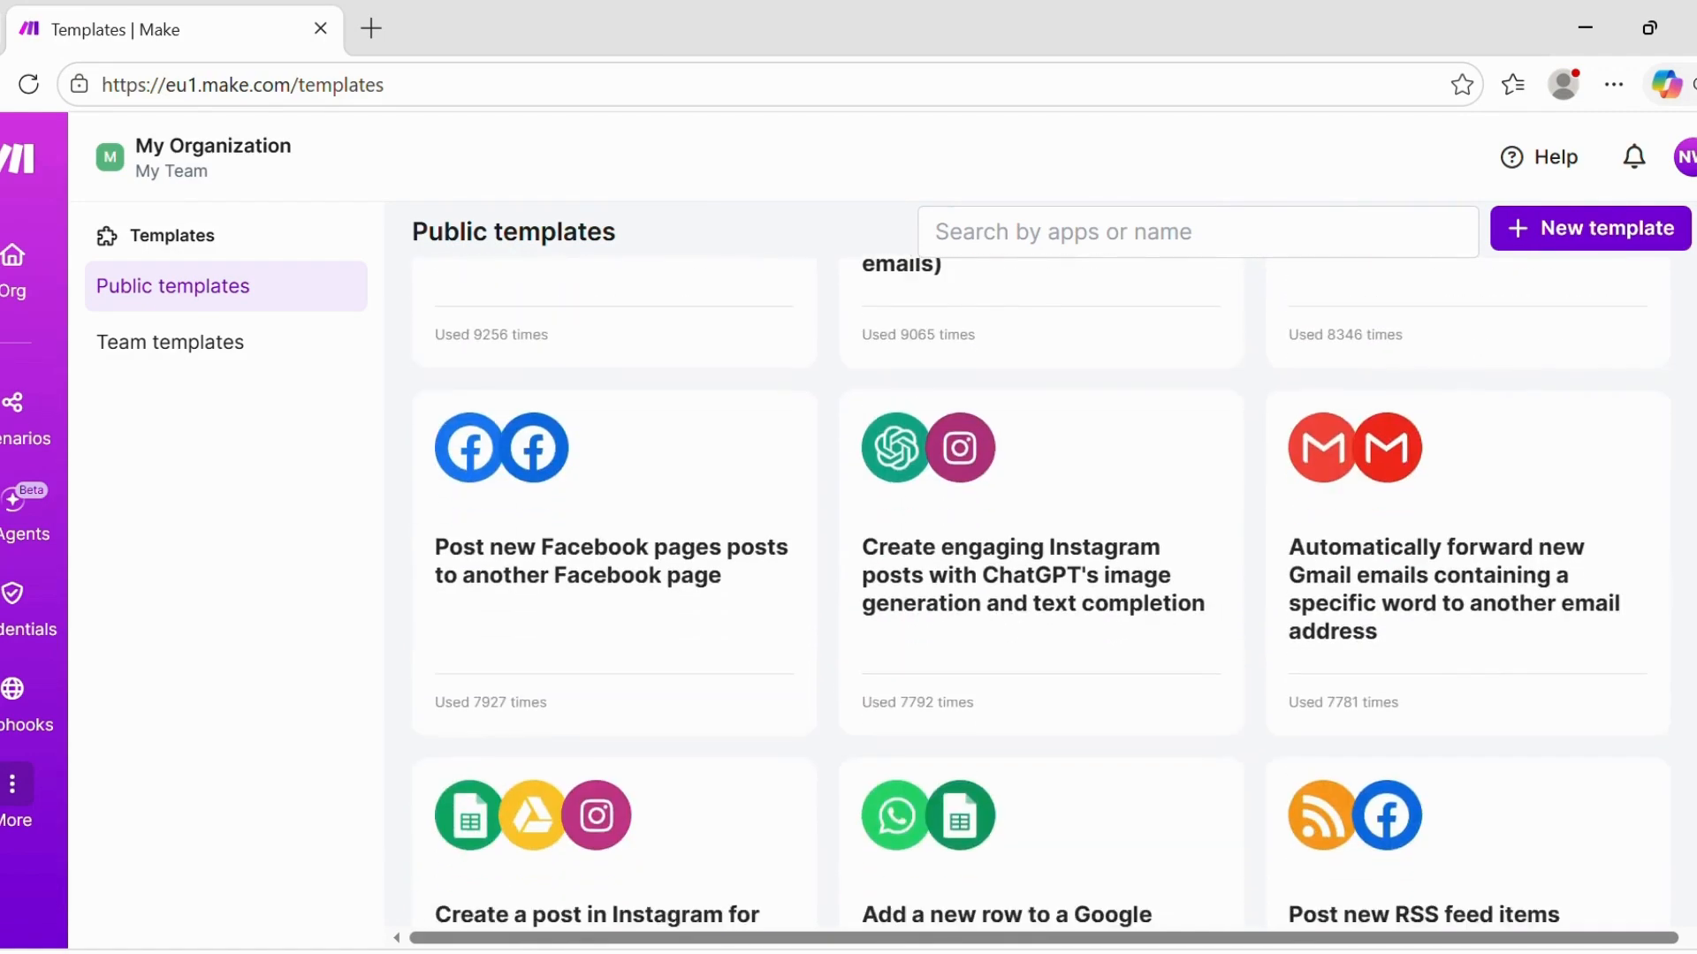
scroll(1040, 592, "down", 7)
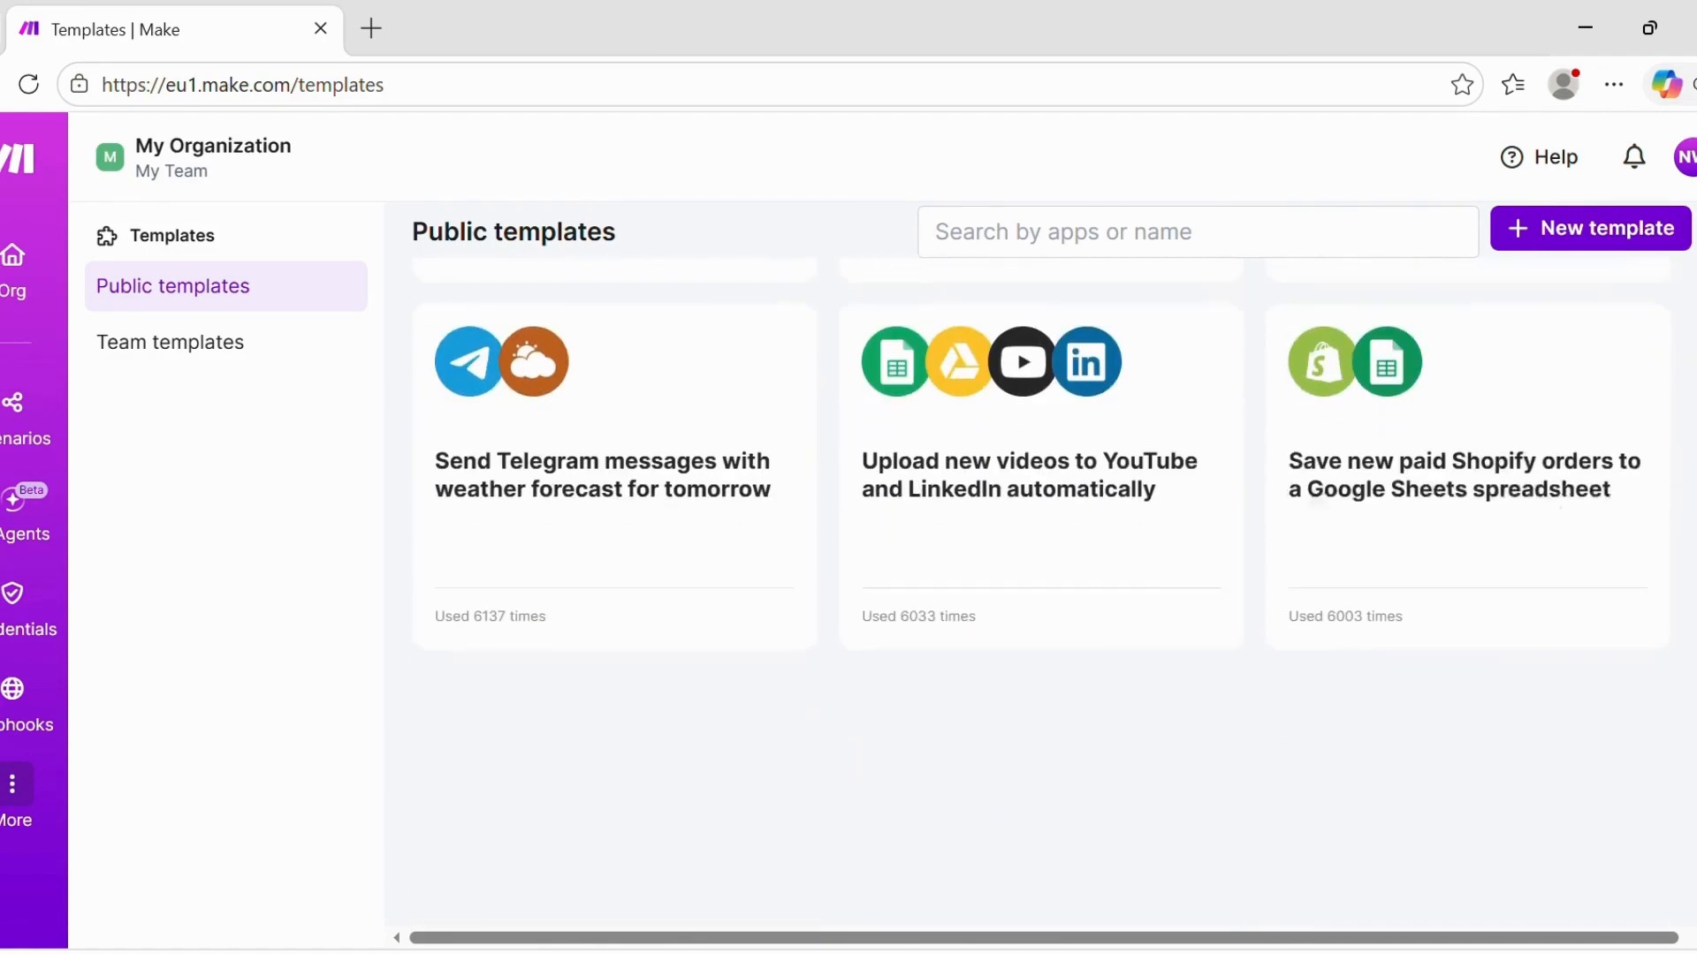
scroll(1040, 592, "up", 2)
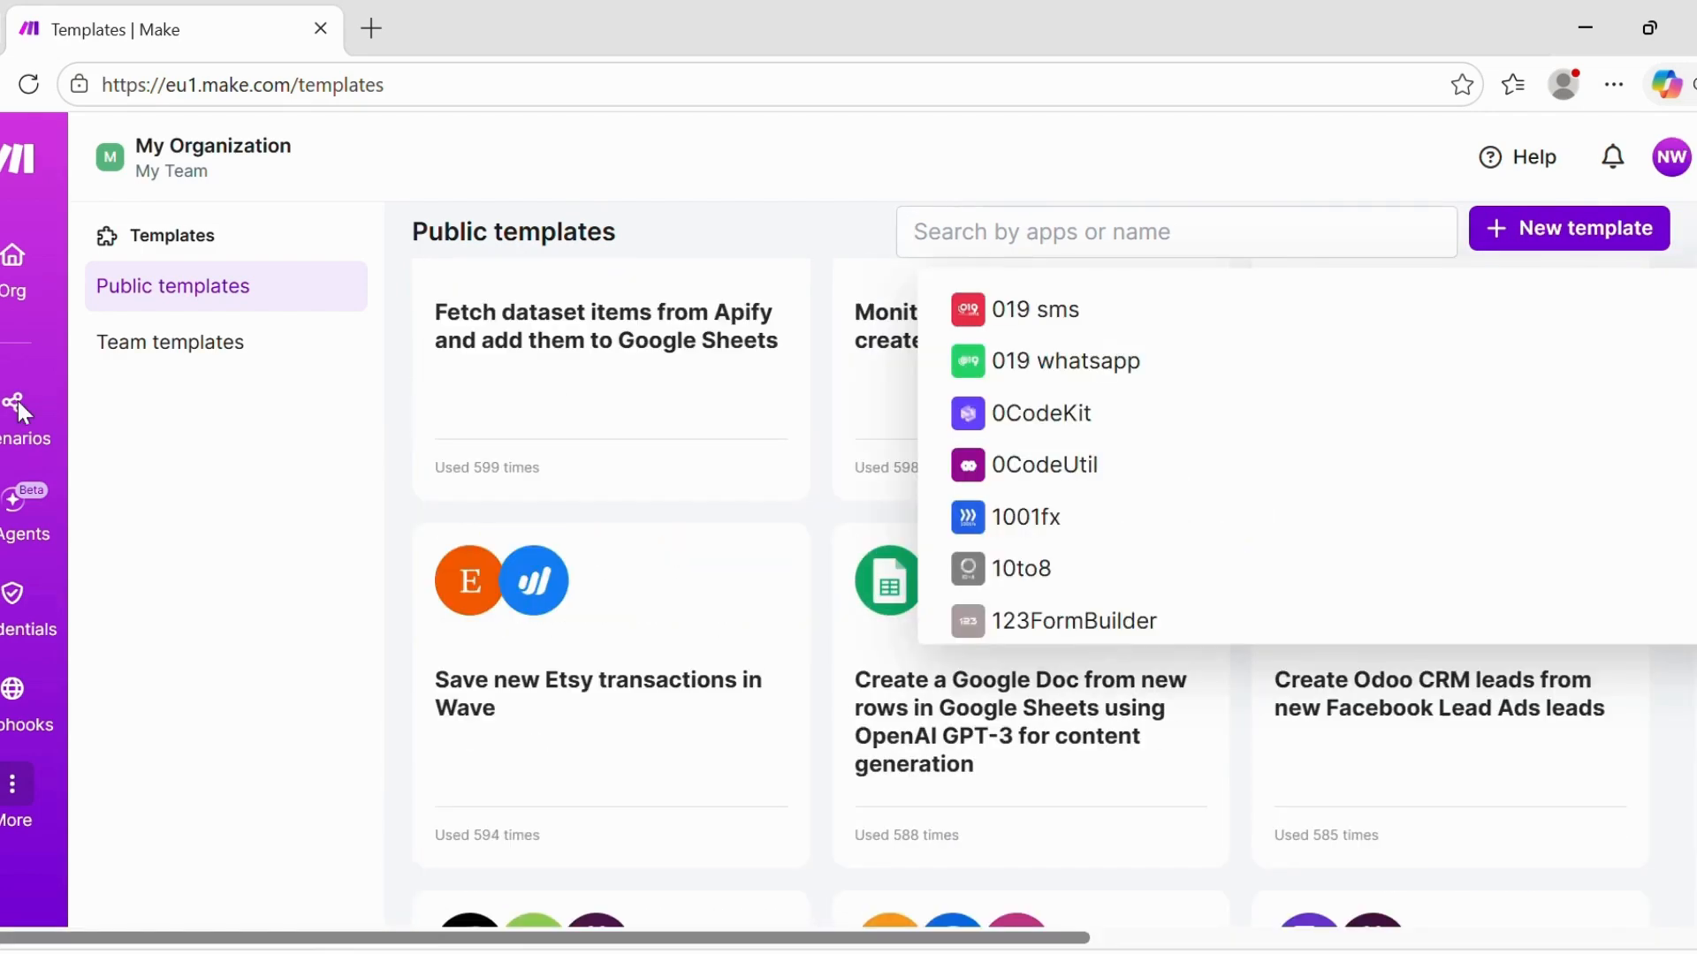
- Dismiss the app suggestions, go to Scenarios and create a new blank scenario
left_click(18, 403)
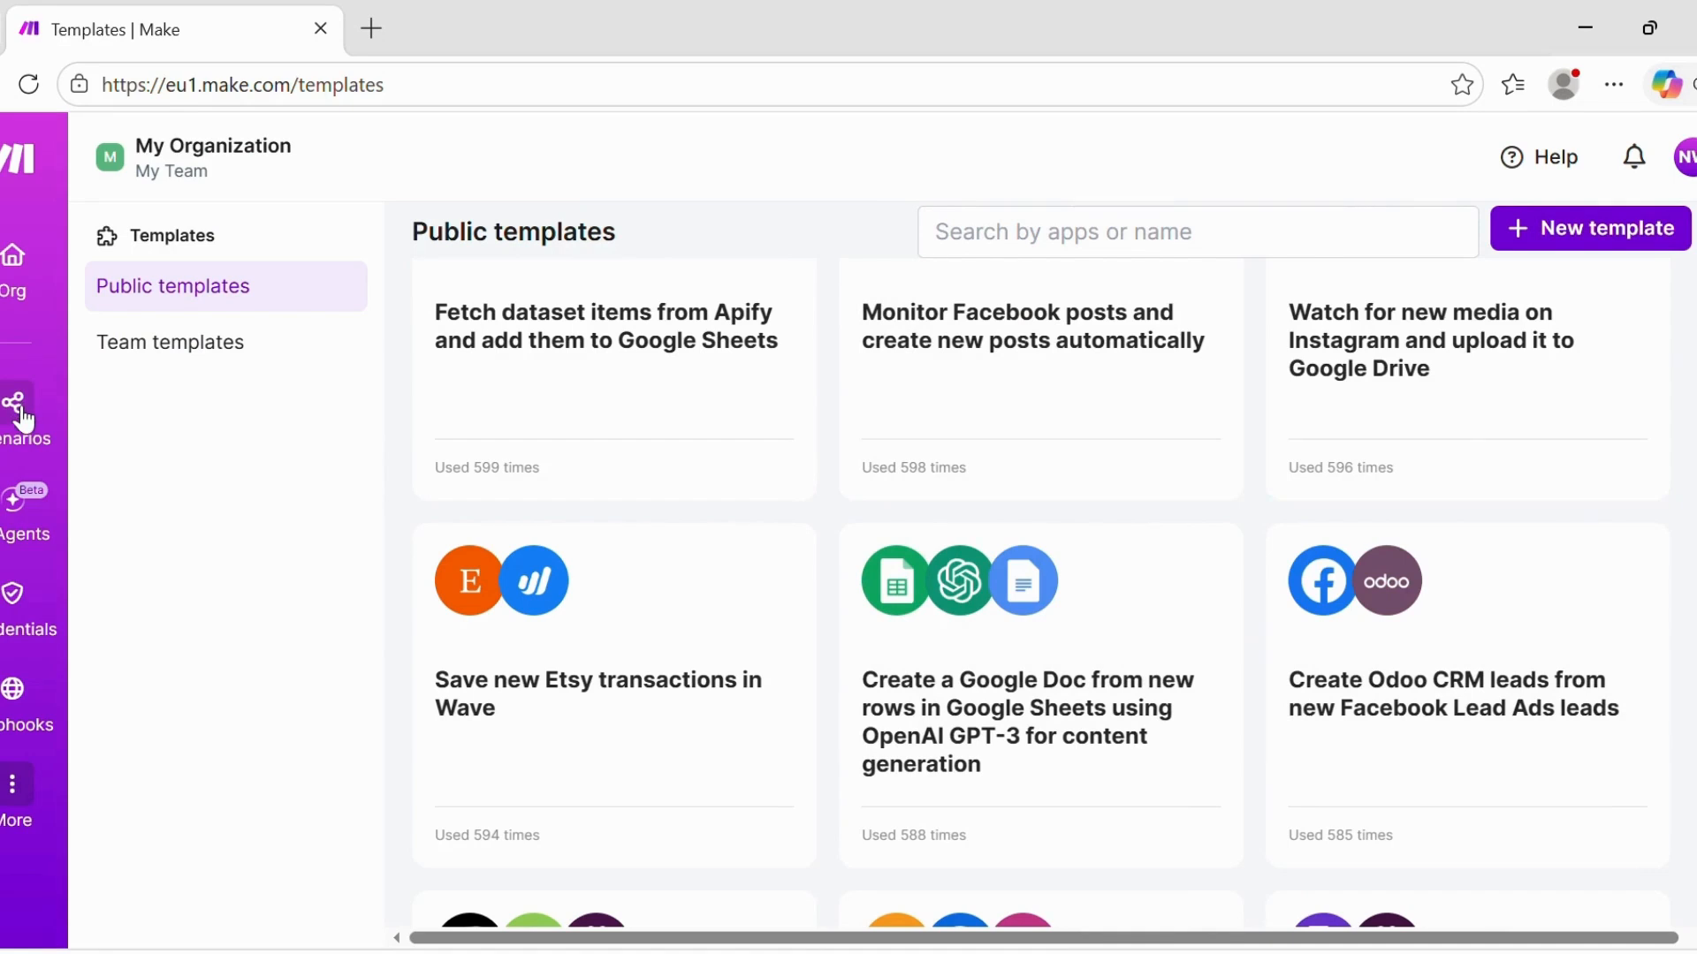
left_click(24, 419)
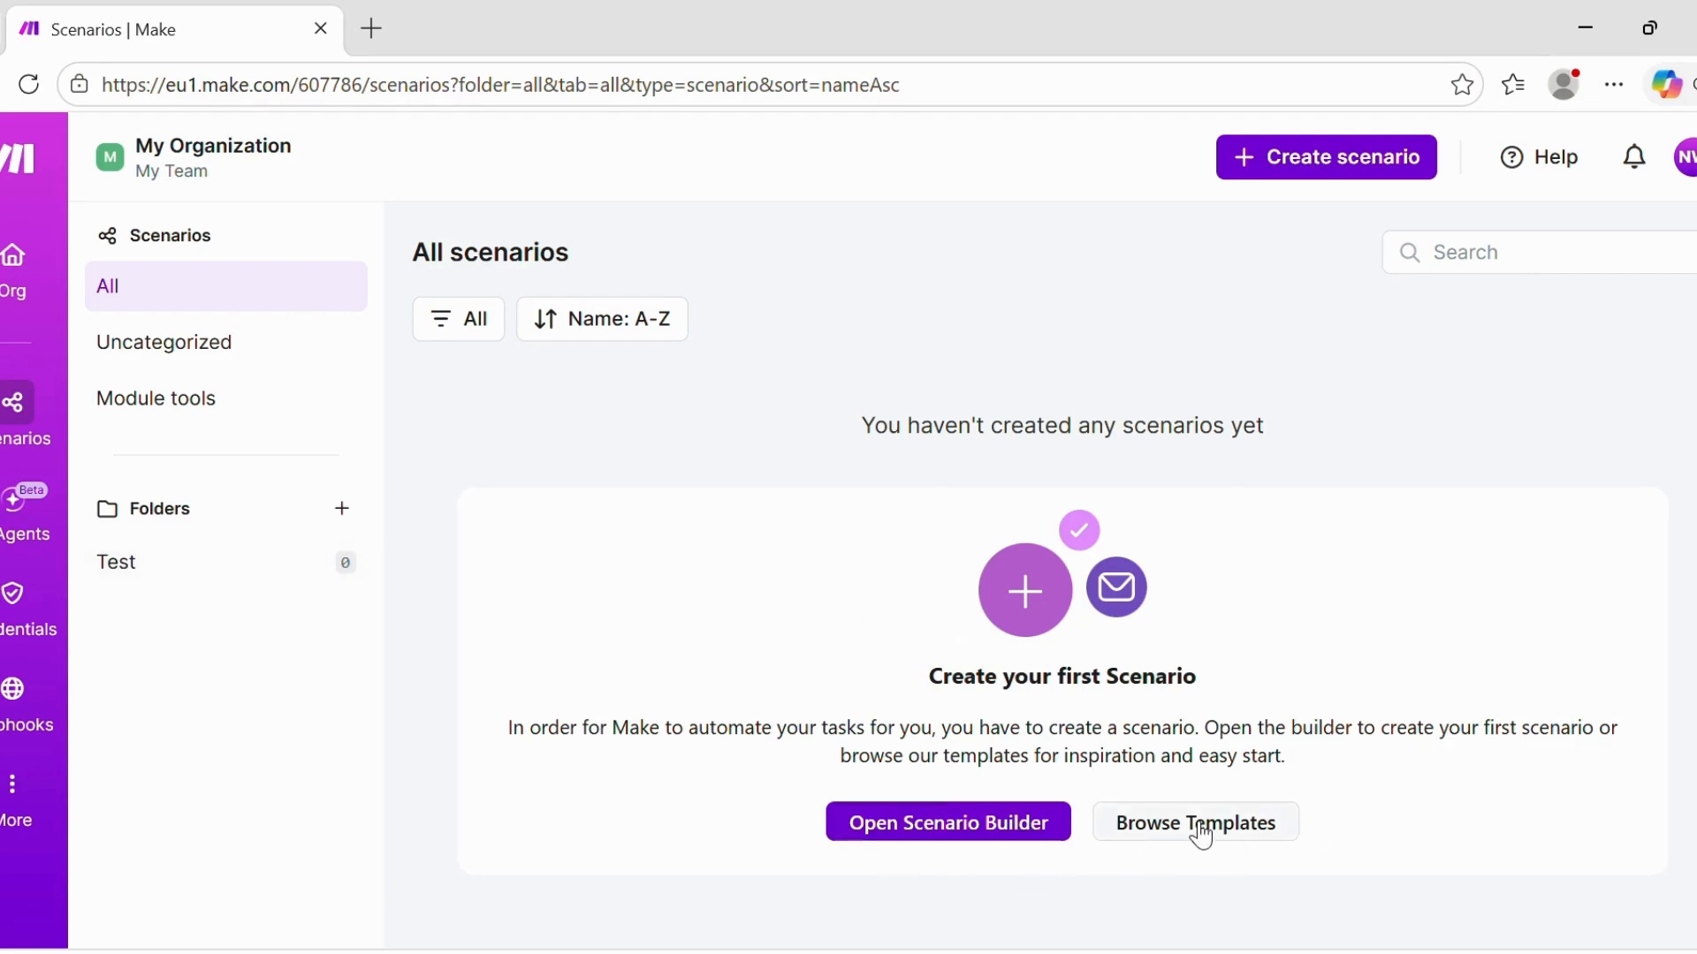
left_click(1328, 176)
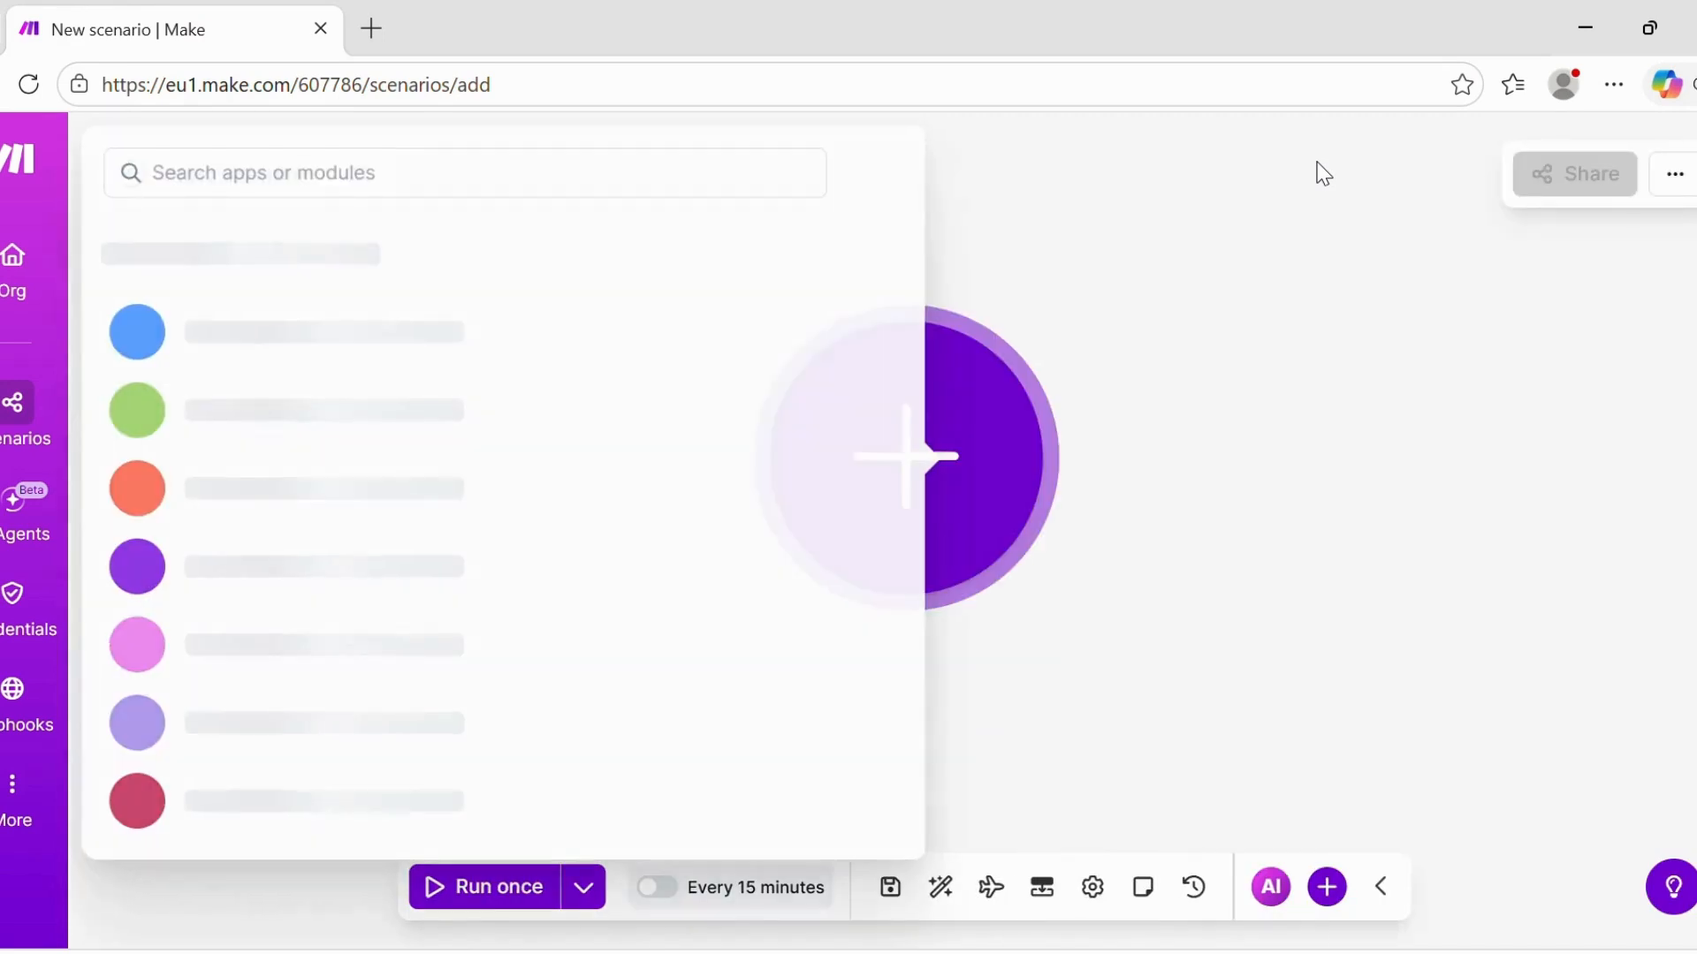
- Close the app search panel so only the empty start module remains
left_click(1245, 469)
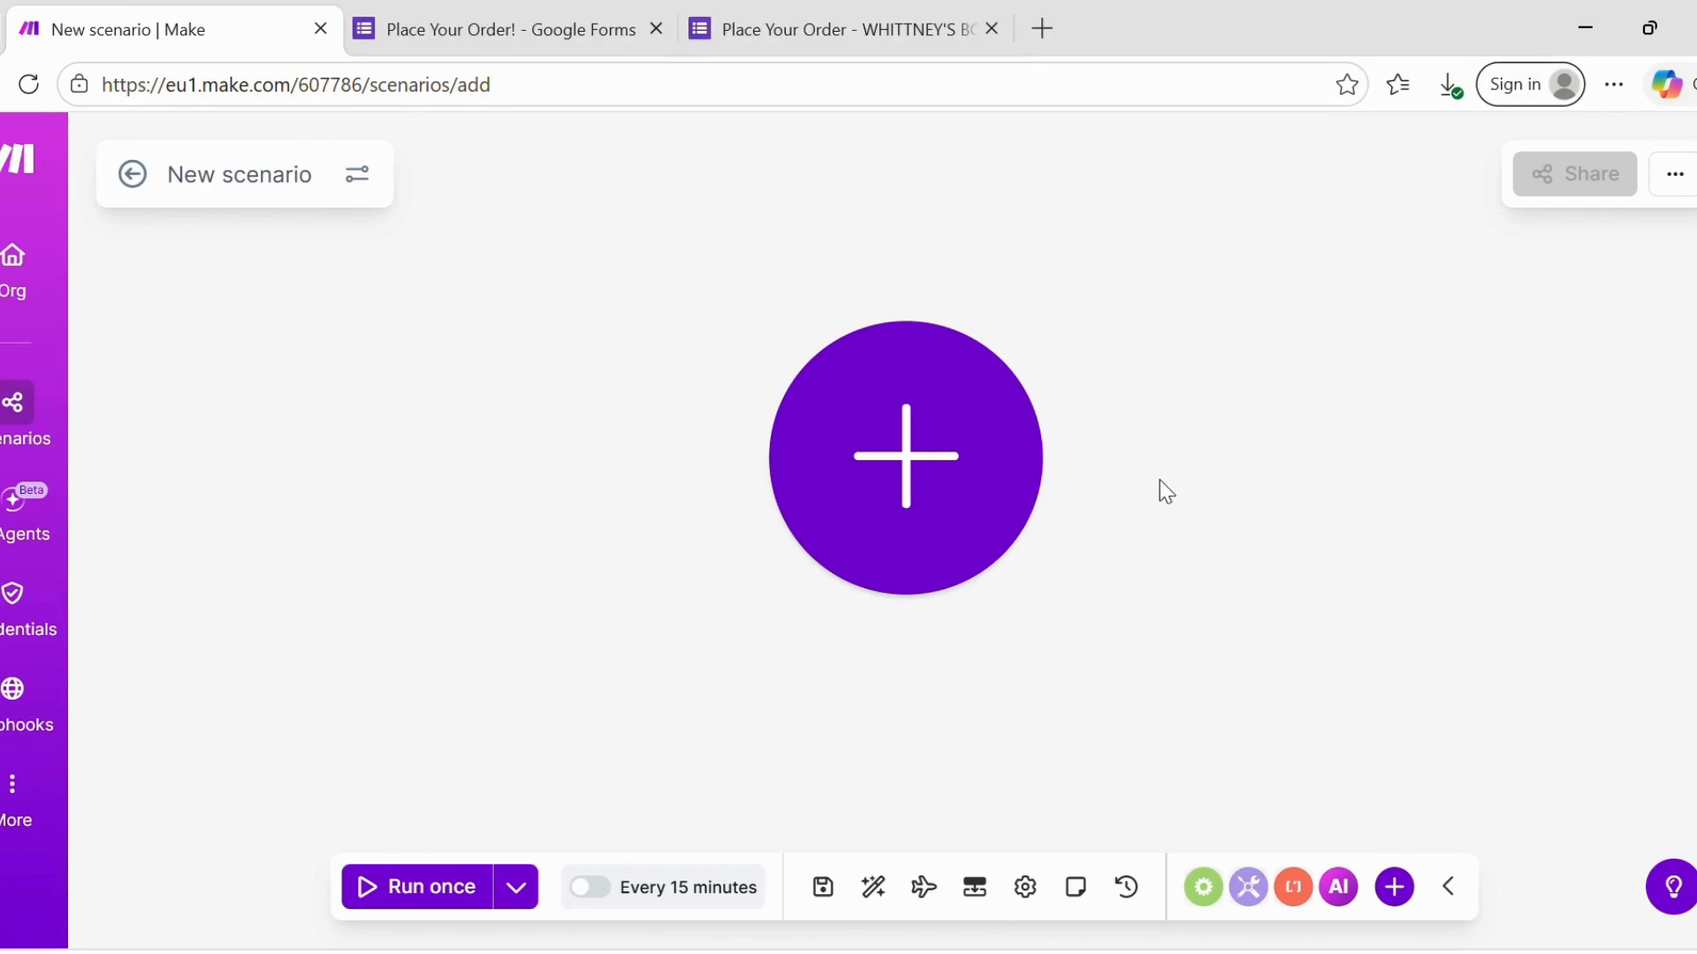
- Add a Google Forms Watch Responses trigger as the scenario's first module
left_click(922, 526)
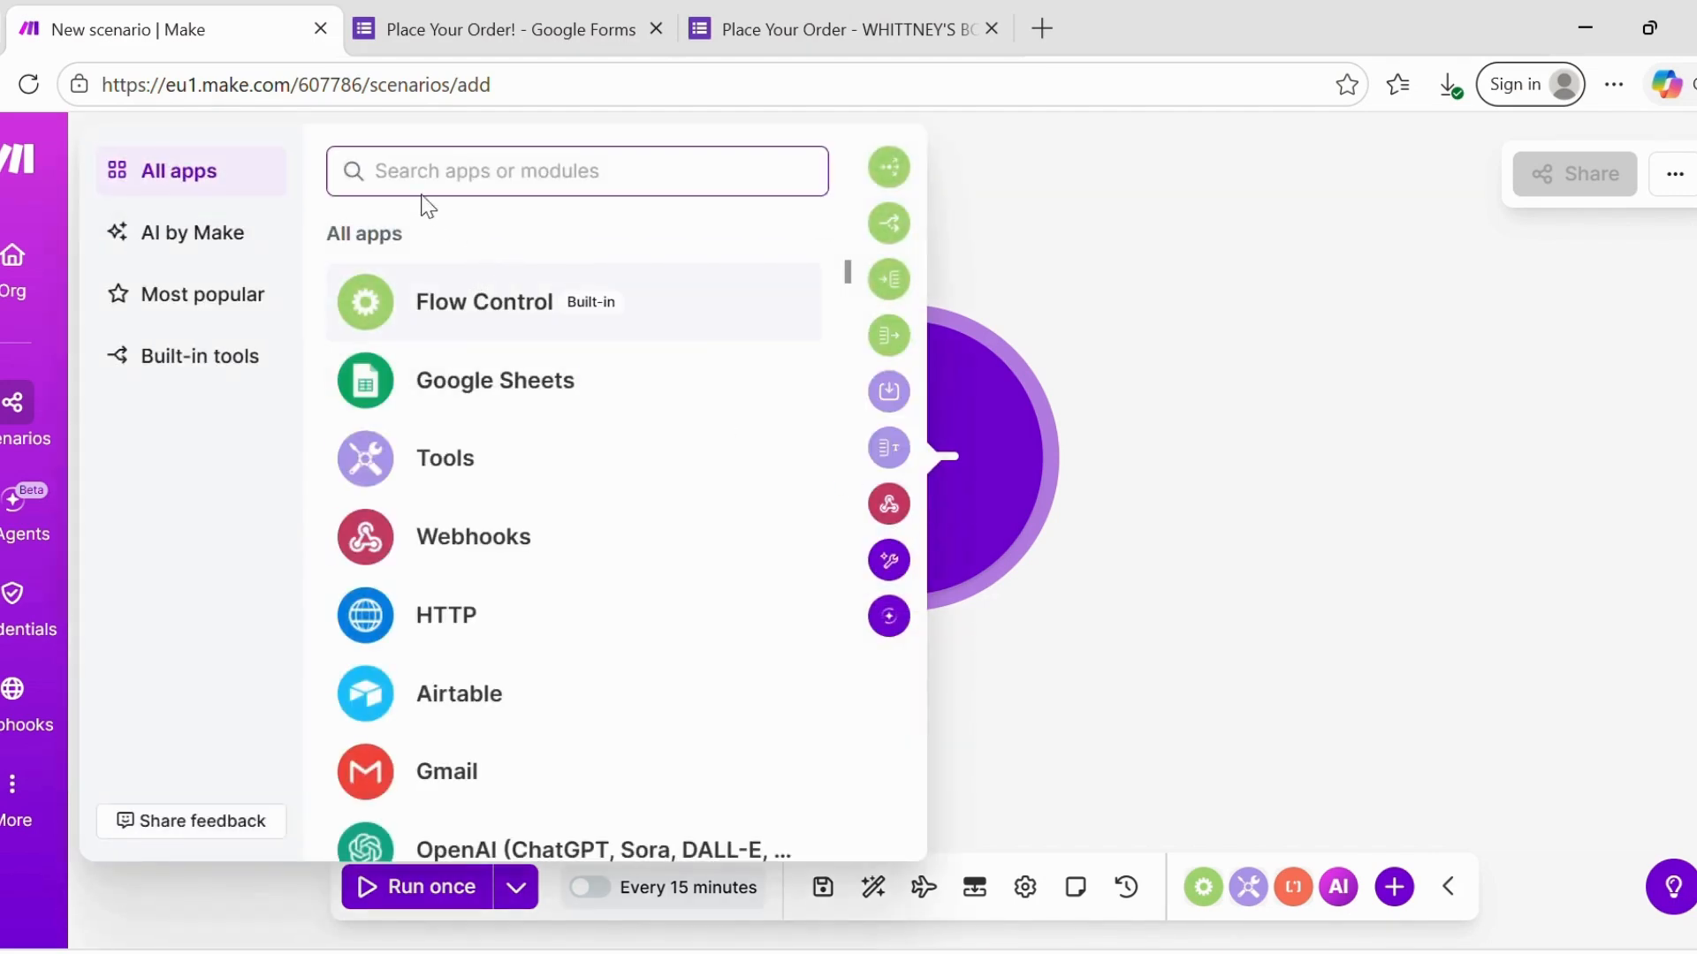
type("g")
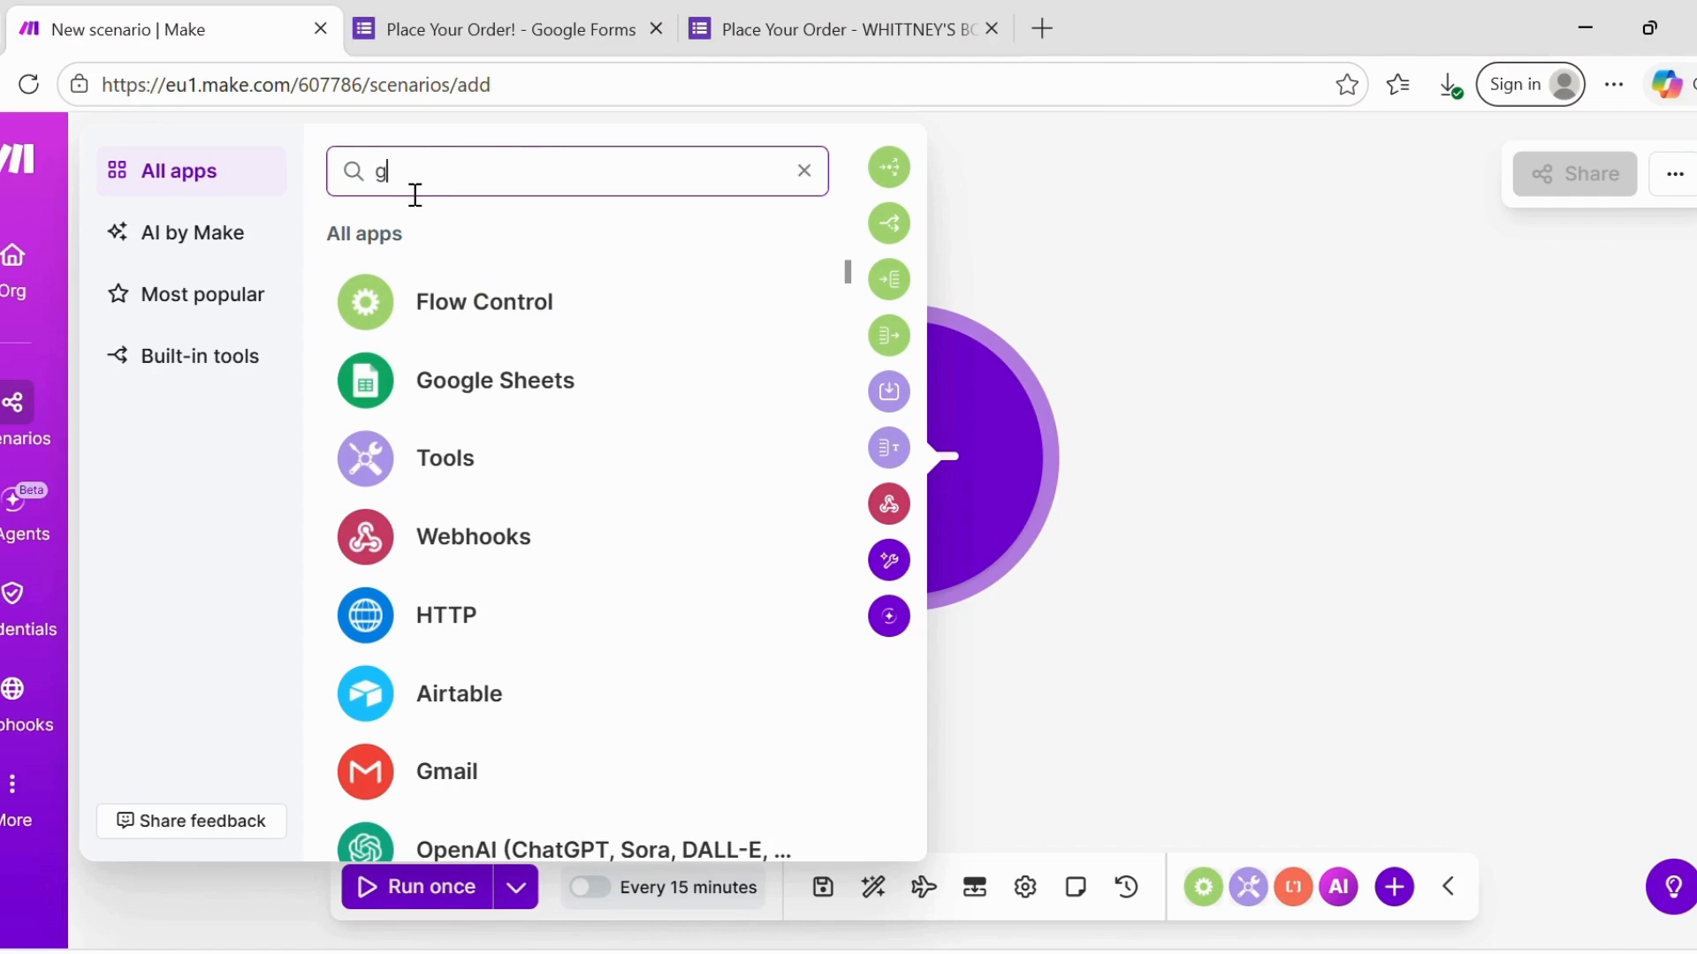
type("oogle forms")
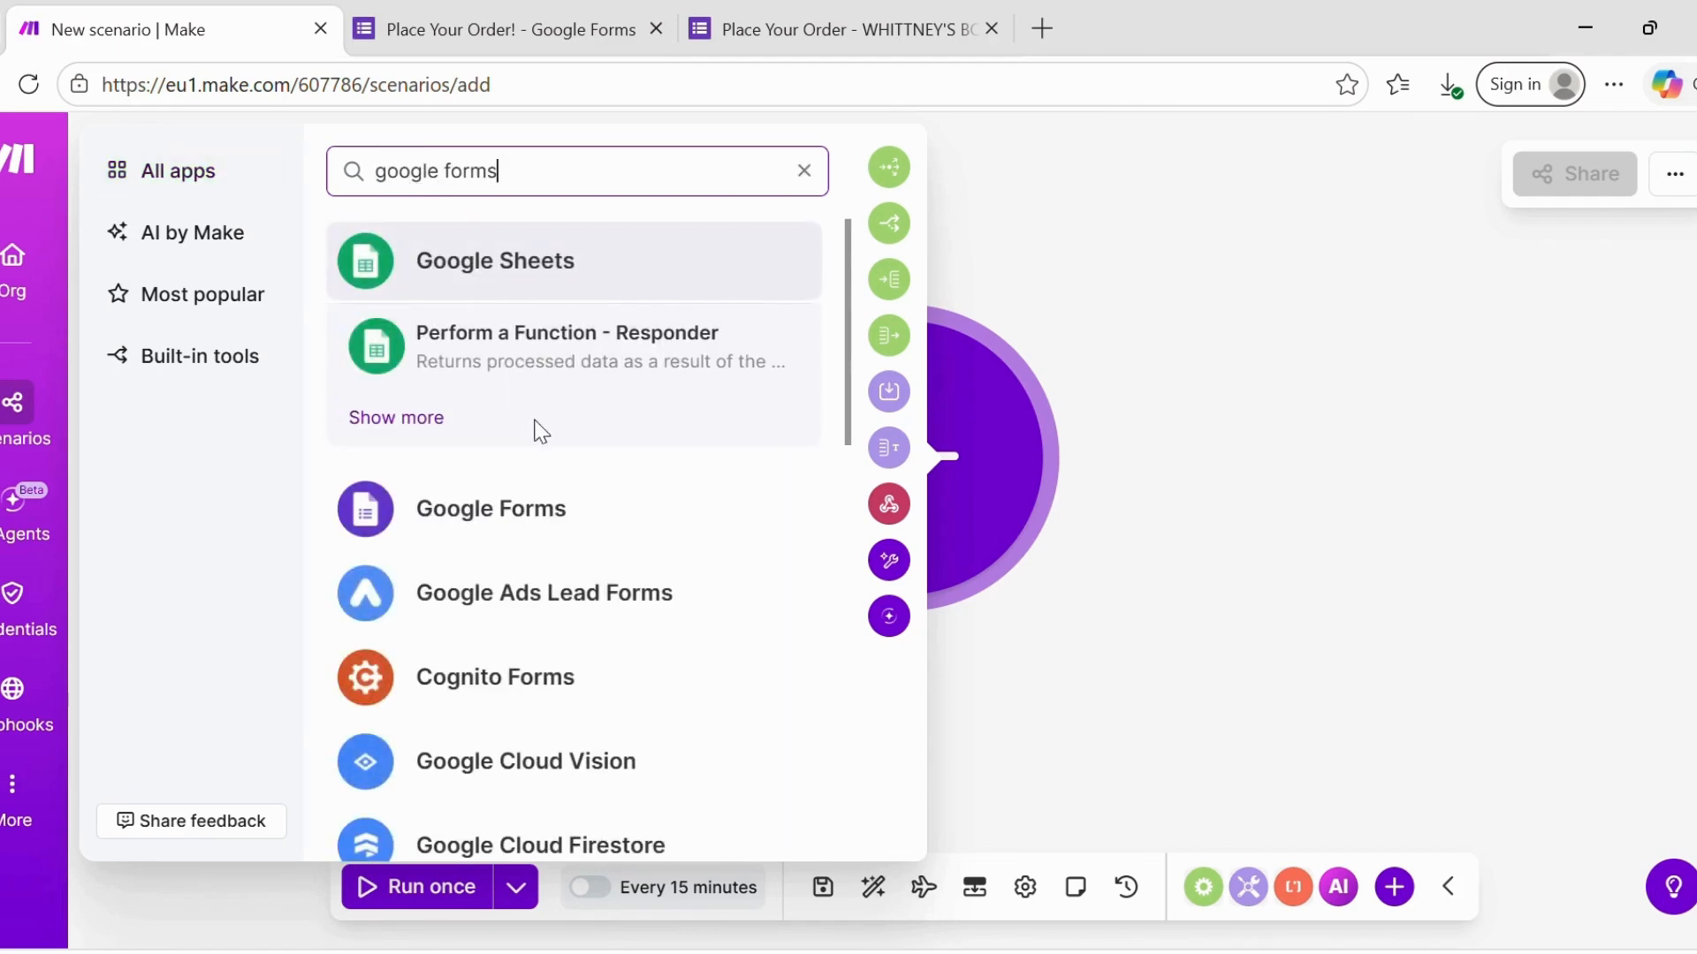
left_click(505, 527)
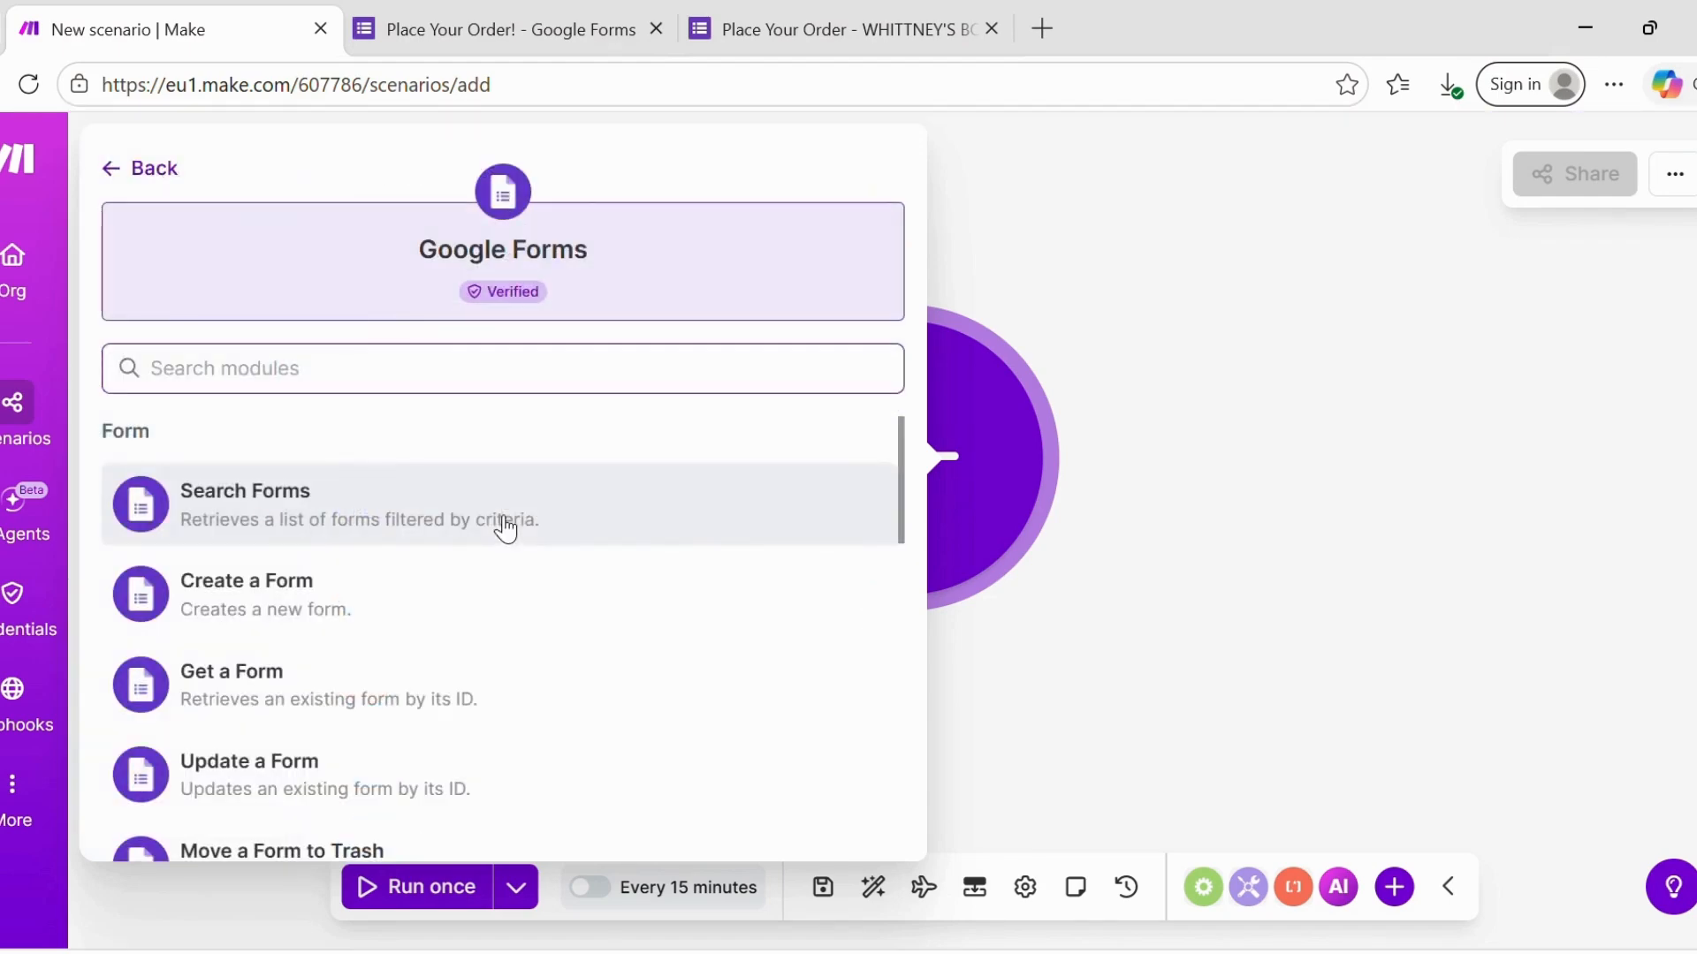
scroll(505, 527, "down", 3)
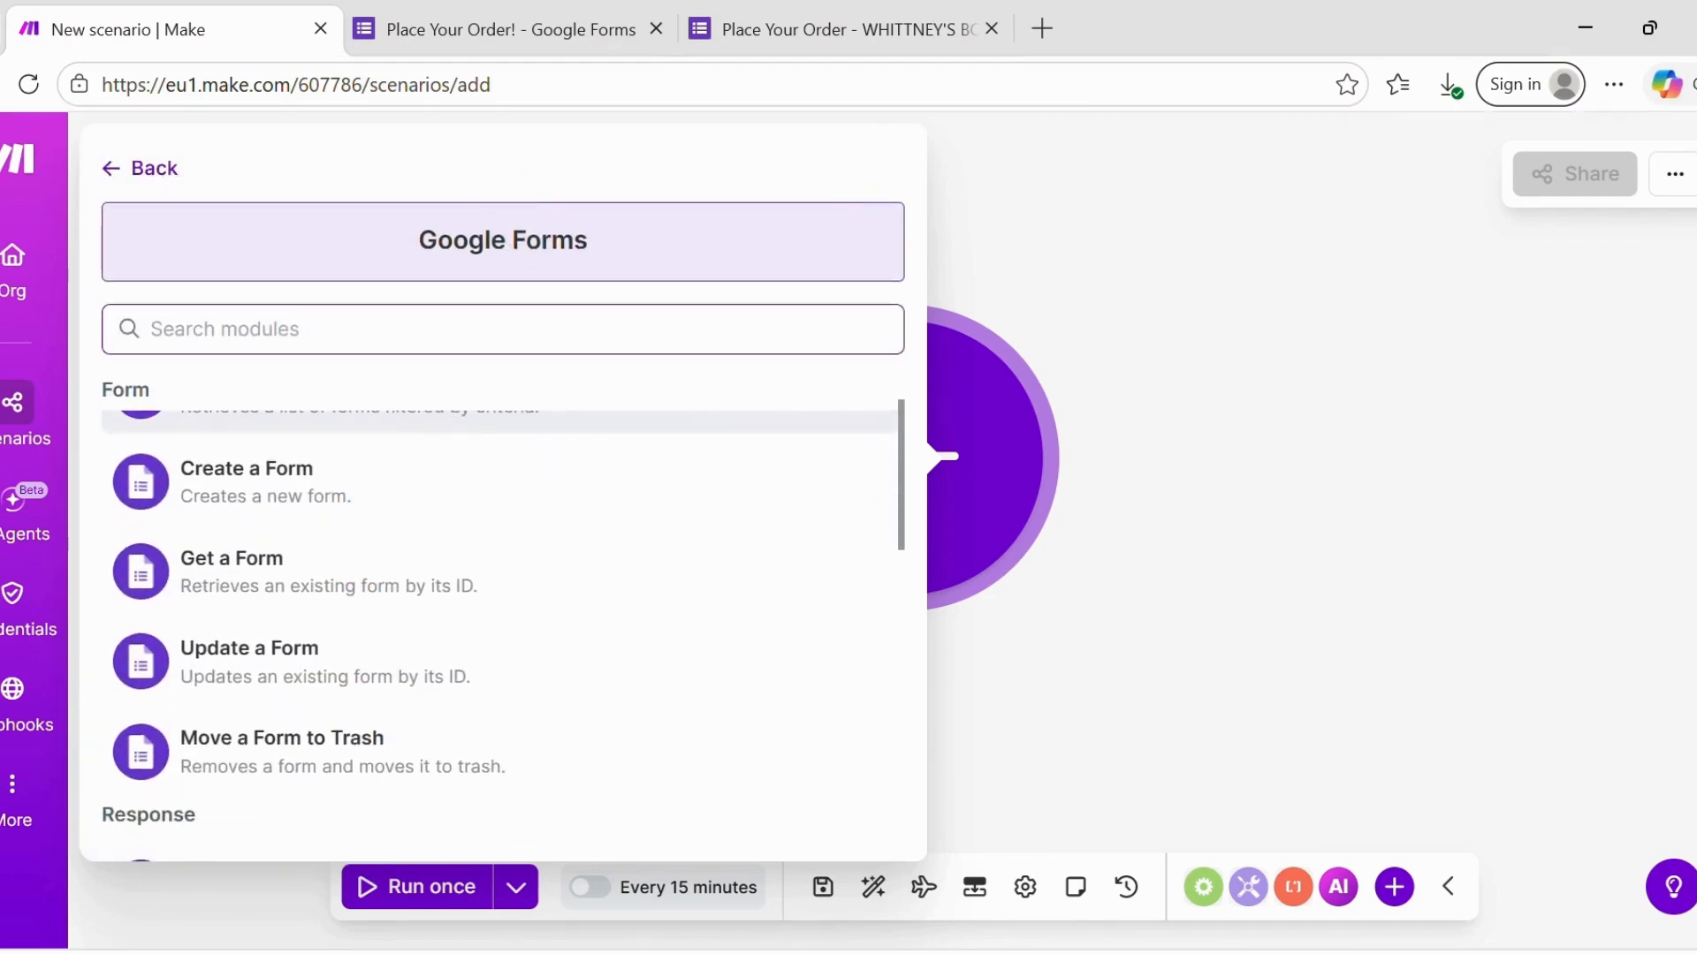
scroll(505, 527, "down", 4)
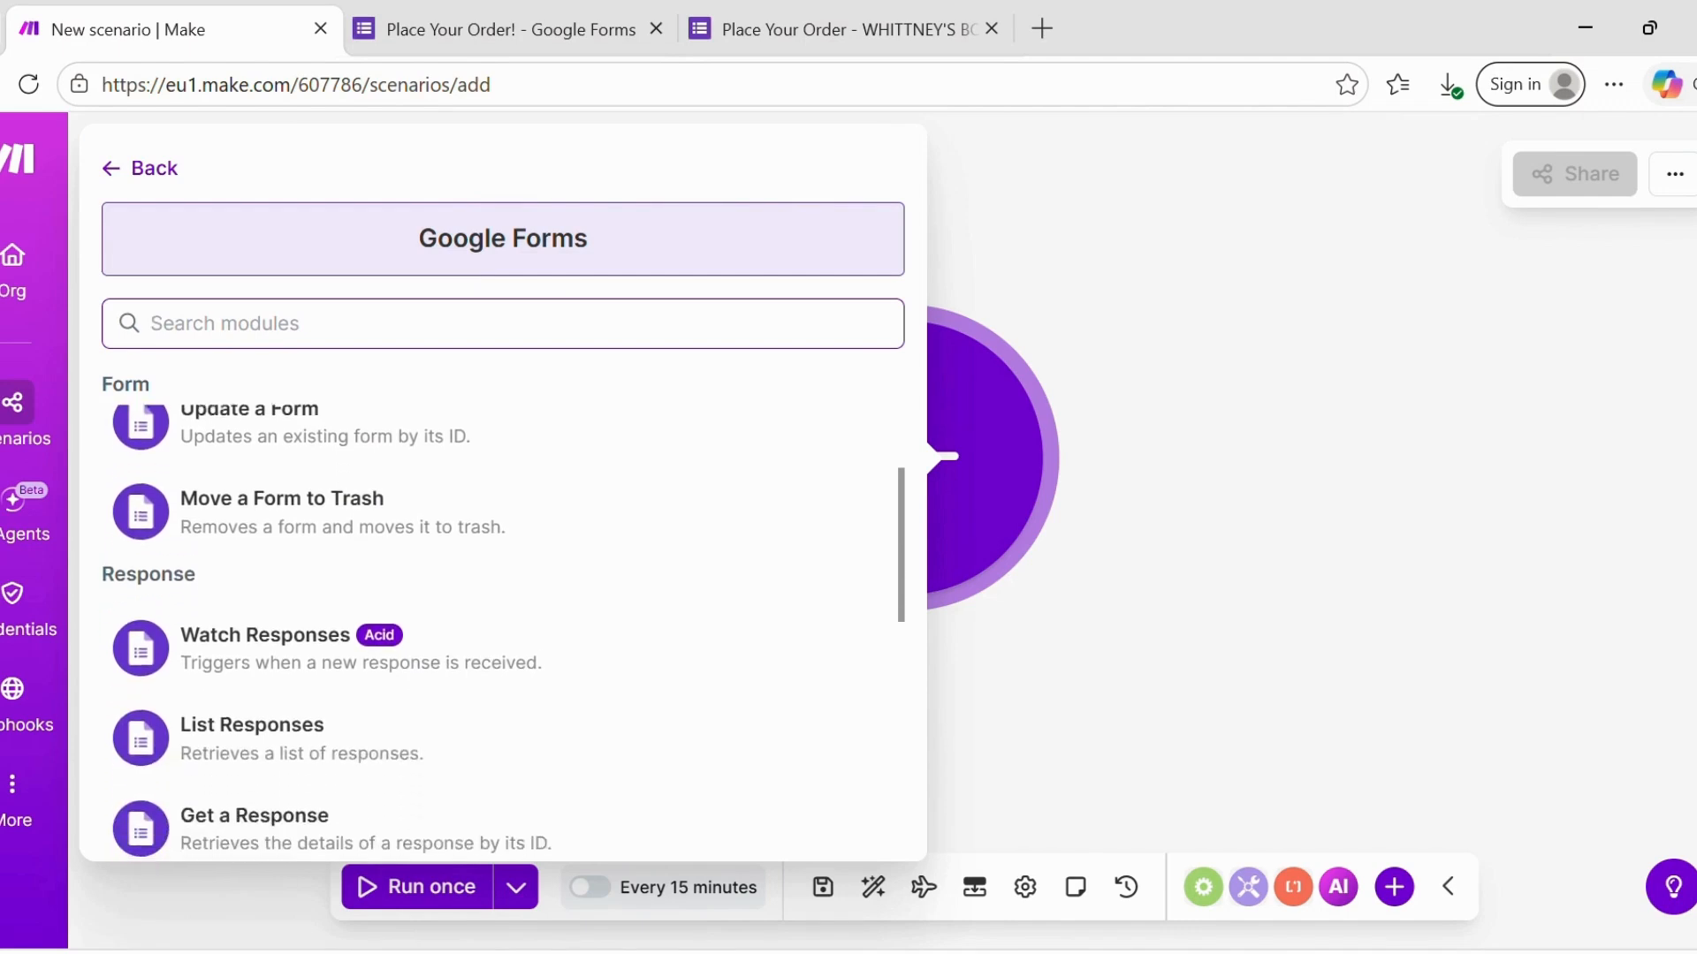
scroll(504, 634, "up", 1)
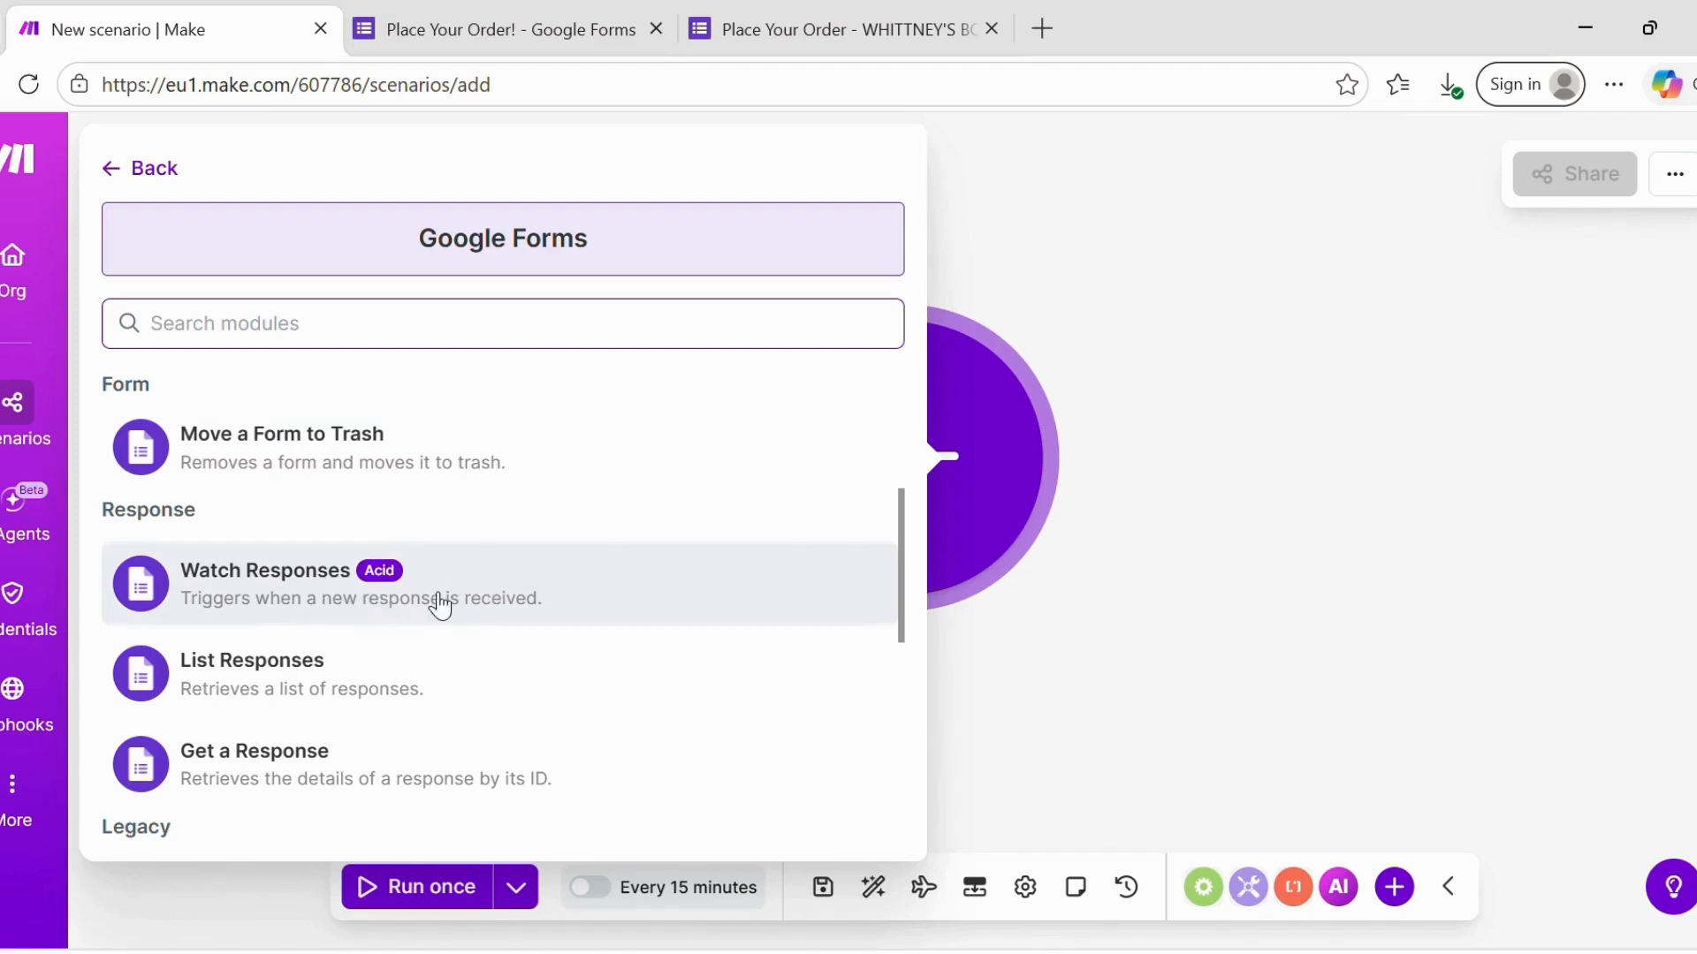
left_click(234, 579)
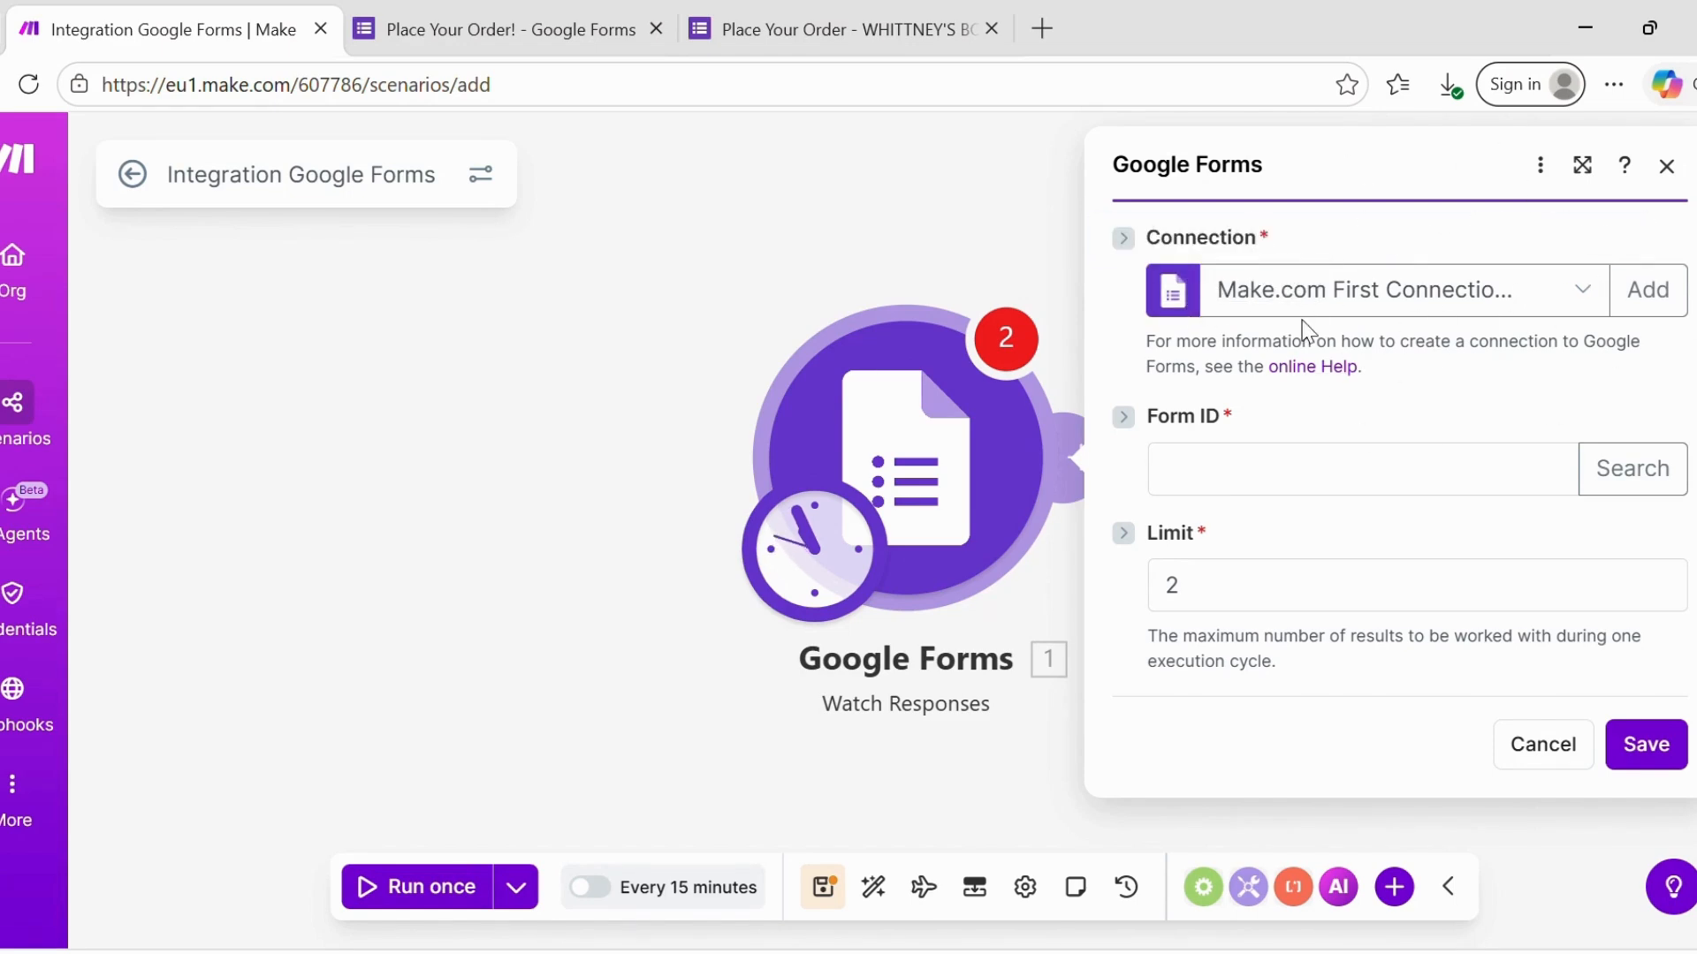
- Paste the order form's link into Form ID, then close and reopen the Google Forms module
left_click(1230, 495)
key("ctrl+v")
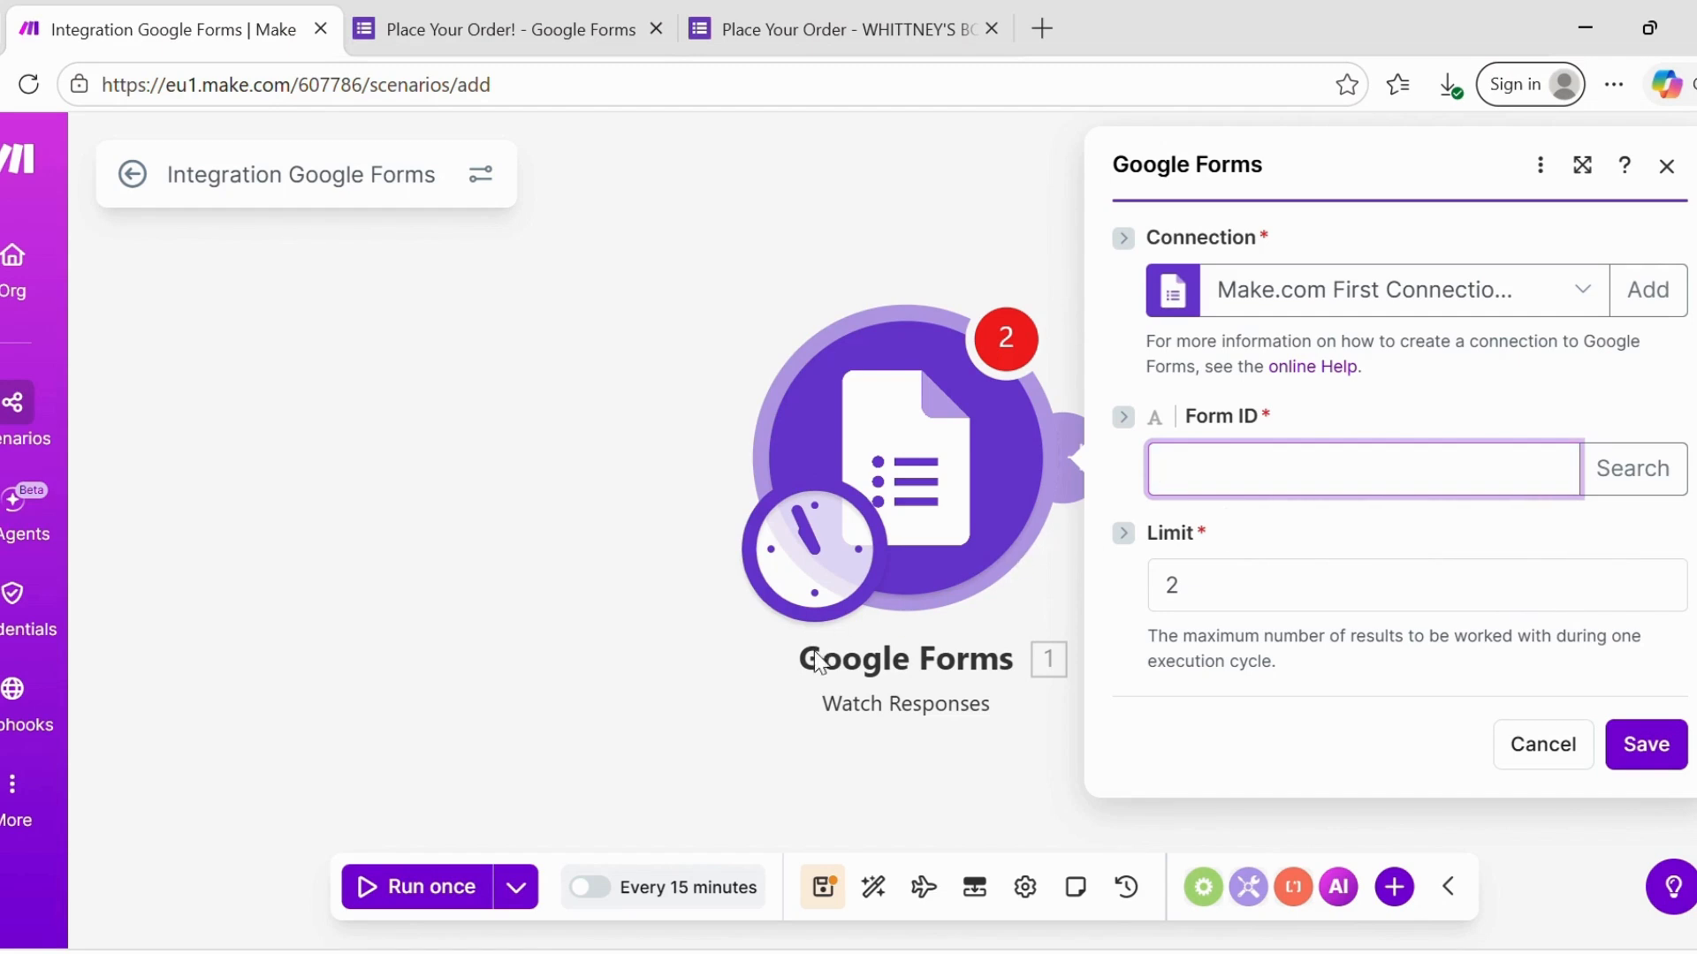
left_click(723, 733)
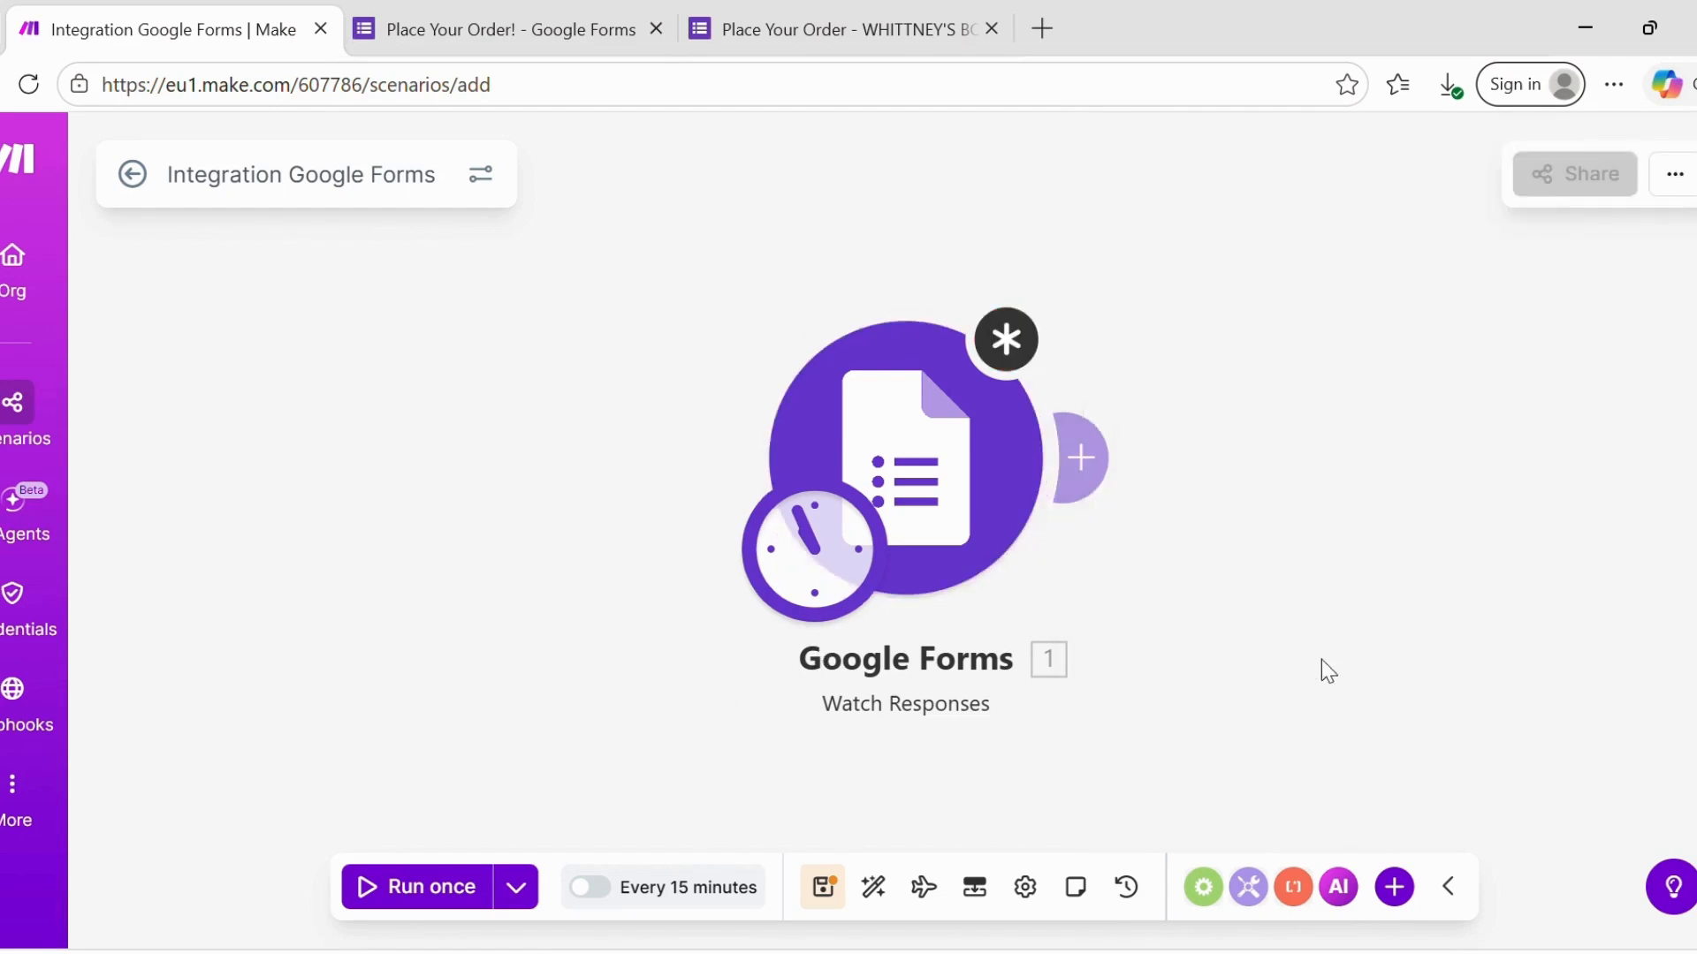
left_click(936, 464)
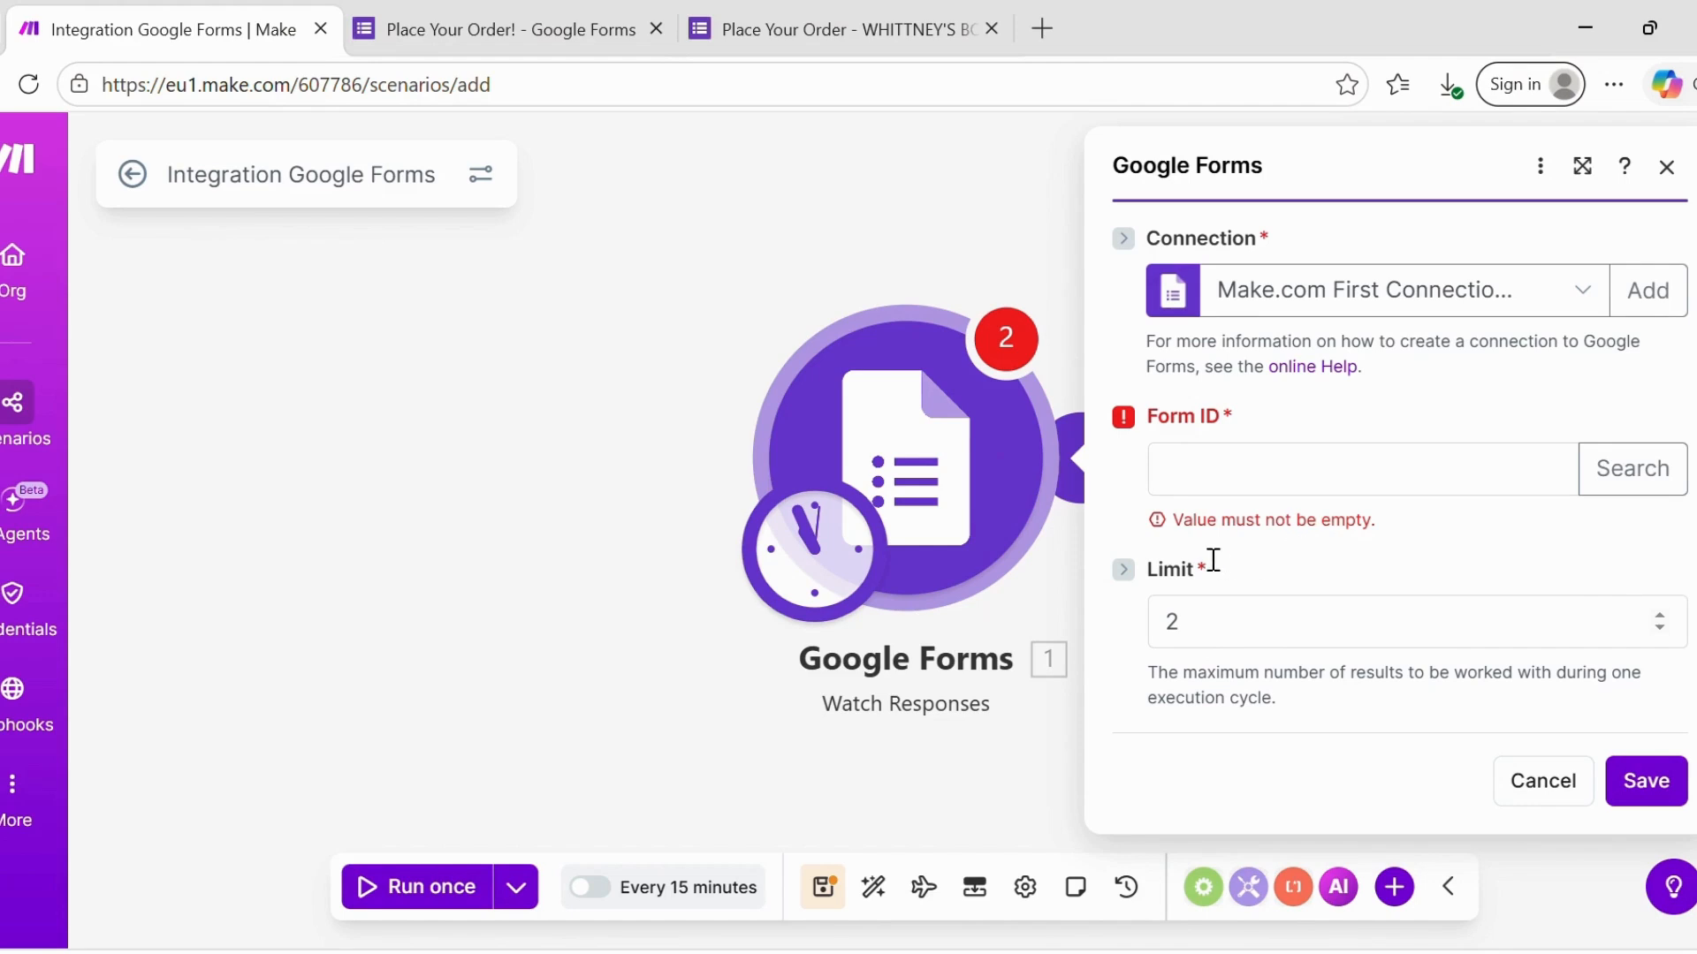
- Select the form ID between /d/ and /edit in the order form's editor address, then return to Make
left_click(587, 31)
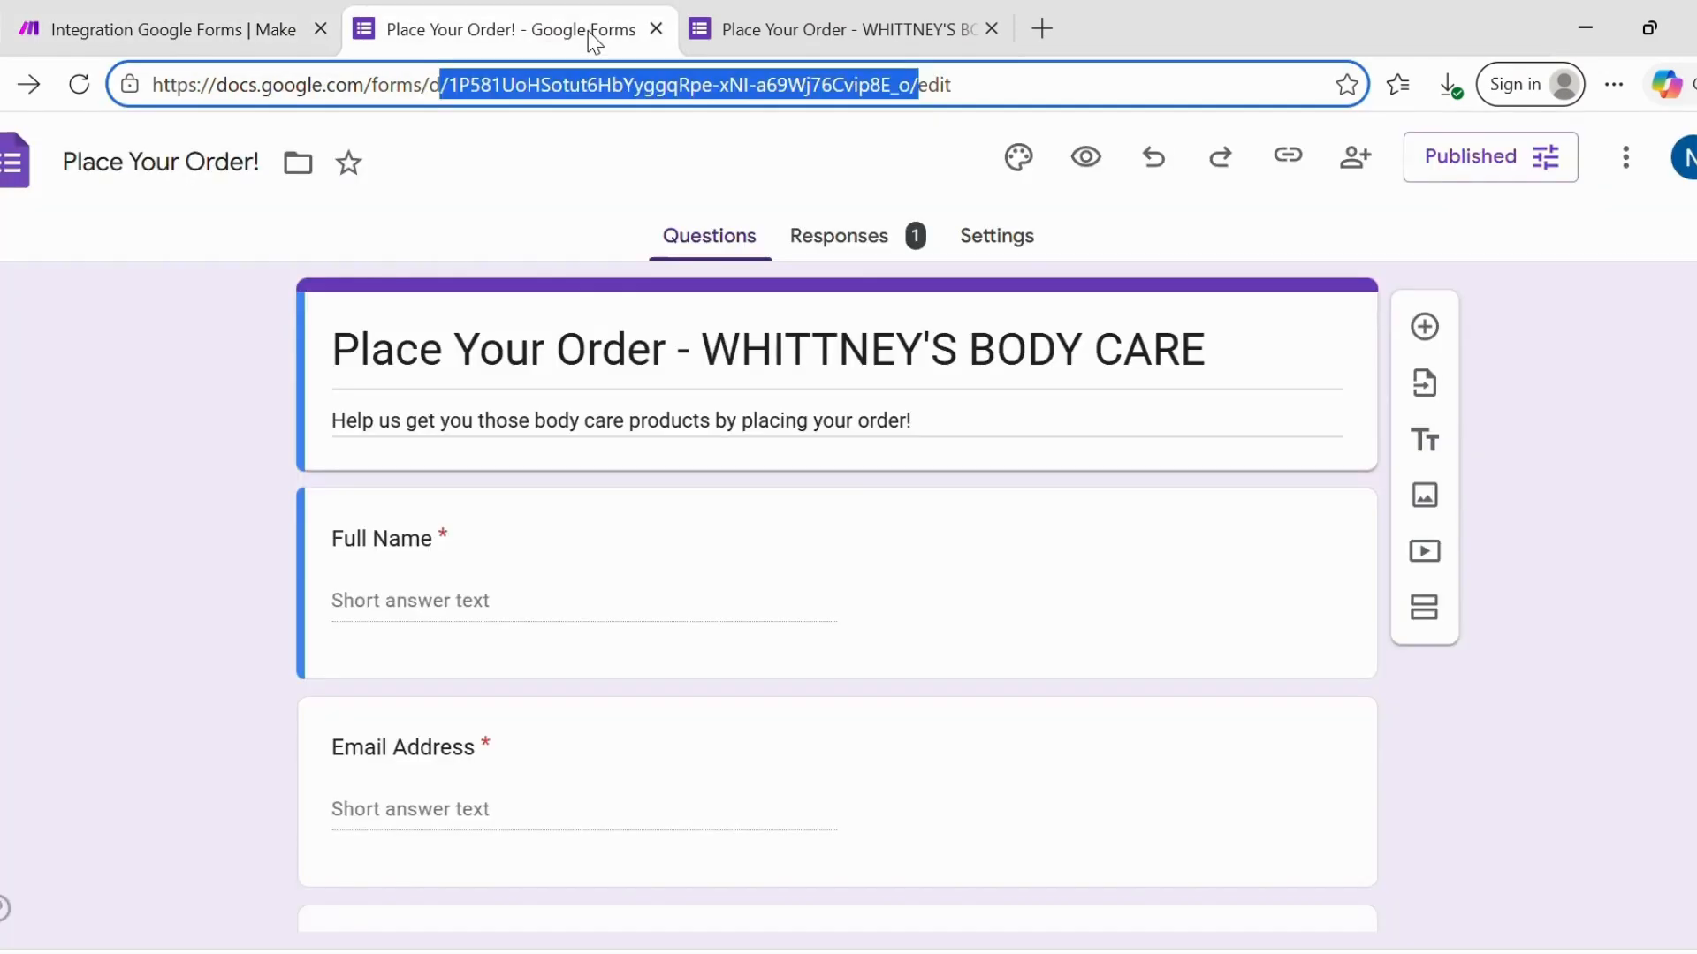
left_click(155, 430)
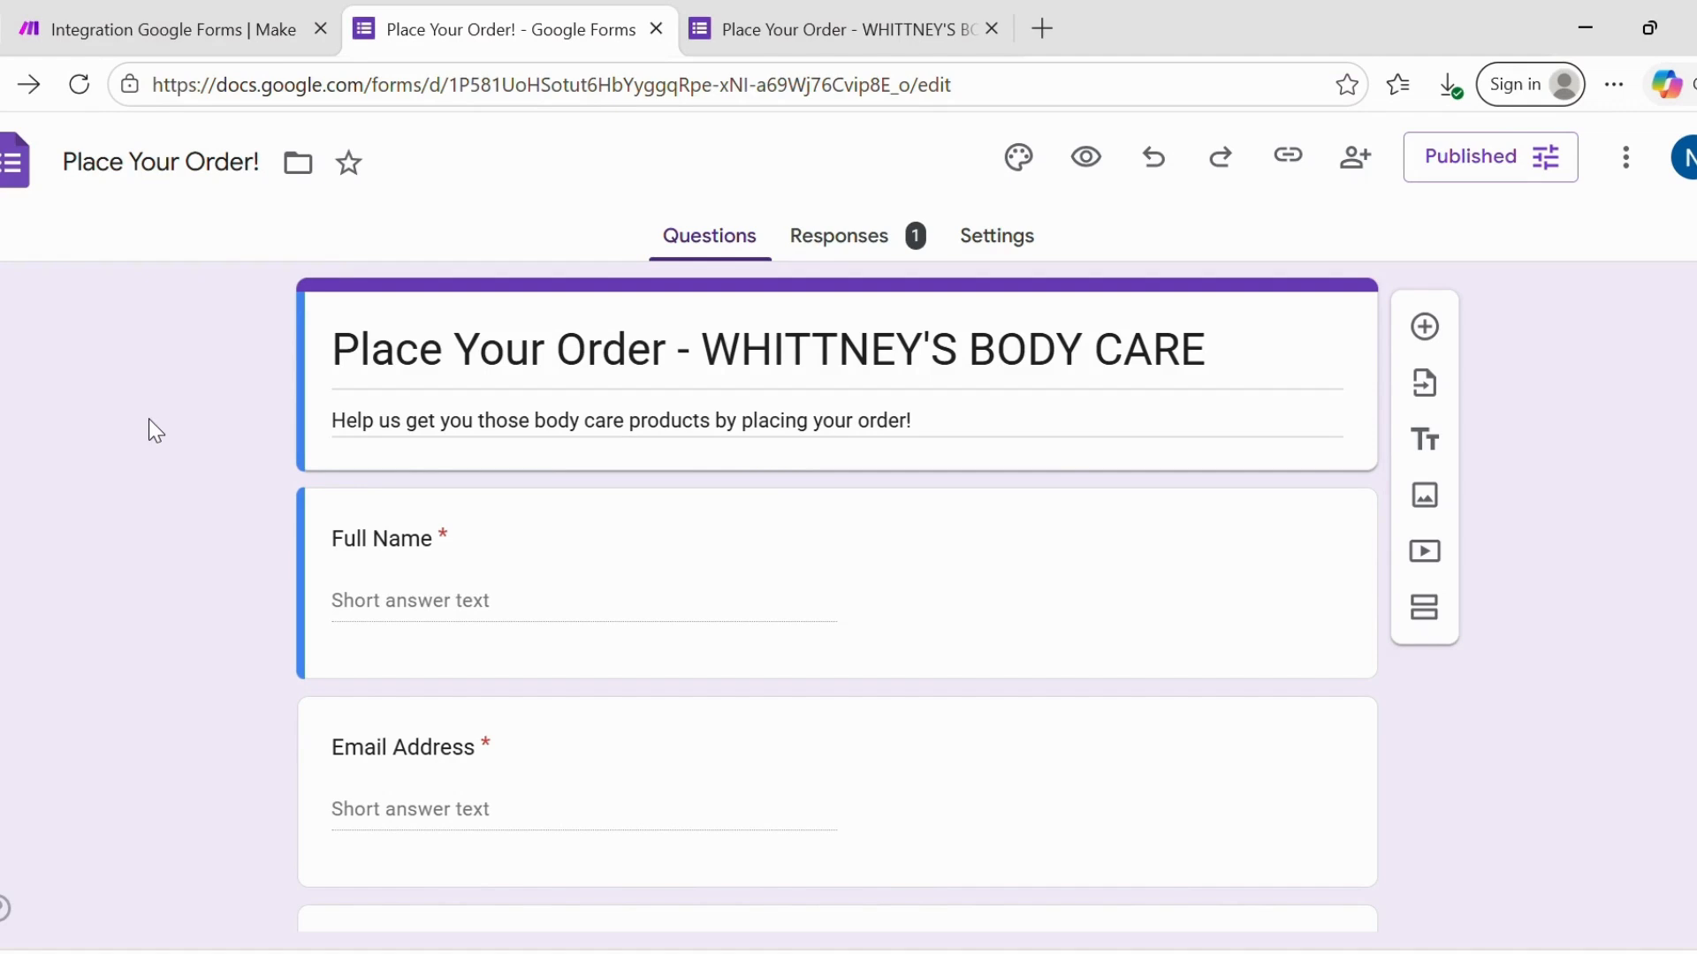
left_click_drag(446, 103, 936, 103)
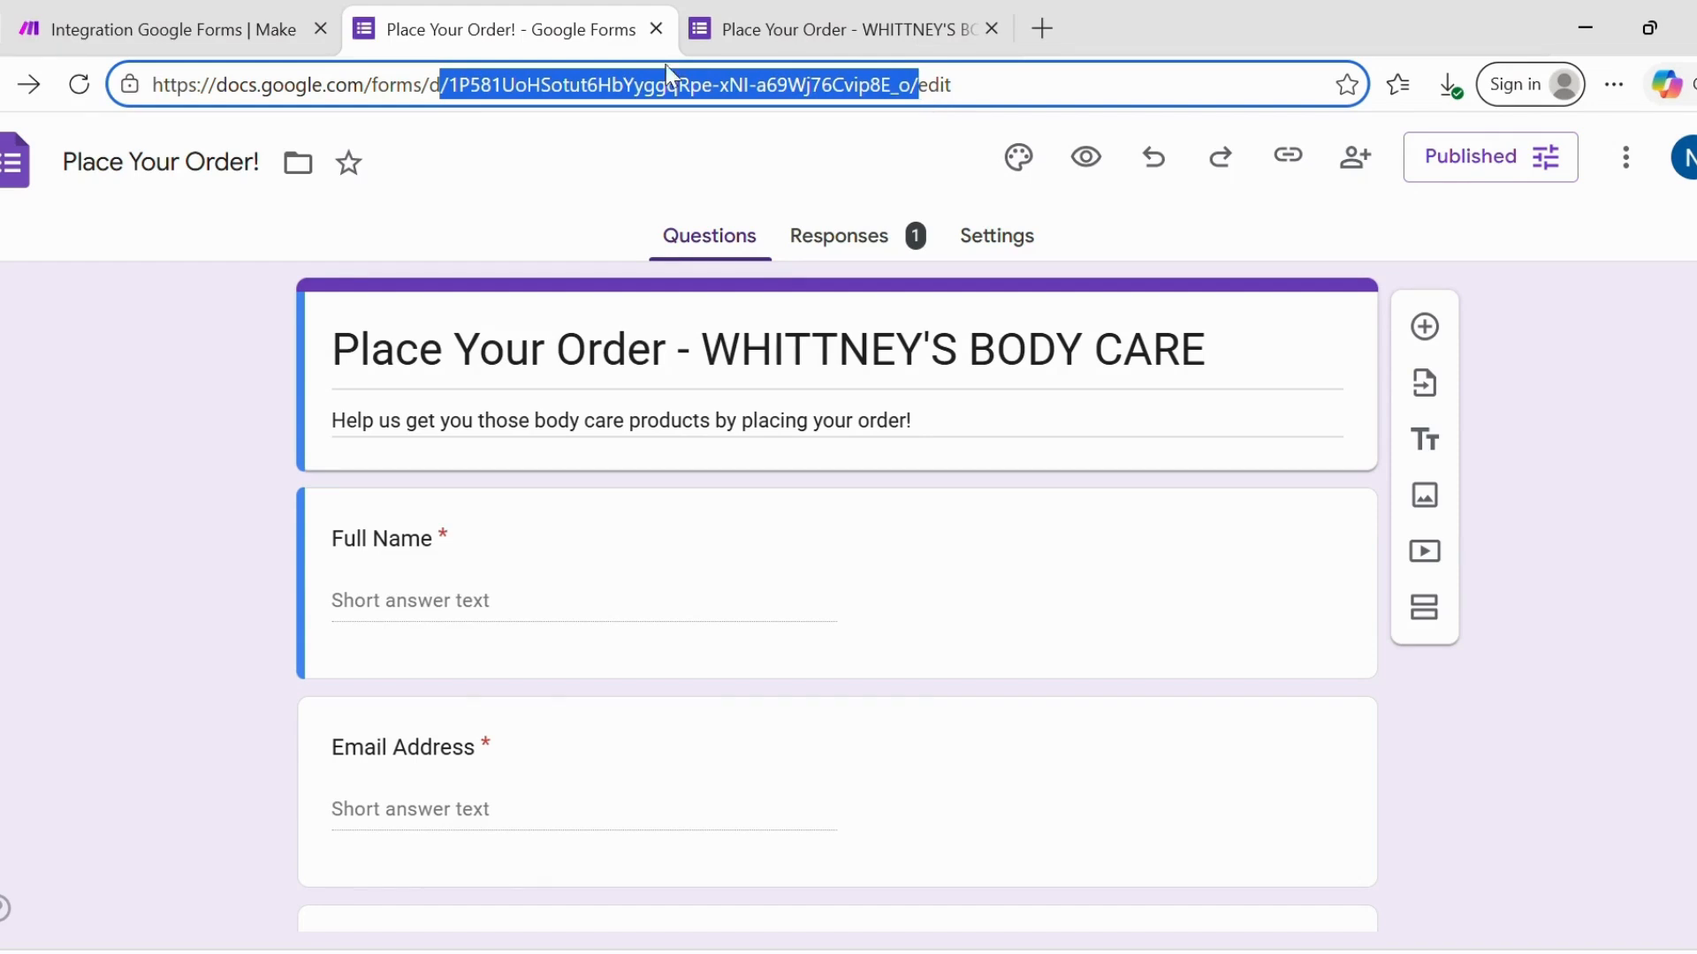
left_click(160, 44)
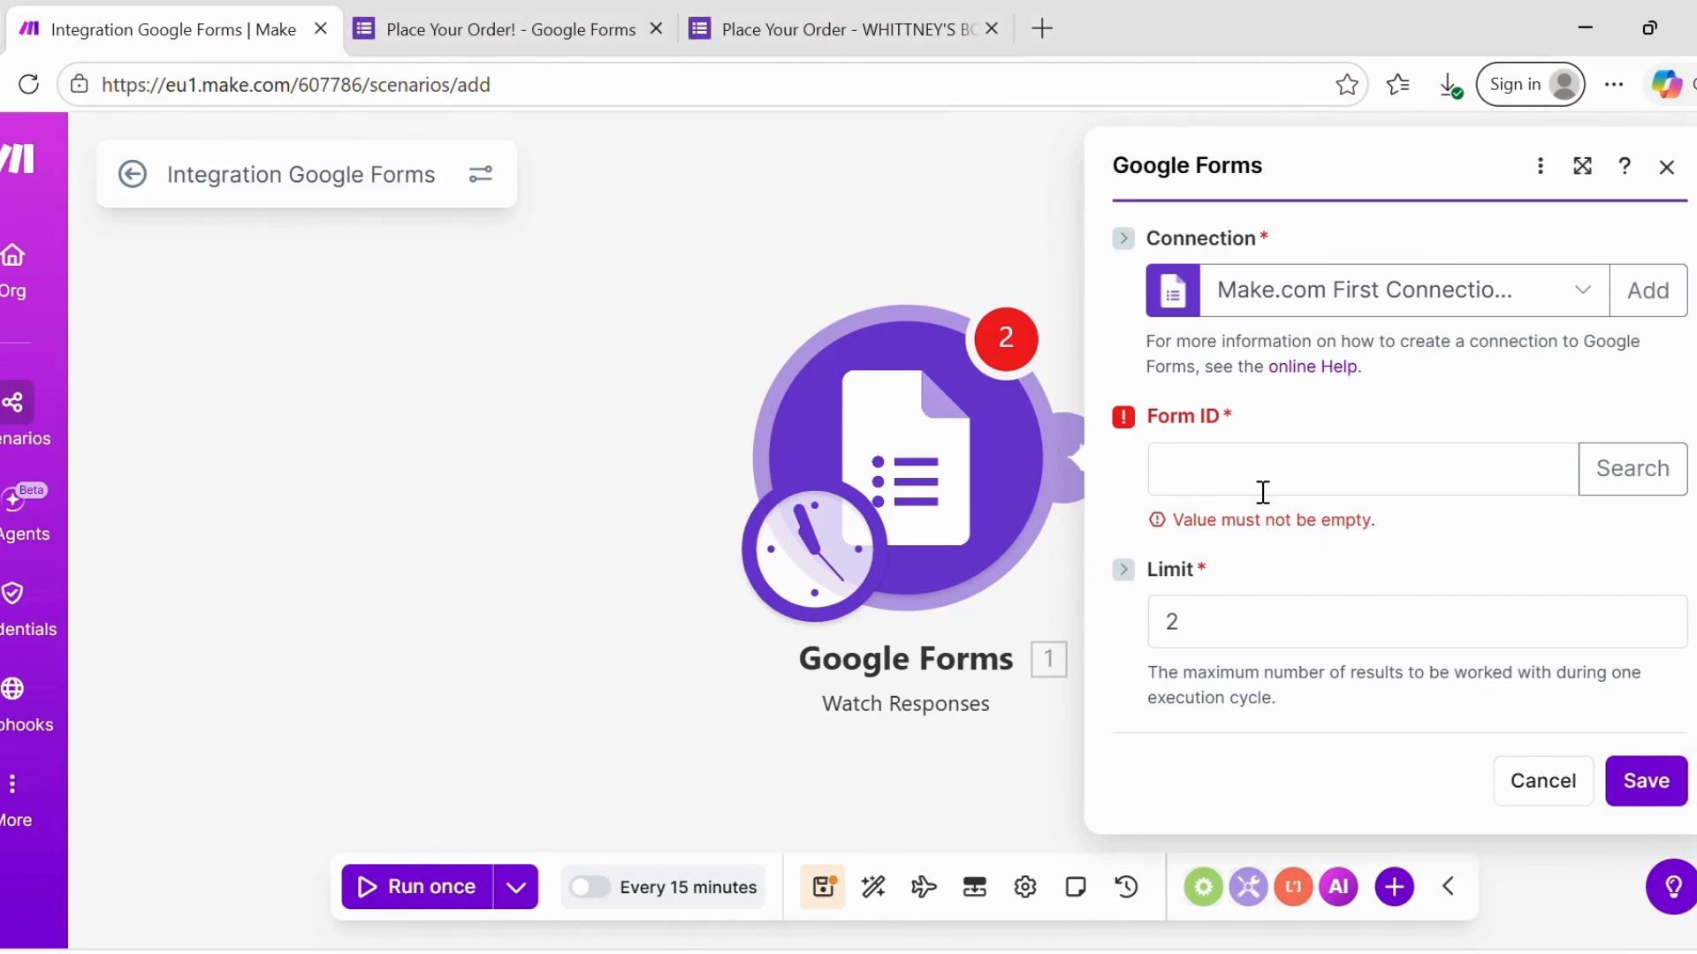
- Paste the copied order form ID into Form ID and save the Watch Responses module
left_click(1228, 484)
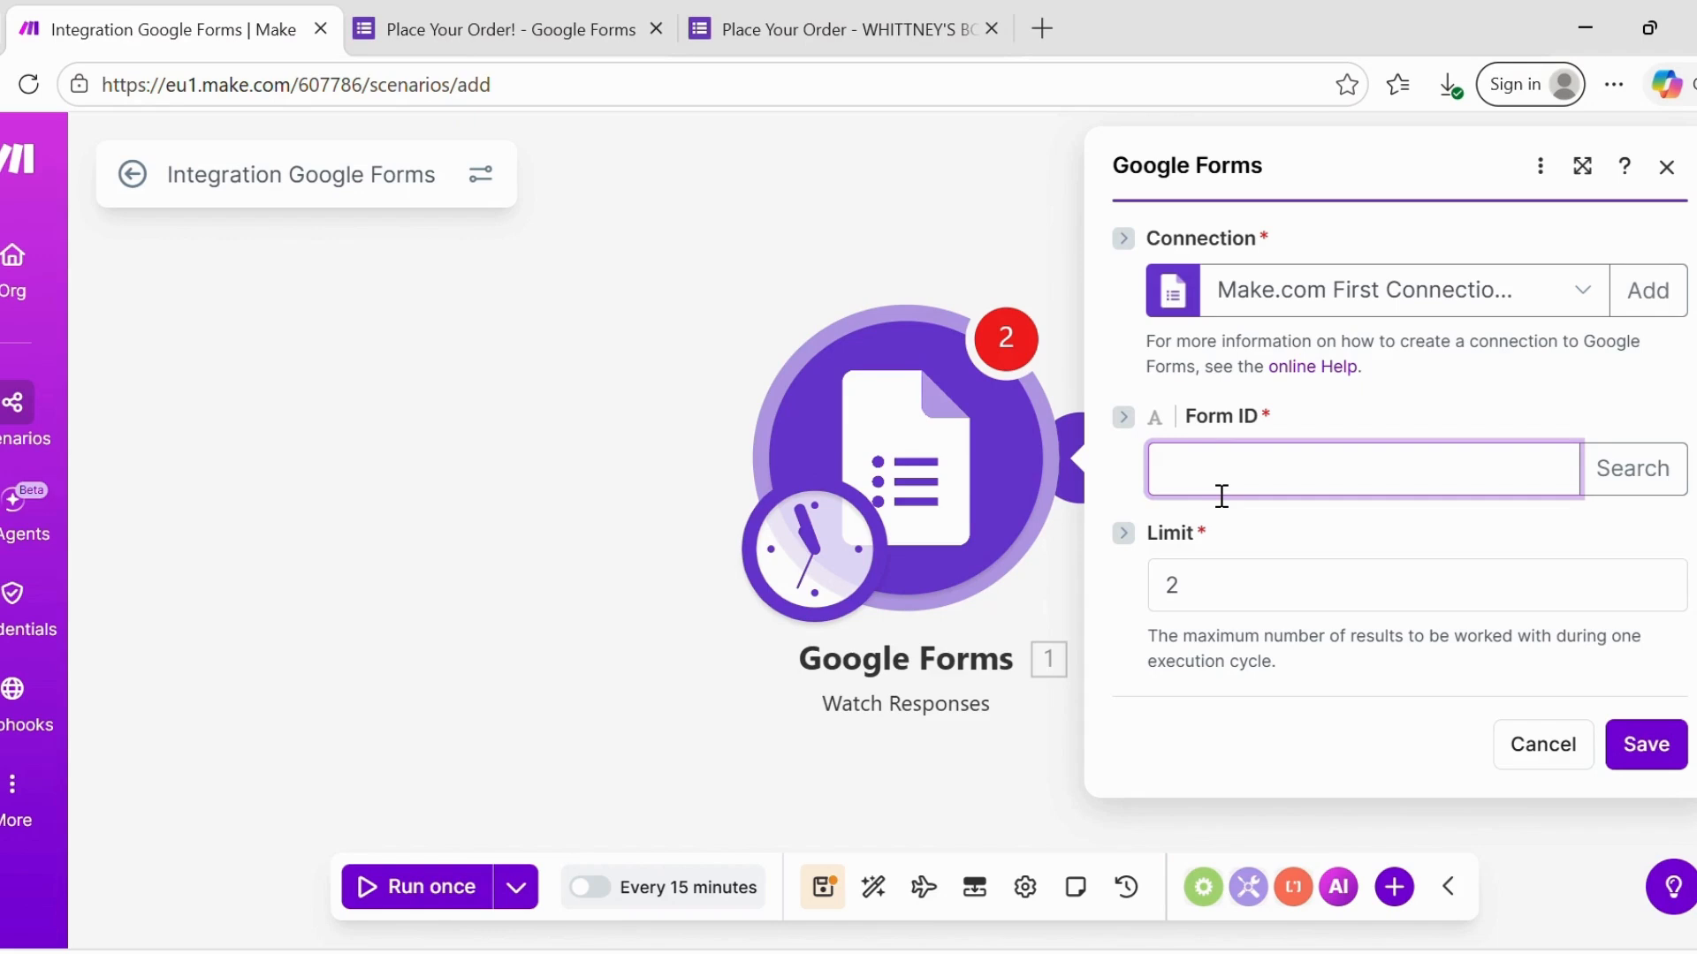
key("ctrl+v")
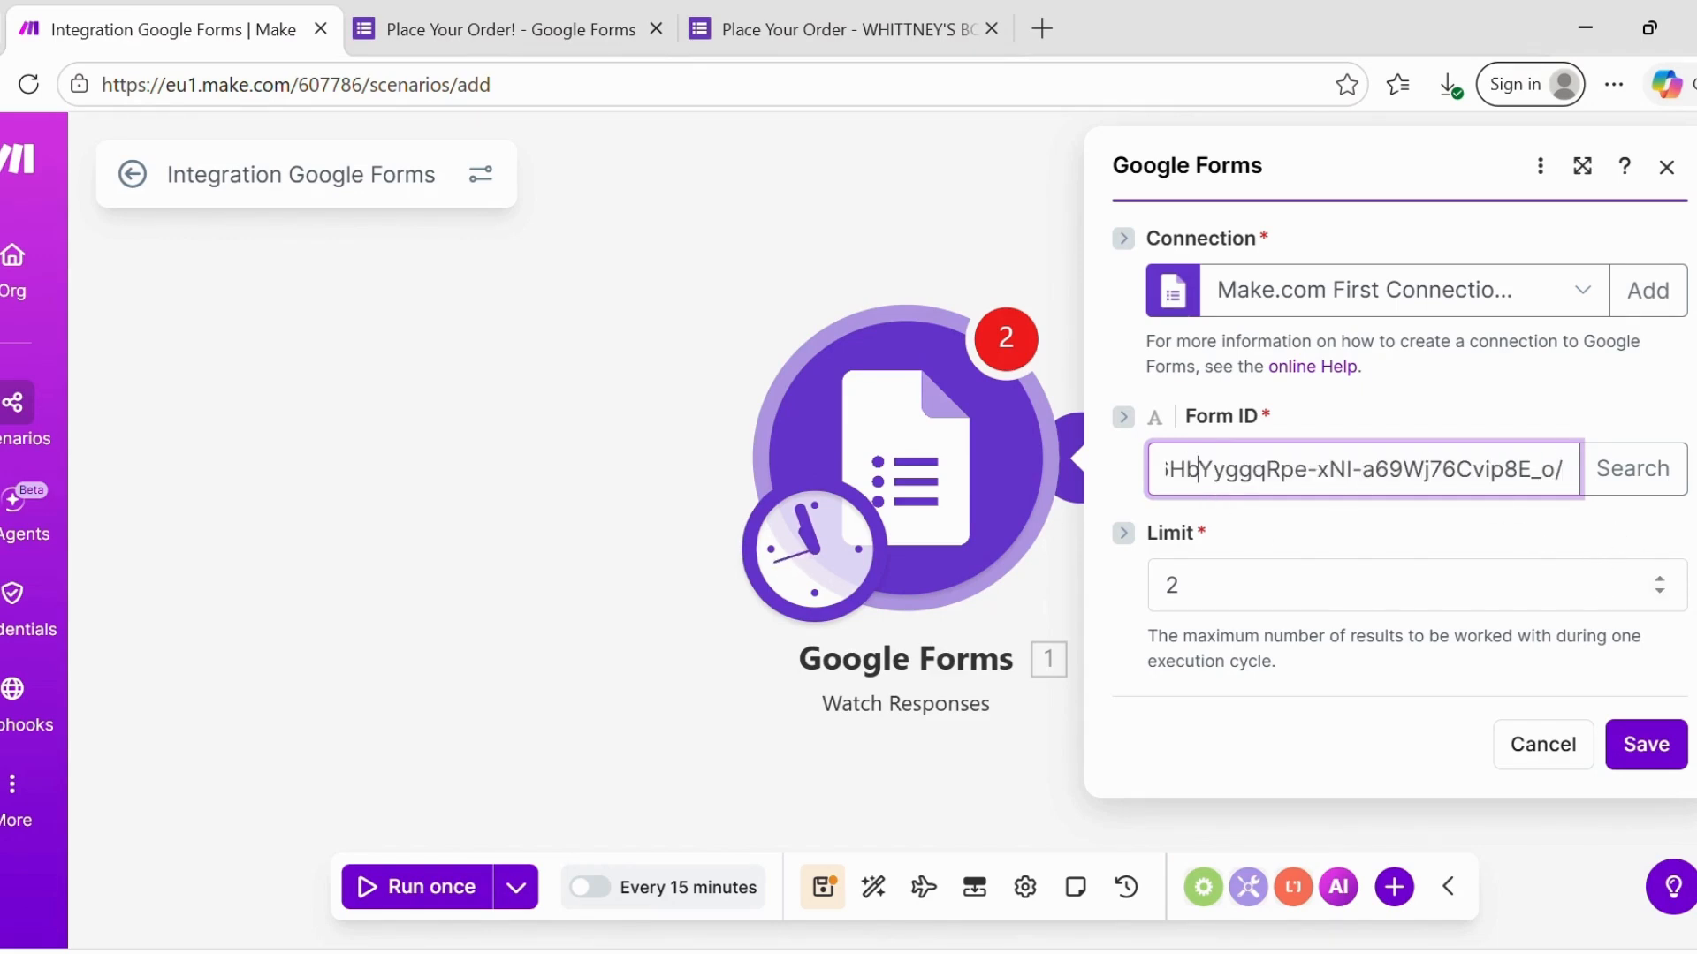
left_click(1203, 469)
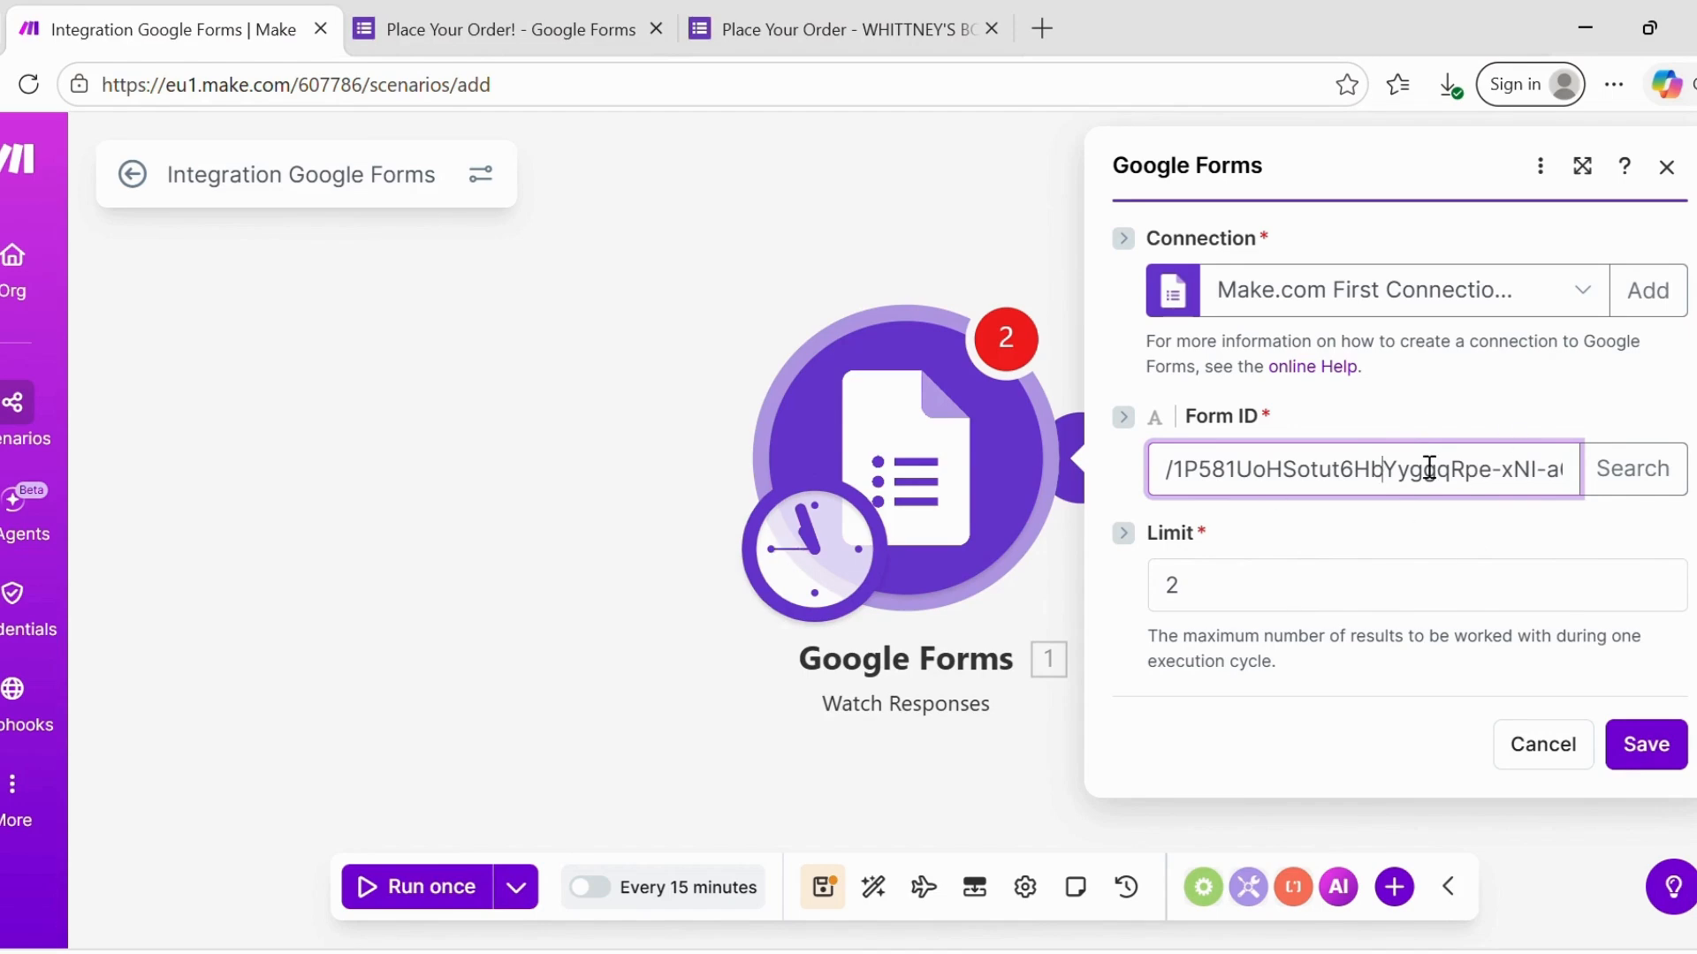
scroll(1429, 467, "right", 2)
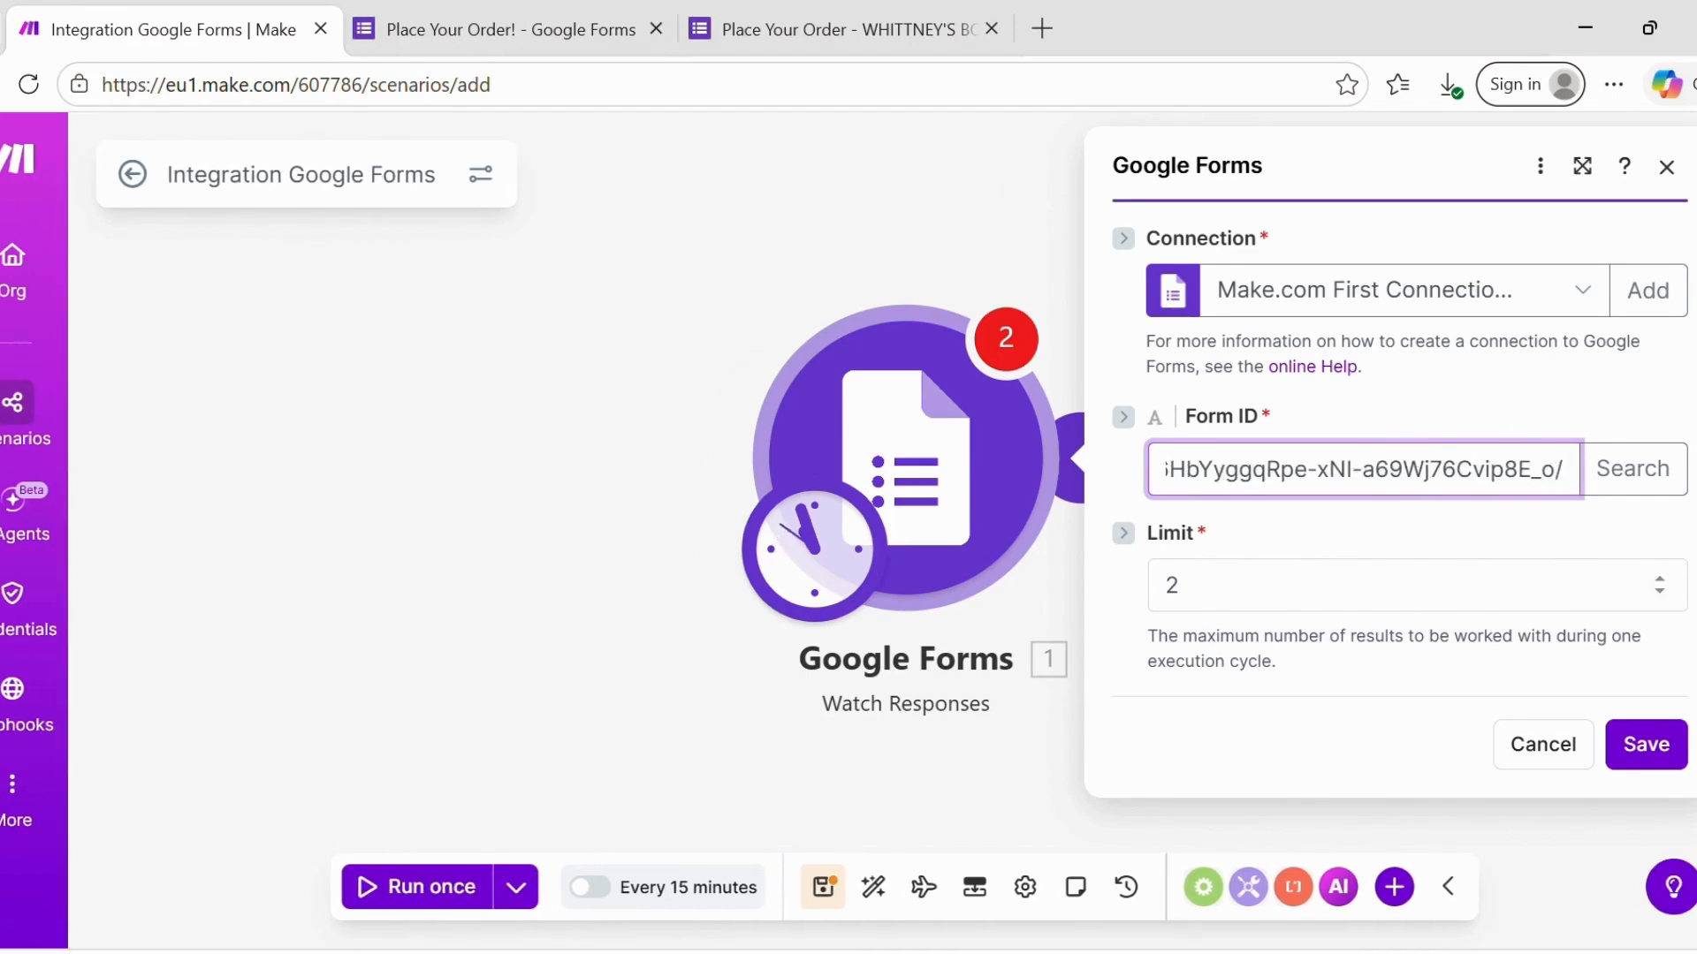
left_click(1646, 744)
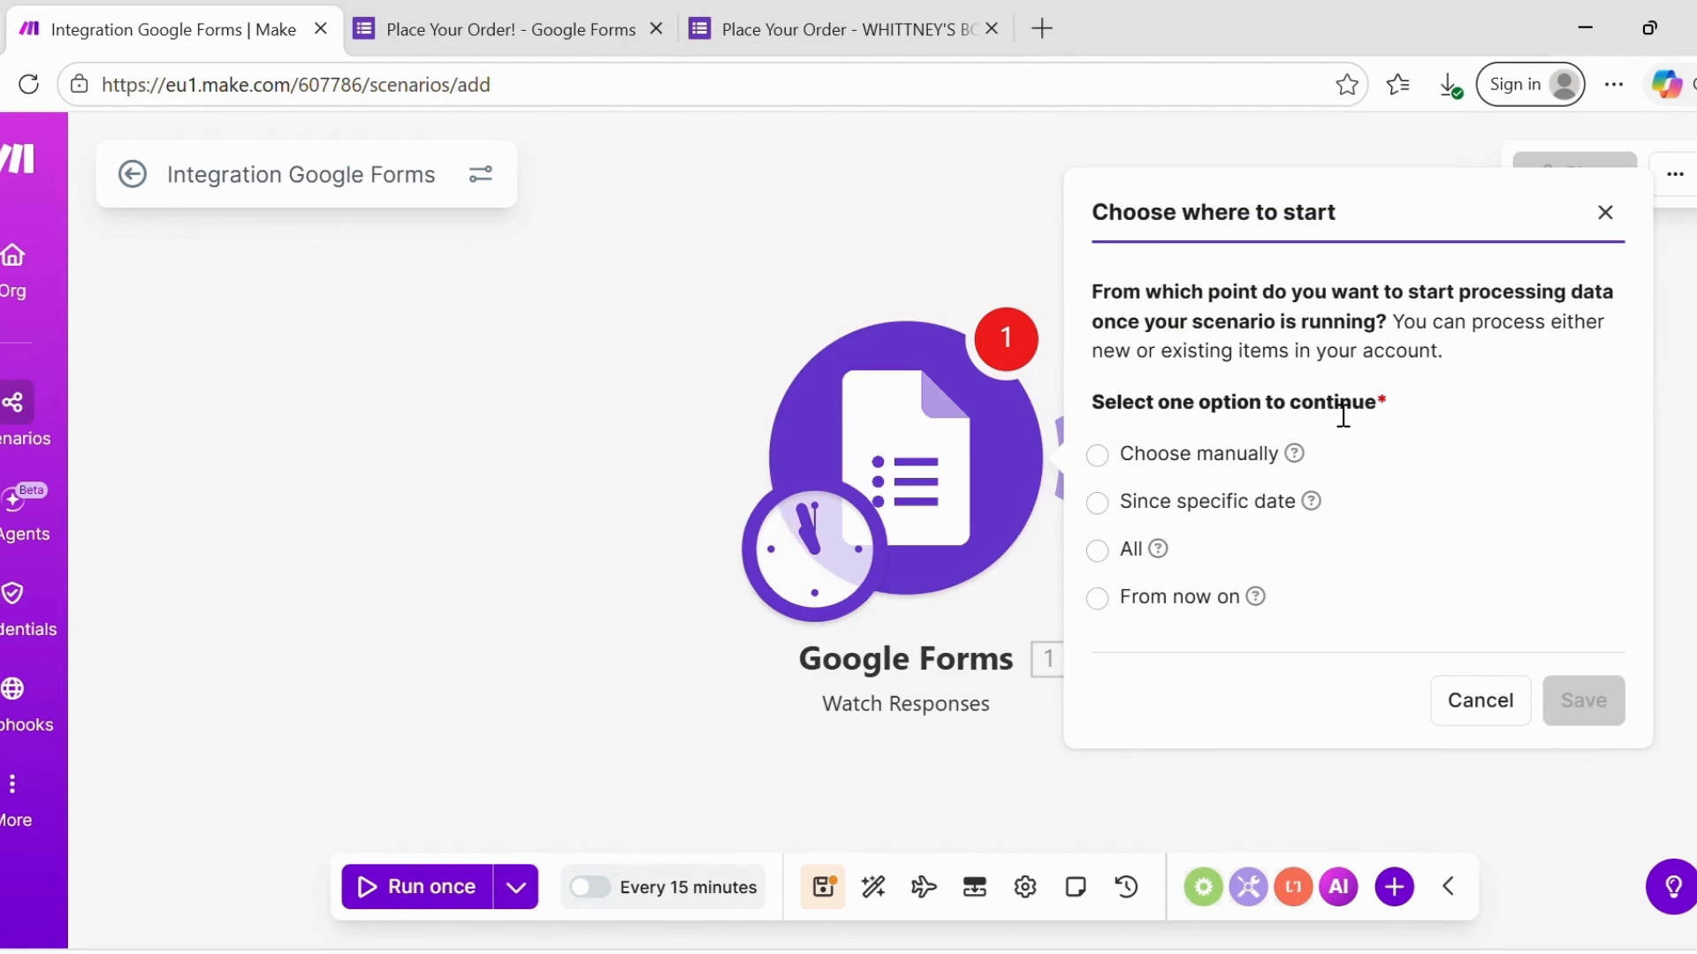
- Start processing responses from now on, then run the scenario once as a test
left_click(1111, 598)
left_click(1583, 700)
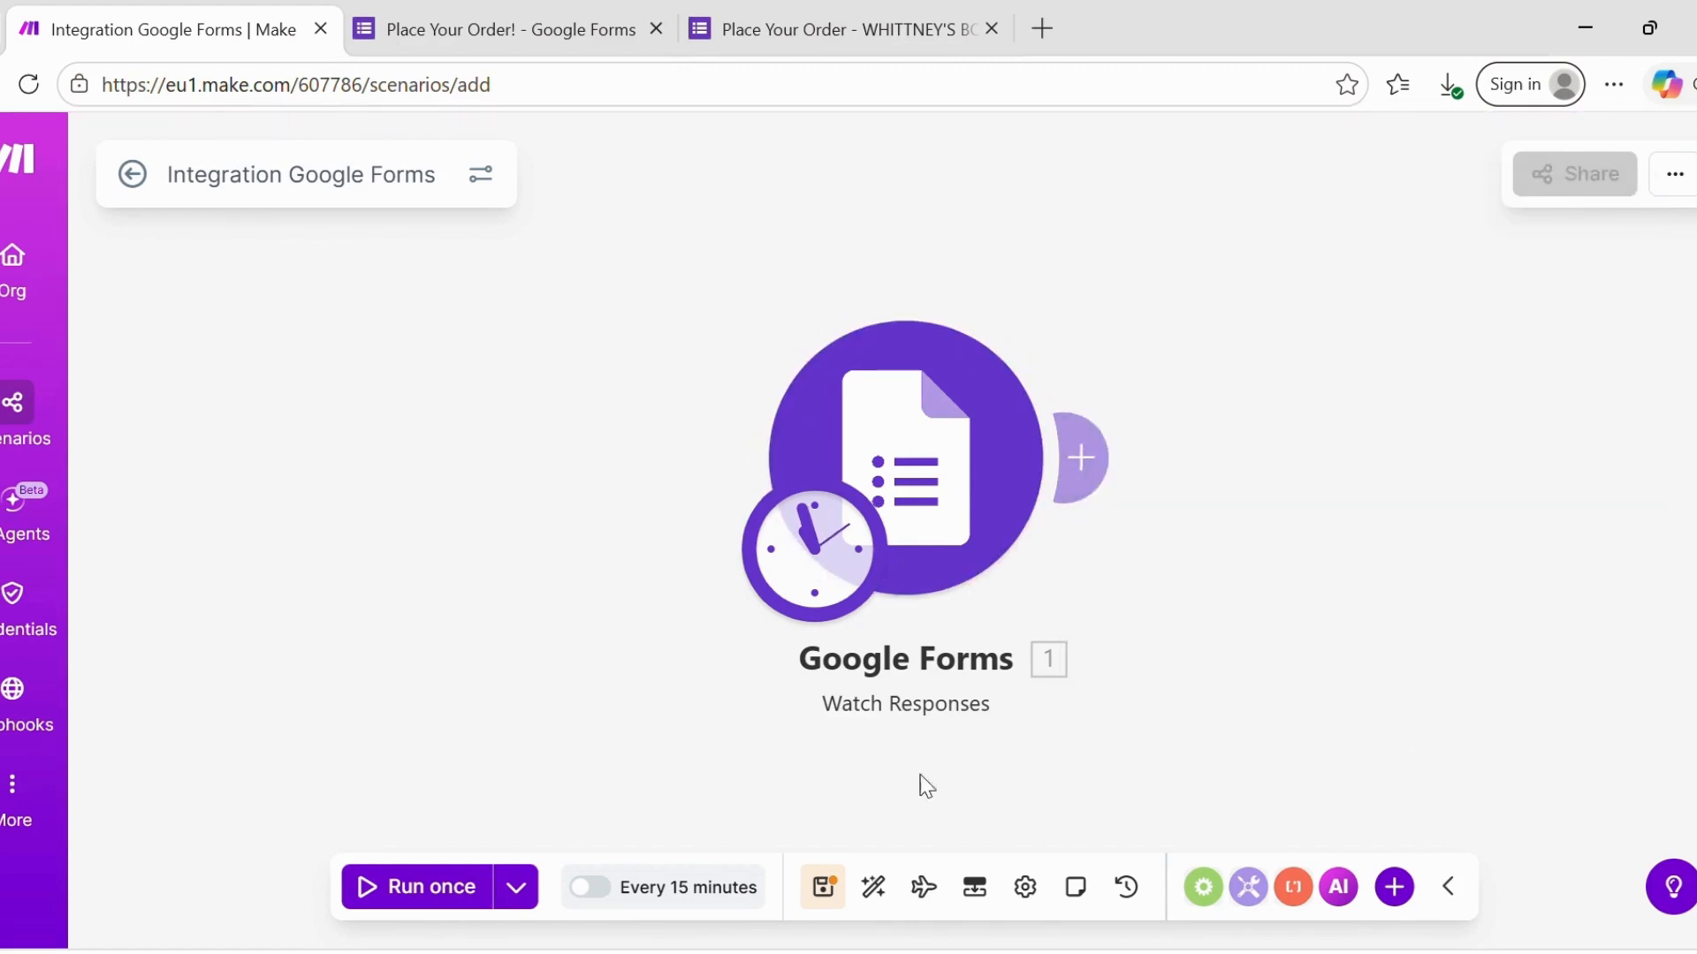
left_click(414, 890)
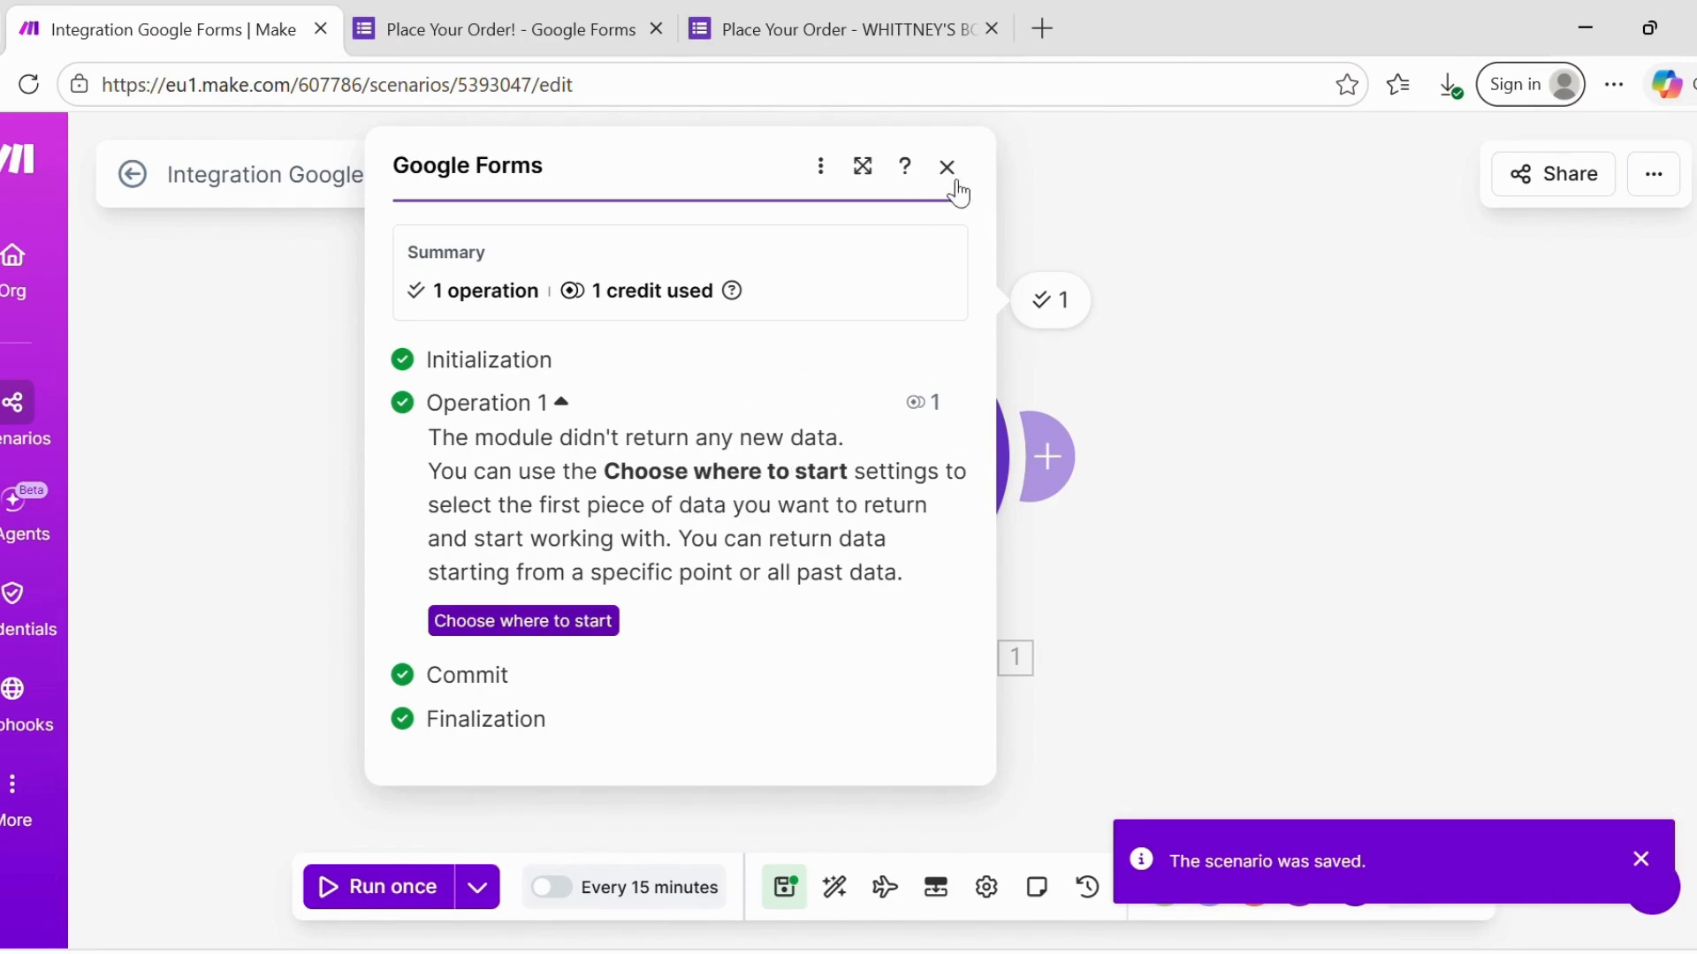
- Close the run results panel, leaving Watch Responses marked successful
left_click(1685, 167)
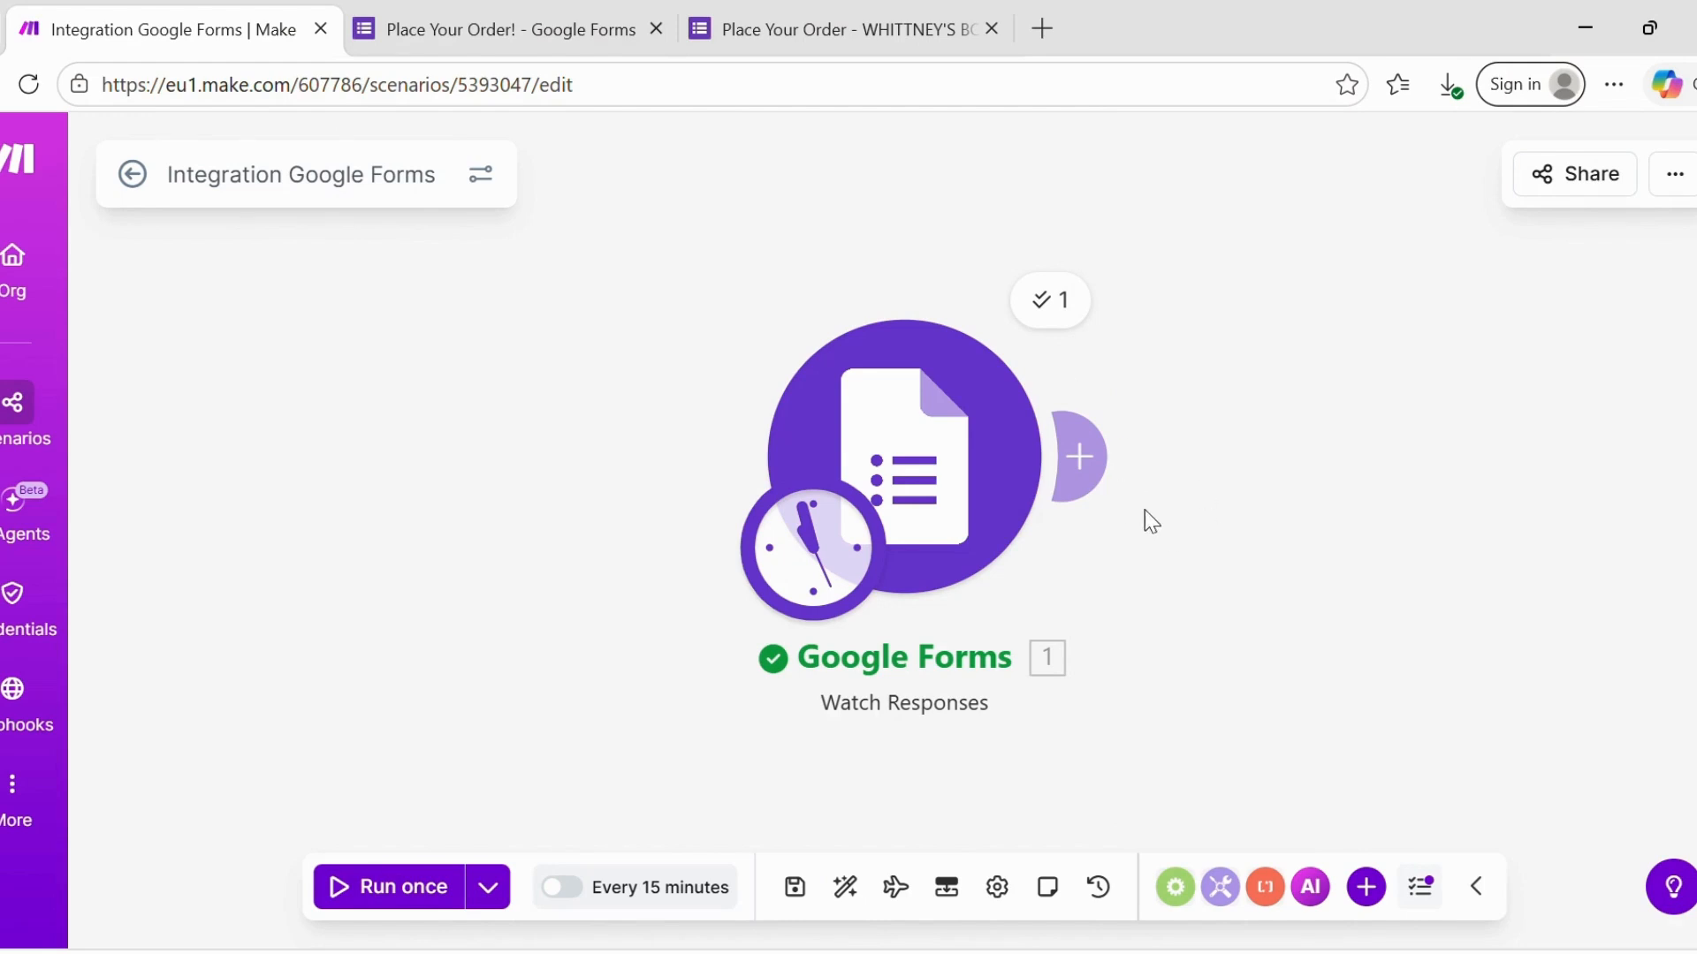
- Add a Gmail 'Send an email' module after the Google Forms trigger
left_click(1092, 491)
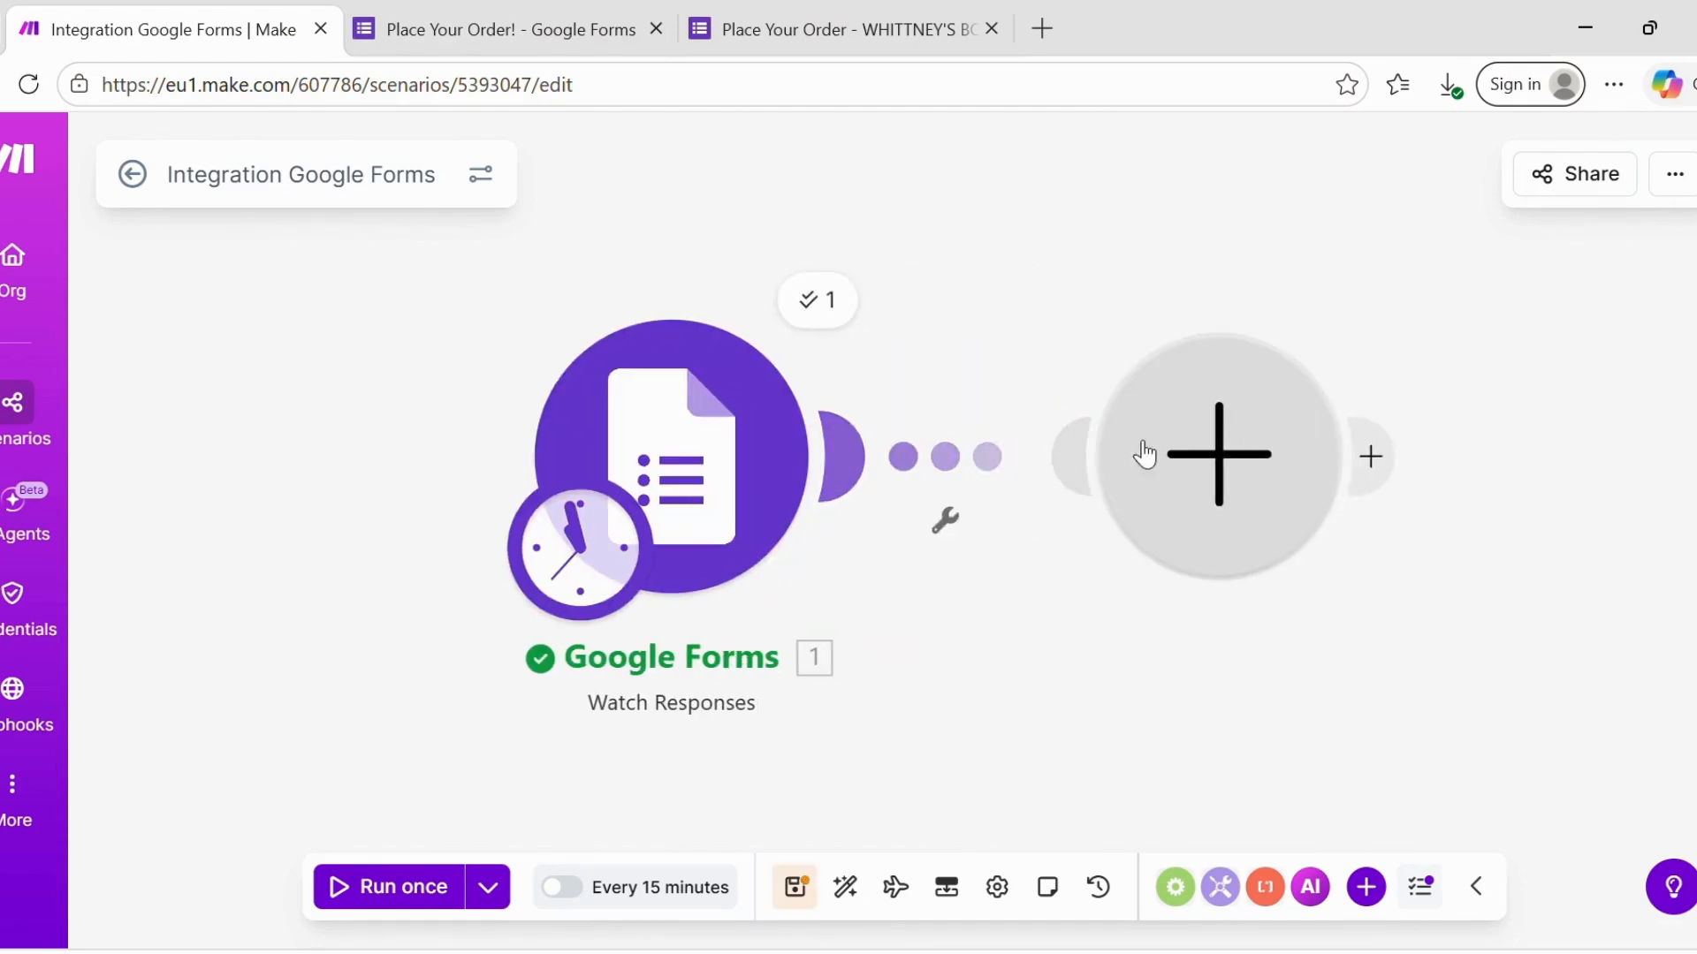
left_click(1255, 480)
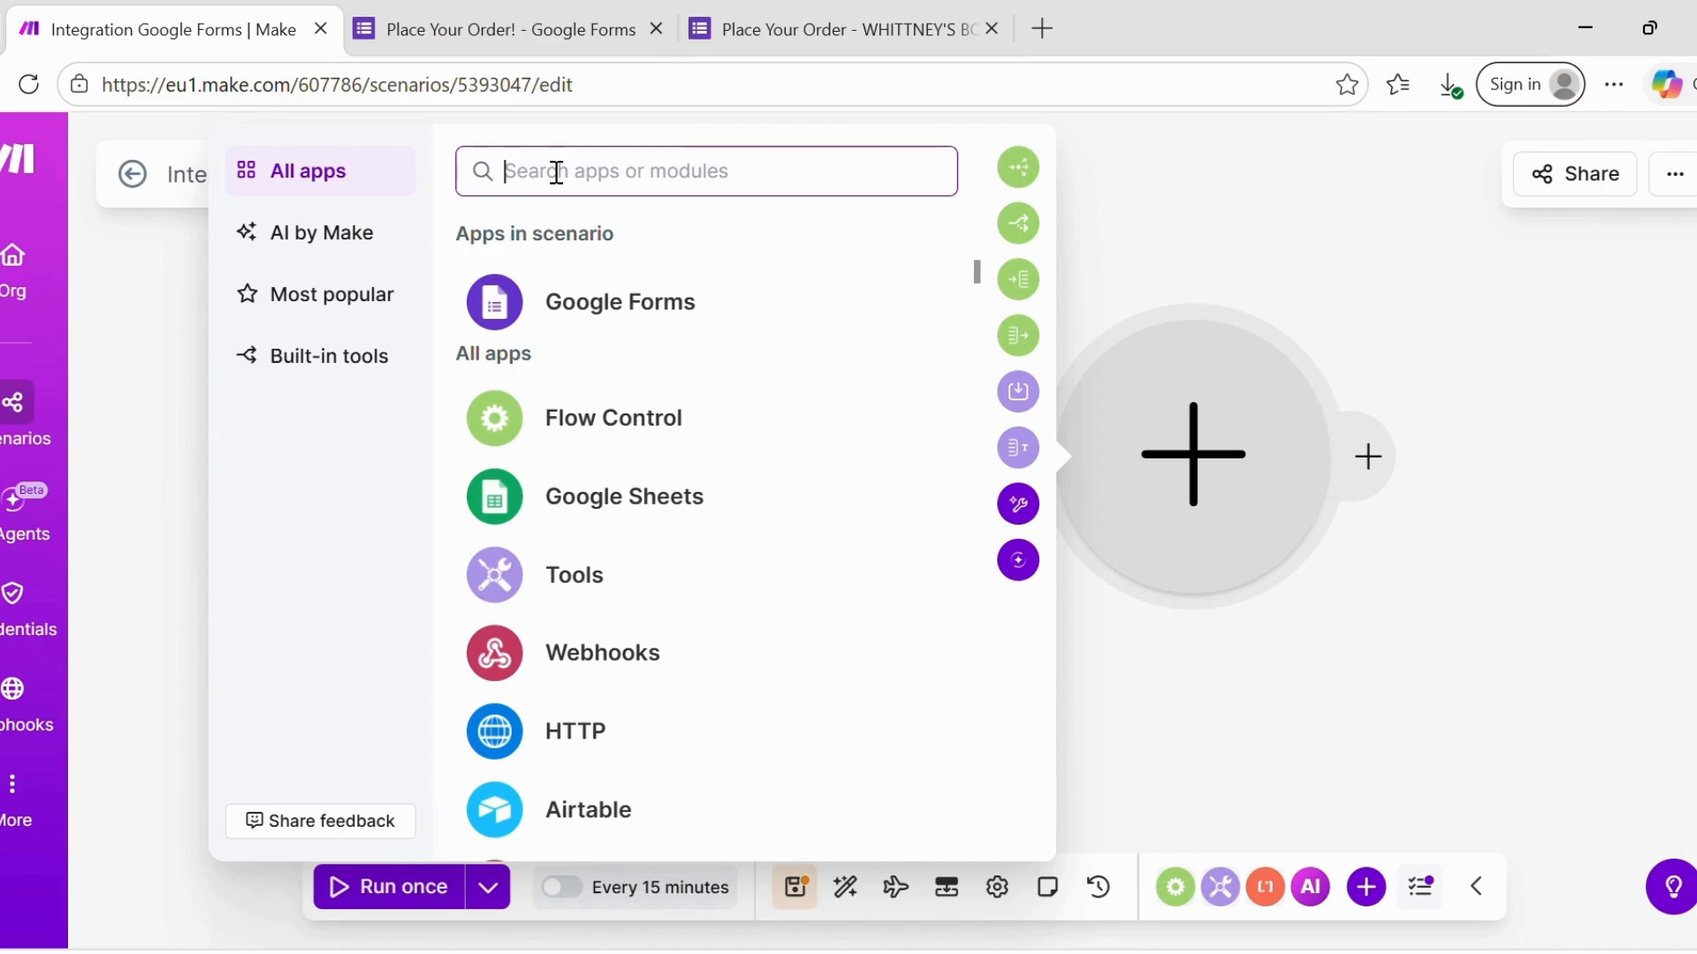
type("gmail")
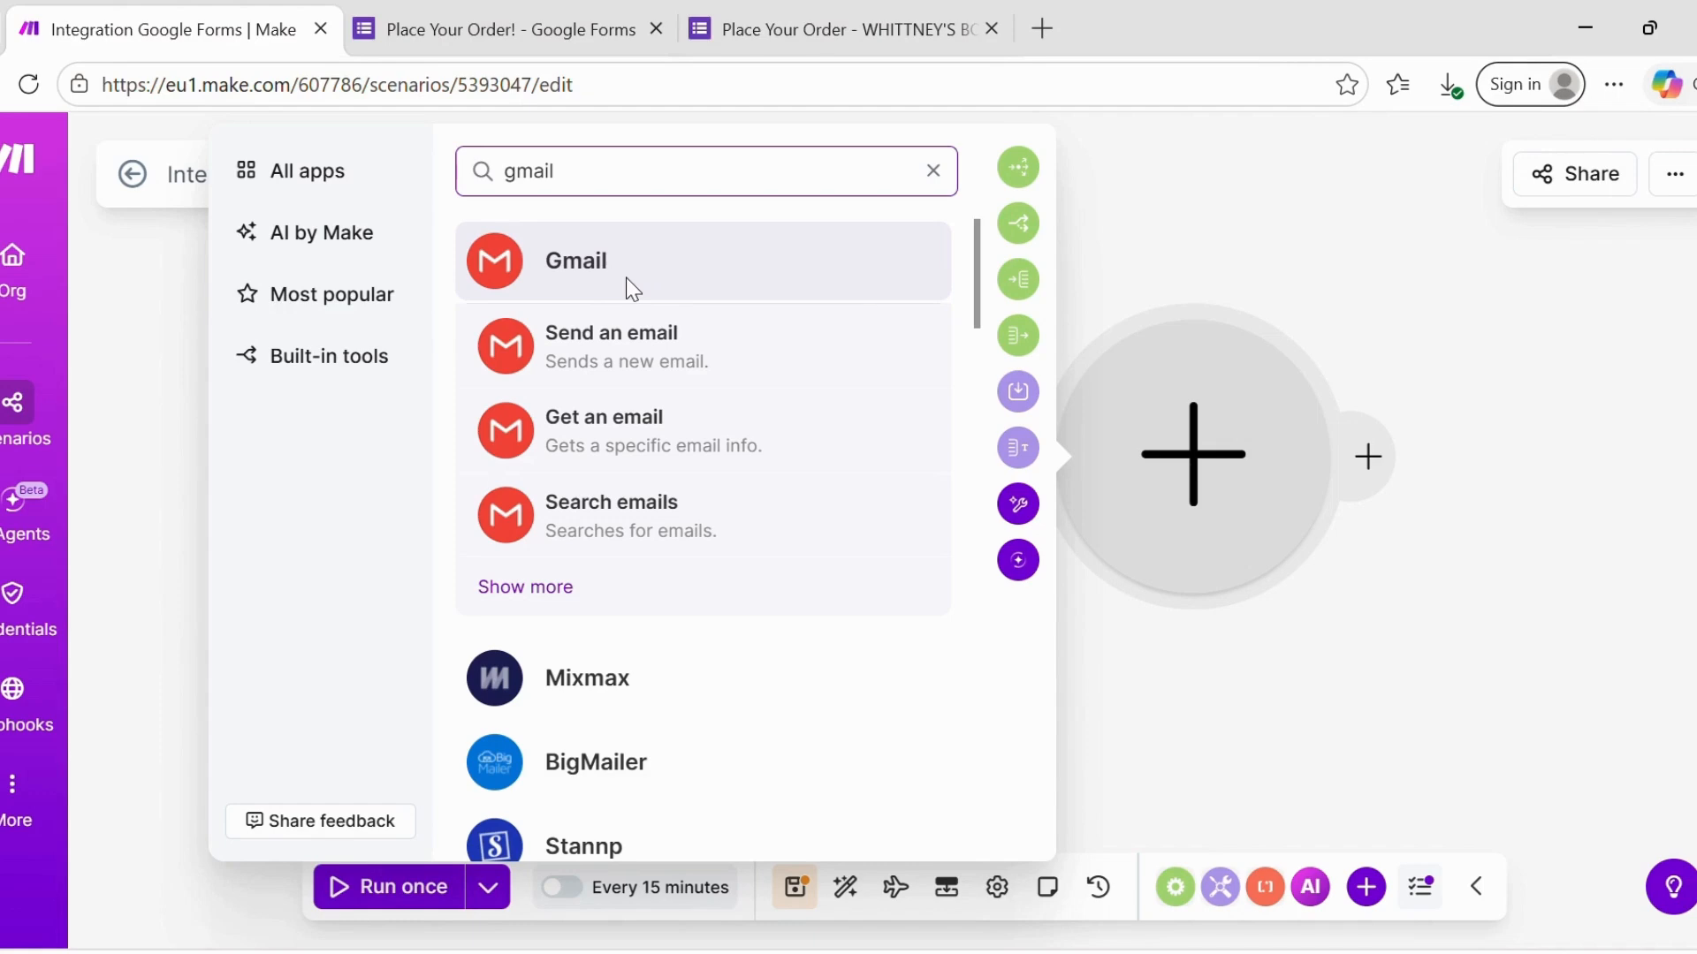
left_click(735, 258)
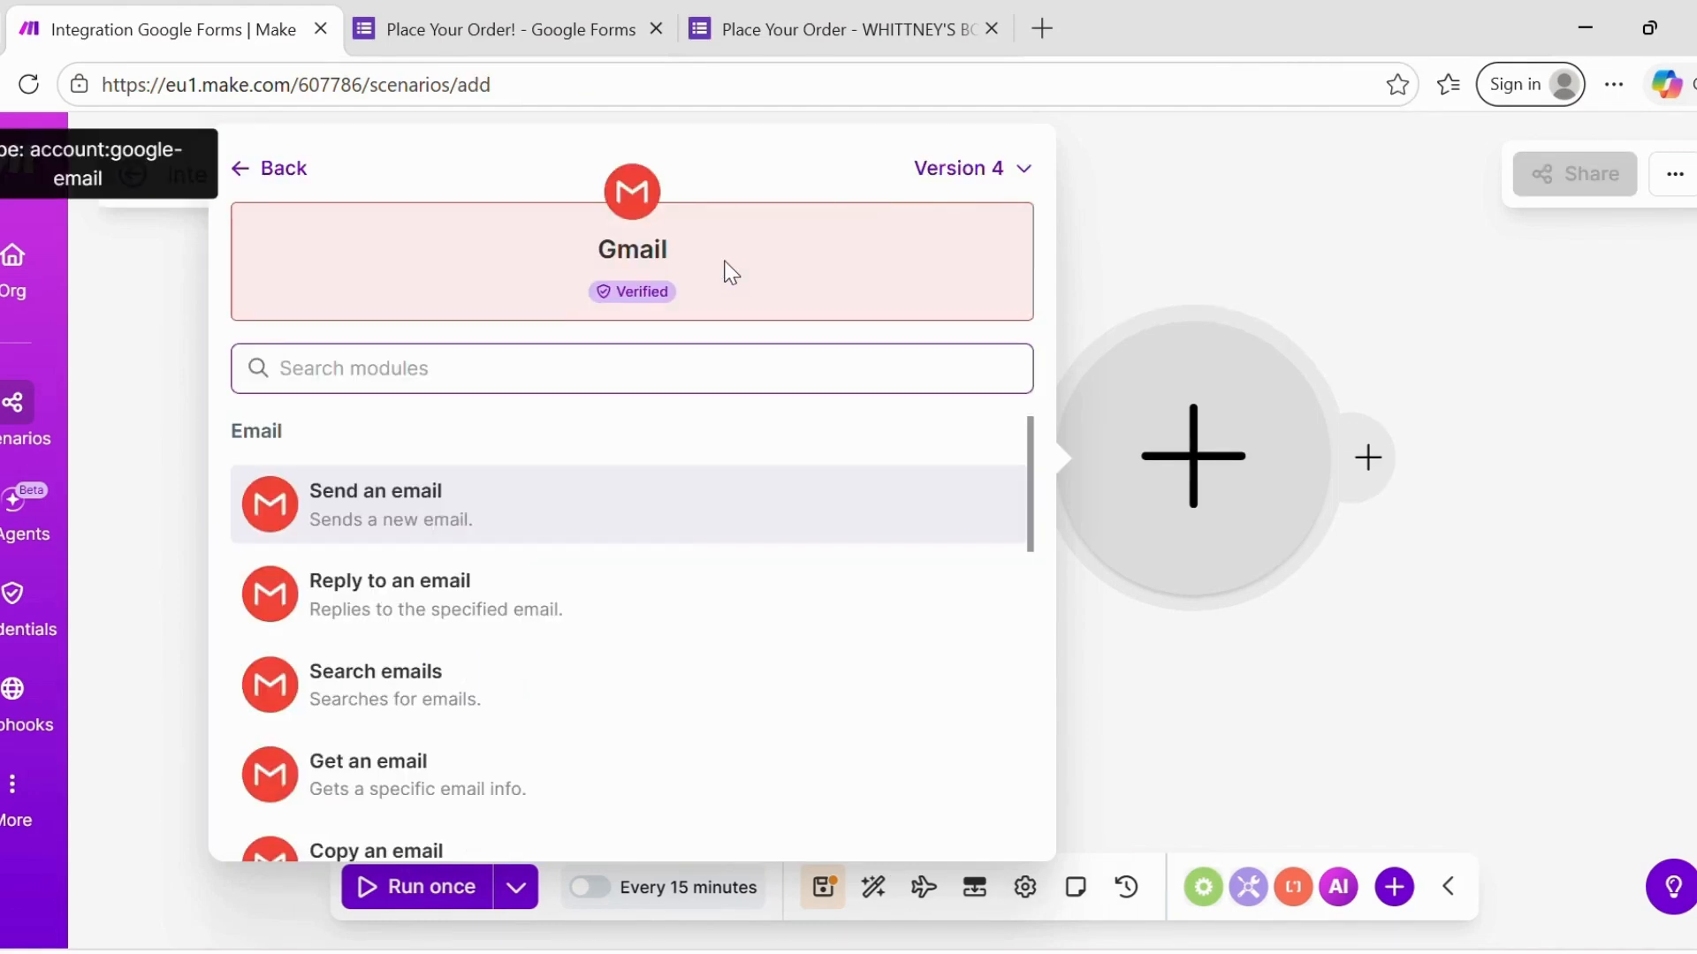
scroll(730, 271, "down", 10)
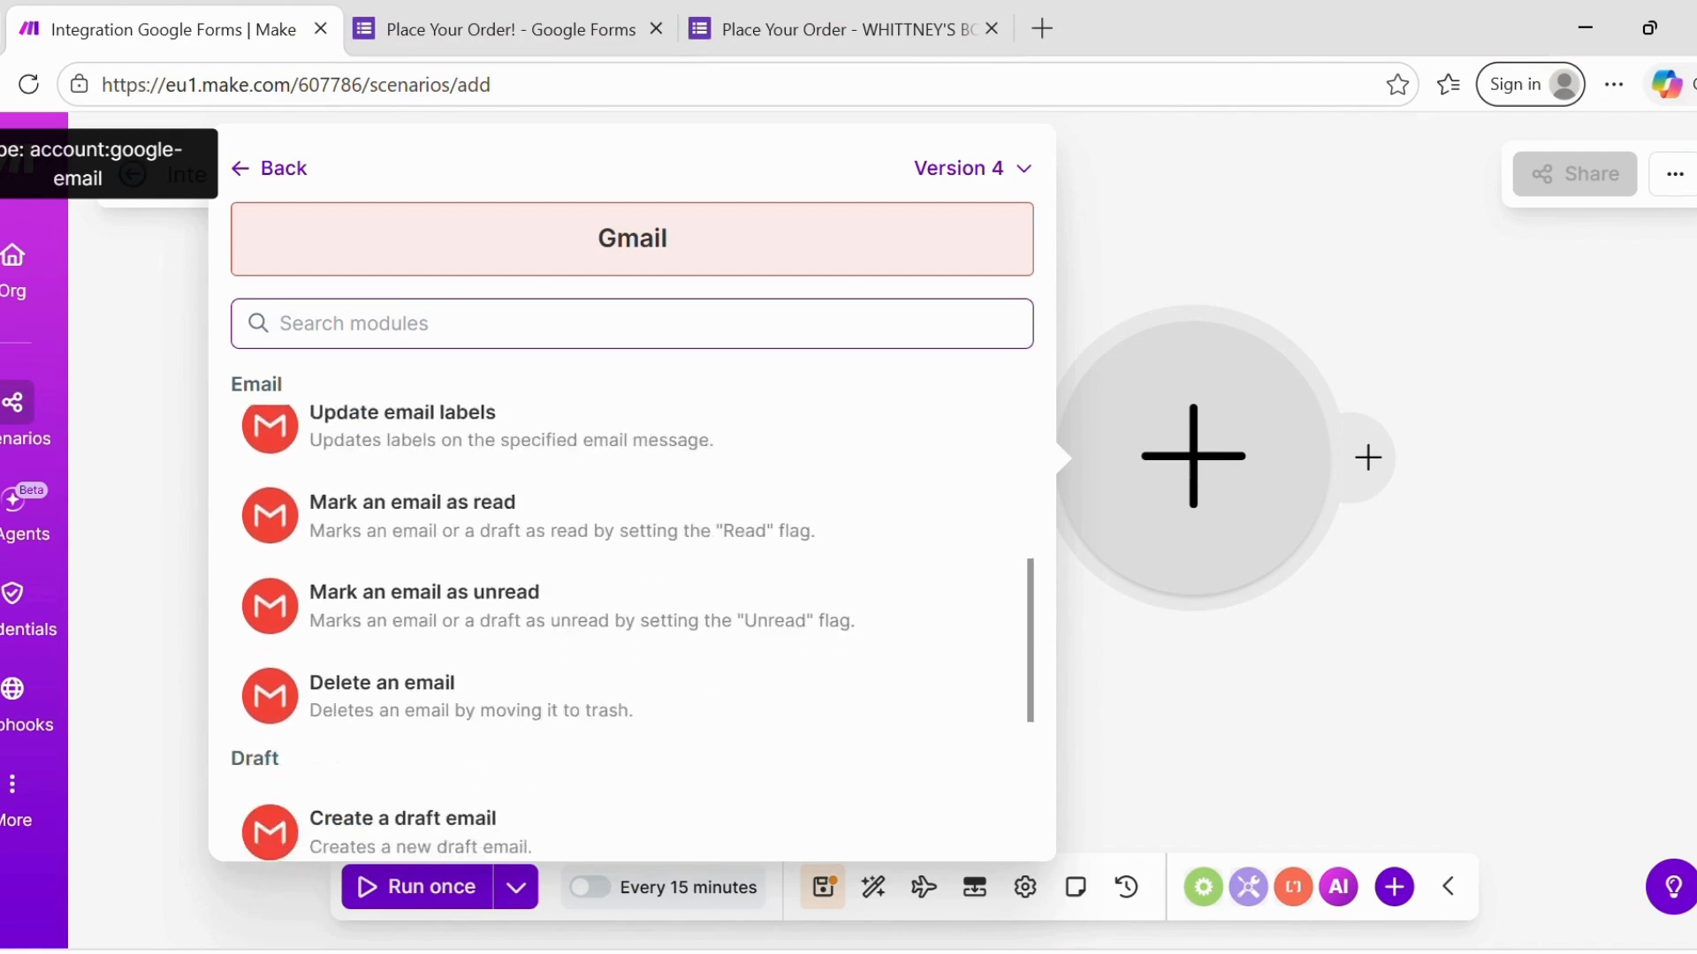
scroll(632, 574, "up", 10)
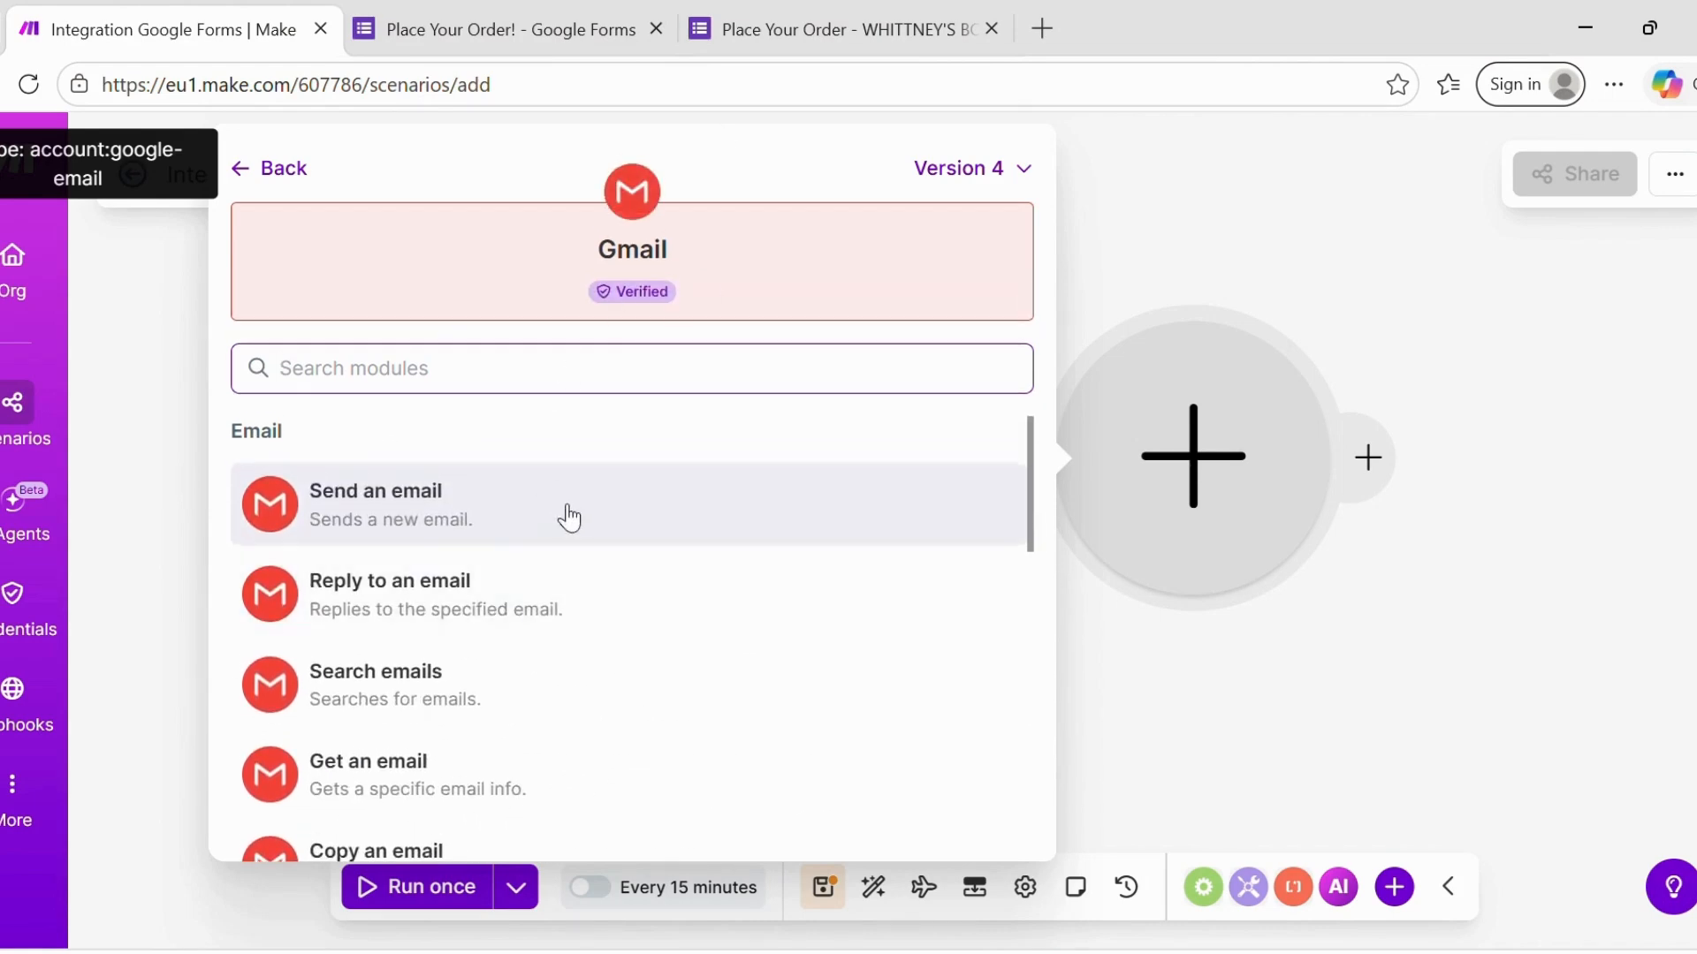
left_click(434, 517)
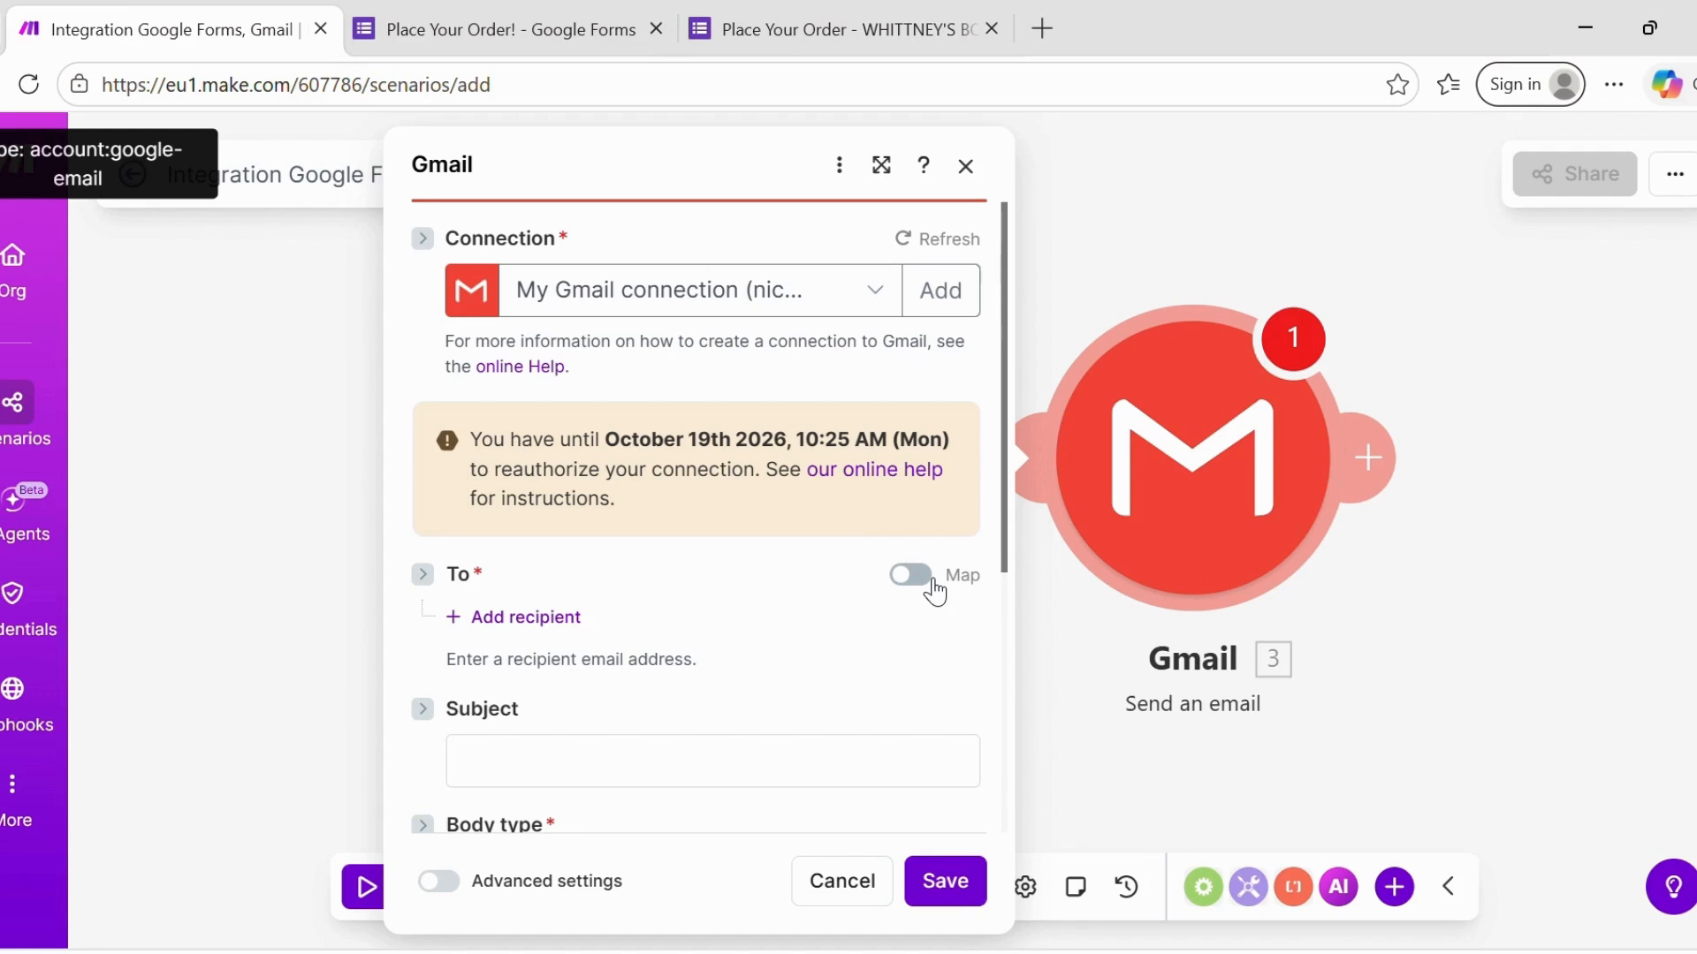
- Enable mapping on the Gmail To field and expand the form's Email Address answer items
left_click(914, 576)
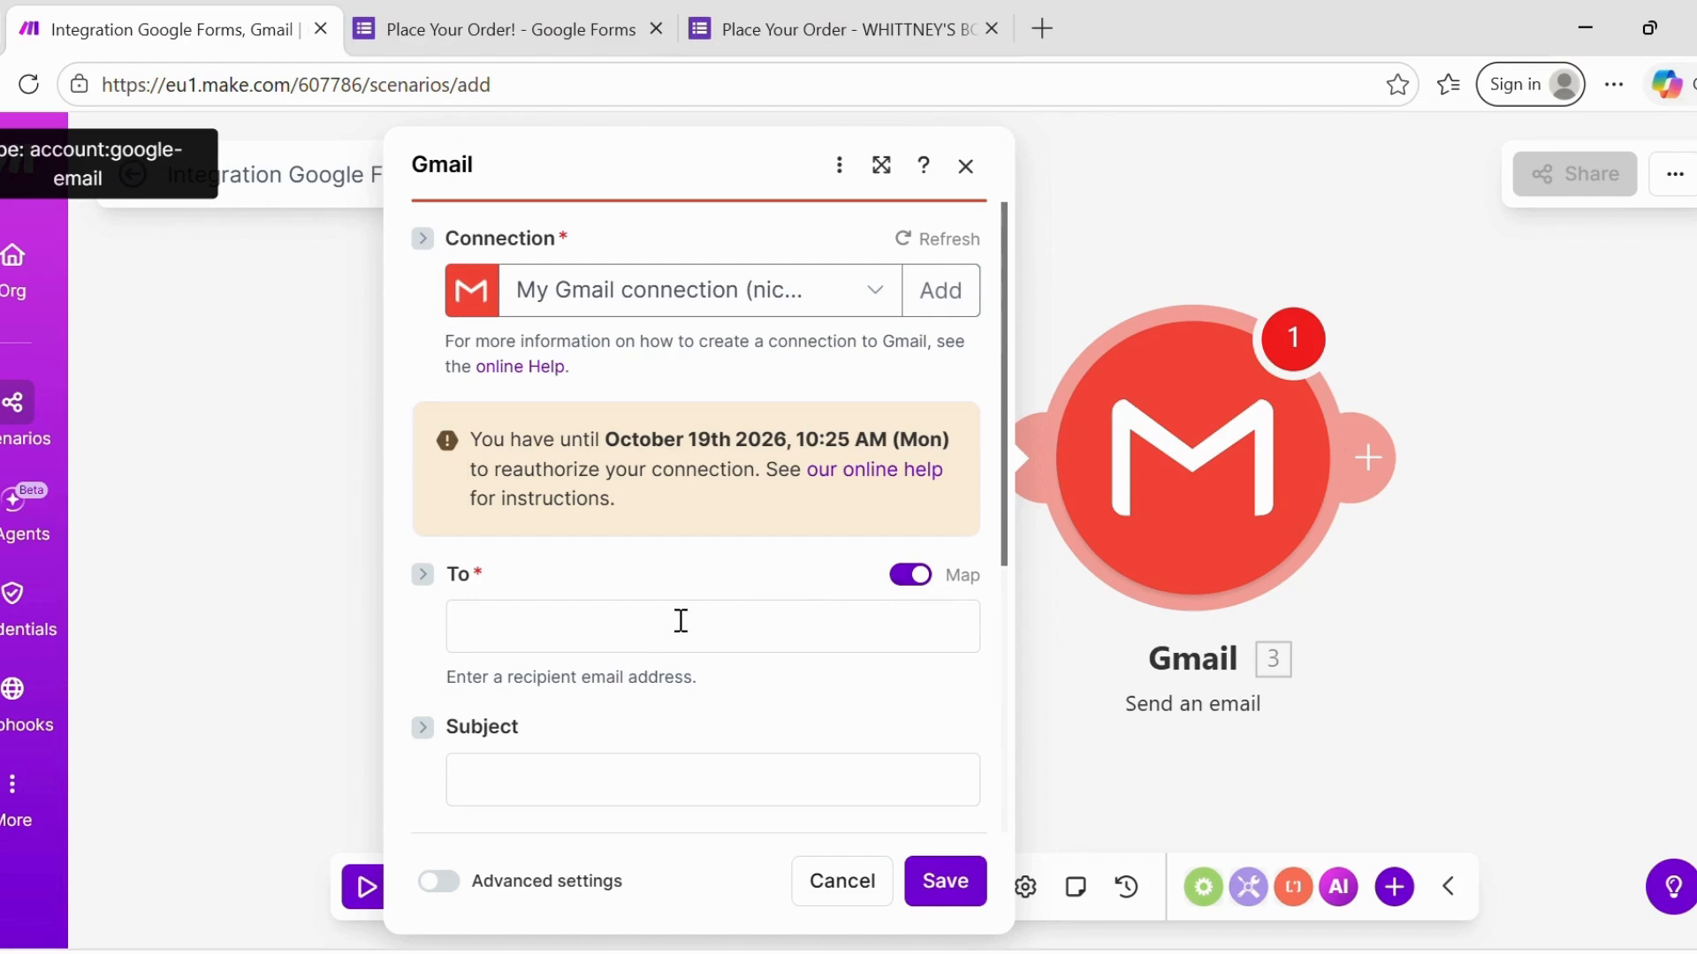
left_click(617, 659)
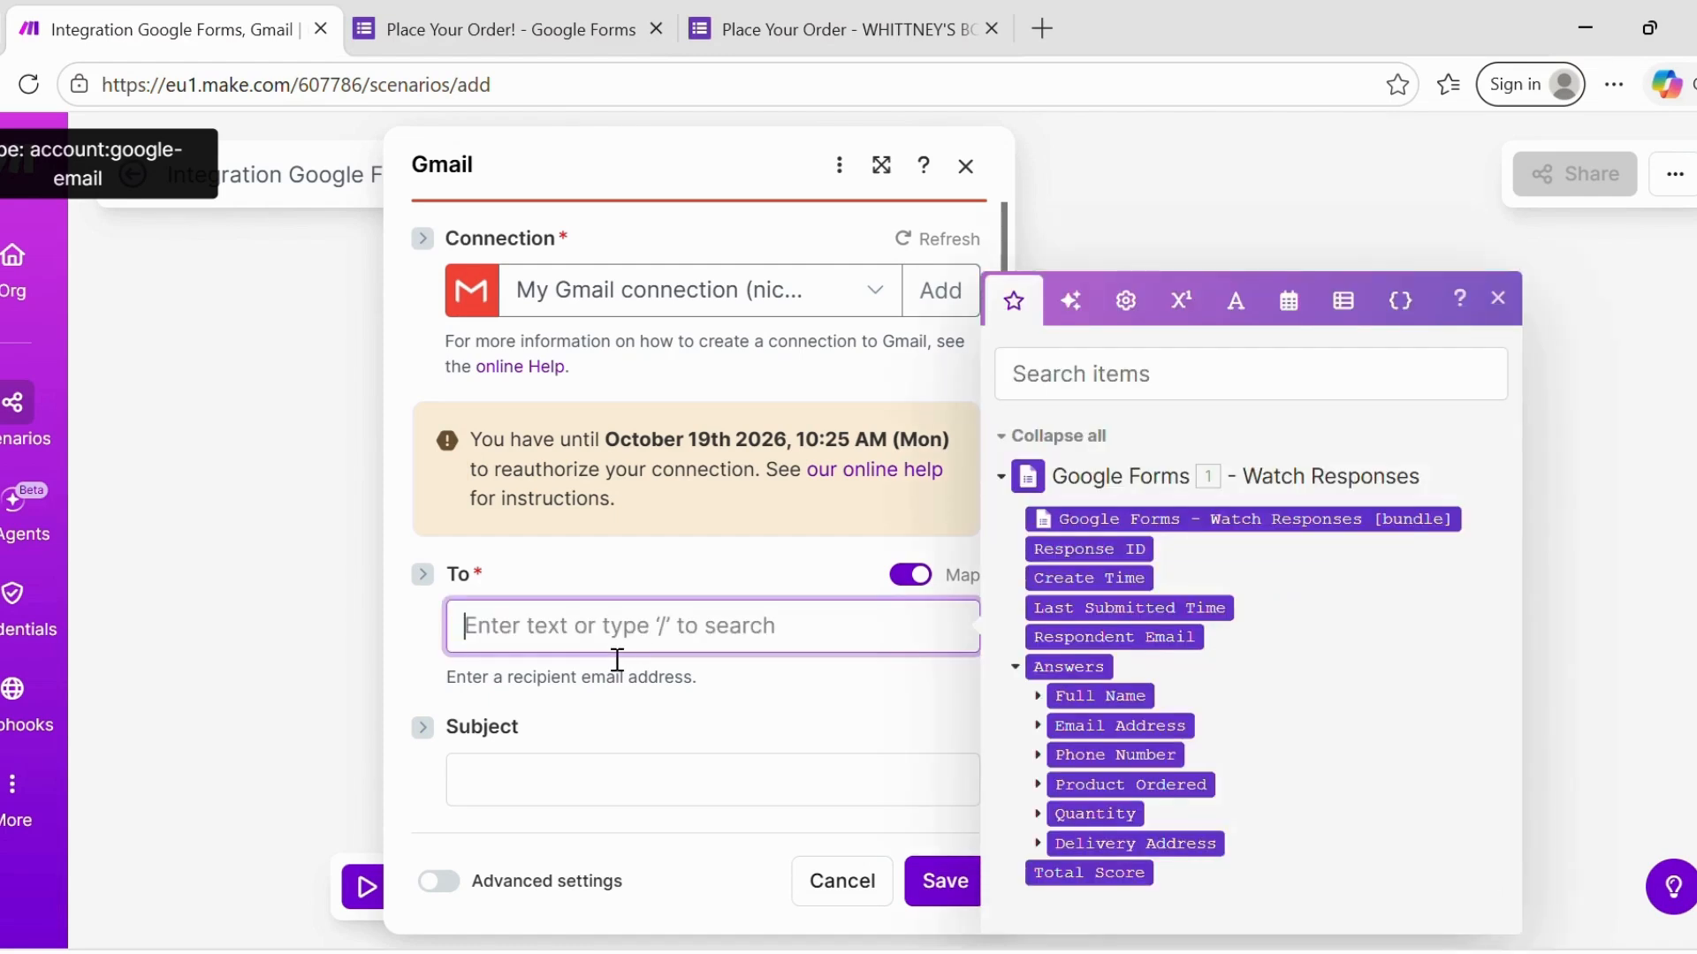
left_click(1038, 727)
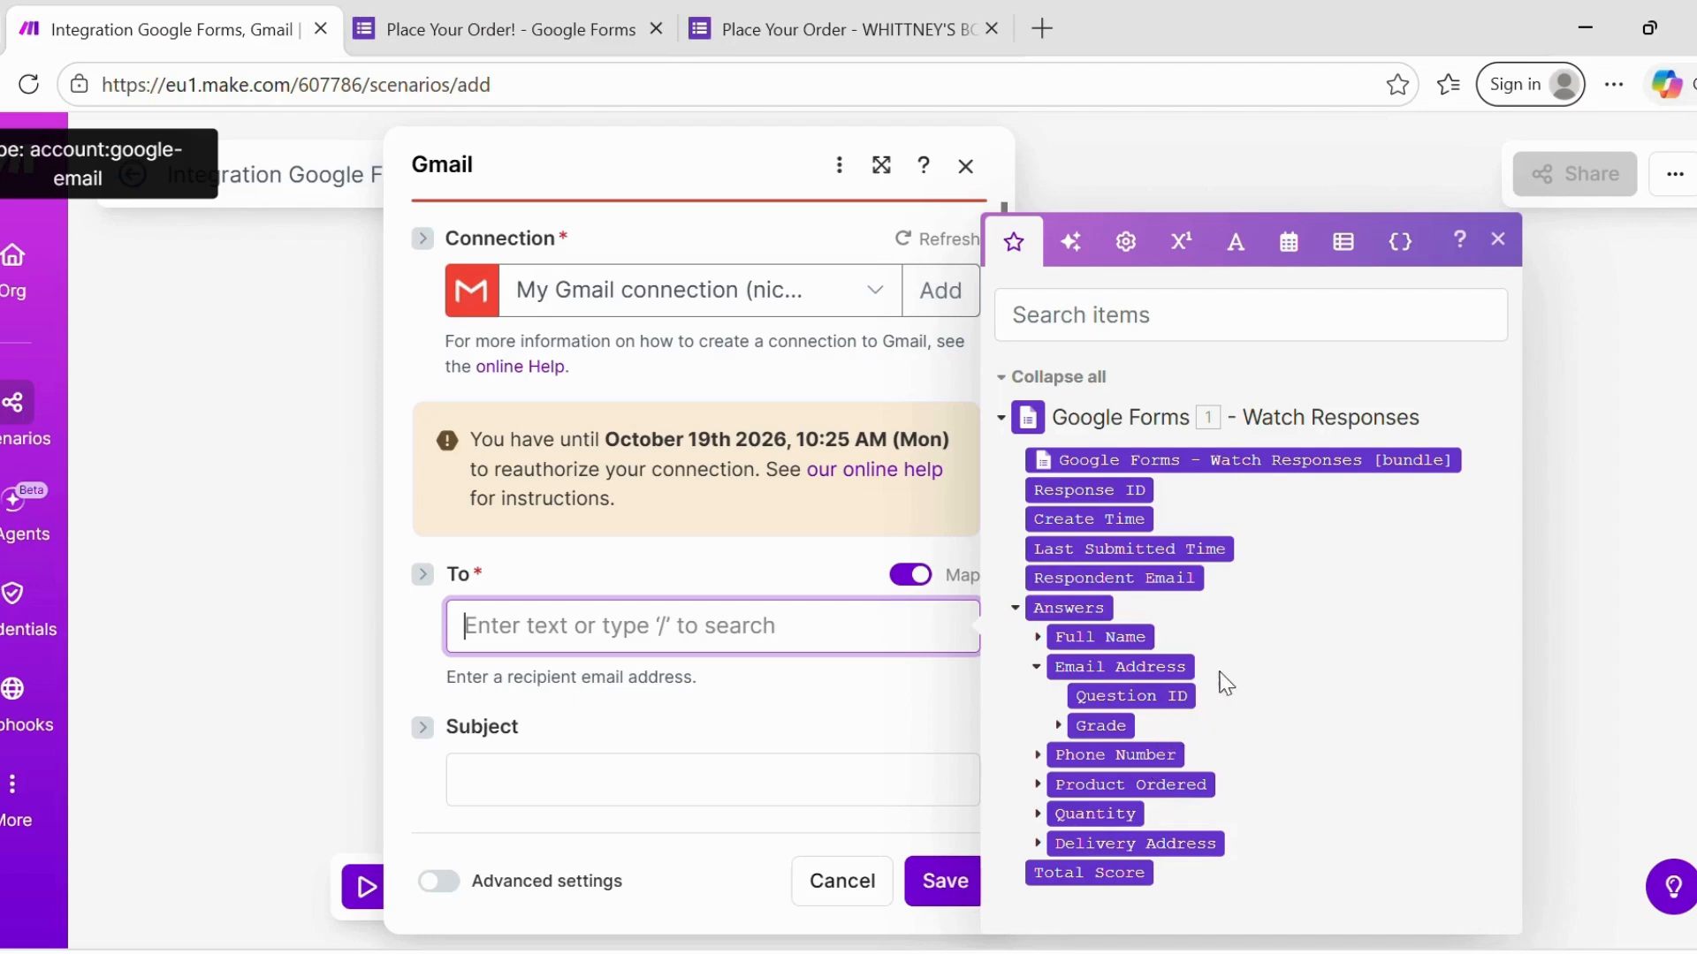
left_click(1497, 239)
- On the live order form, enter the respondent's full name, email address and phone number
left_click(892, 4)
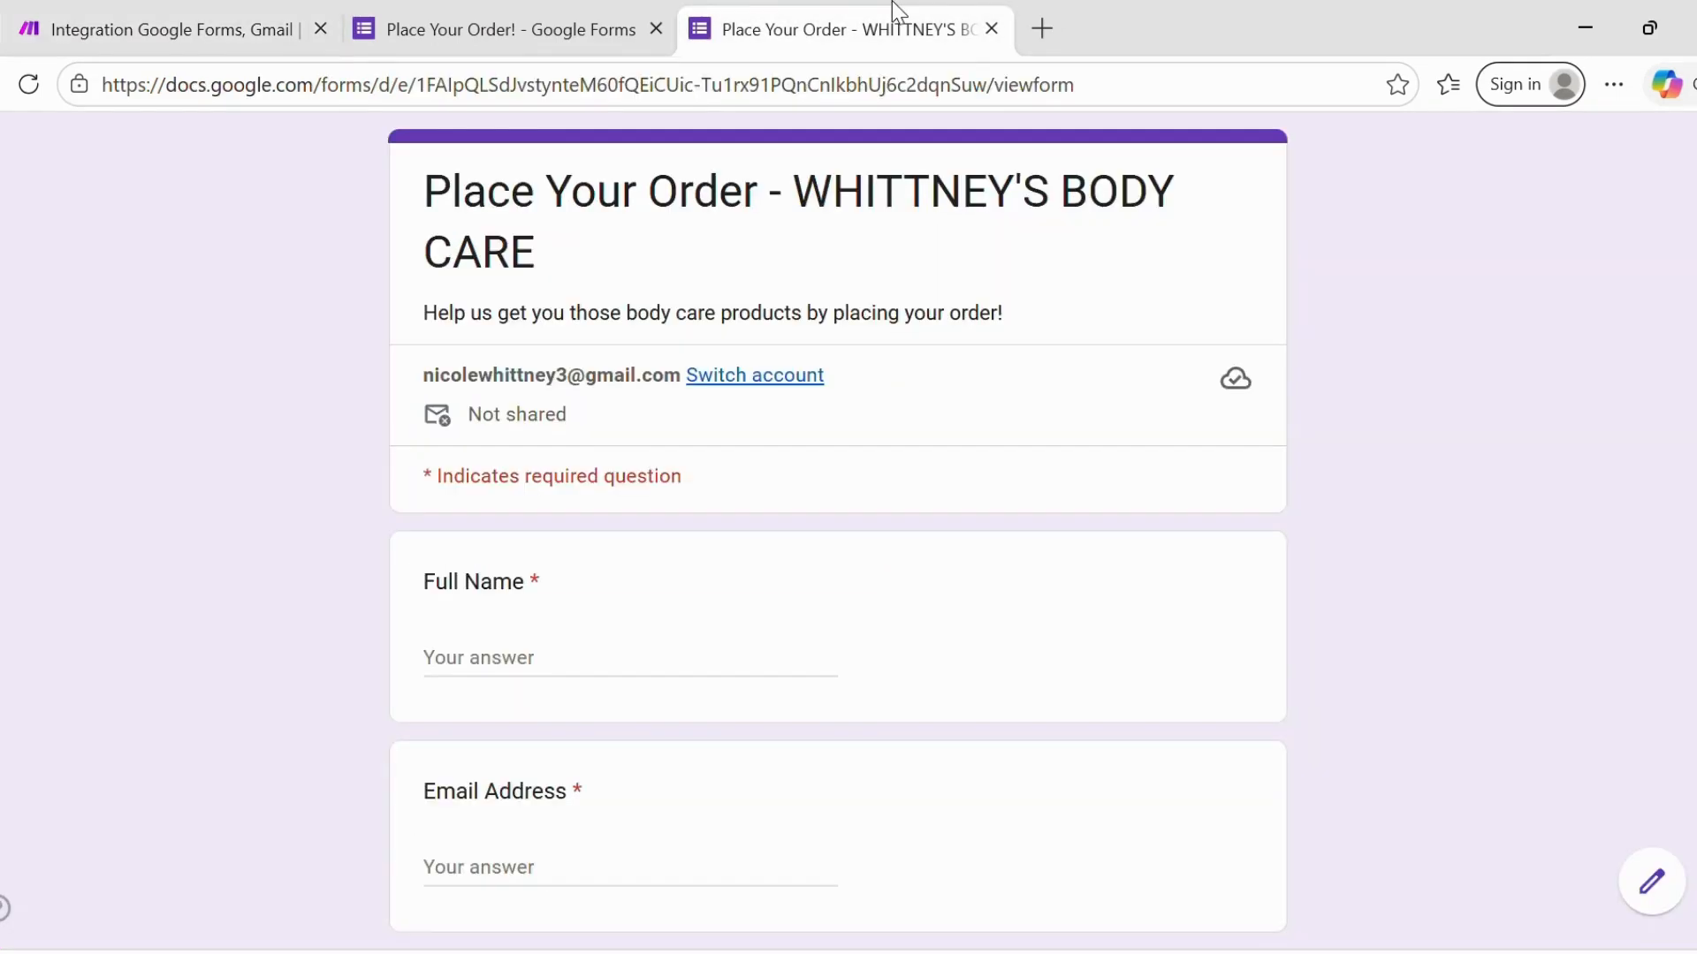
left_click(460, 671)
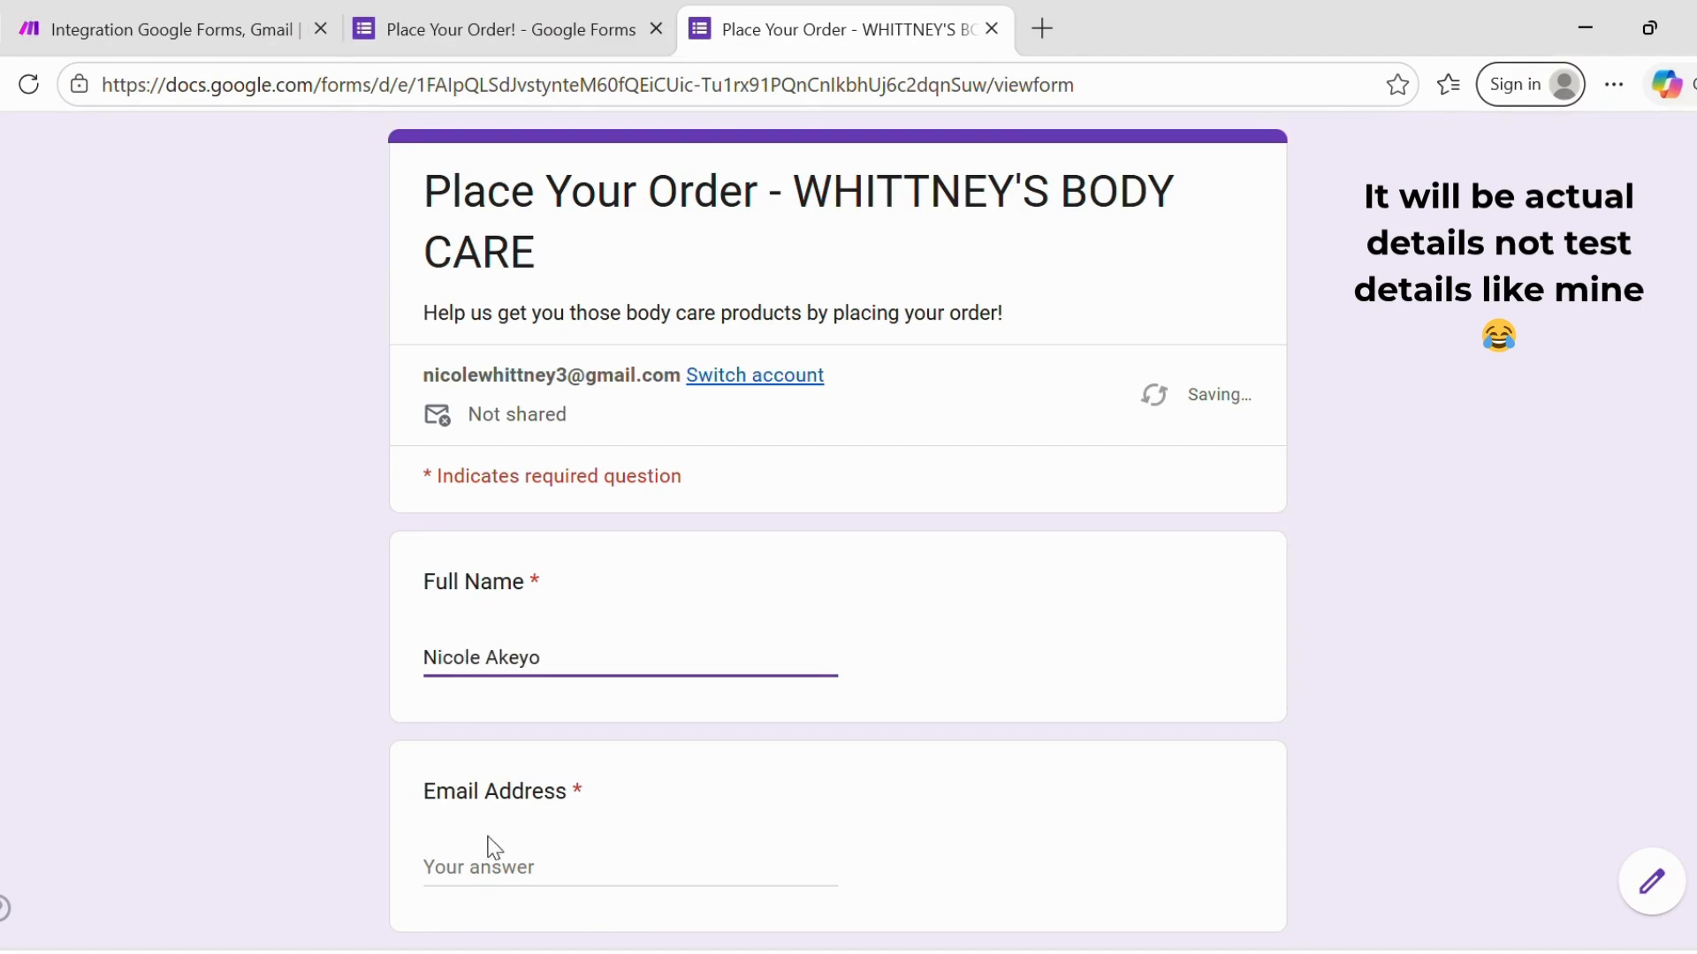
left_click(475, 876)
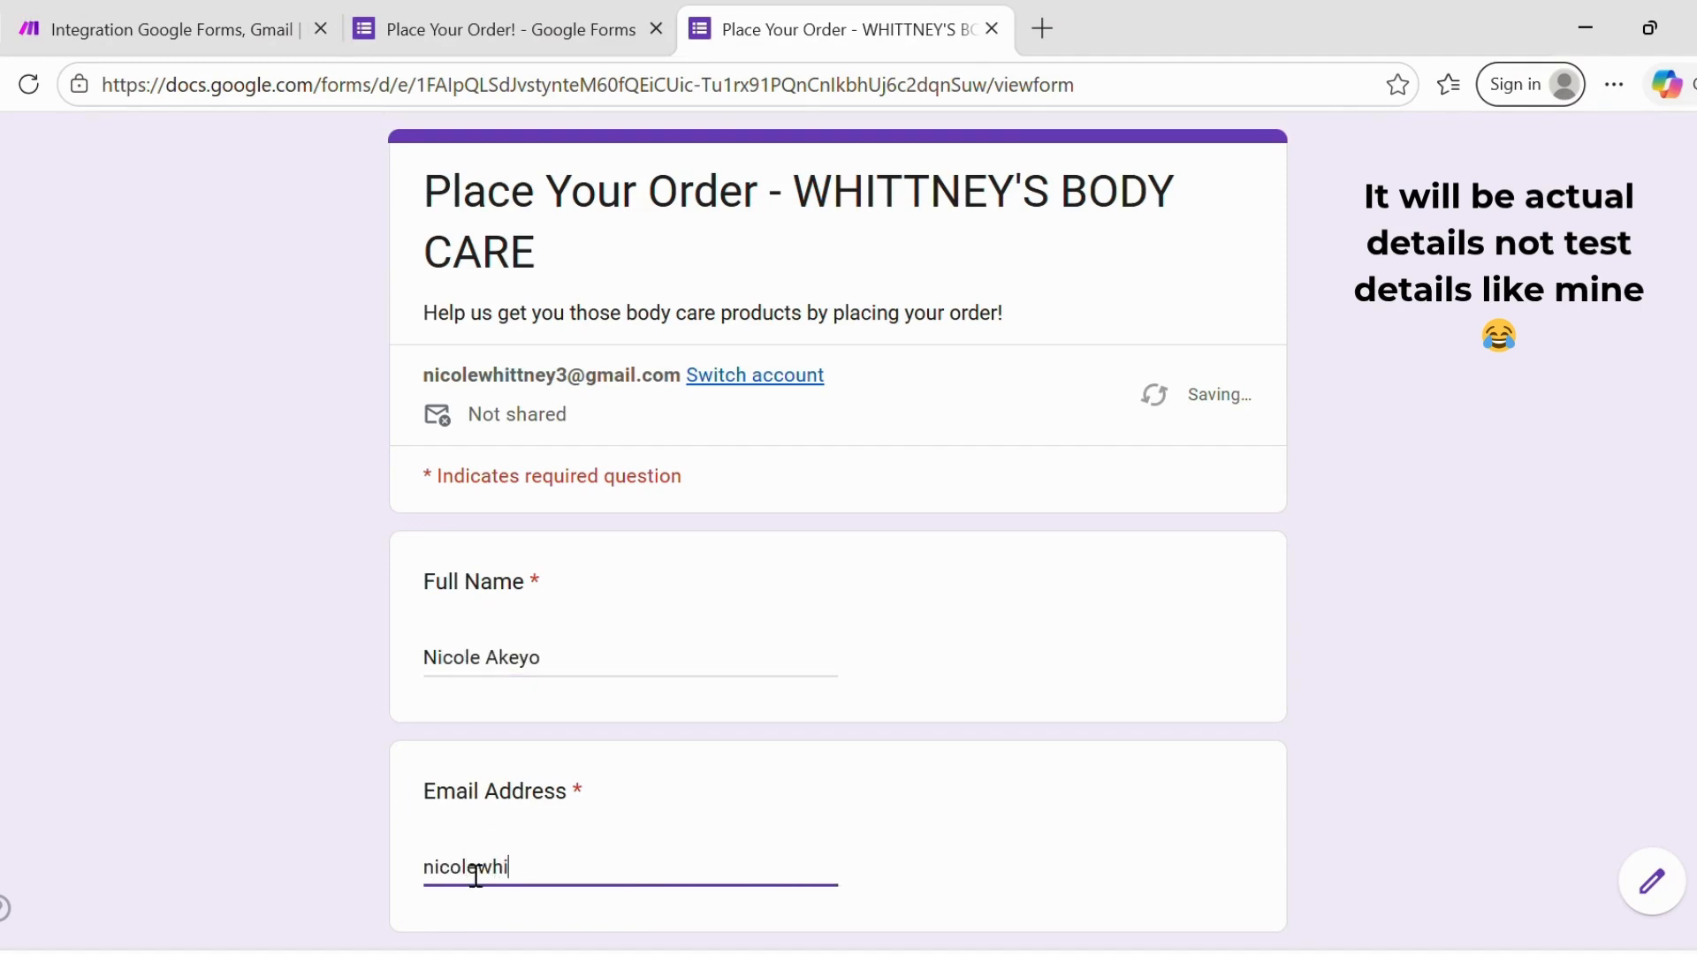
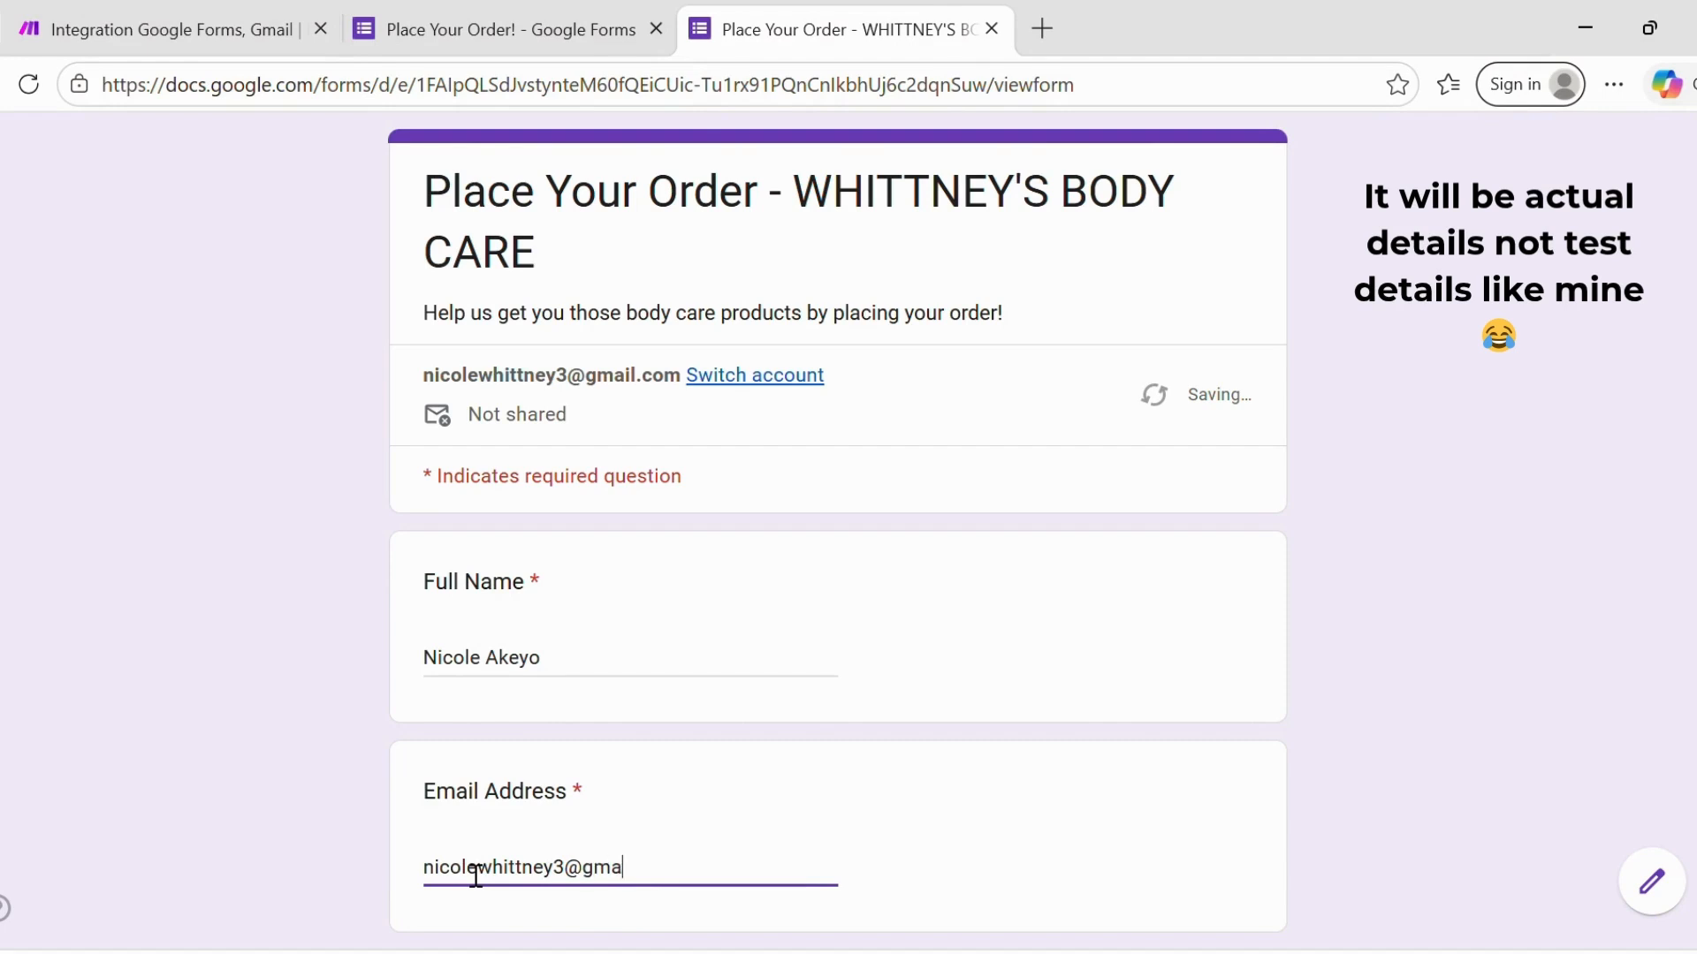
scroll(475, 877, "down", 4)
key("Tab")
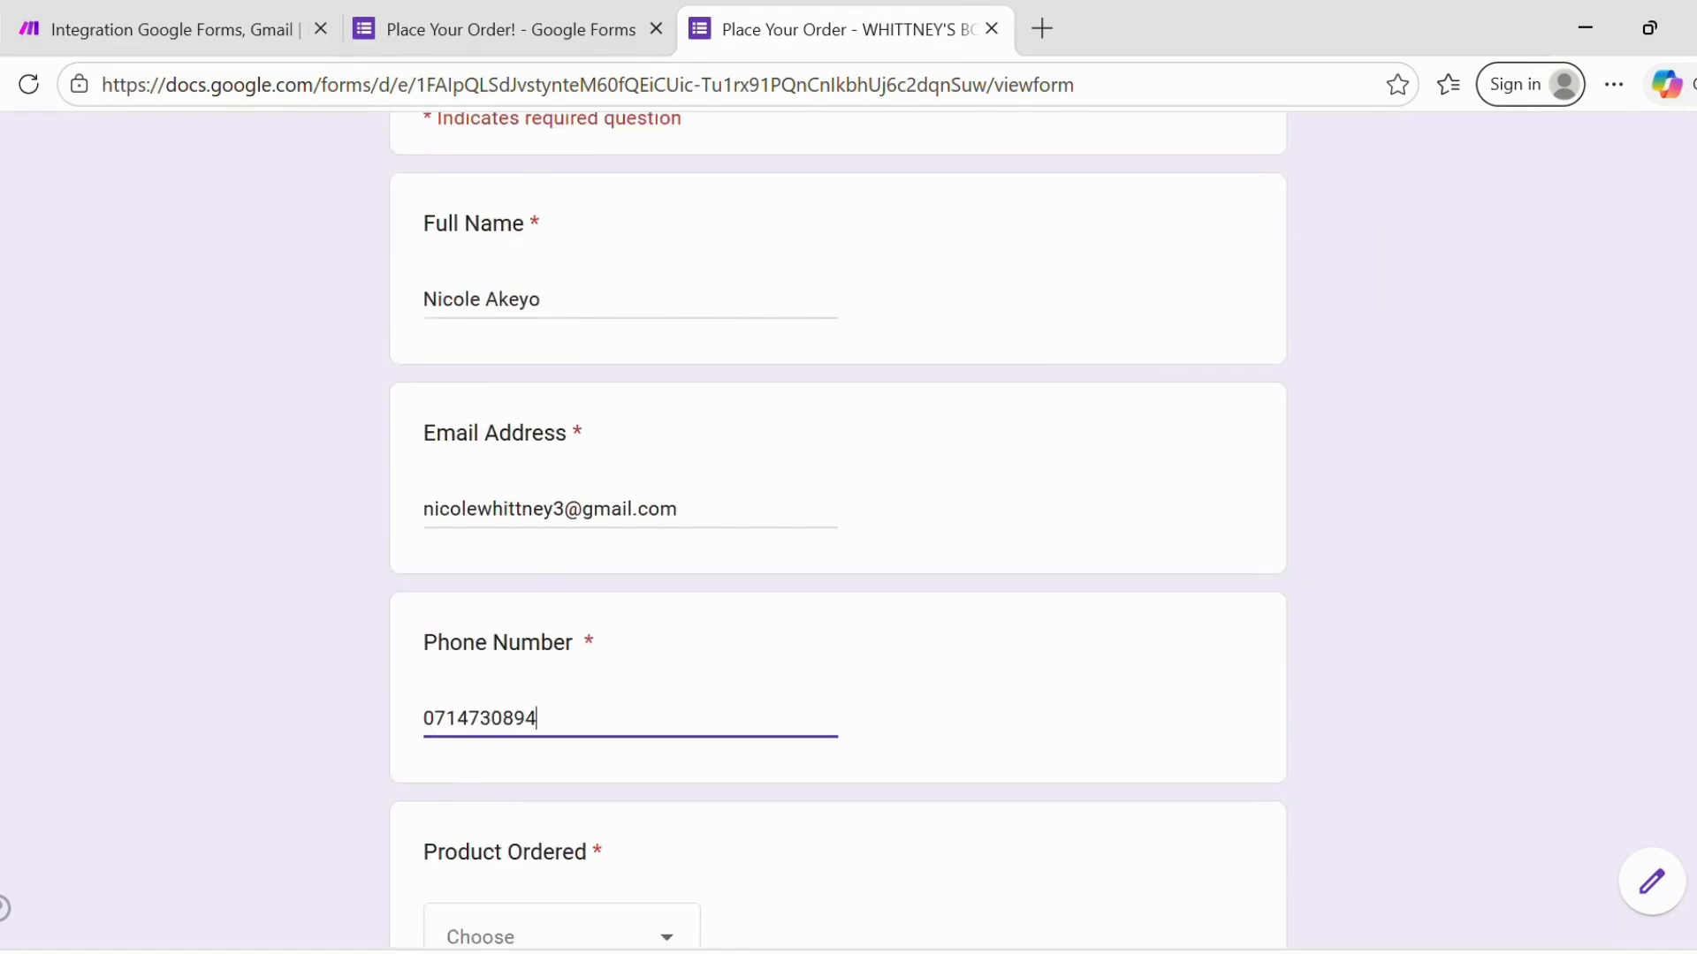
- Choose Strawberry Lipbalm as the product with quantity 3
scroll(562, 778, "down", 2)
left_click(562, 778)
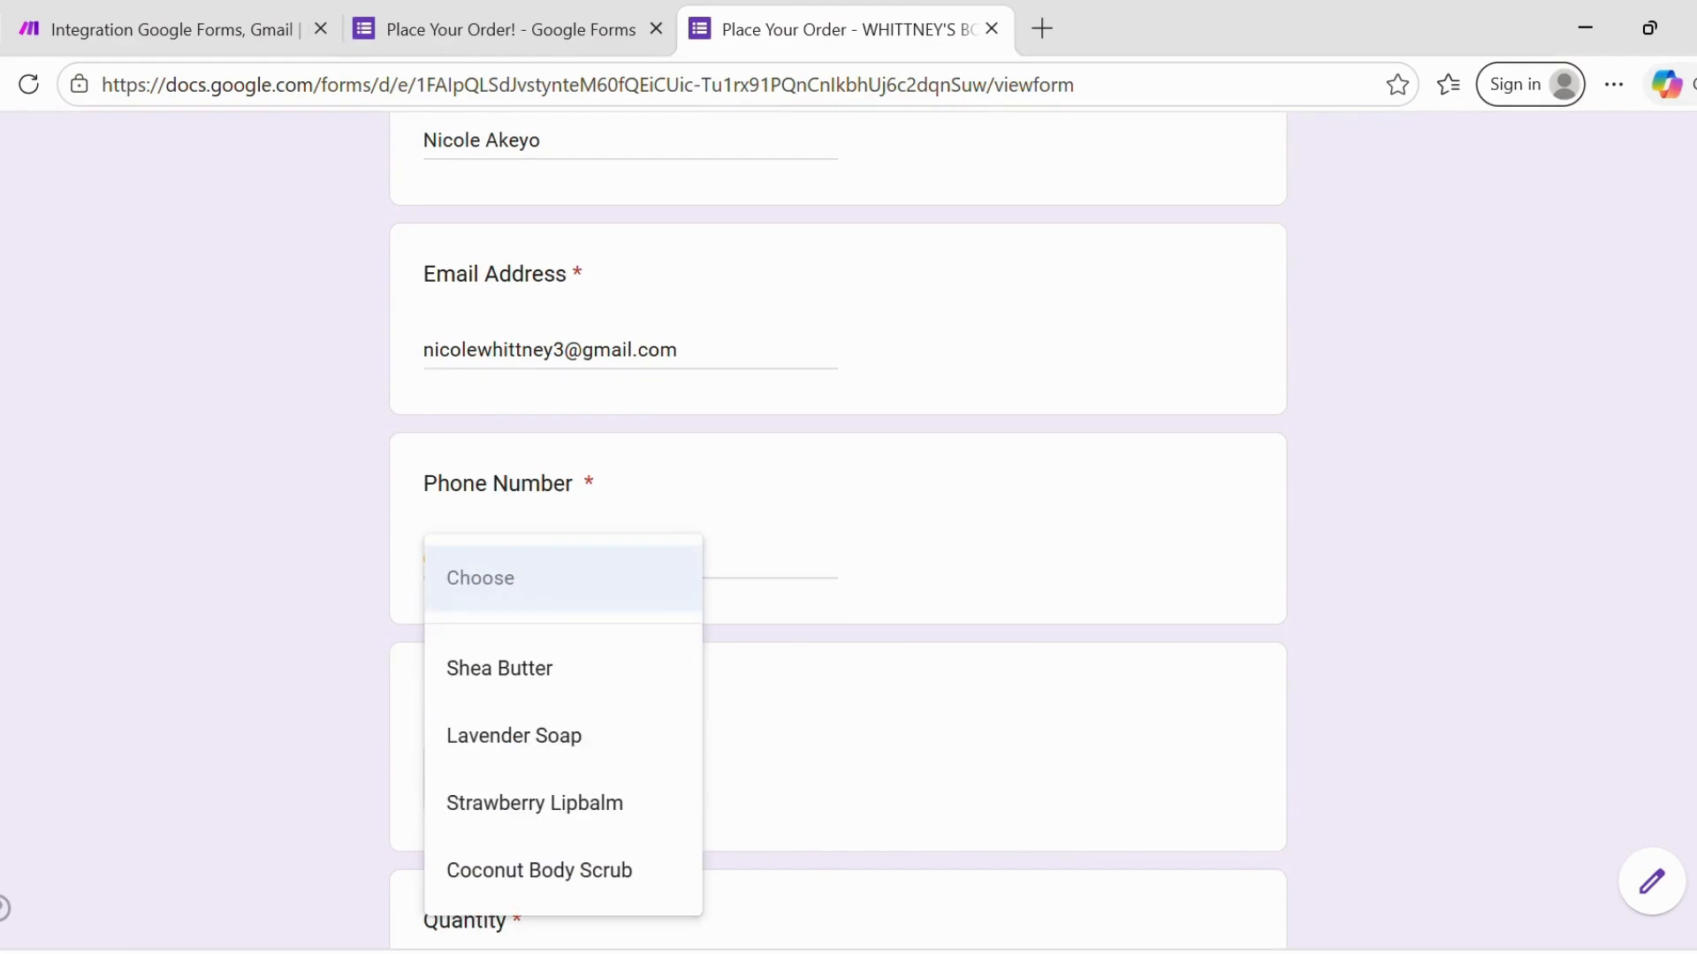
left_click(534, 803)
scroll(530, 795, "down", 4)
left_click(480, 619)
type("3")
- Fill in the delivery address and submit the test order
scroll(481, 654, "down", 1)
left_click(481, 730)
type("Maa")
key("Tab")
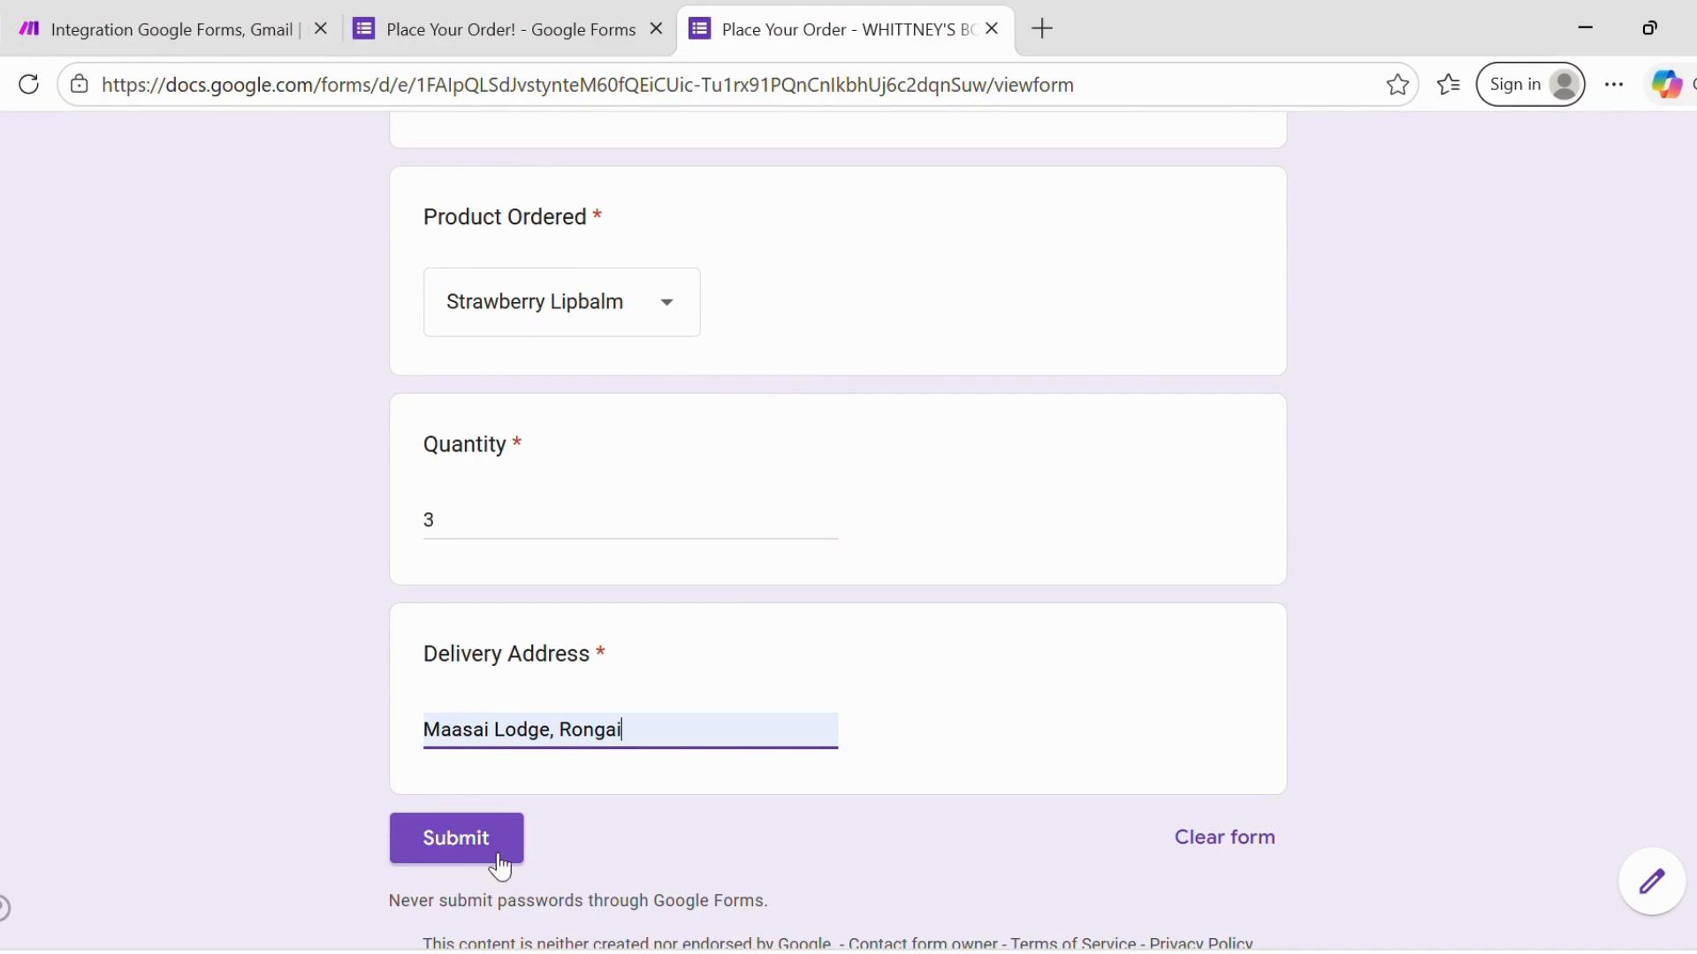
left_click(455, 853)
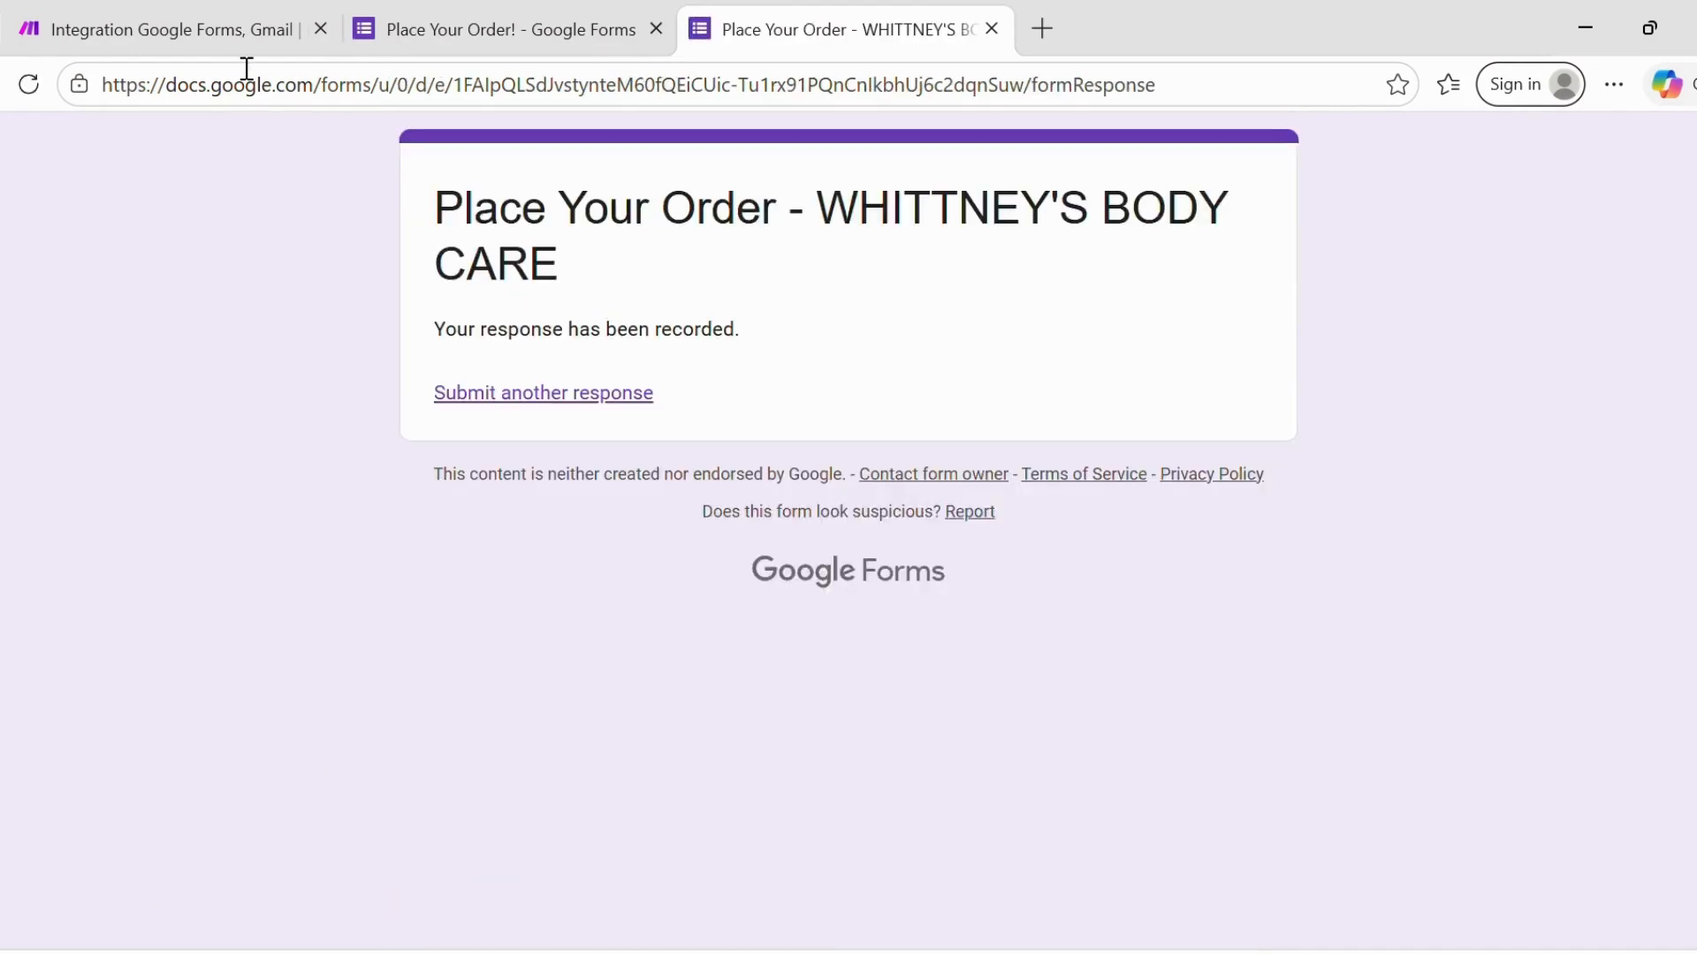
left_click(226, 7)
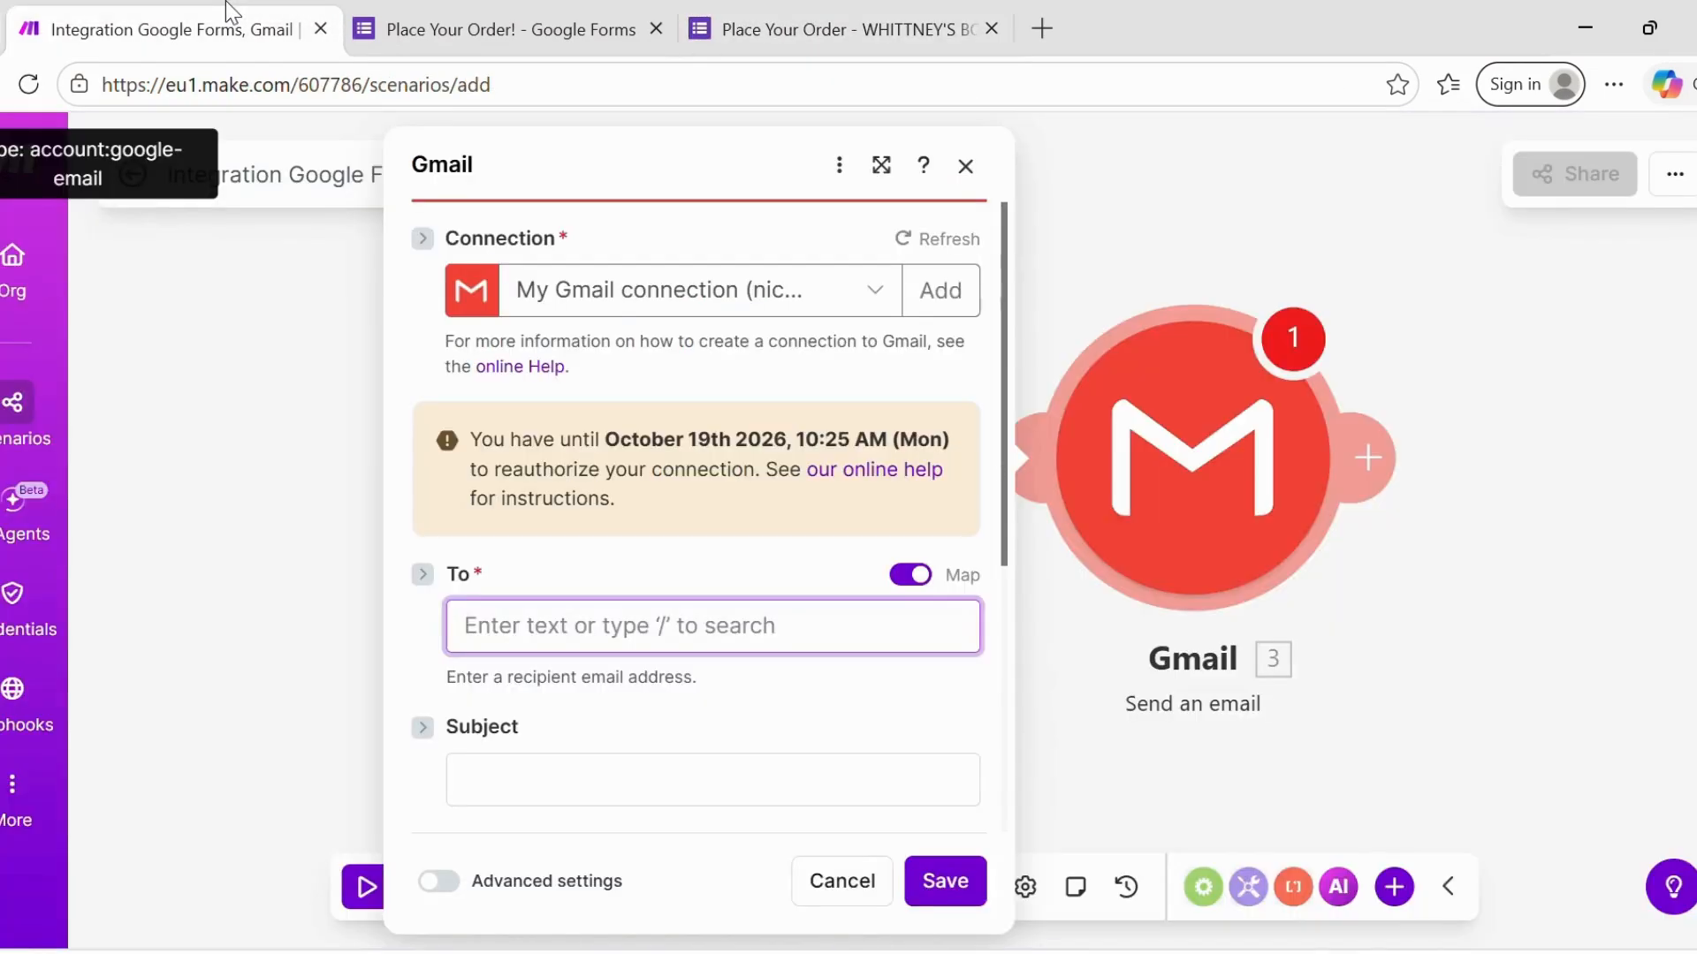
- Unmap To, close Gmail, set the Google Forms trigger to start from now on, and begin a new response
left_click(906, 579)
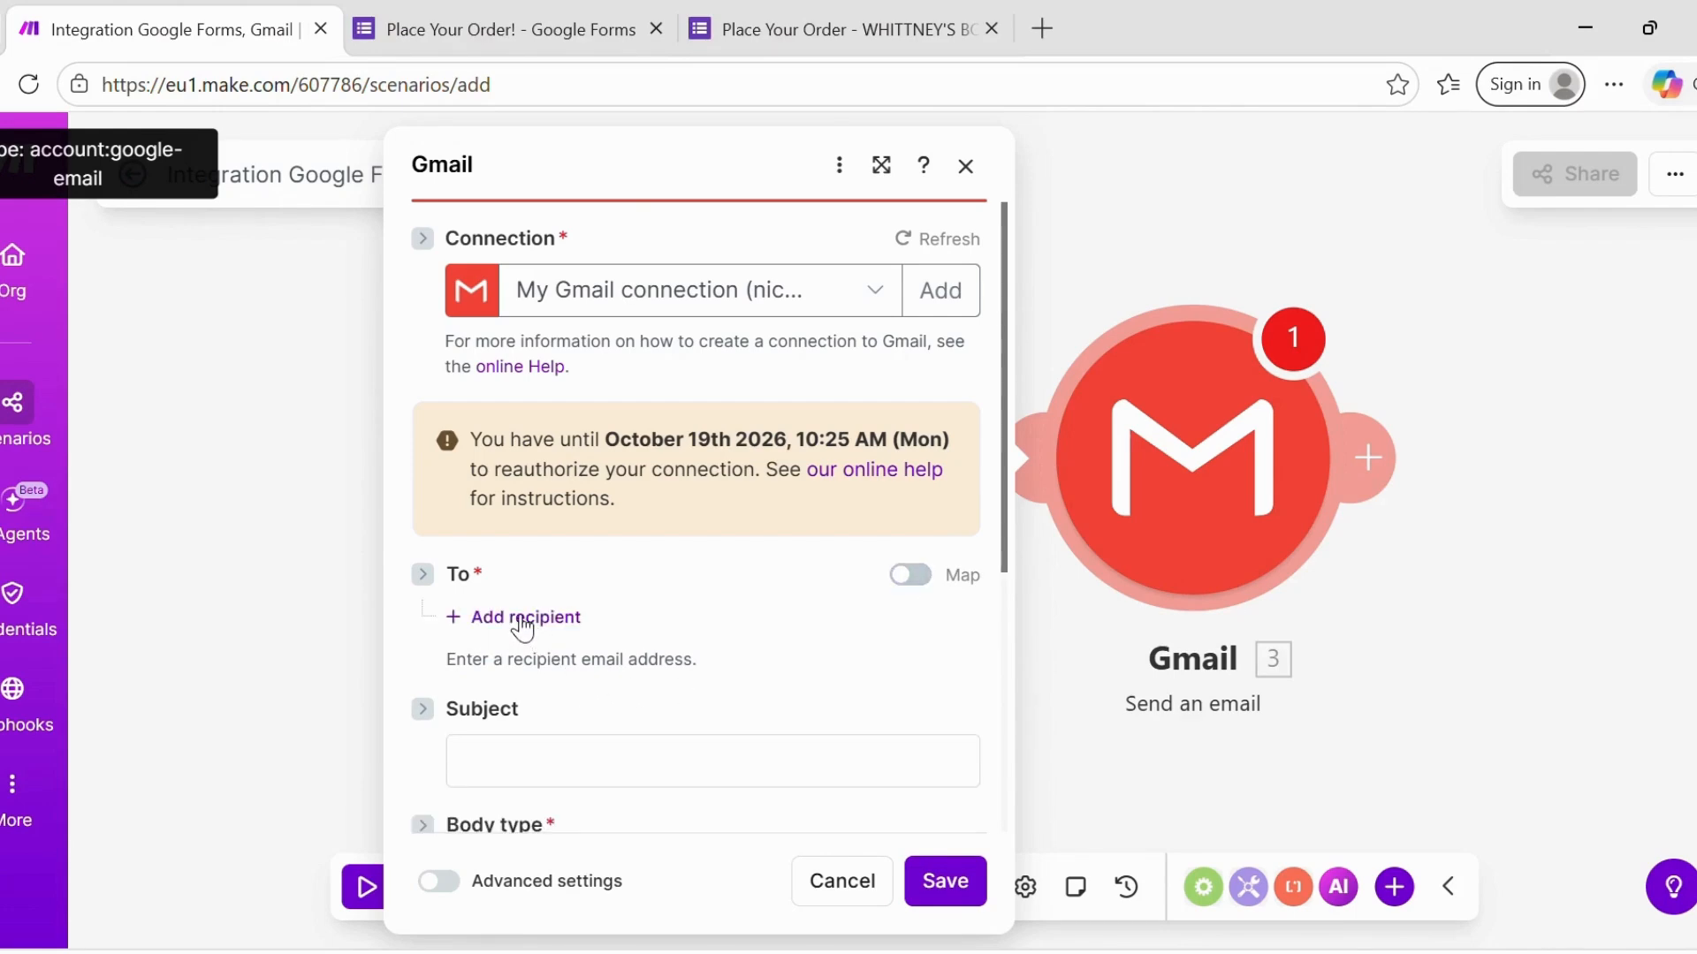
left_click(1343, 720)
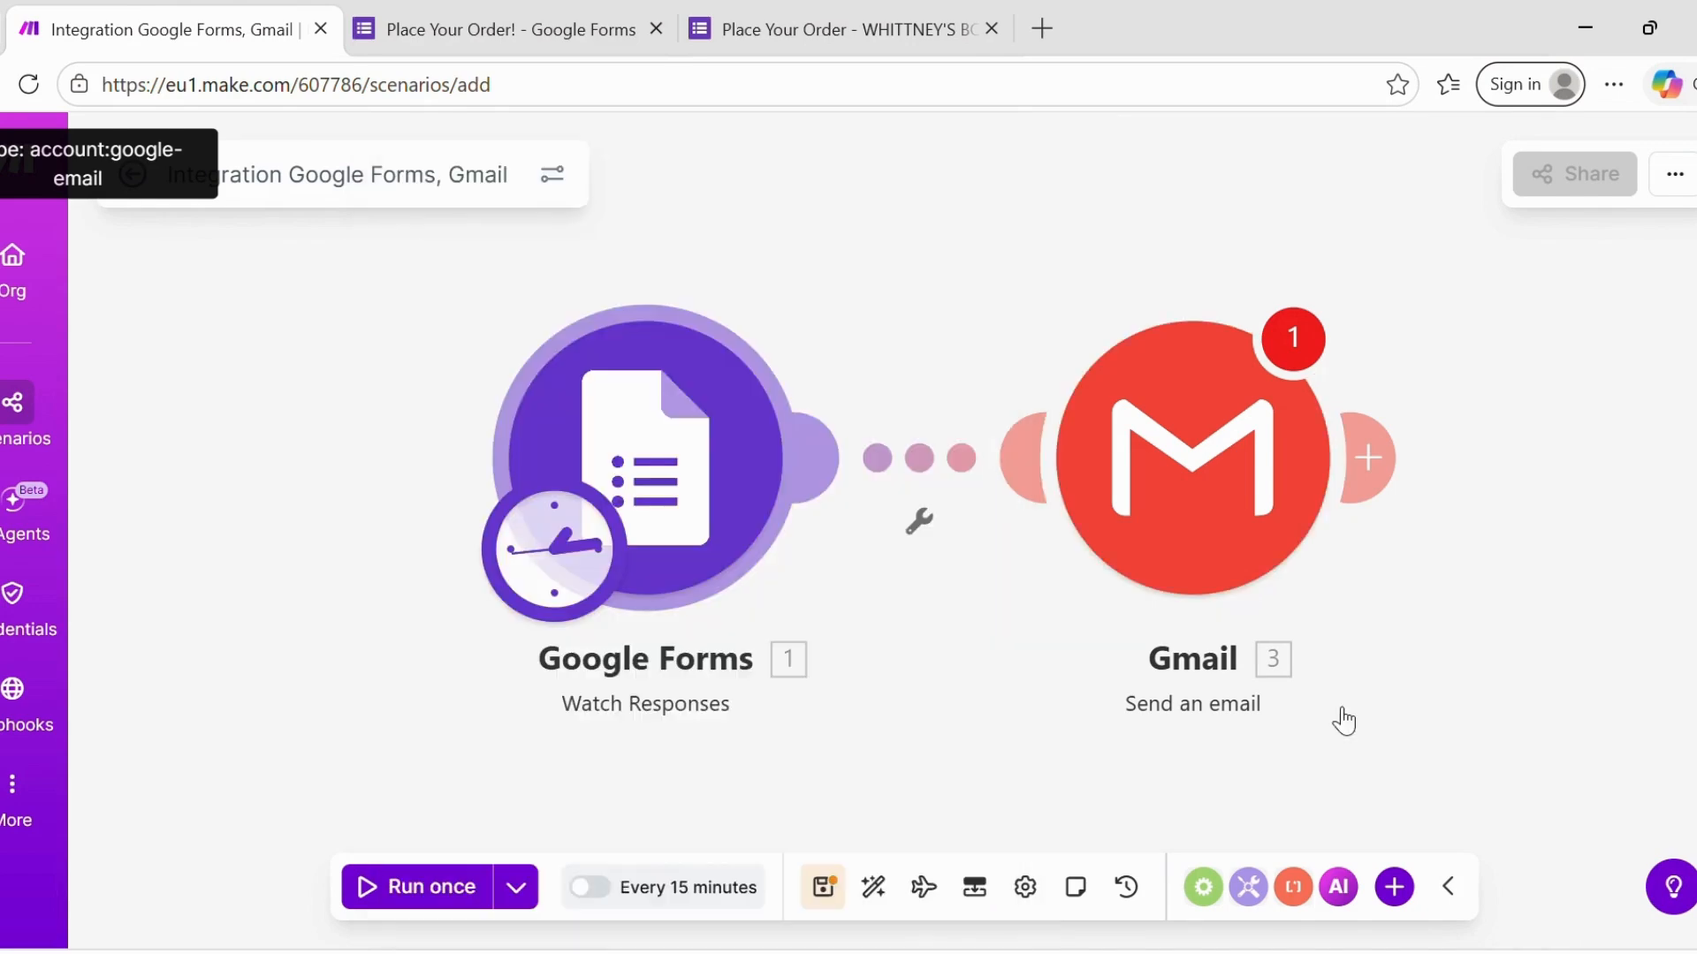
right_click(711, 551)
left_click(782, 638)
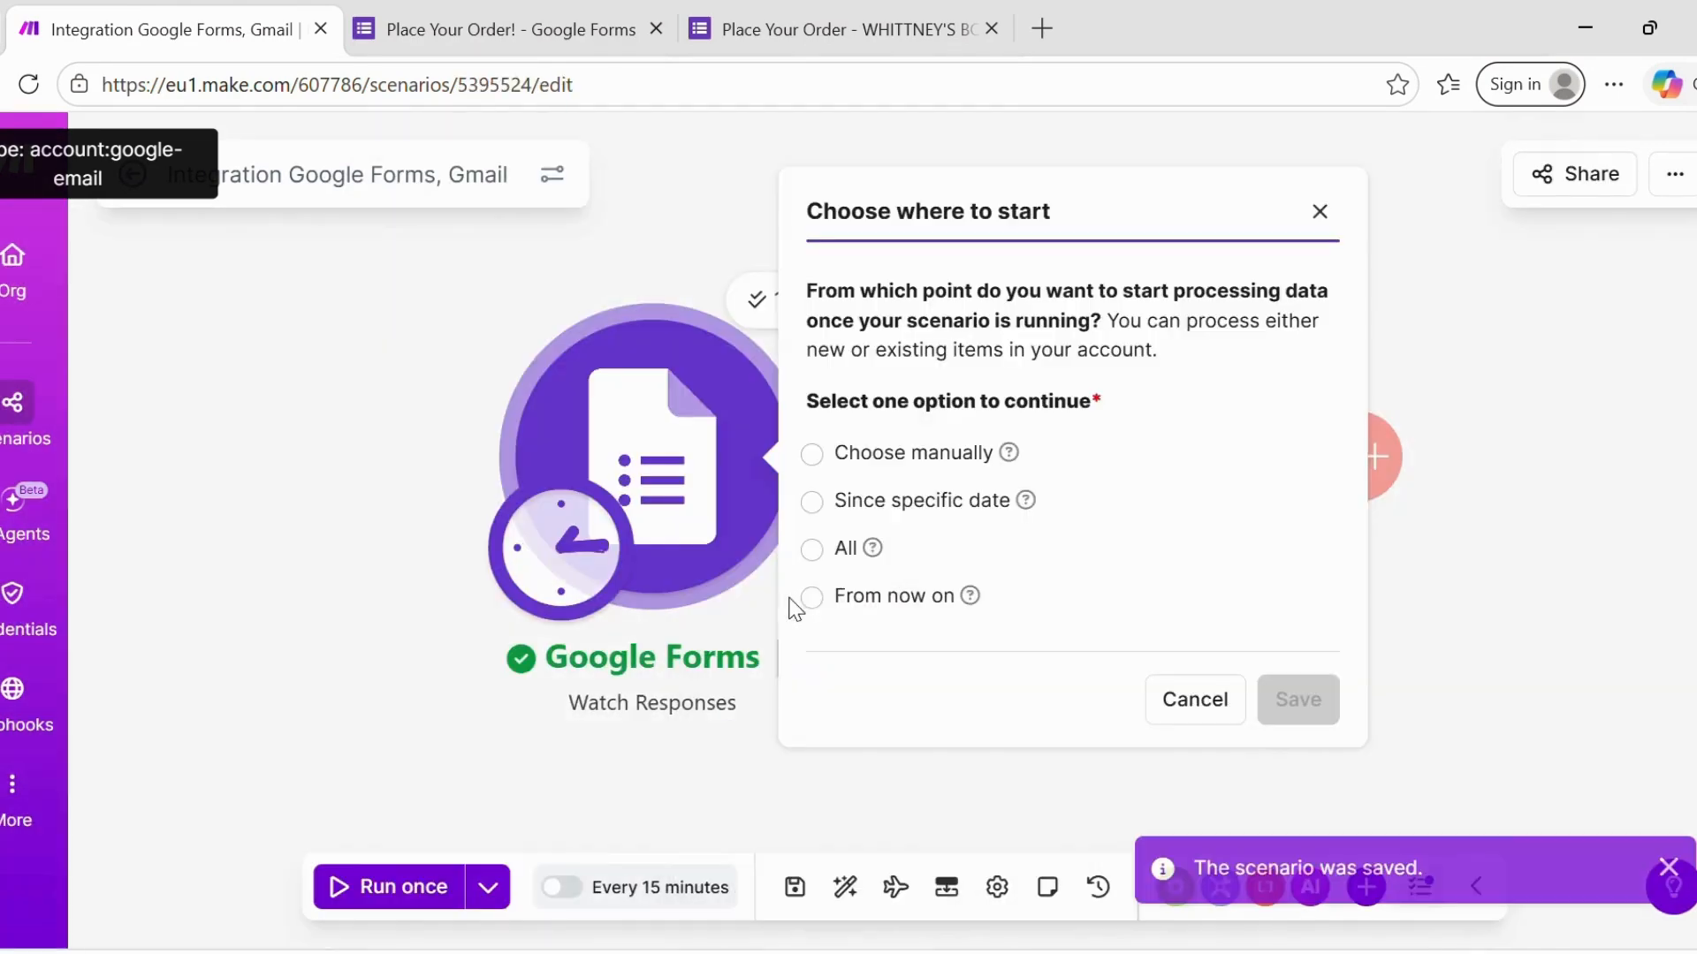
left_click(814, 599)
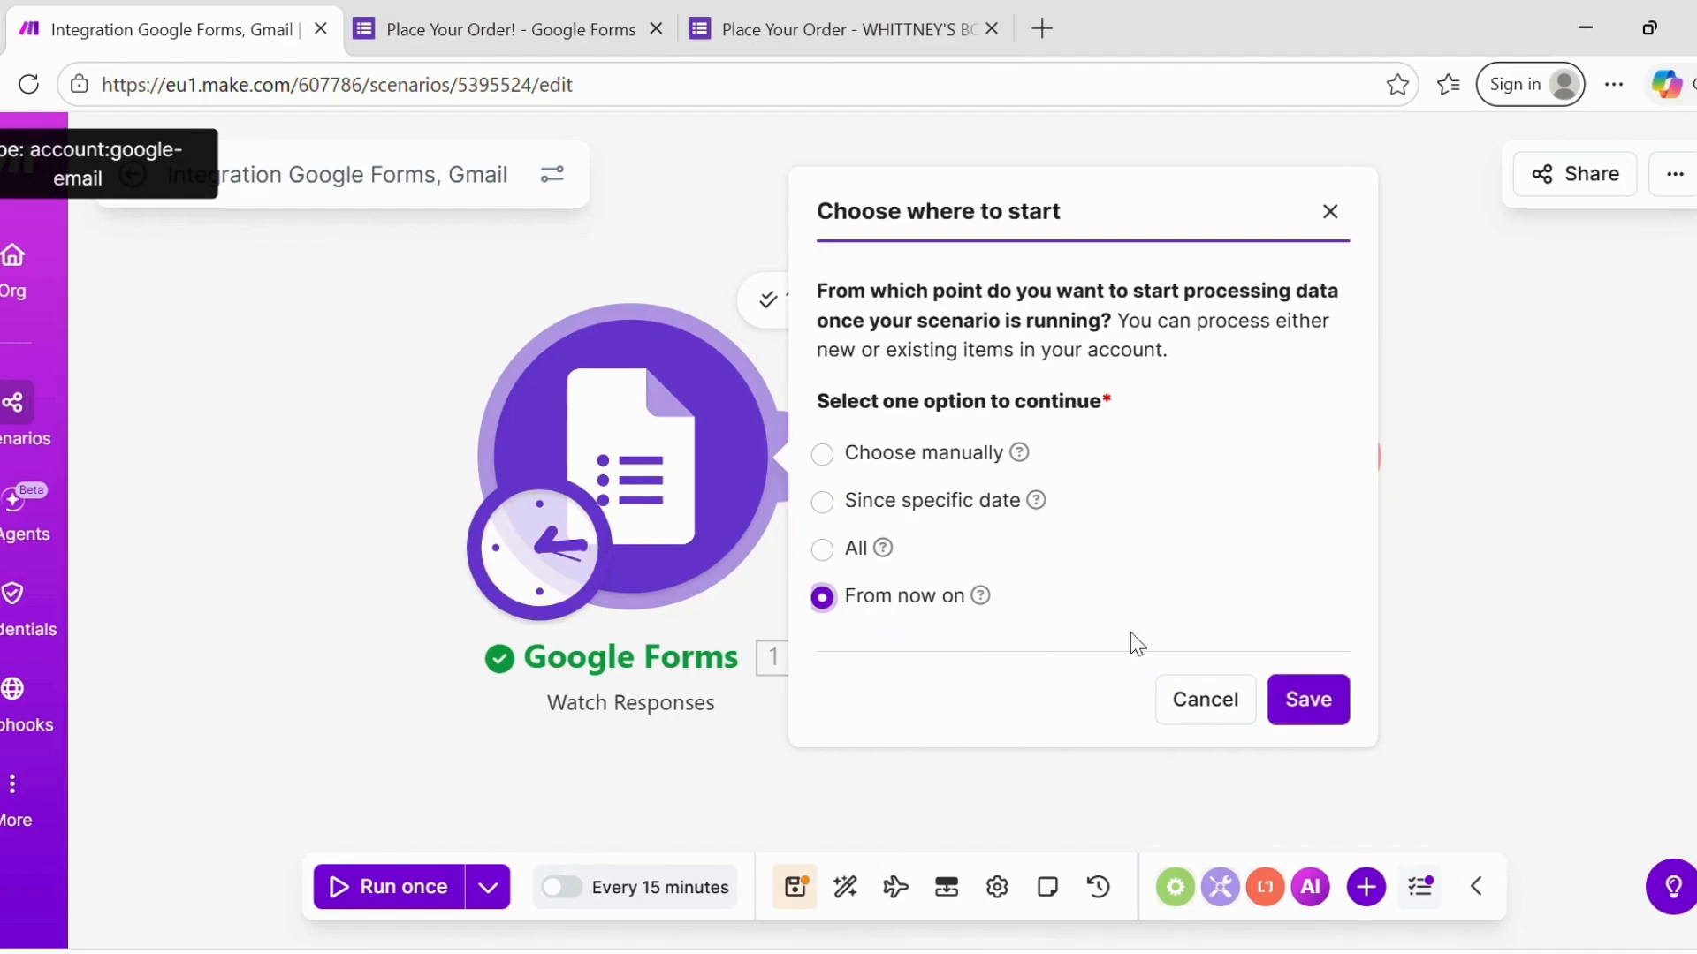
left_click(1322, 704)
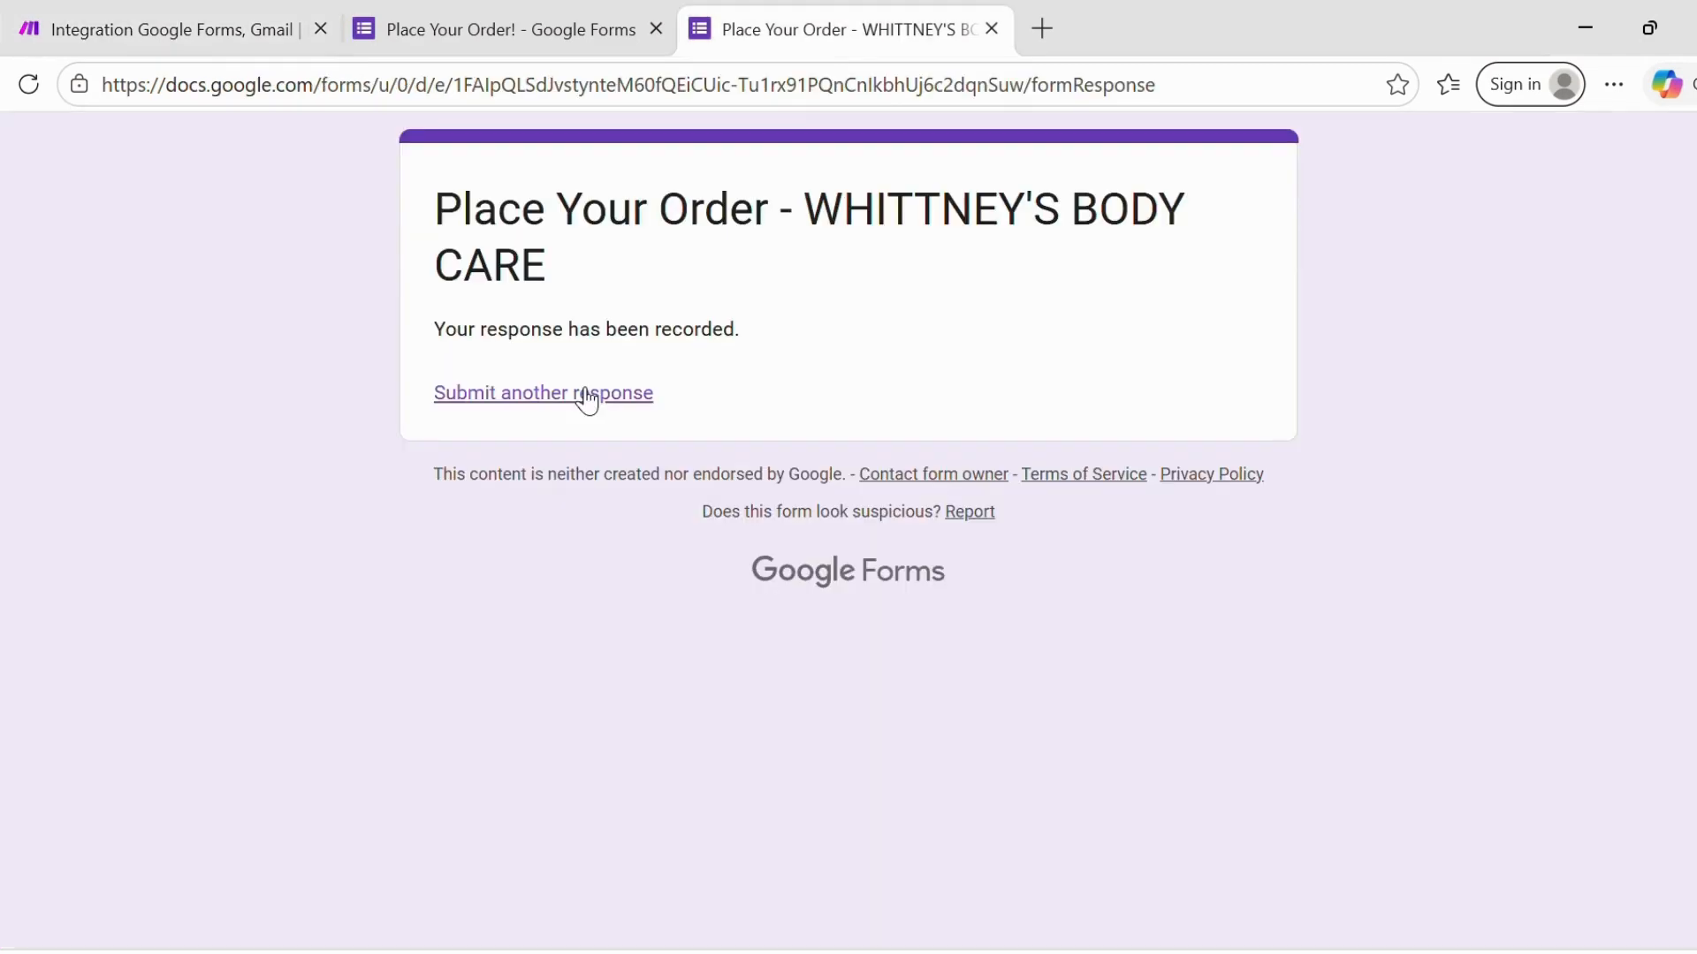
left_click(587, 395)
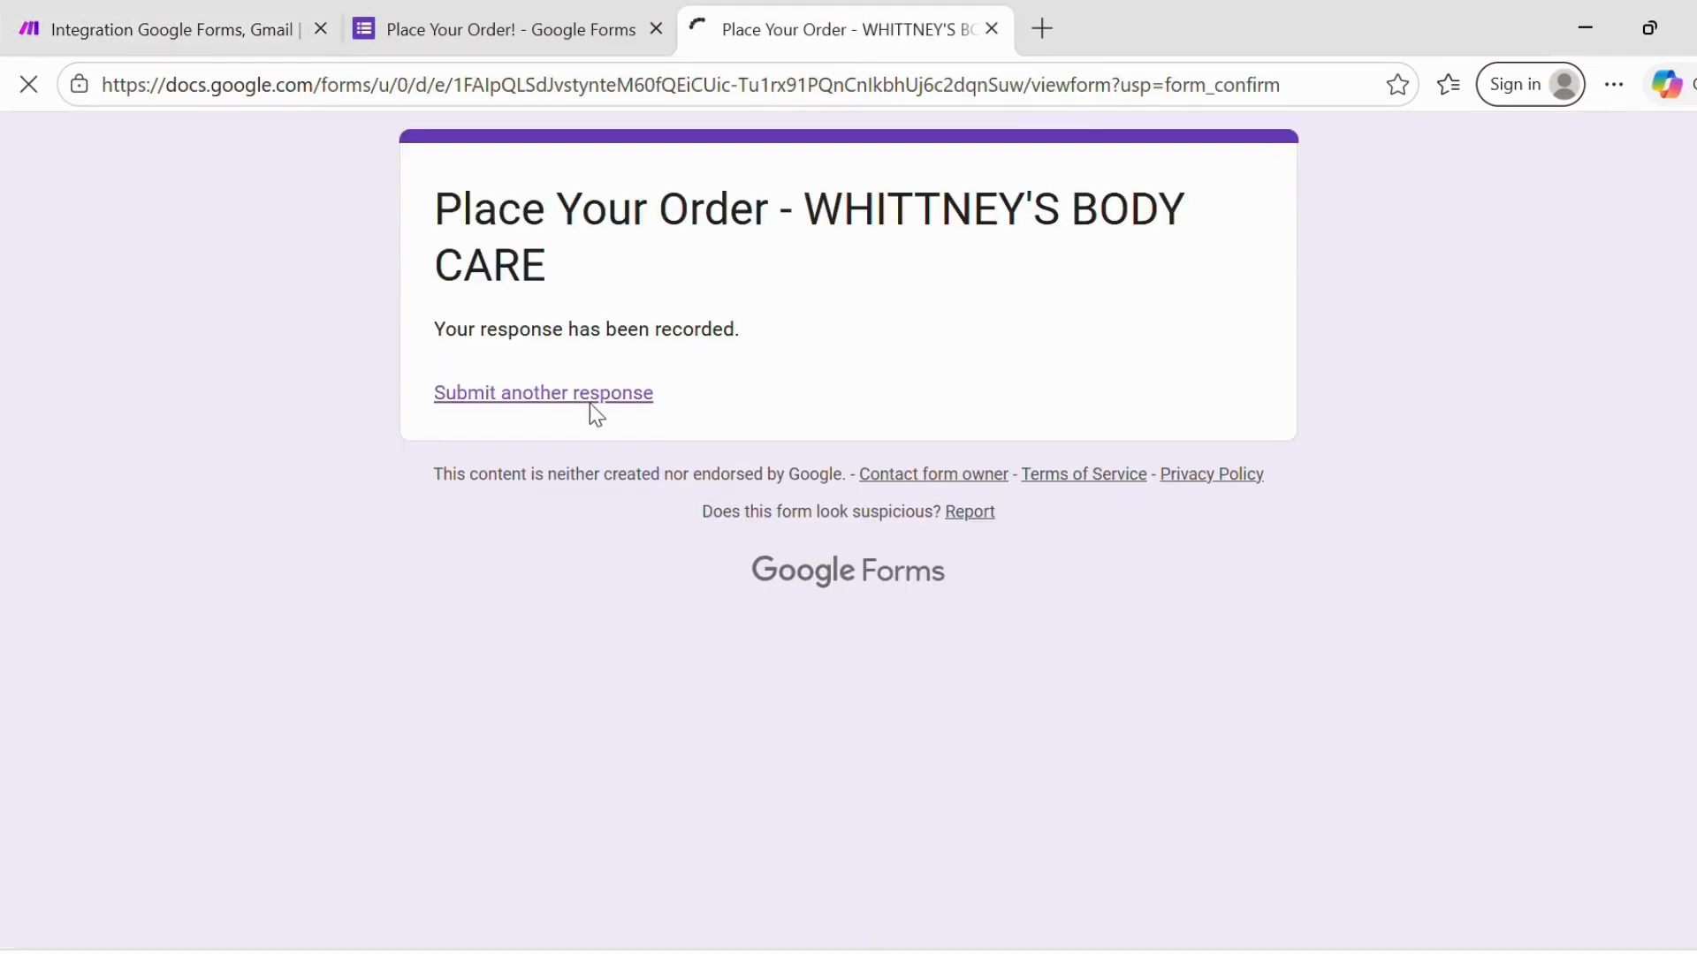
- Enter the respondent's full name, email address and phone number on the new form response
left_click(492, 656)
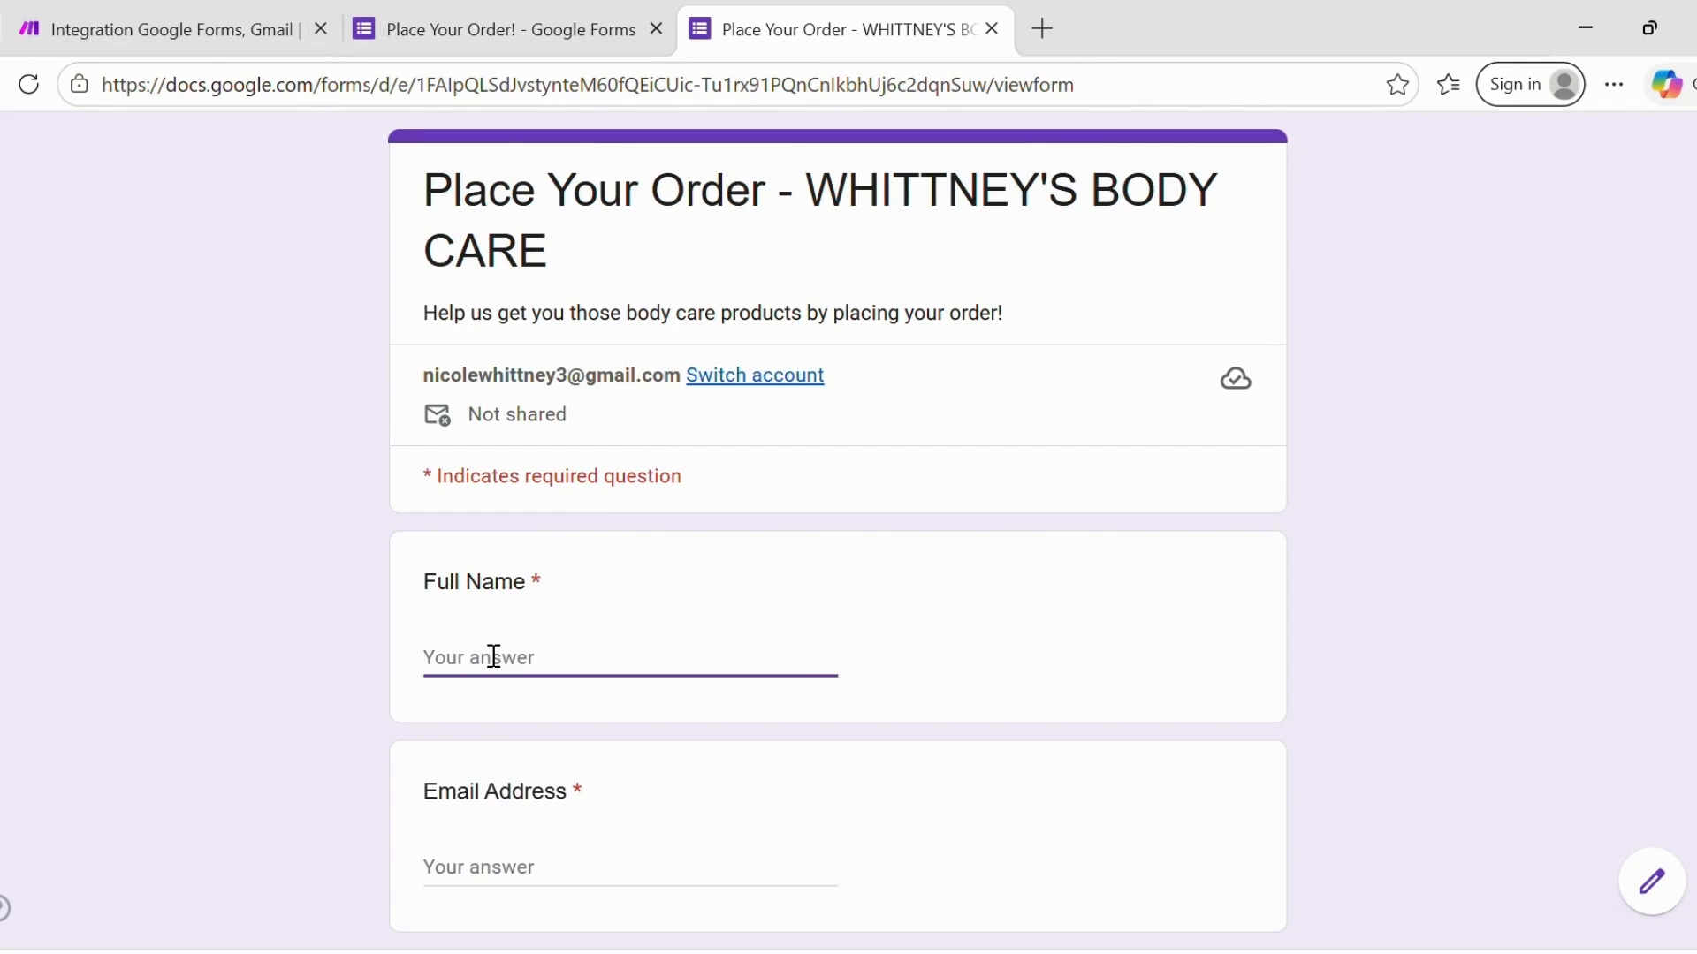
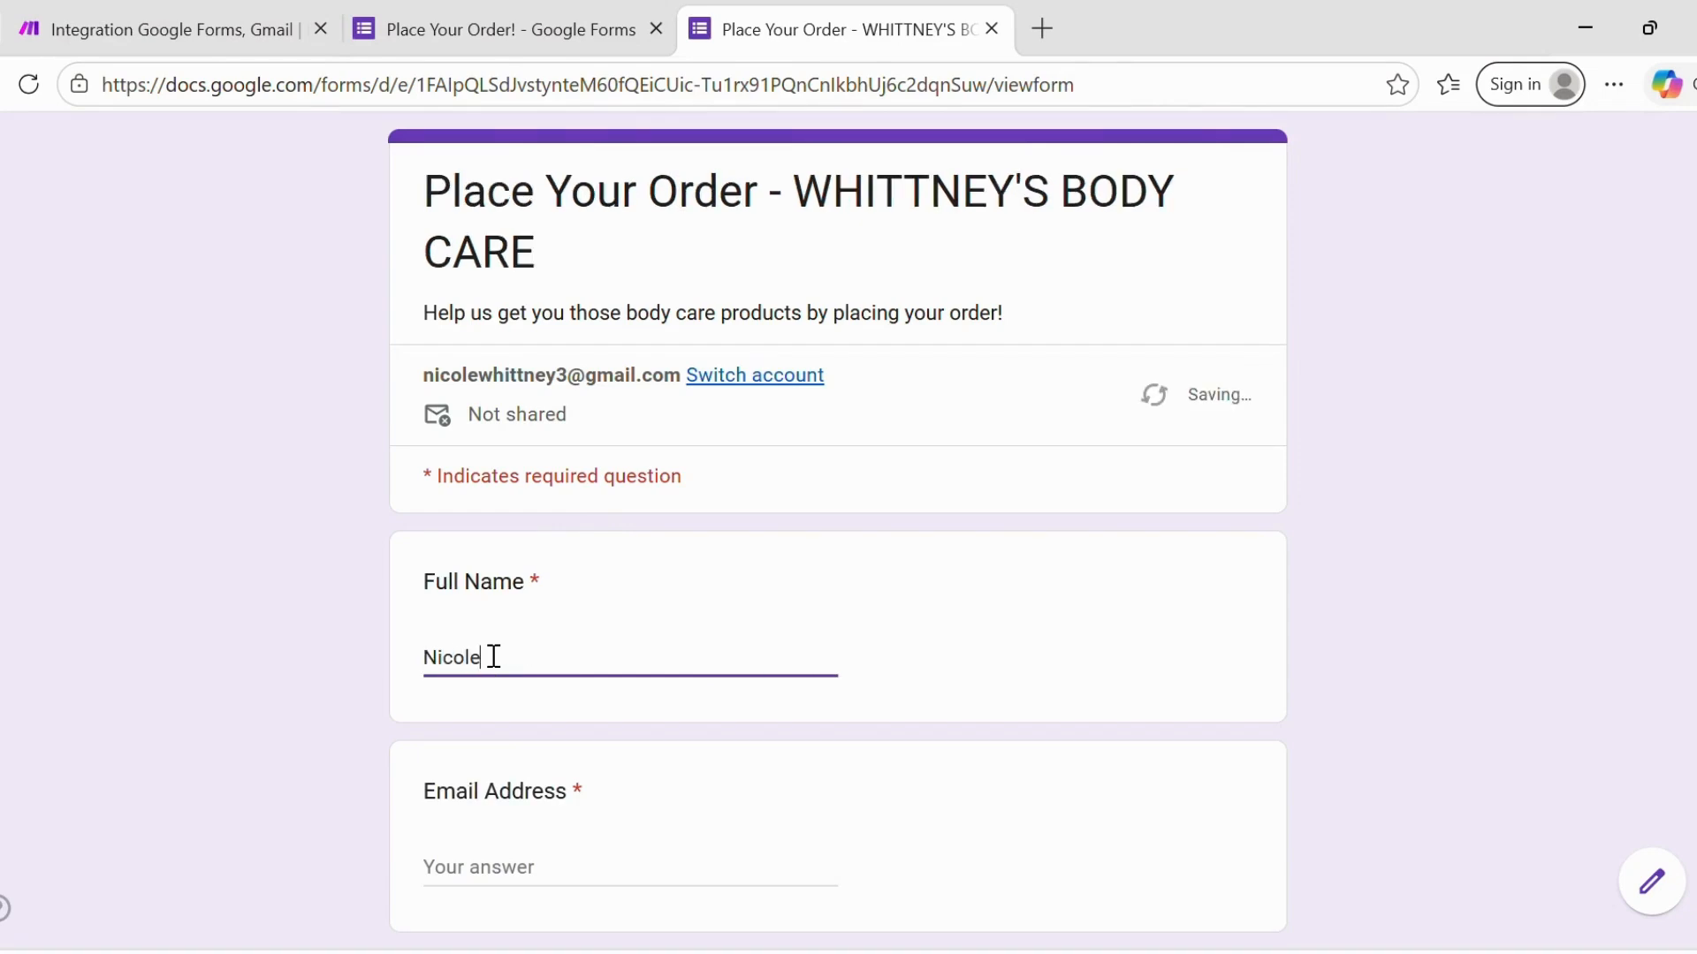
left_click(474, 871)
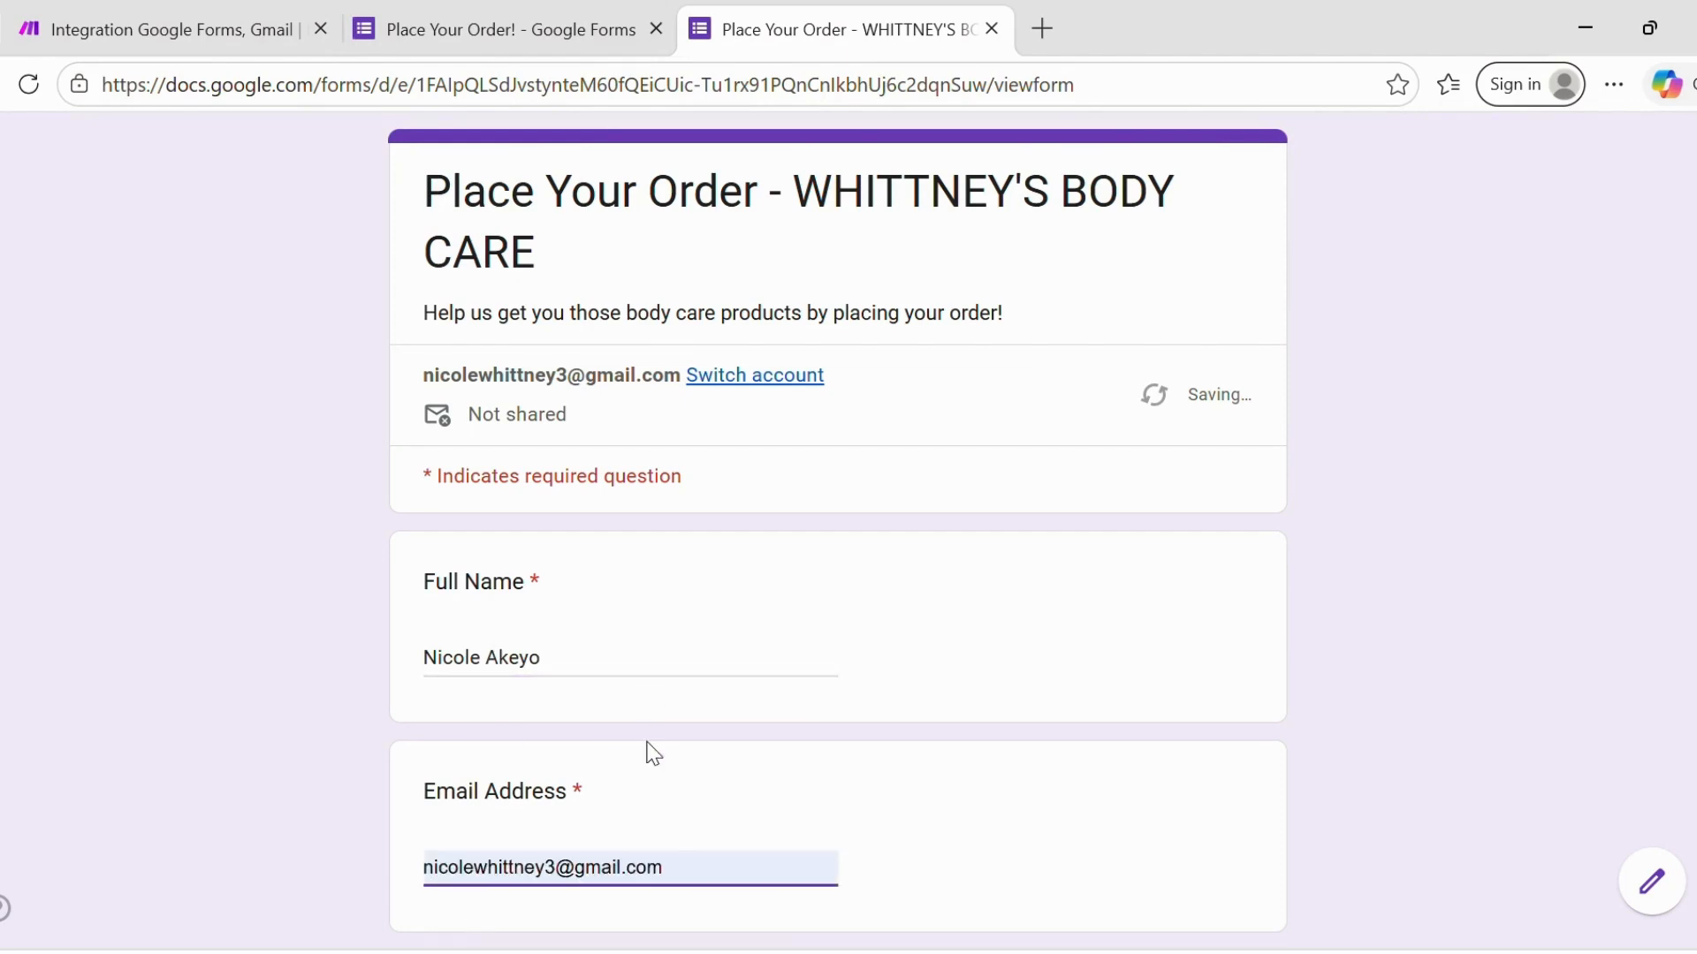
left_click(648, 753)
scroll(648, 754, "down", 4)
left_click(566, 650)
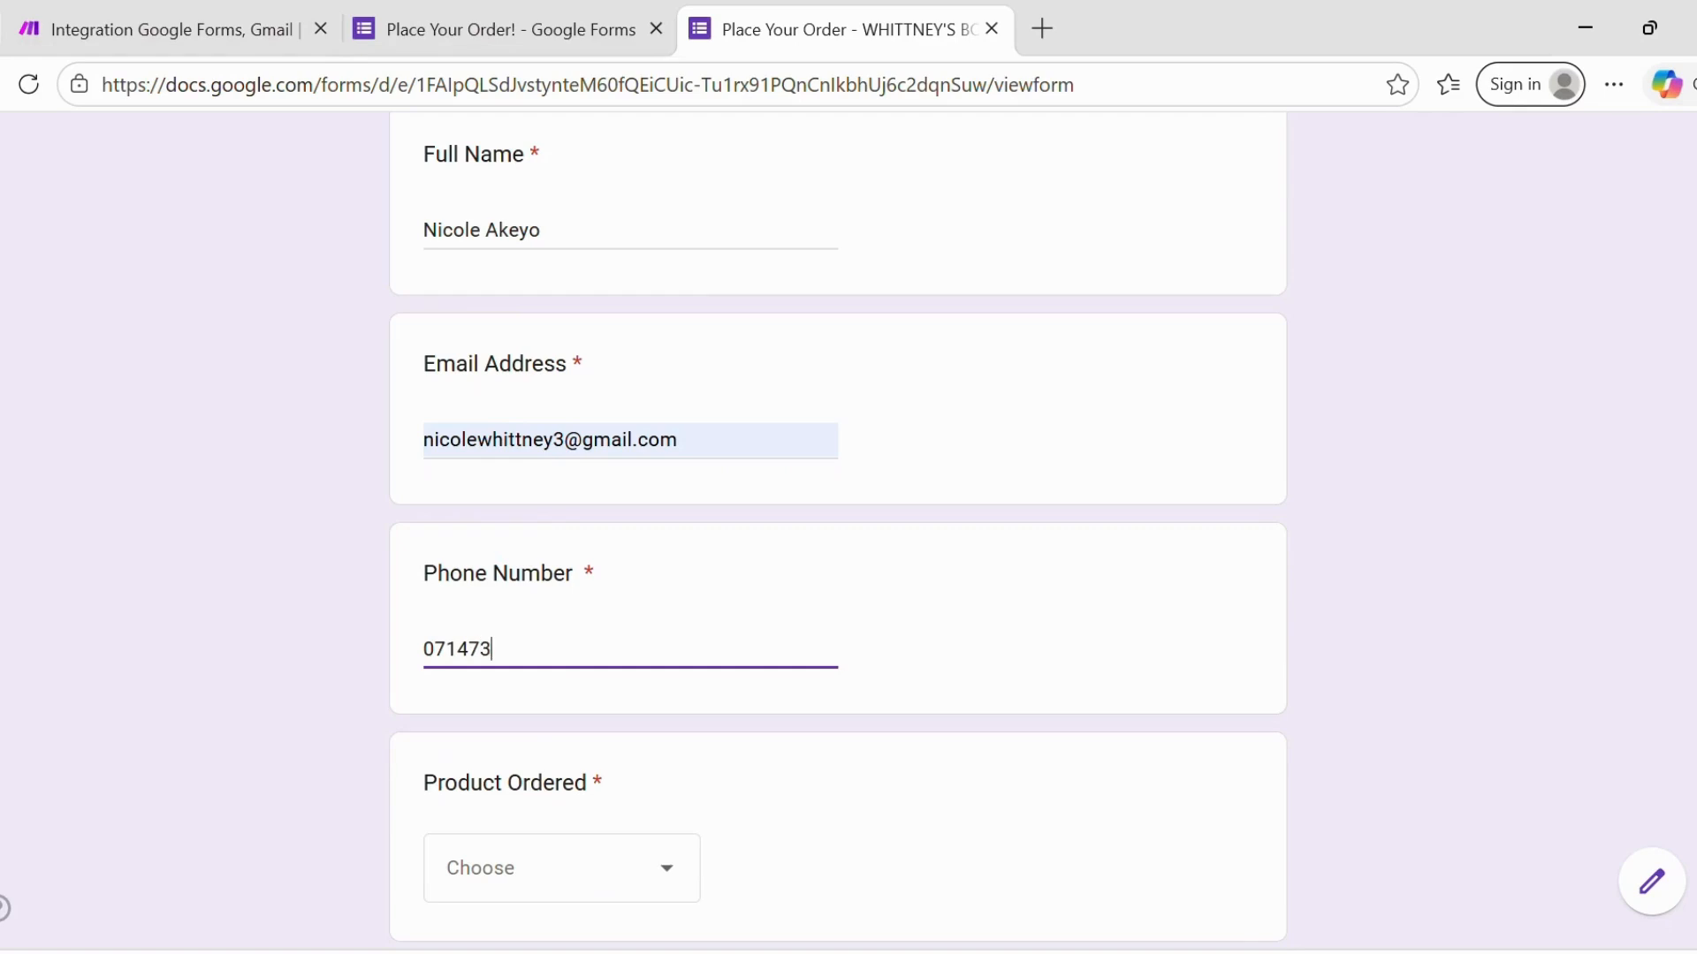
- Order 3 Strawberry Lipbalm with a delivery address and submit the second test order
scroll(565, 530, "down", 3)
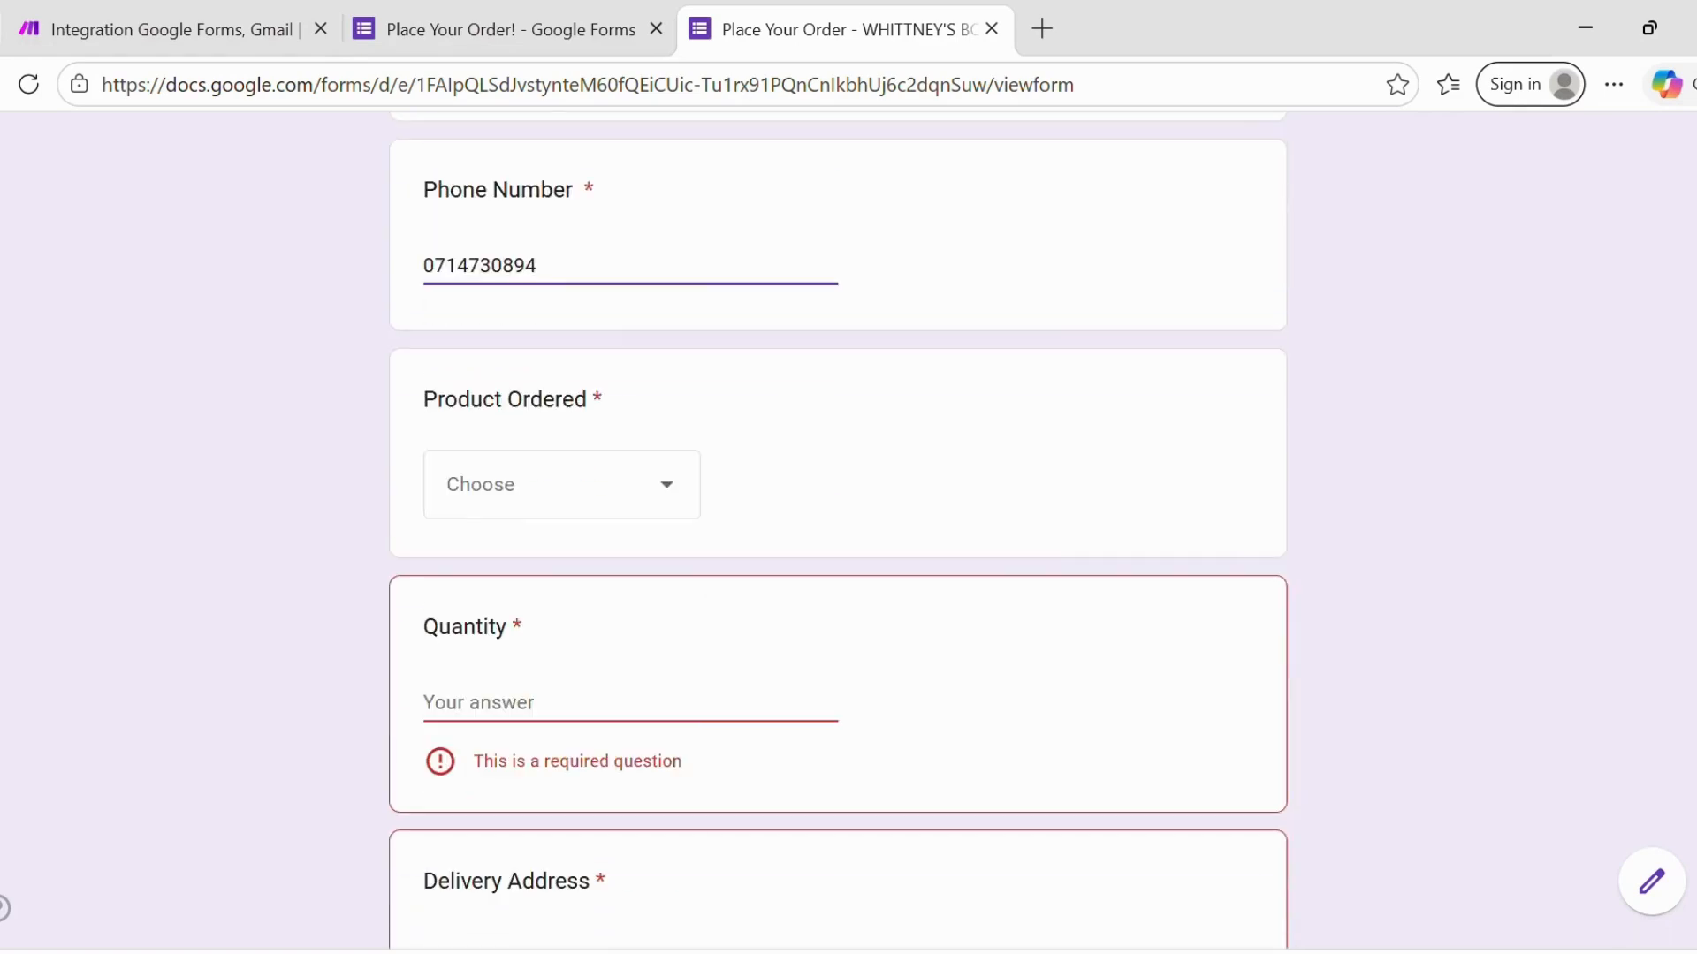
left_click(562, 485)
left_click(535, 708)
left_click(565, 702)
type("3")
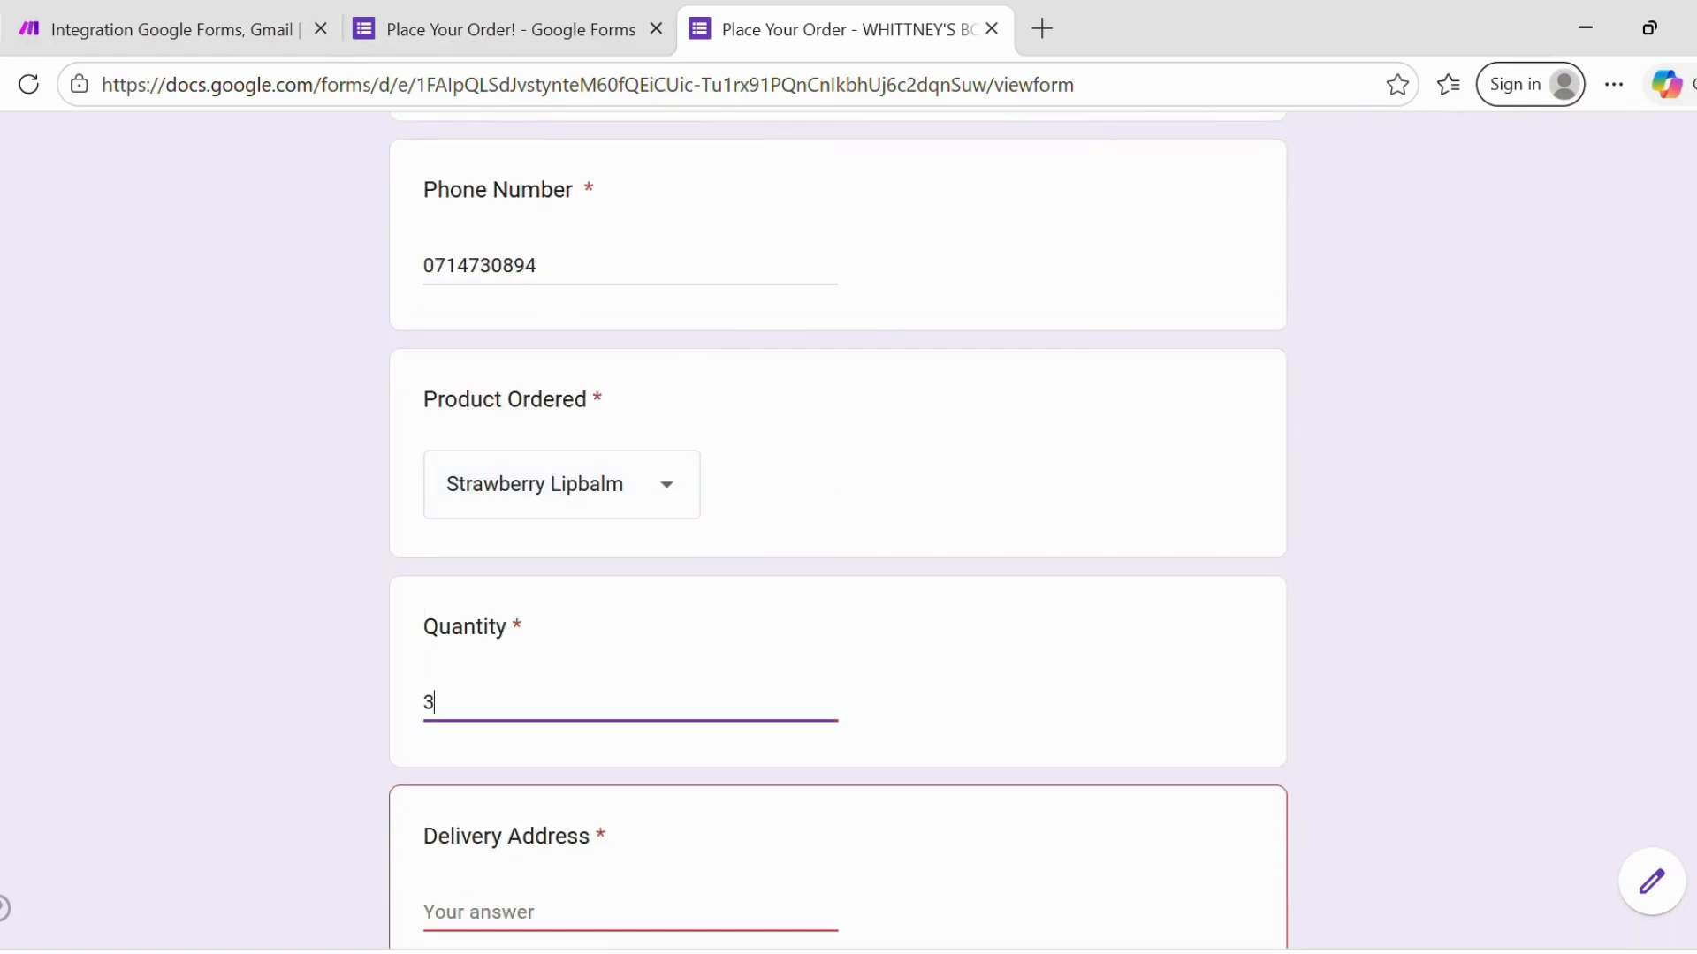
scroll(565, 702, "down", 3)
left_click(566, 600)
type("M")
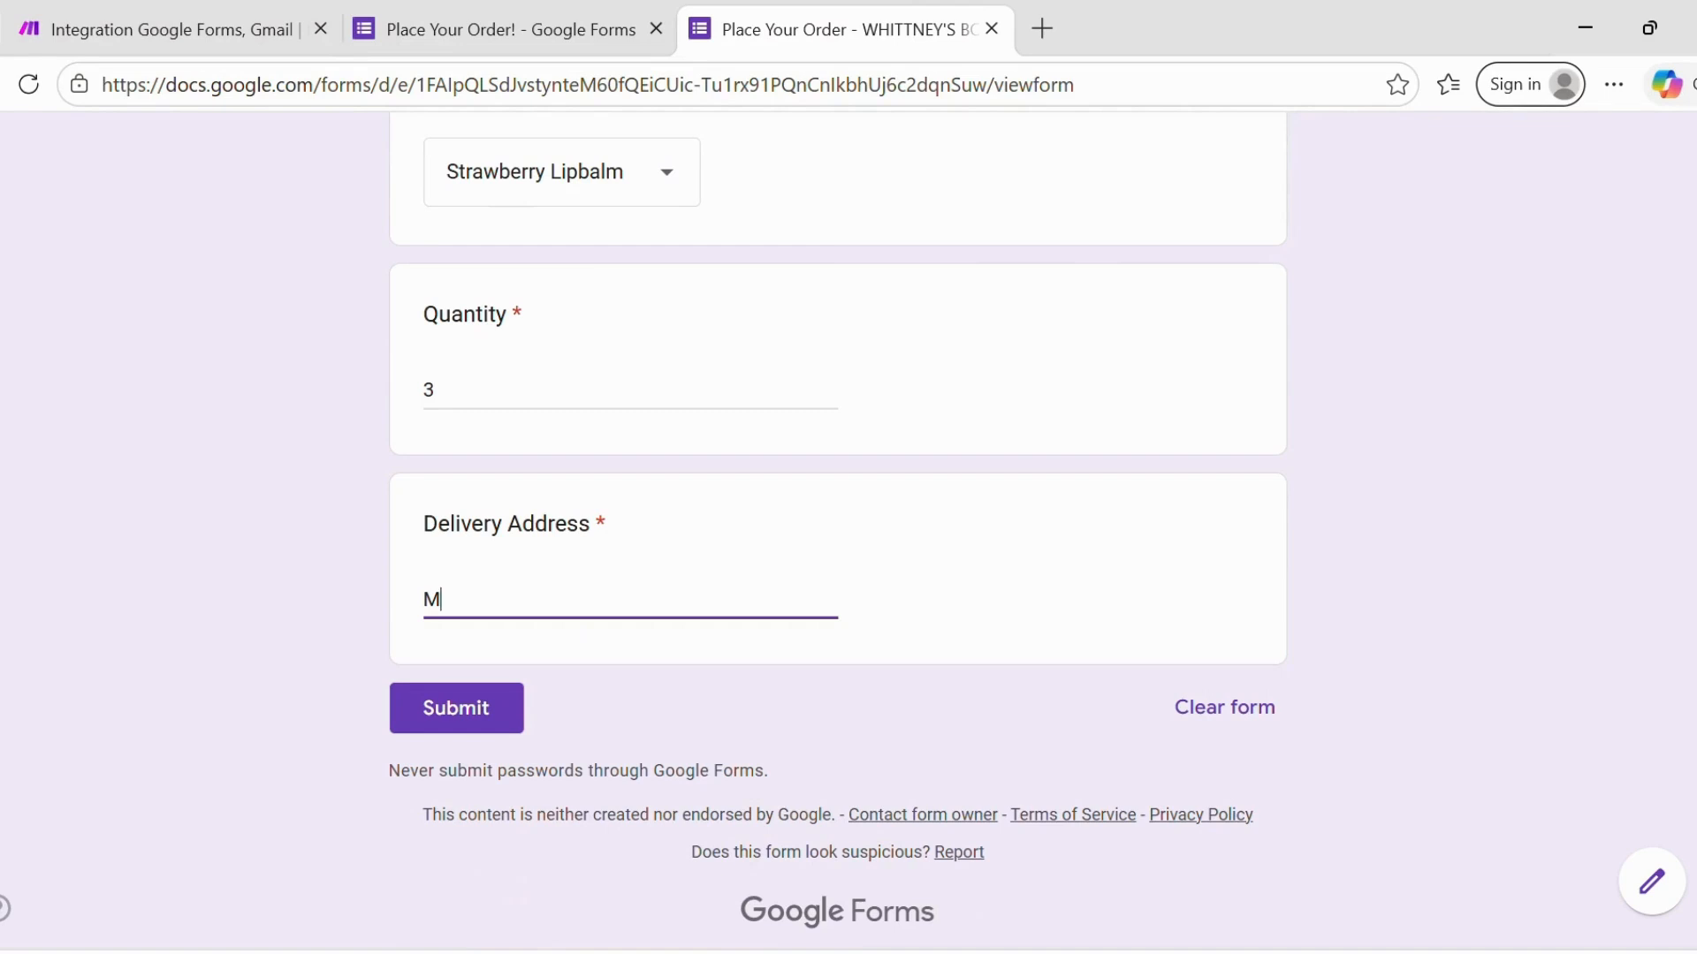
type("aasai Lodge, Rongai")
left_click(436, 698)
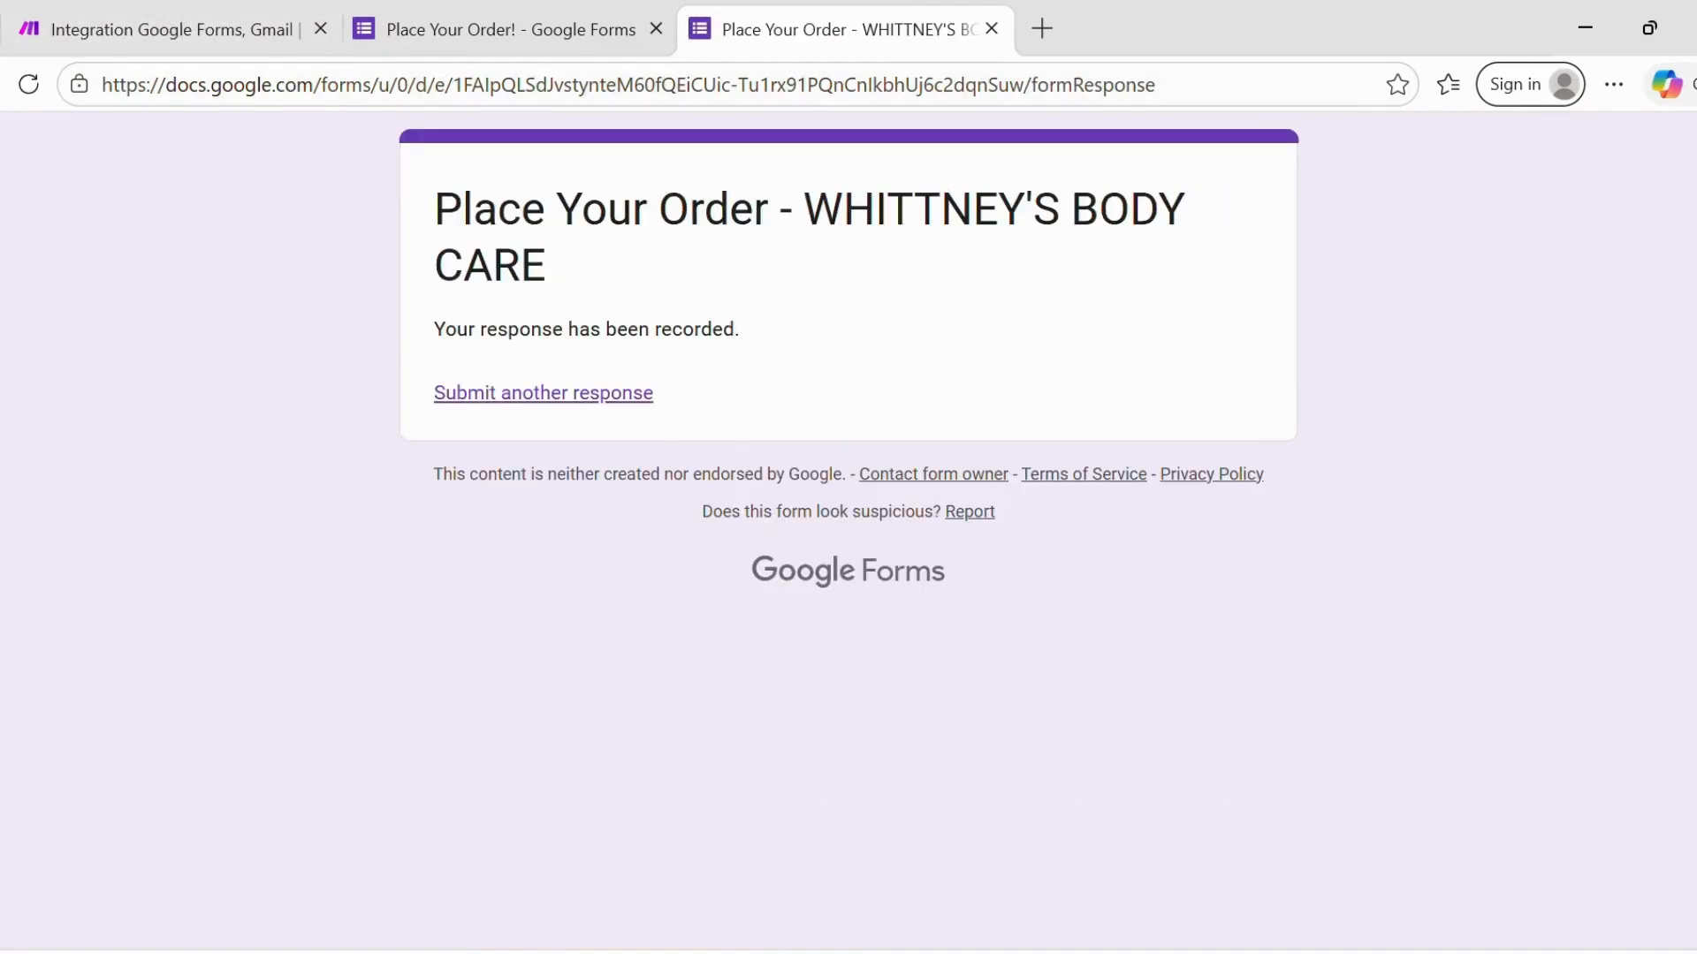
left_click(97, 18)
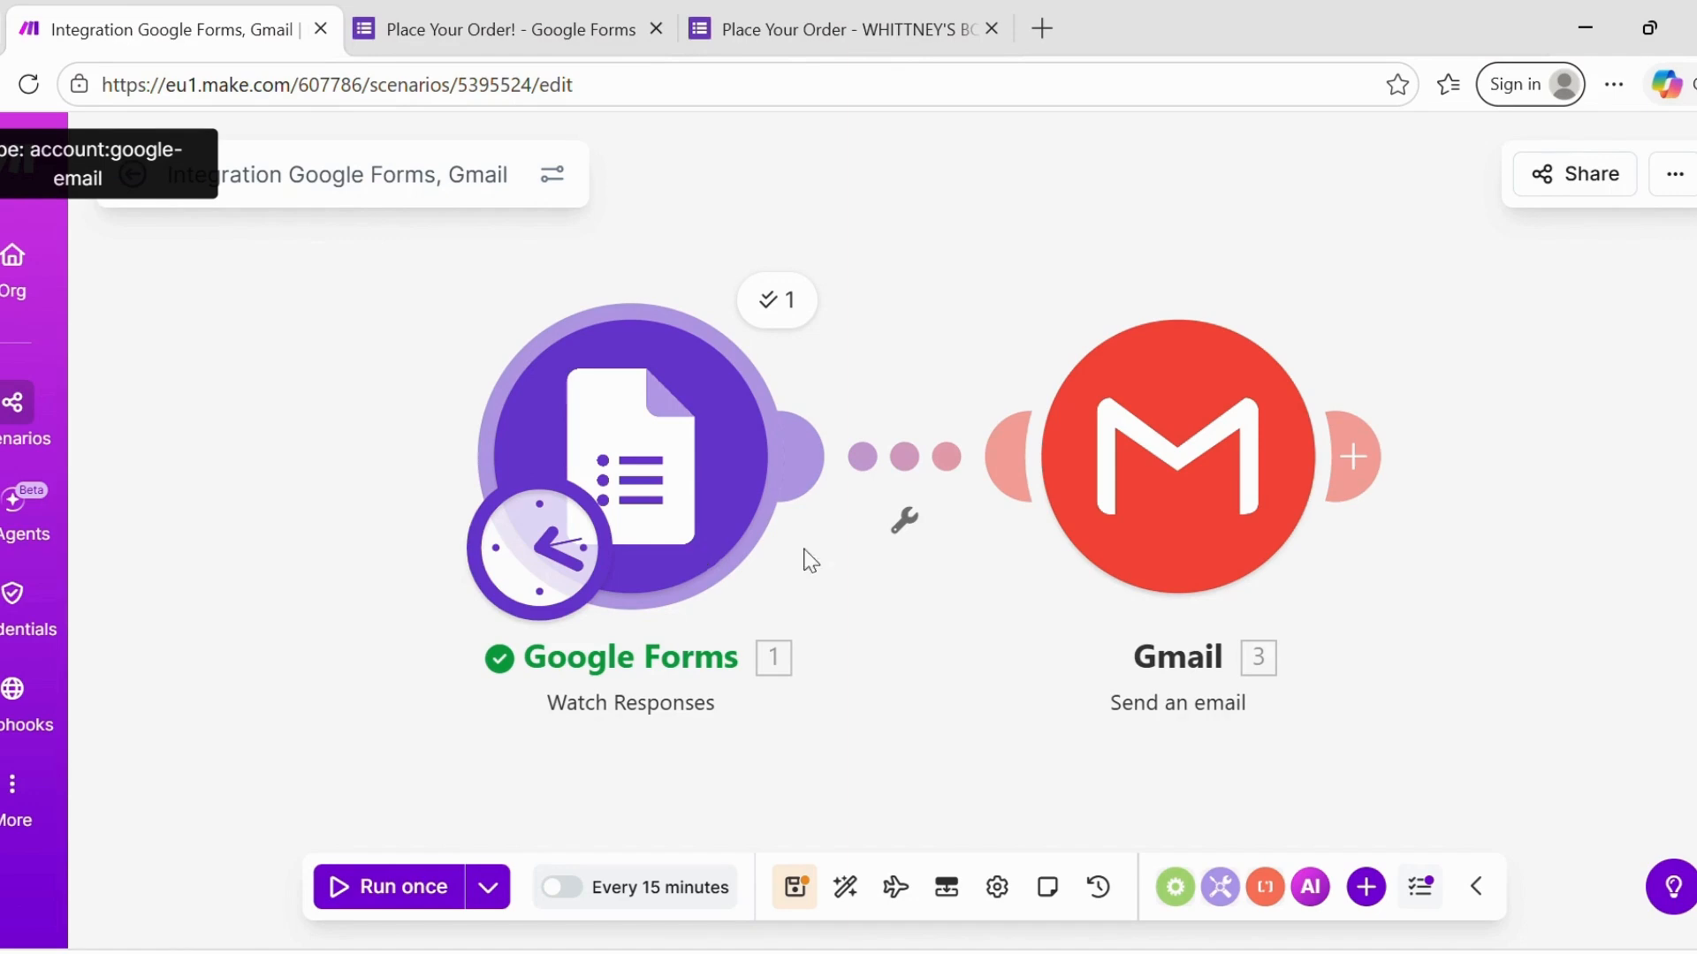
- Run only the Google Forms module, review its single response bundle, then reopen the Gmail module
right_click(712, 554)
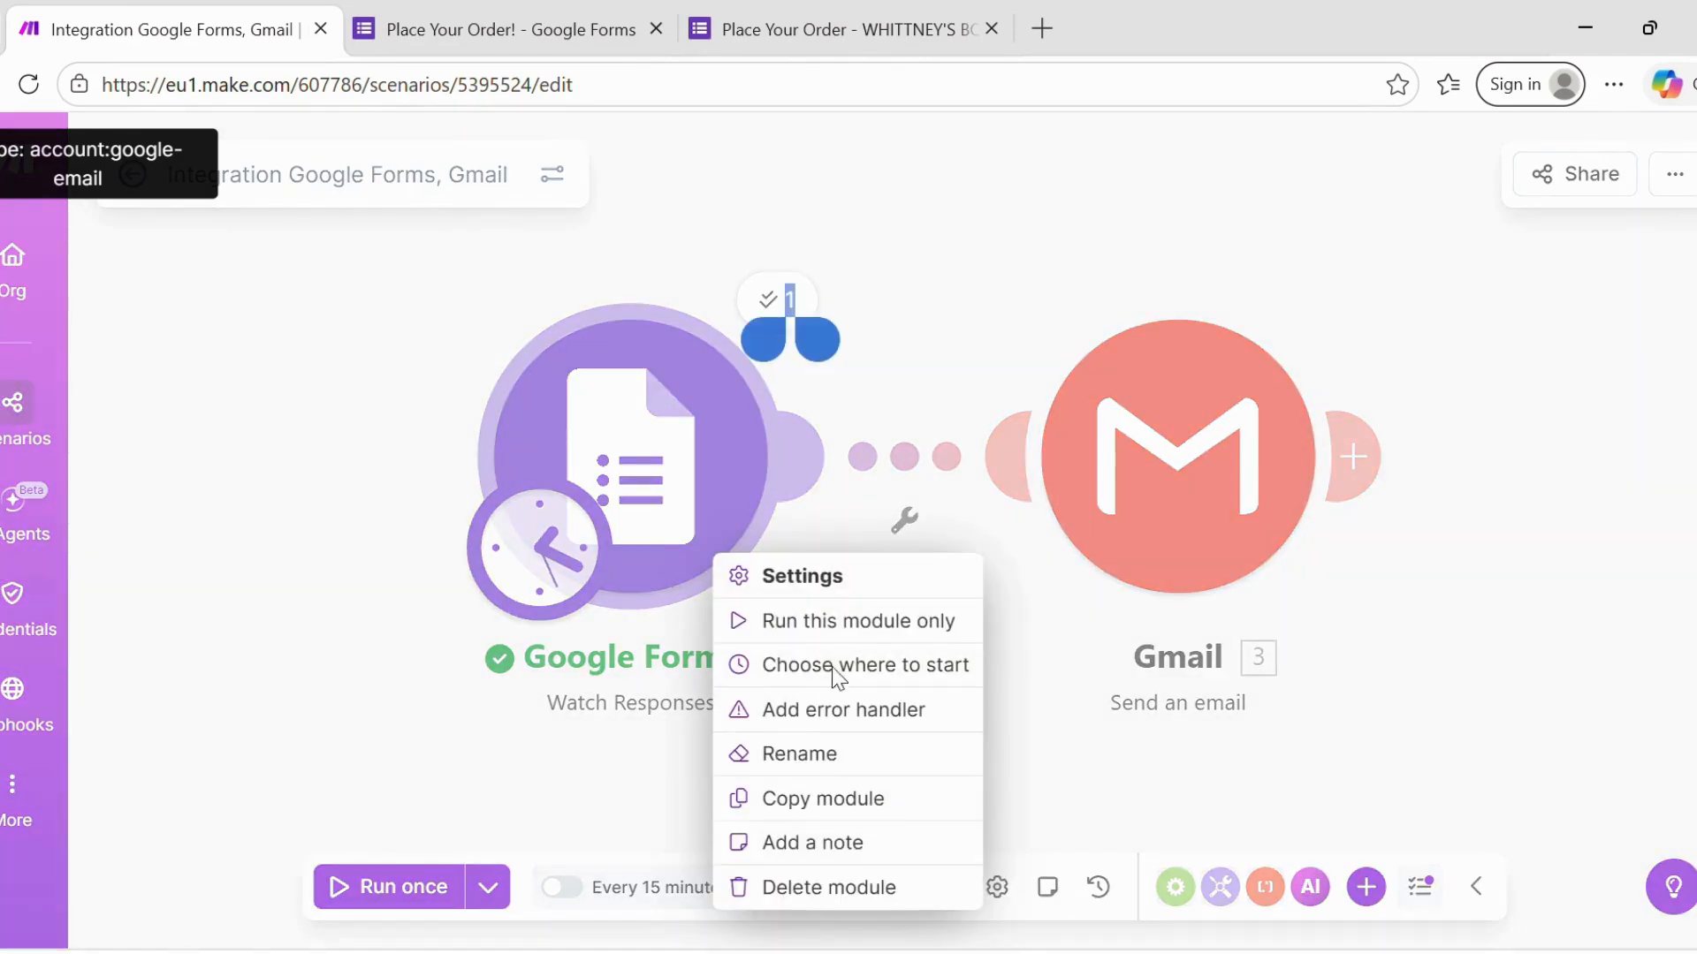
left_click(827, 623)
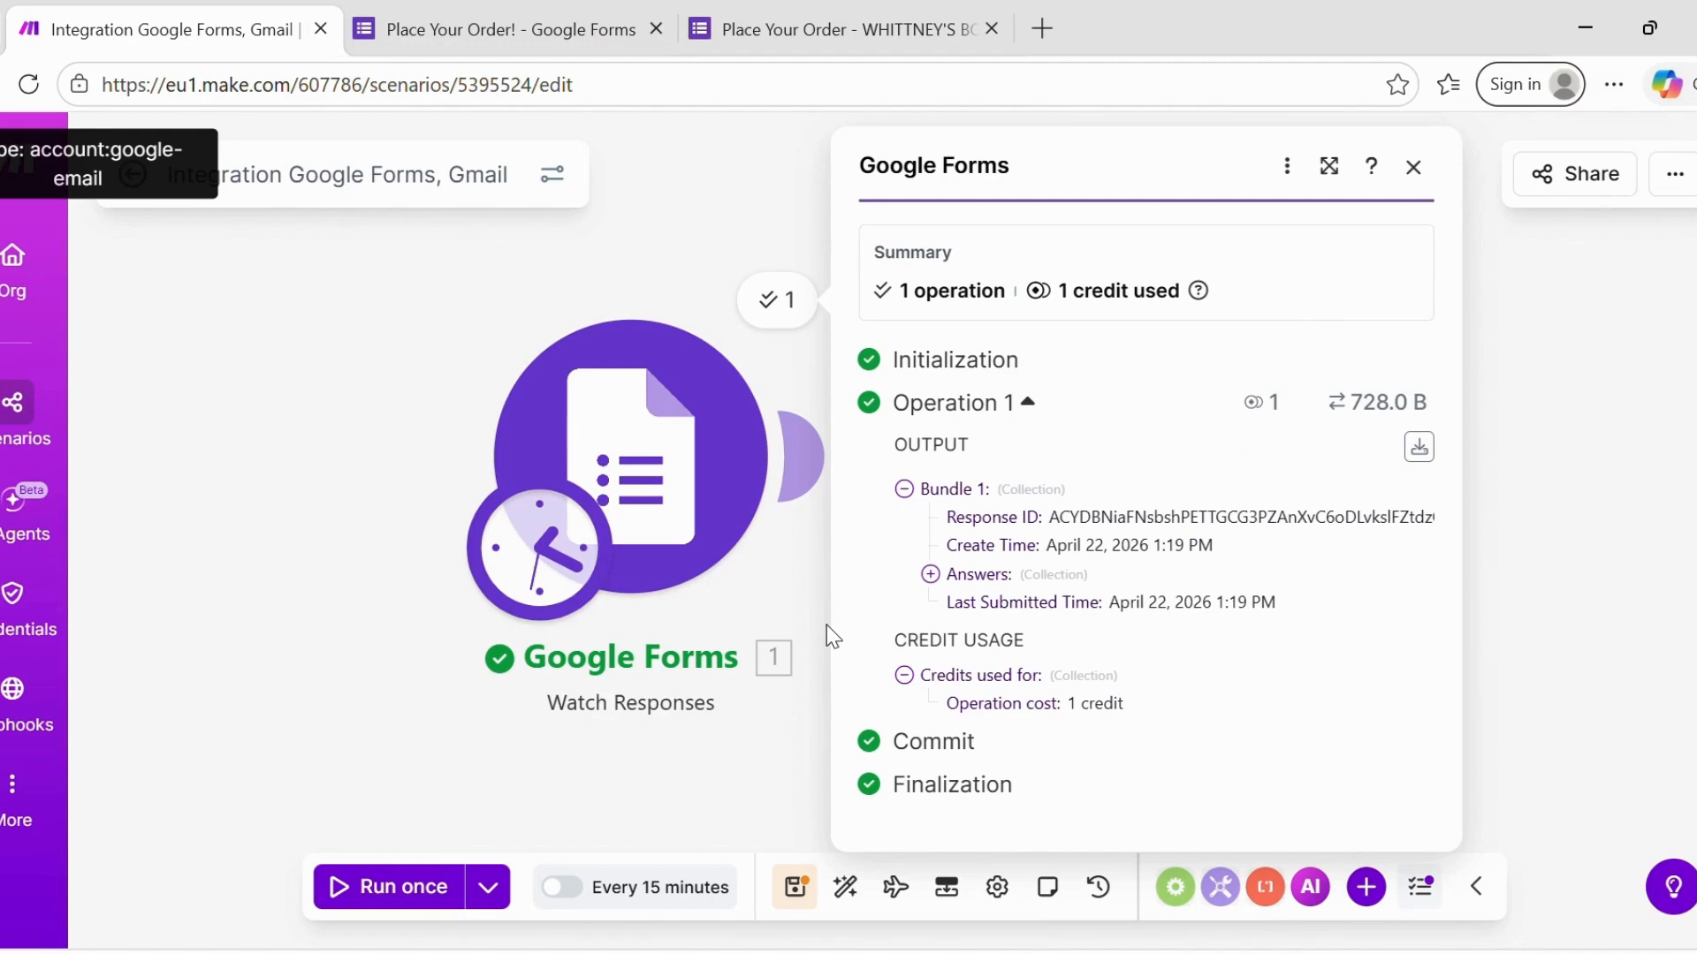
scroll(825, 624, "down", 1)
scroll(825, 624, "up", 1)
left_click(1413, 168)
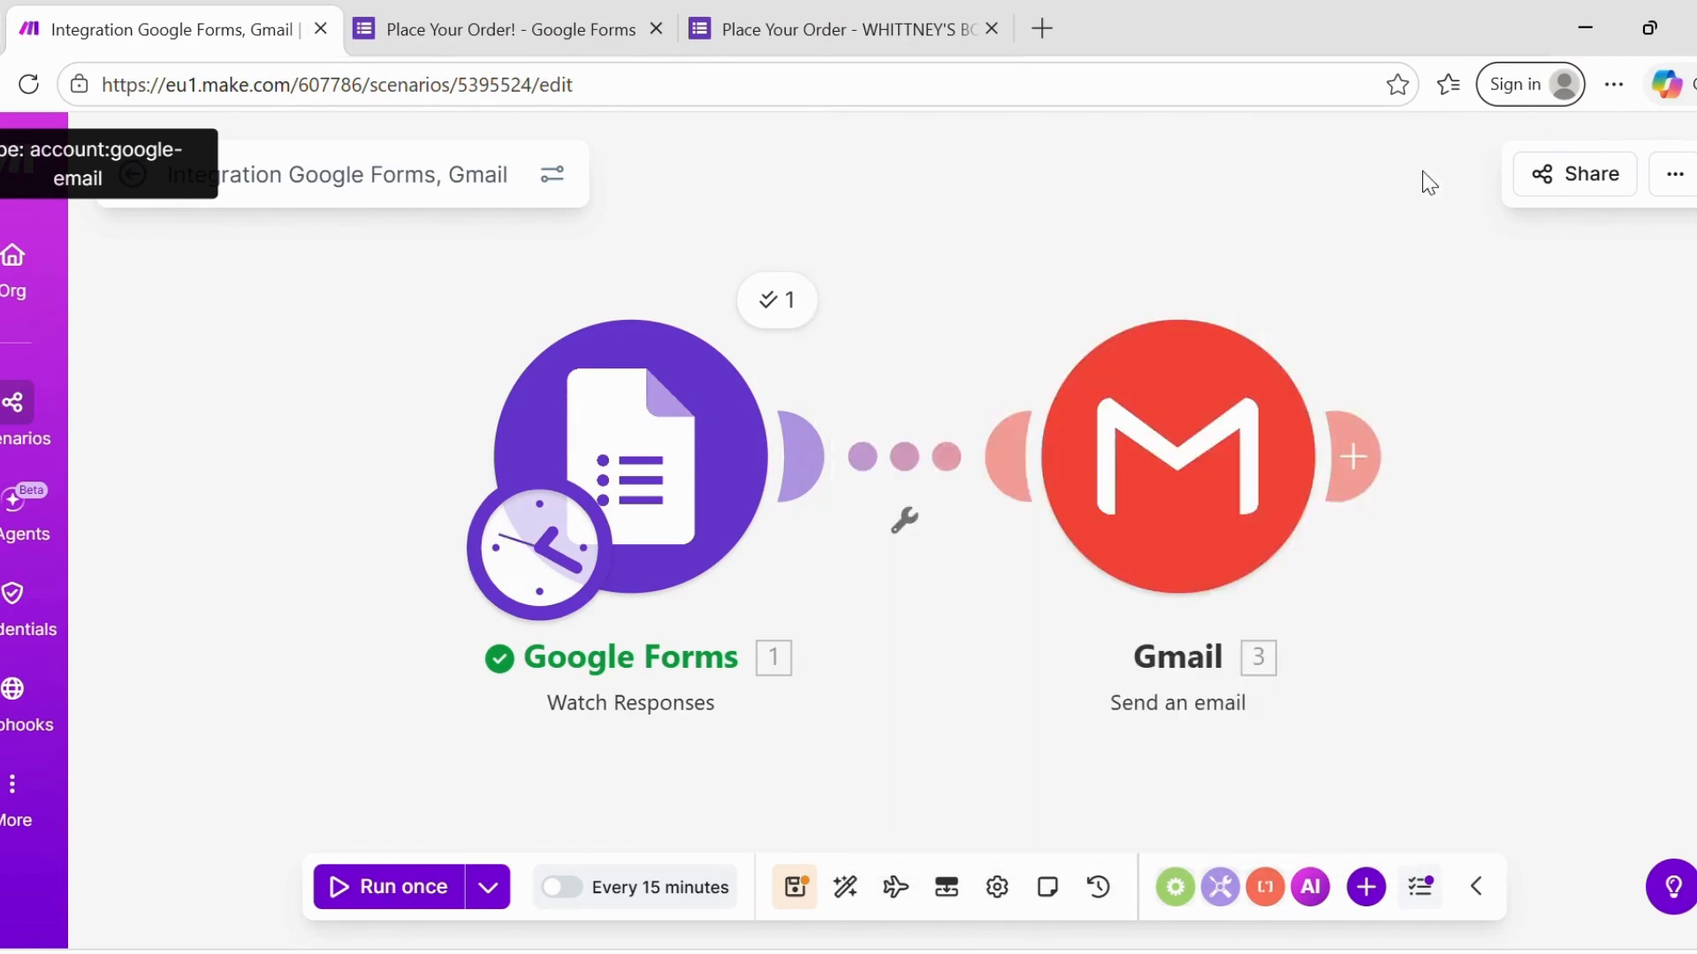
left_click(1160, 492)
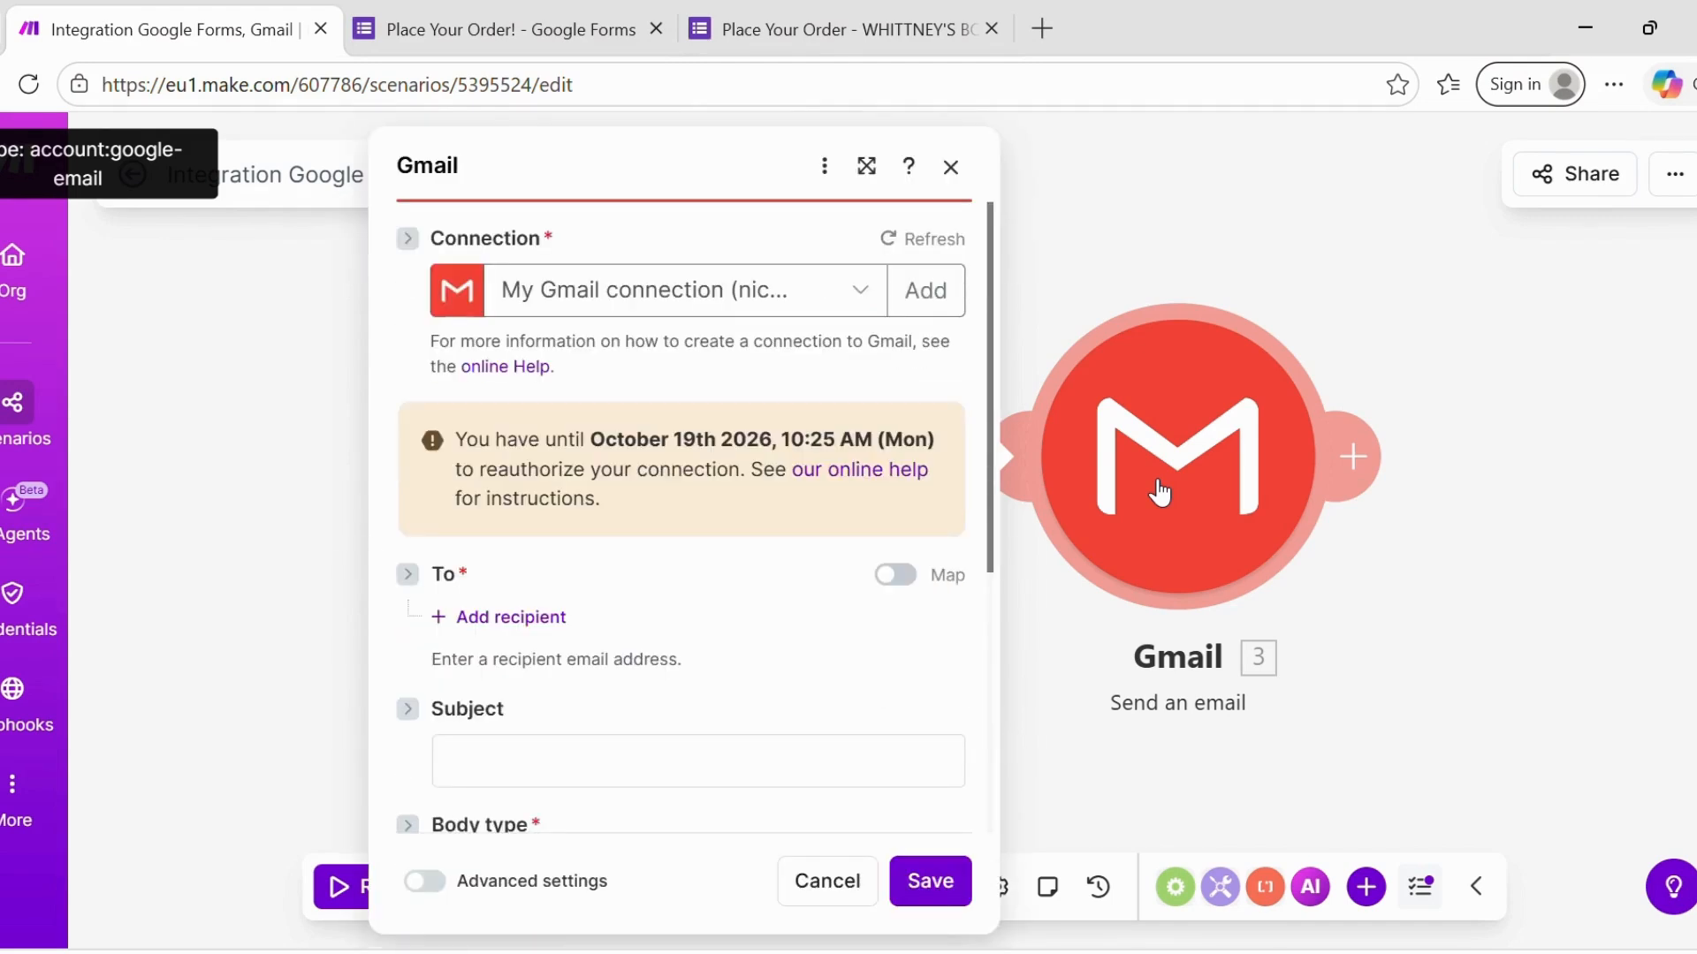
- Map the To field to Answers > Email Address > textAnswers > answers[] > value
left_click(912, 590)
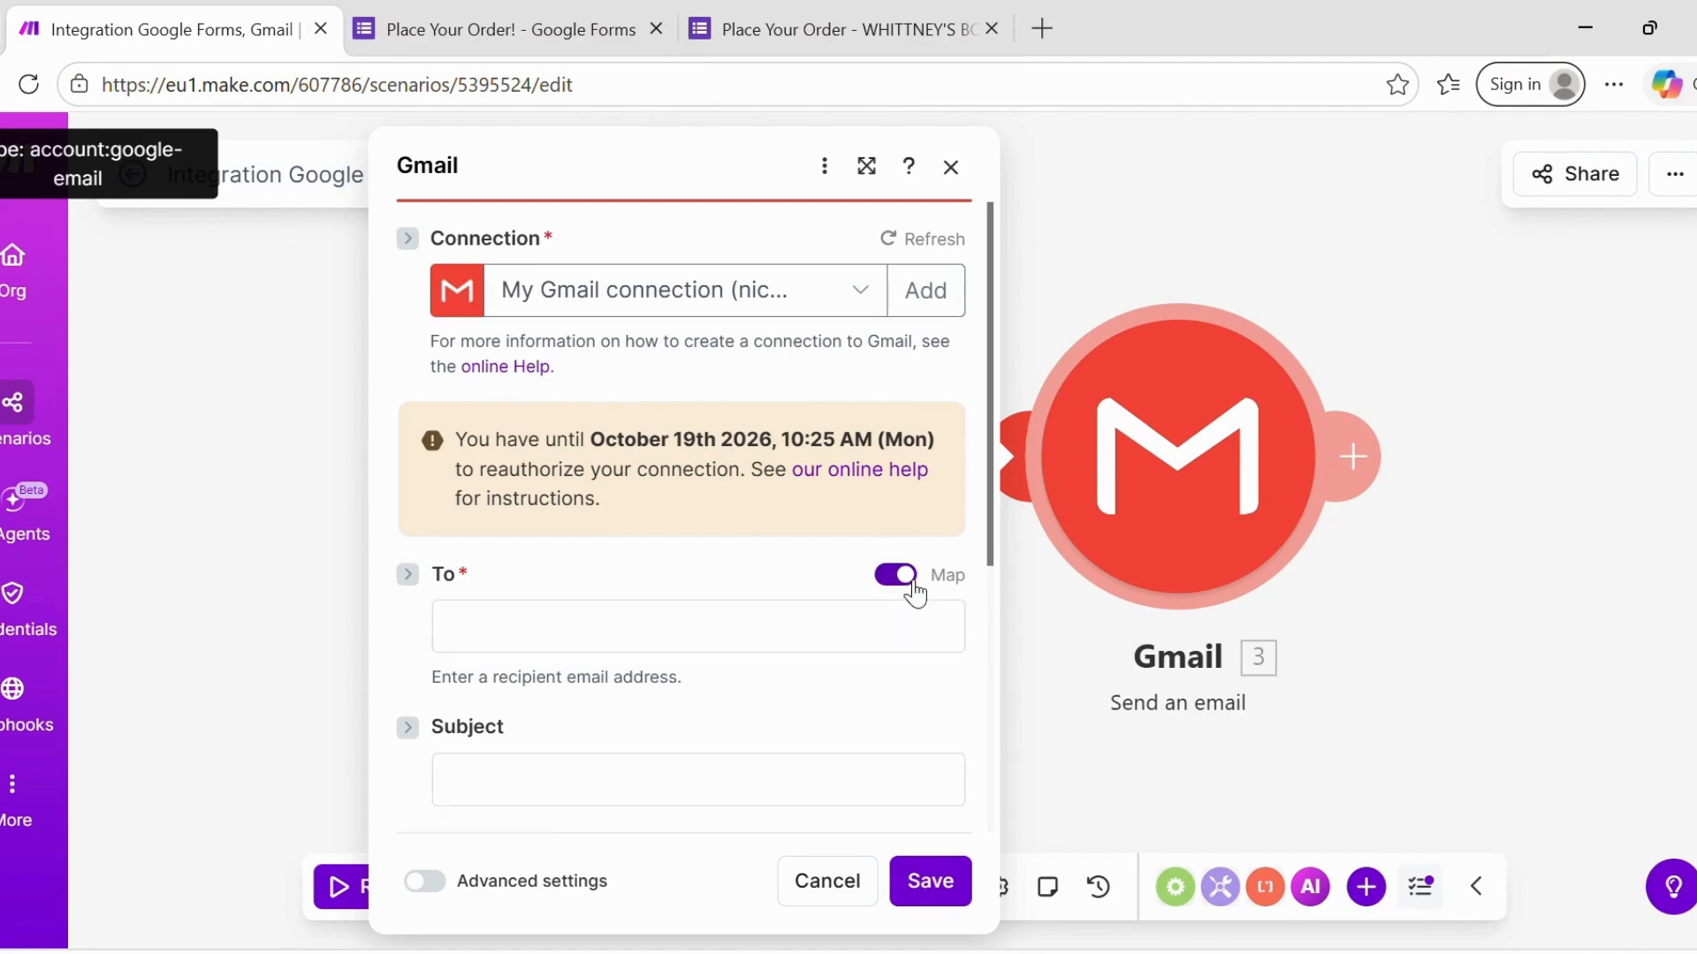
left_click(579, 638)
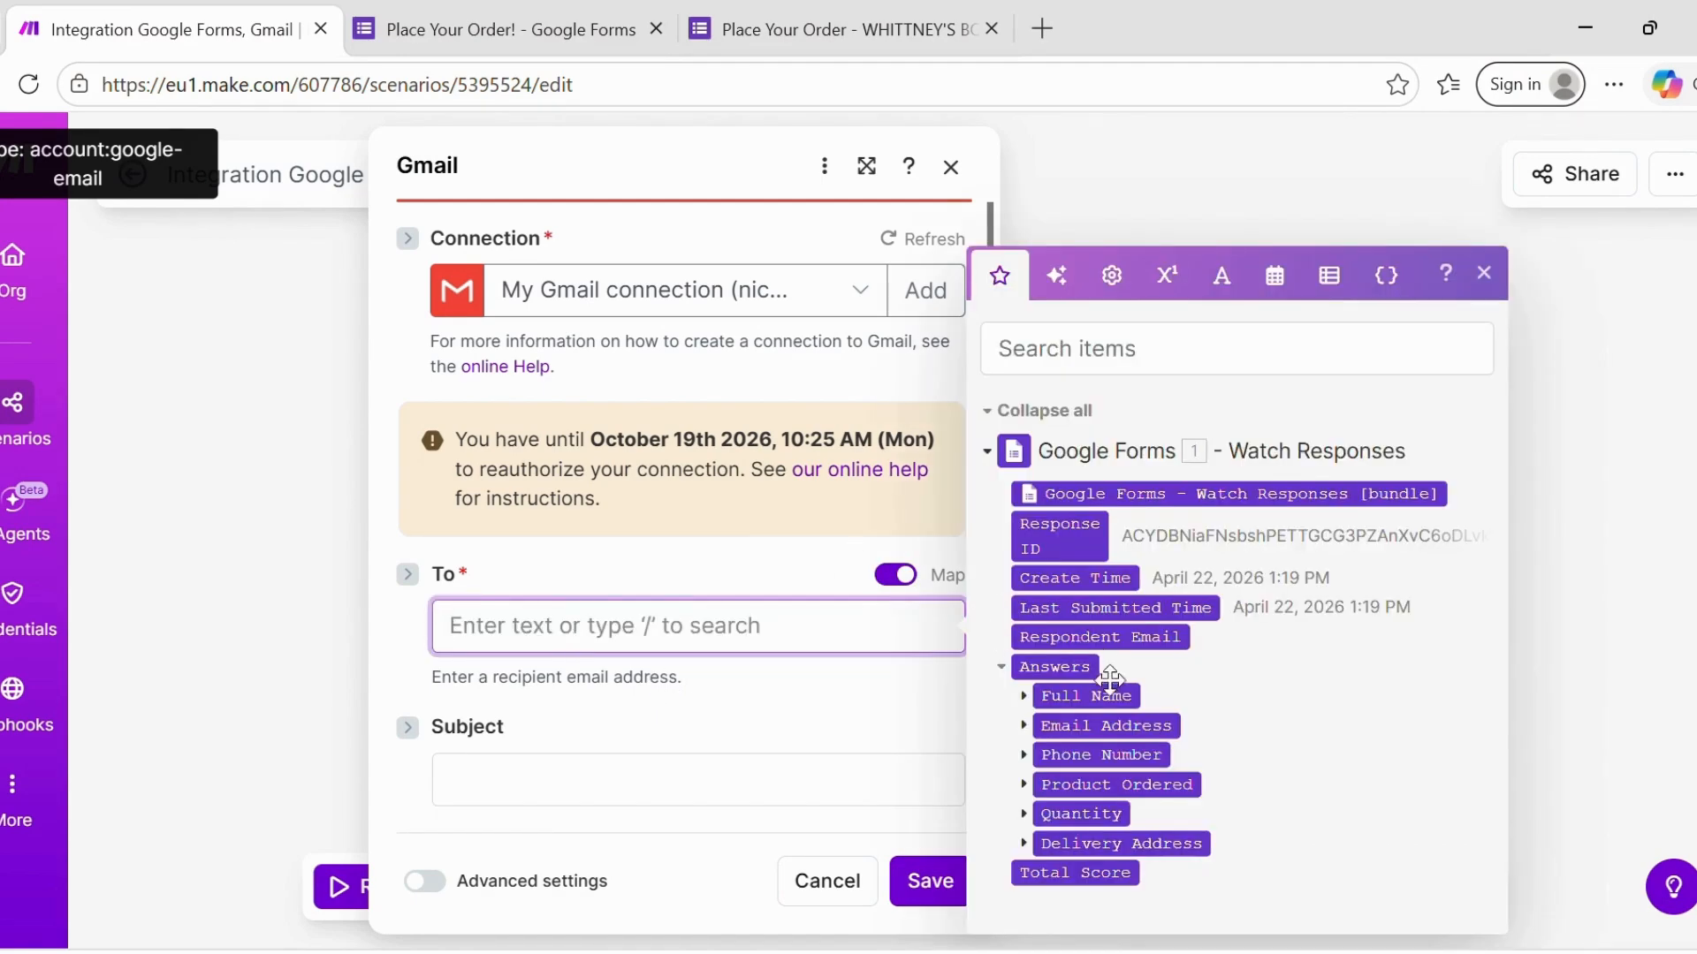
left_click(1025, 726)
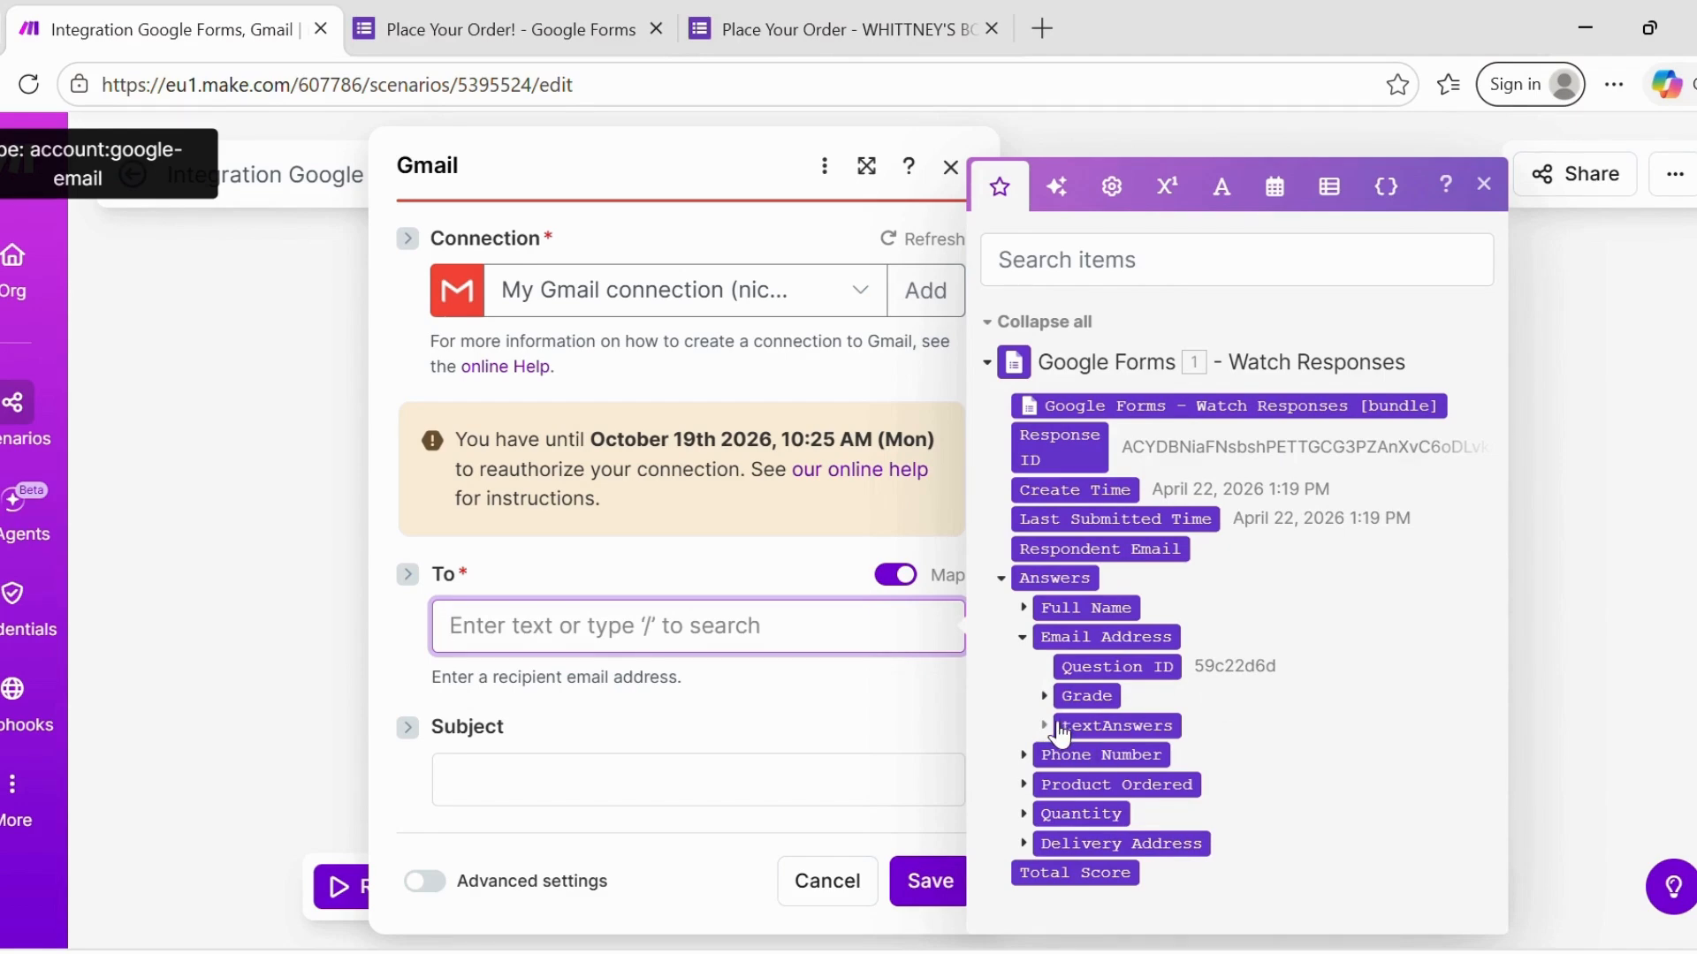
left_click(1059, 728)
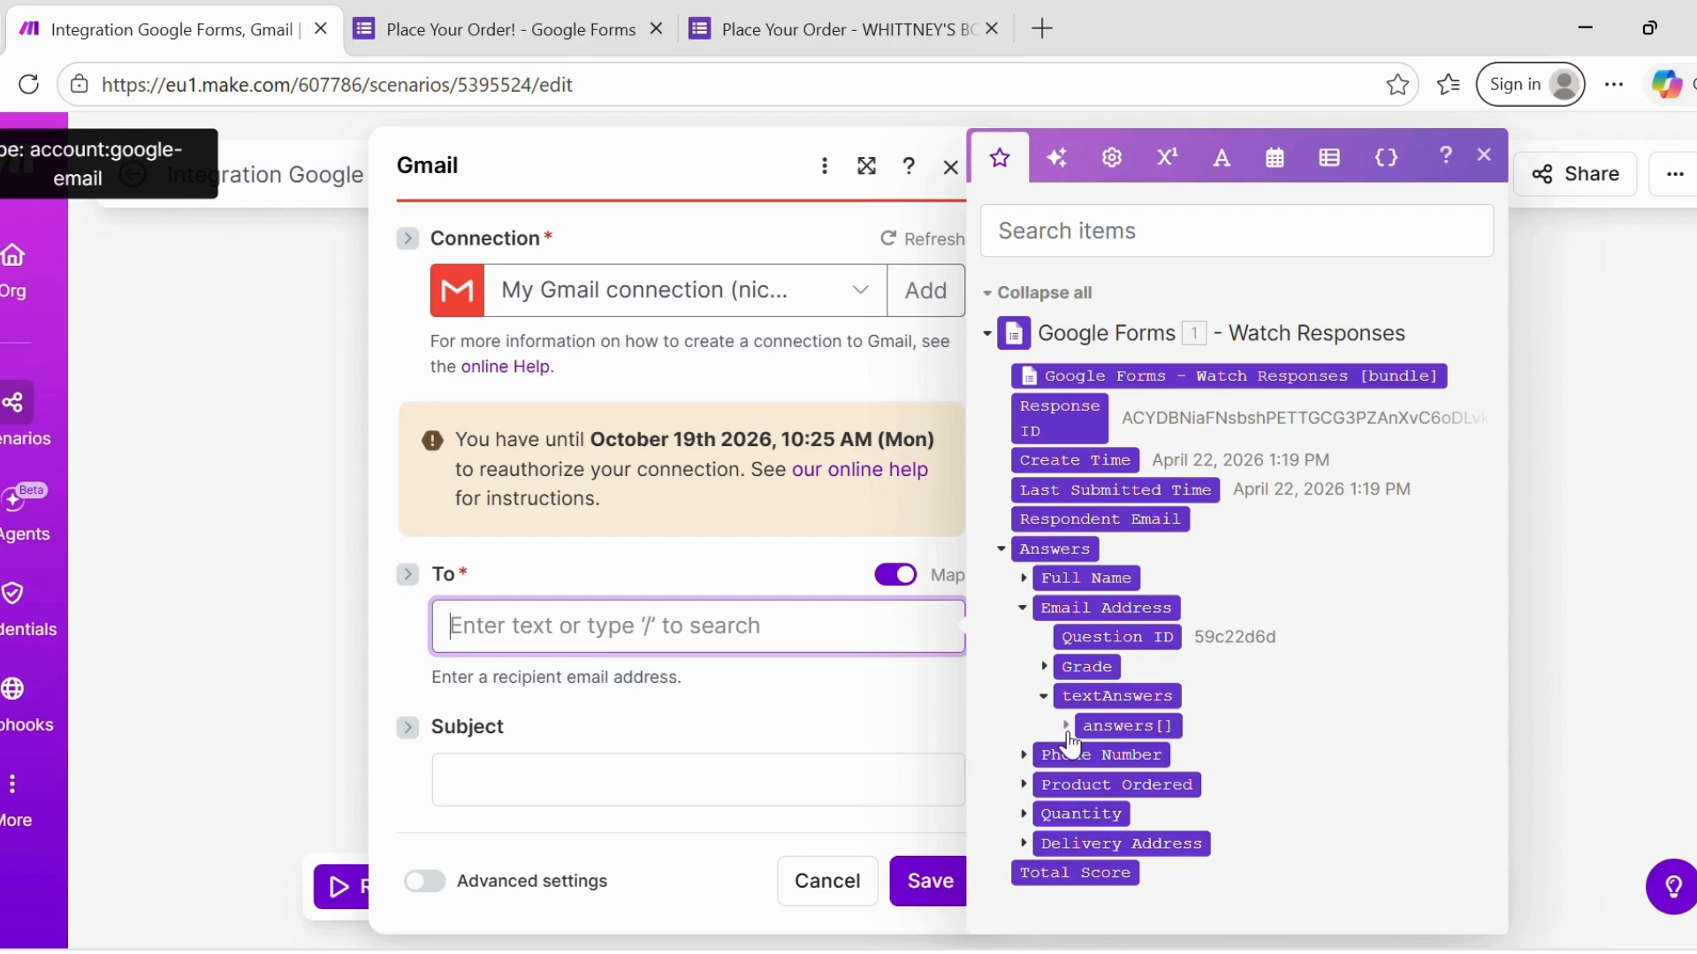
left_click(1066, 726)
left_click(1147, 759)
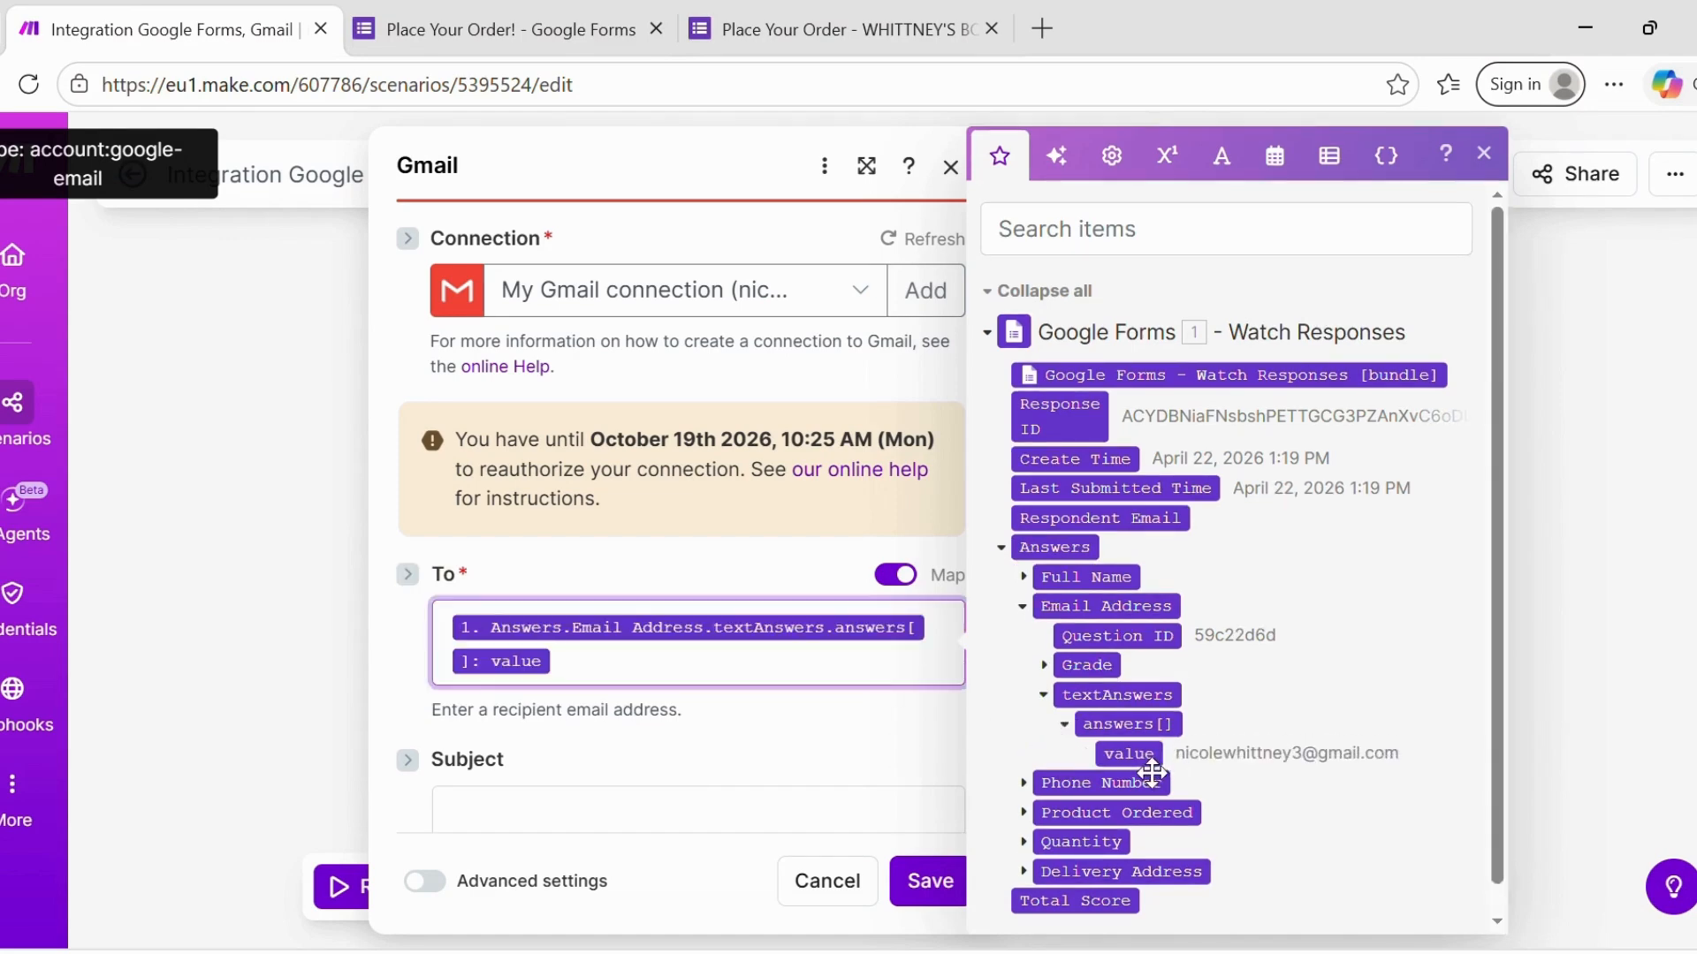
left_click(482, 815)
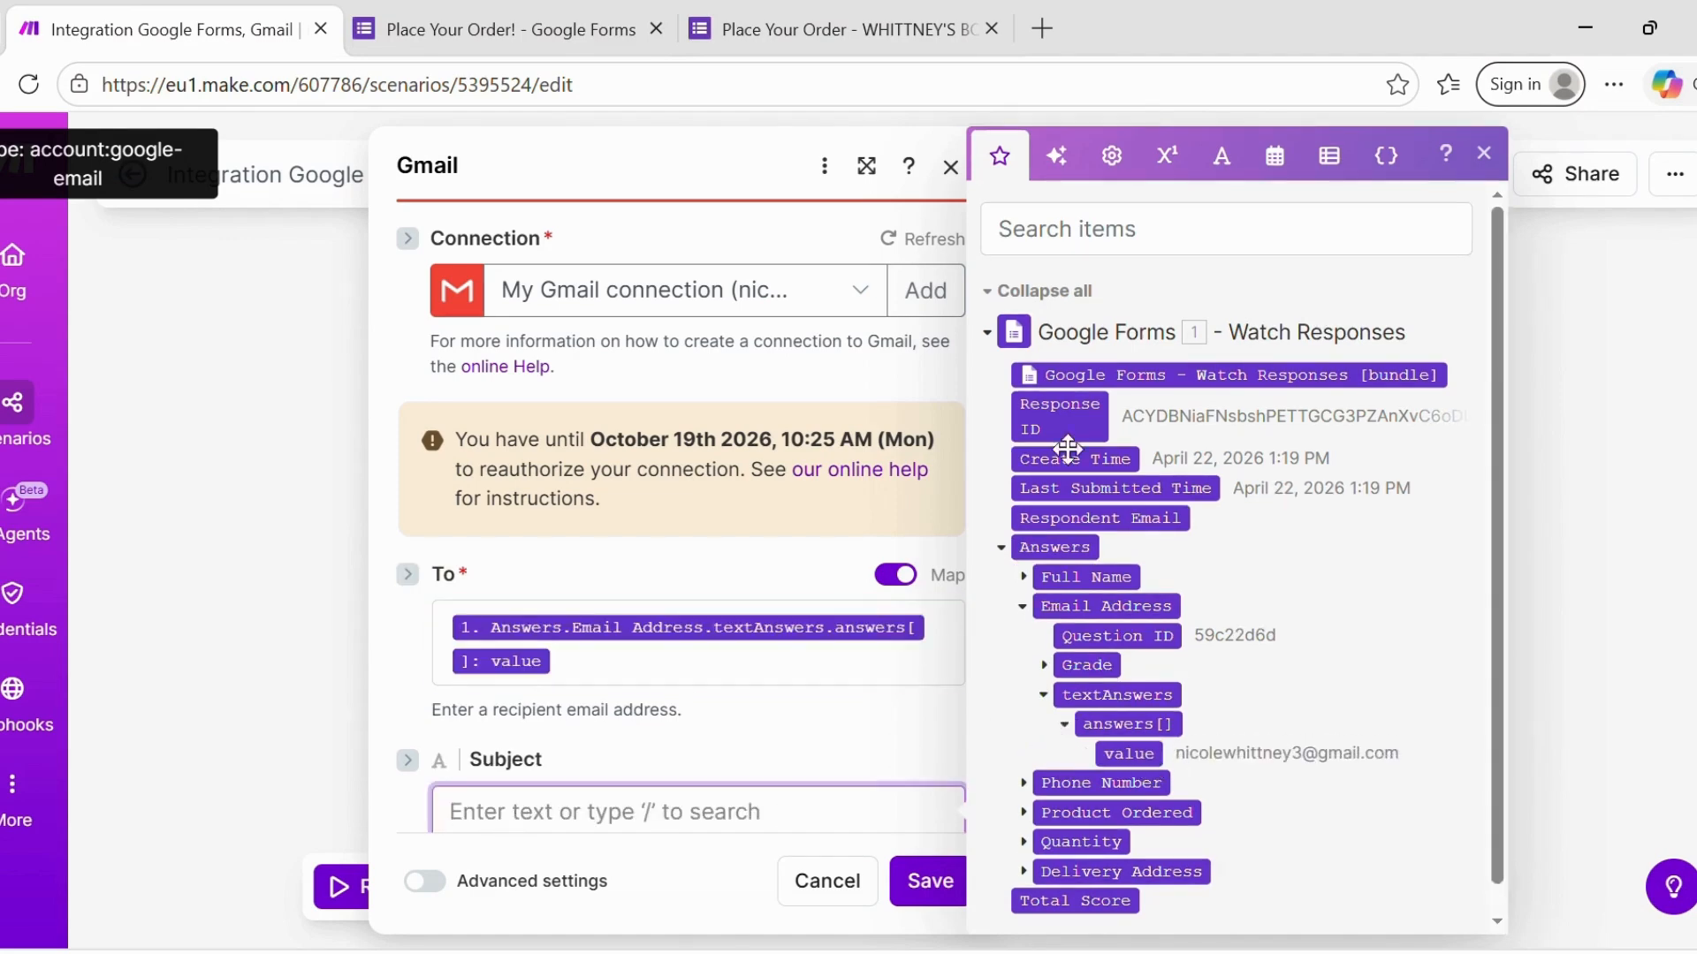
left_click(1484, 153)
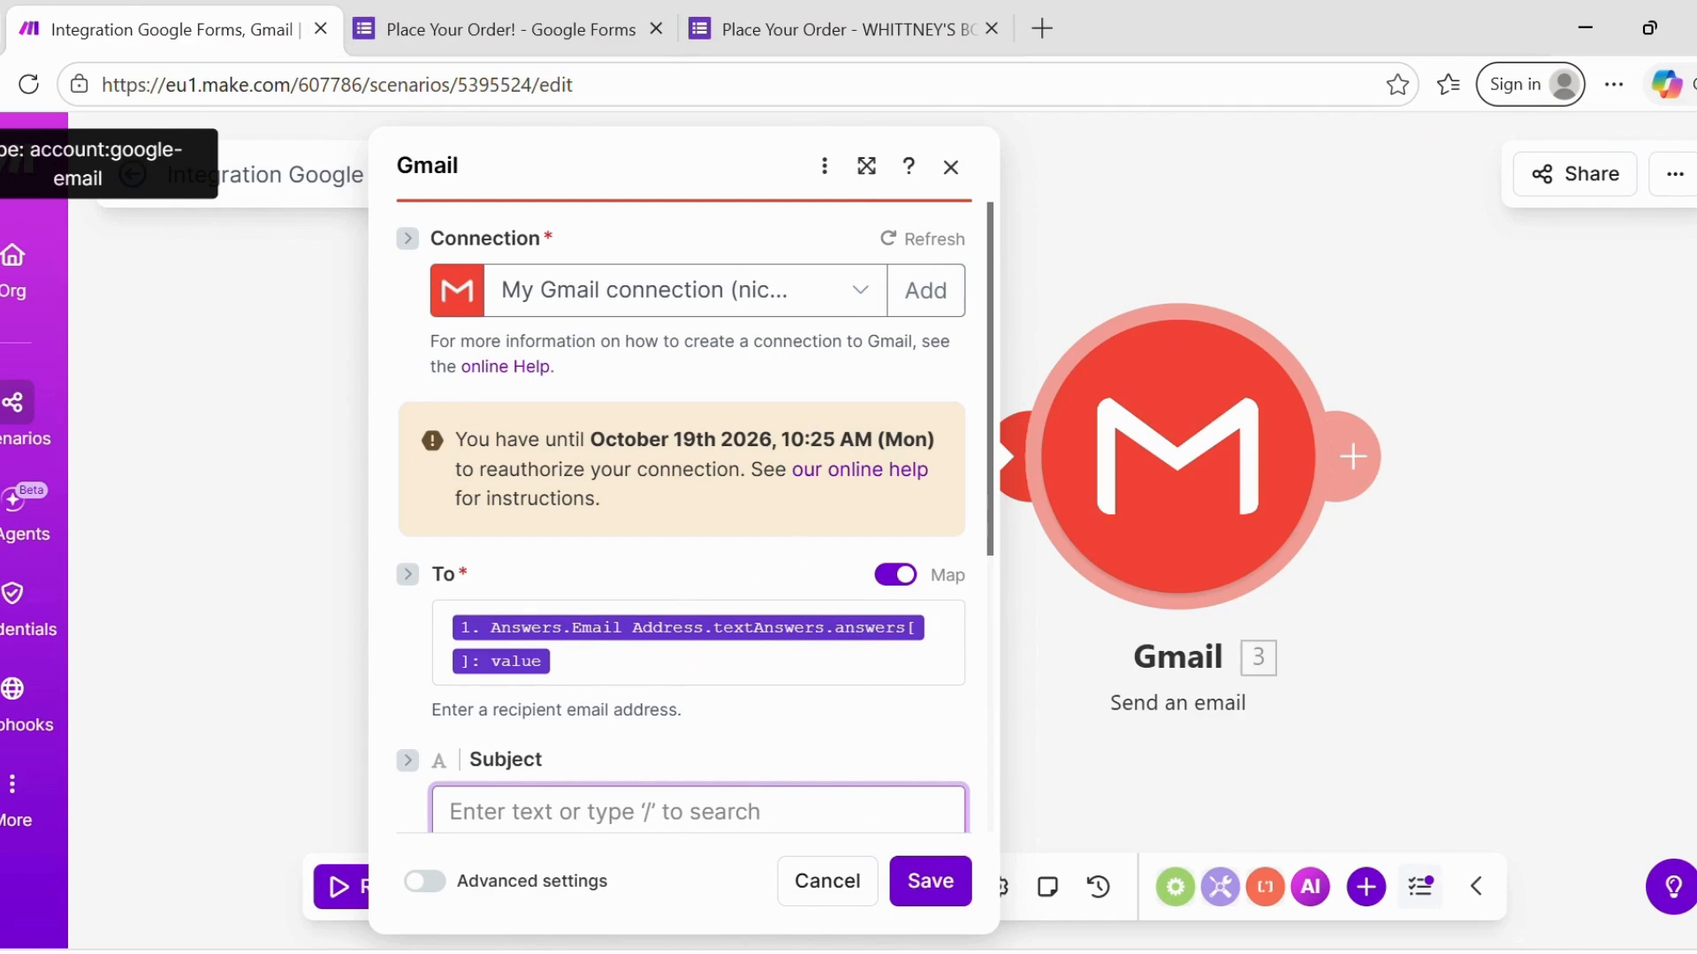
scroll(671, 707, "down", 5)
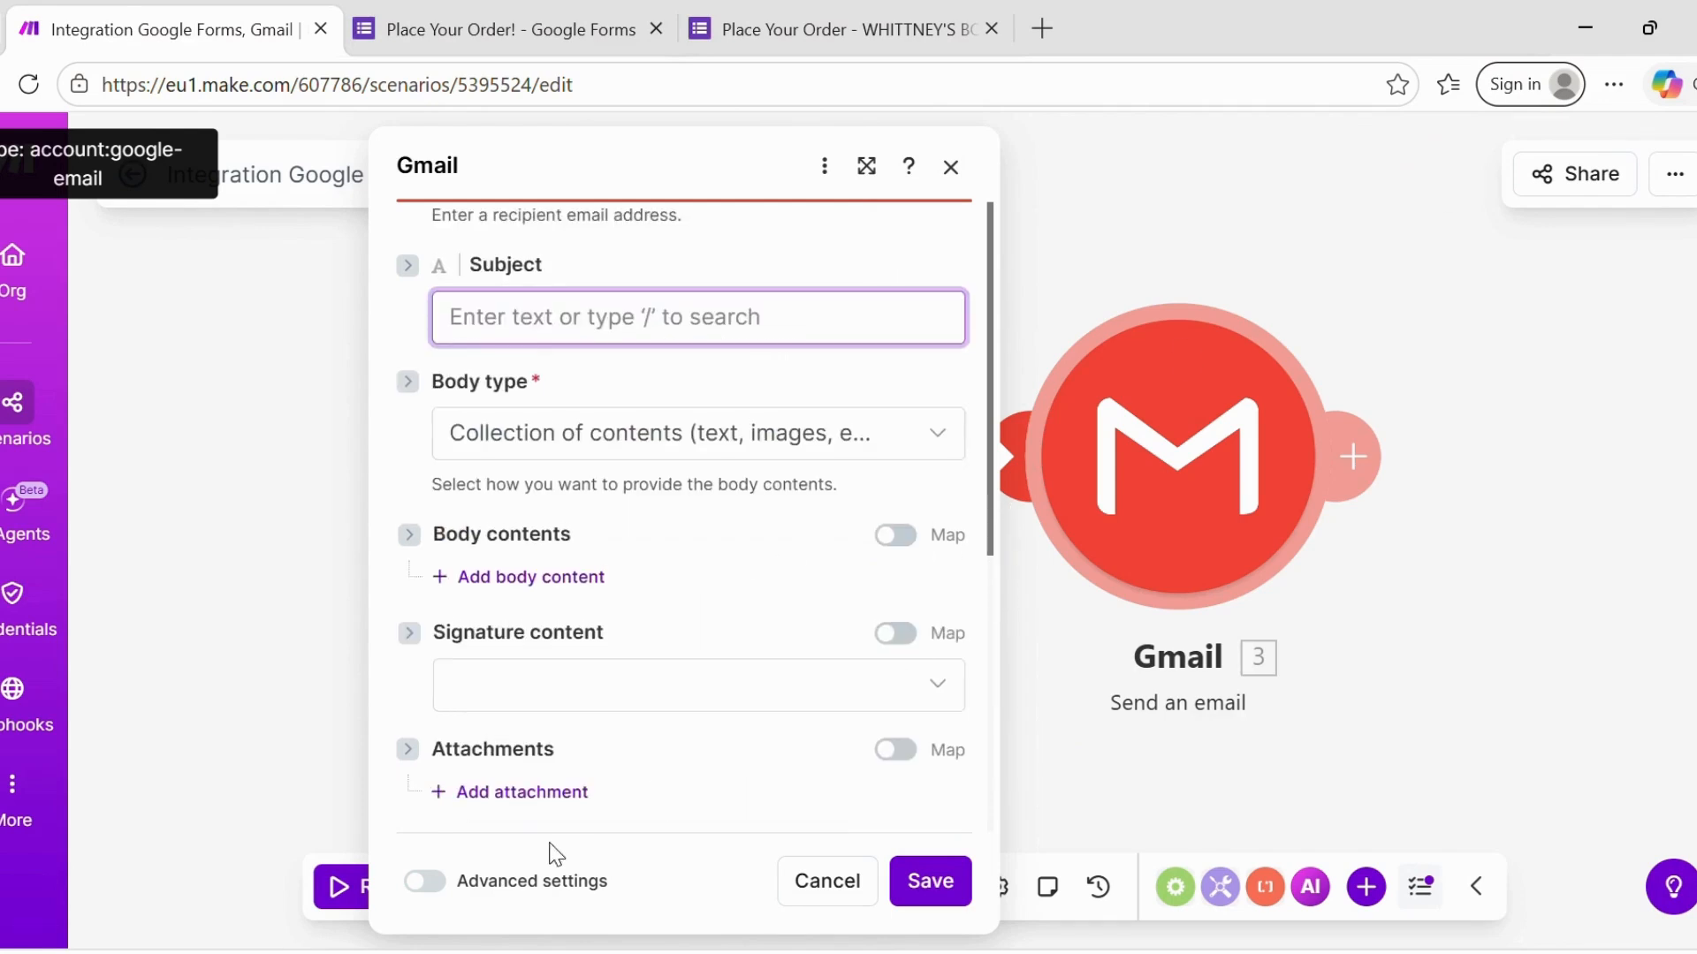
- Set the subject to 'Order Received Successfully!' and the body type to Raw HTML
left_click(989, 415)
scroll(707, 517, "up", 2)
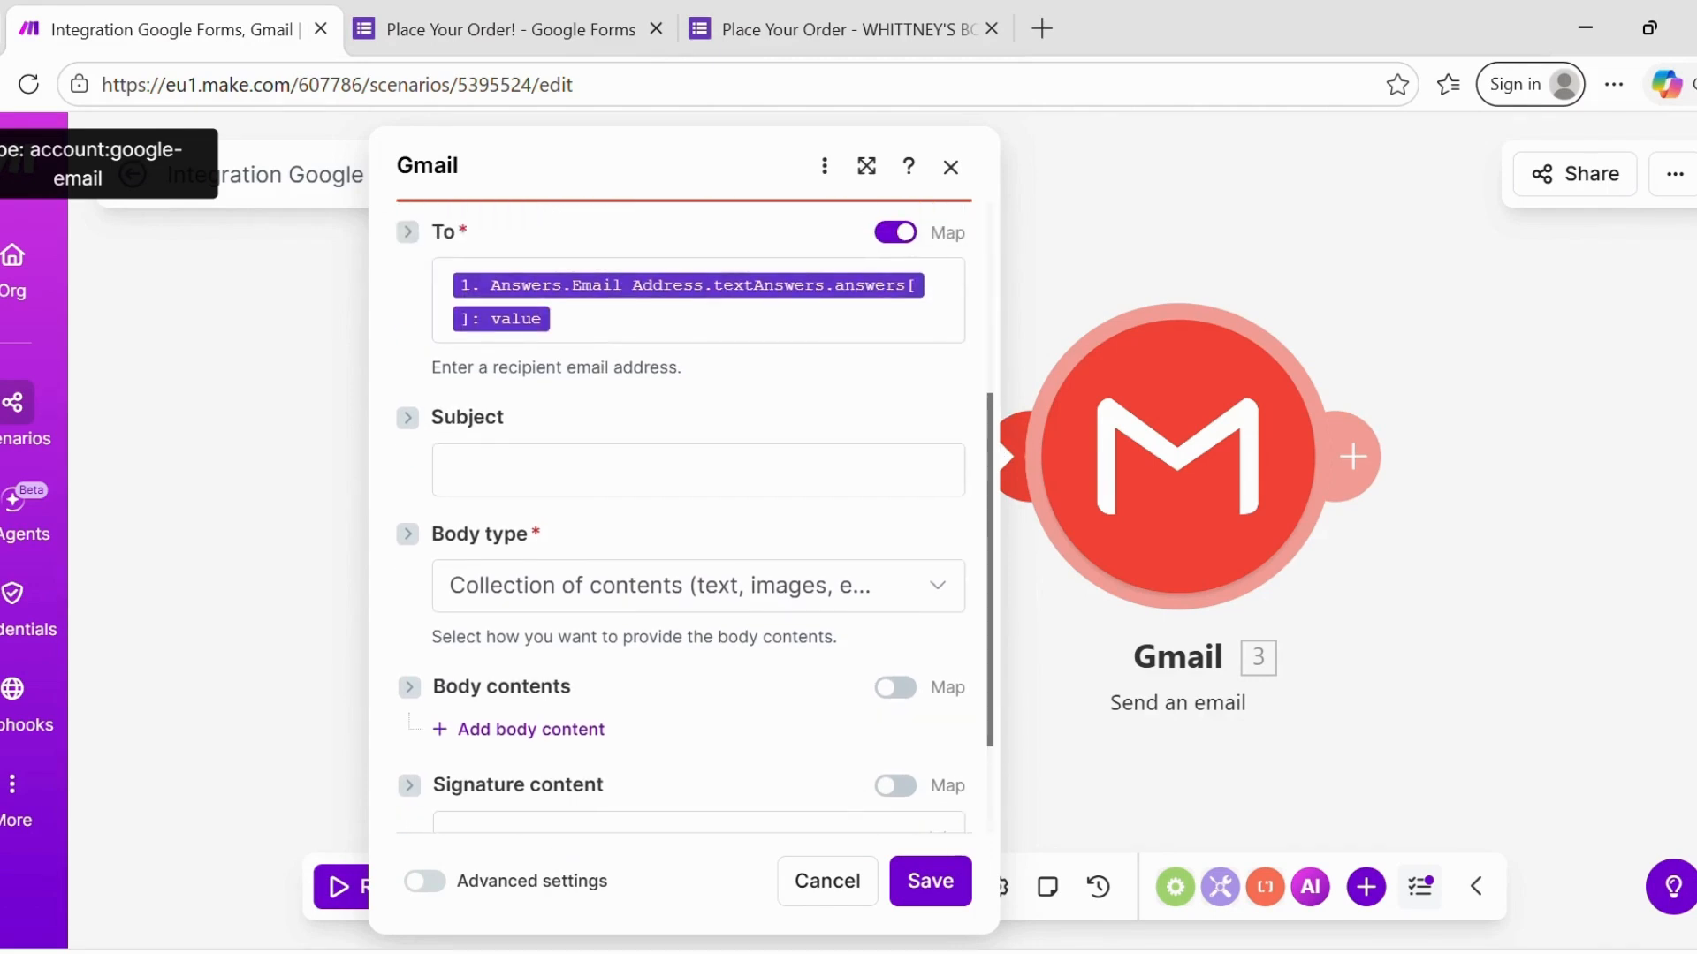
left_click(449, 482)
type("Order Received Successfully")
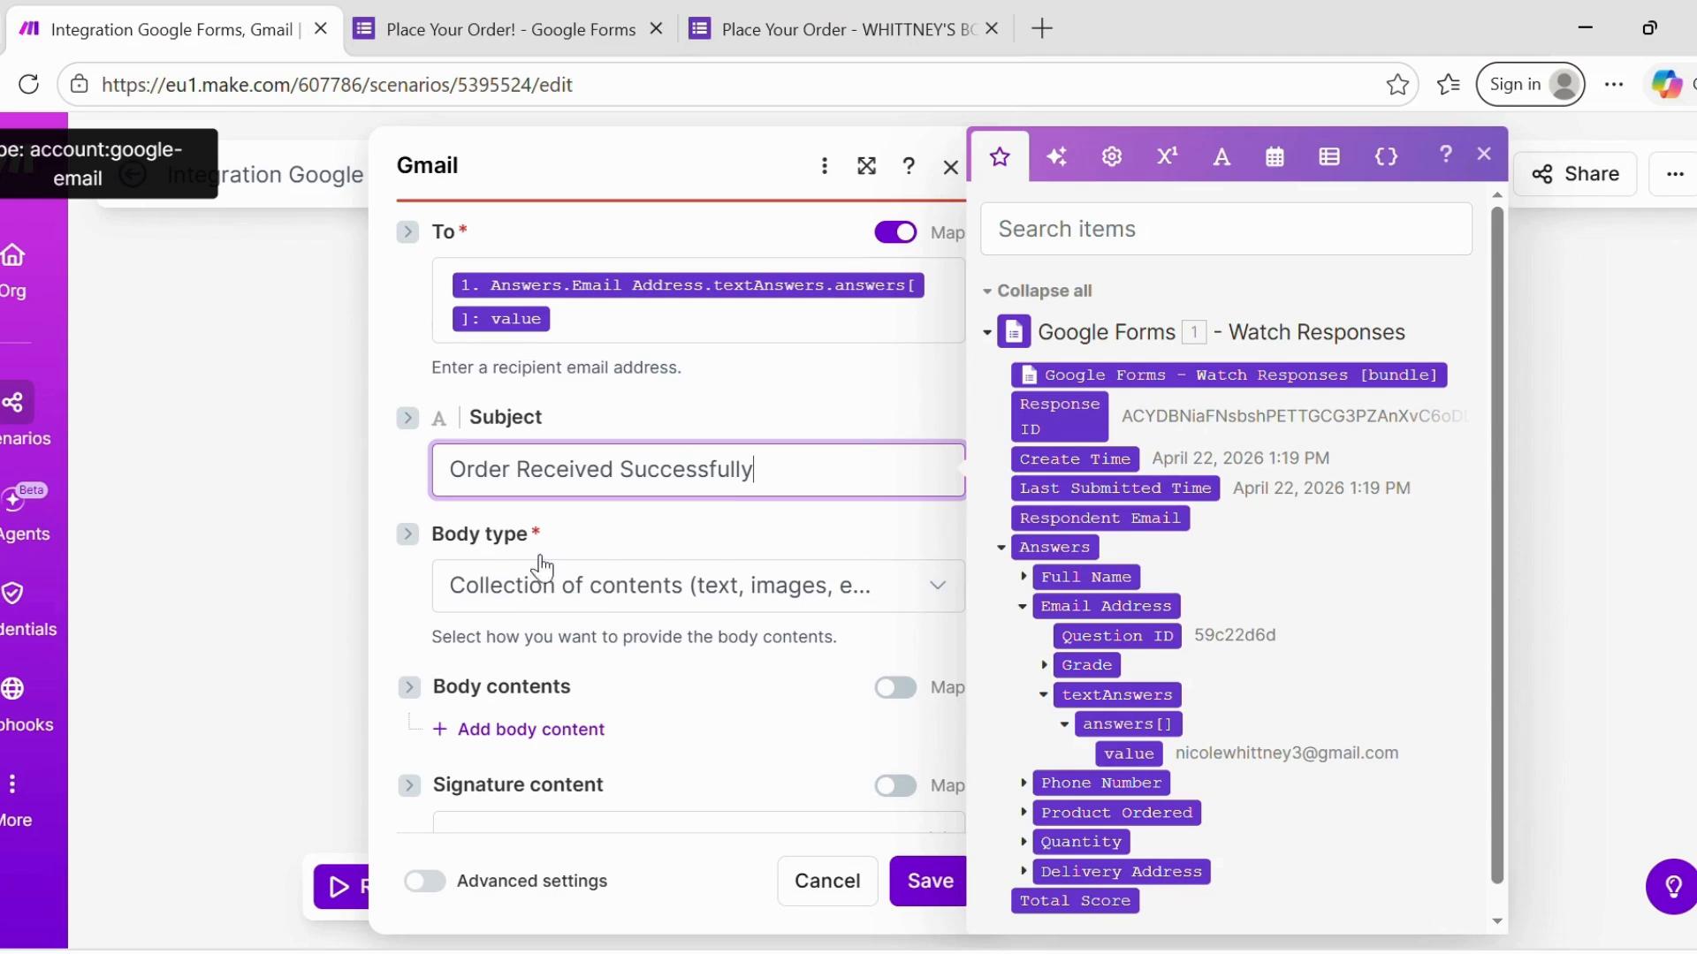
left_click(942, 592)
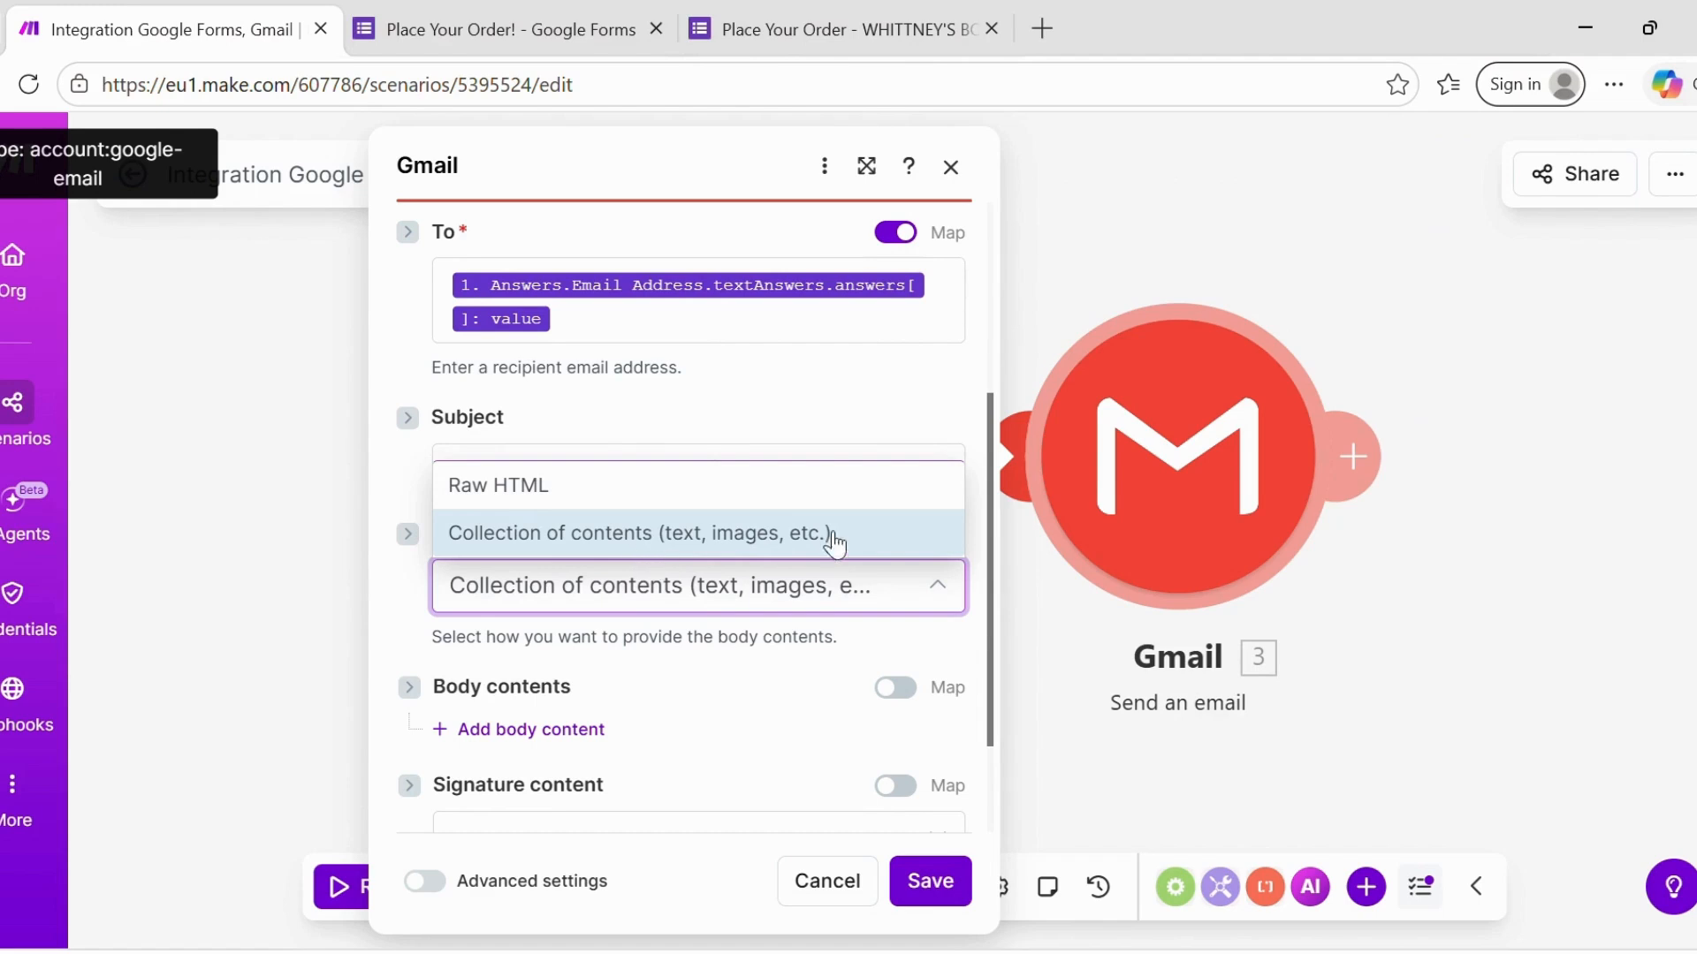
left_click(627, 488)
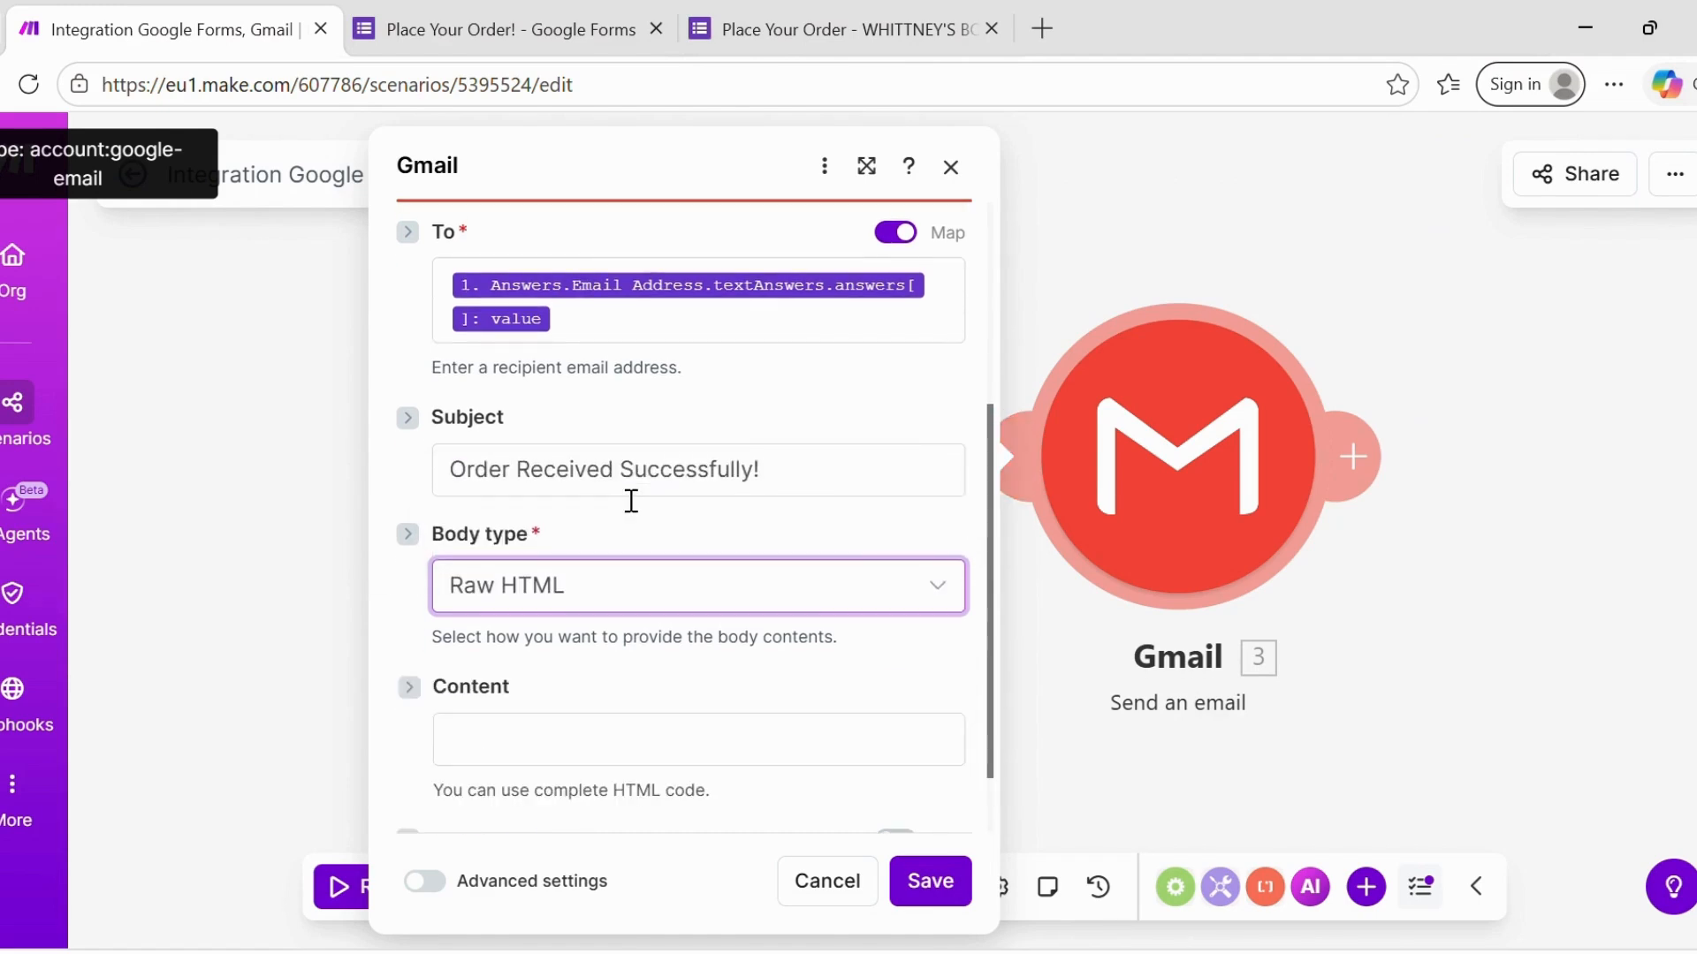
left_click_drag(990, 493, 988, 598)
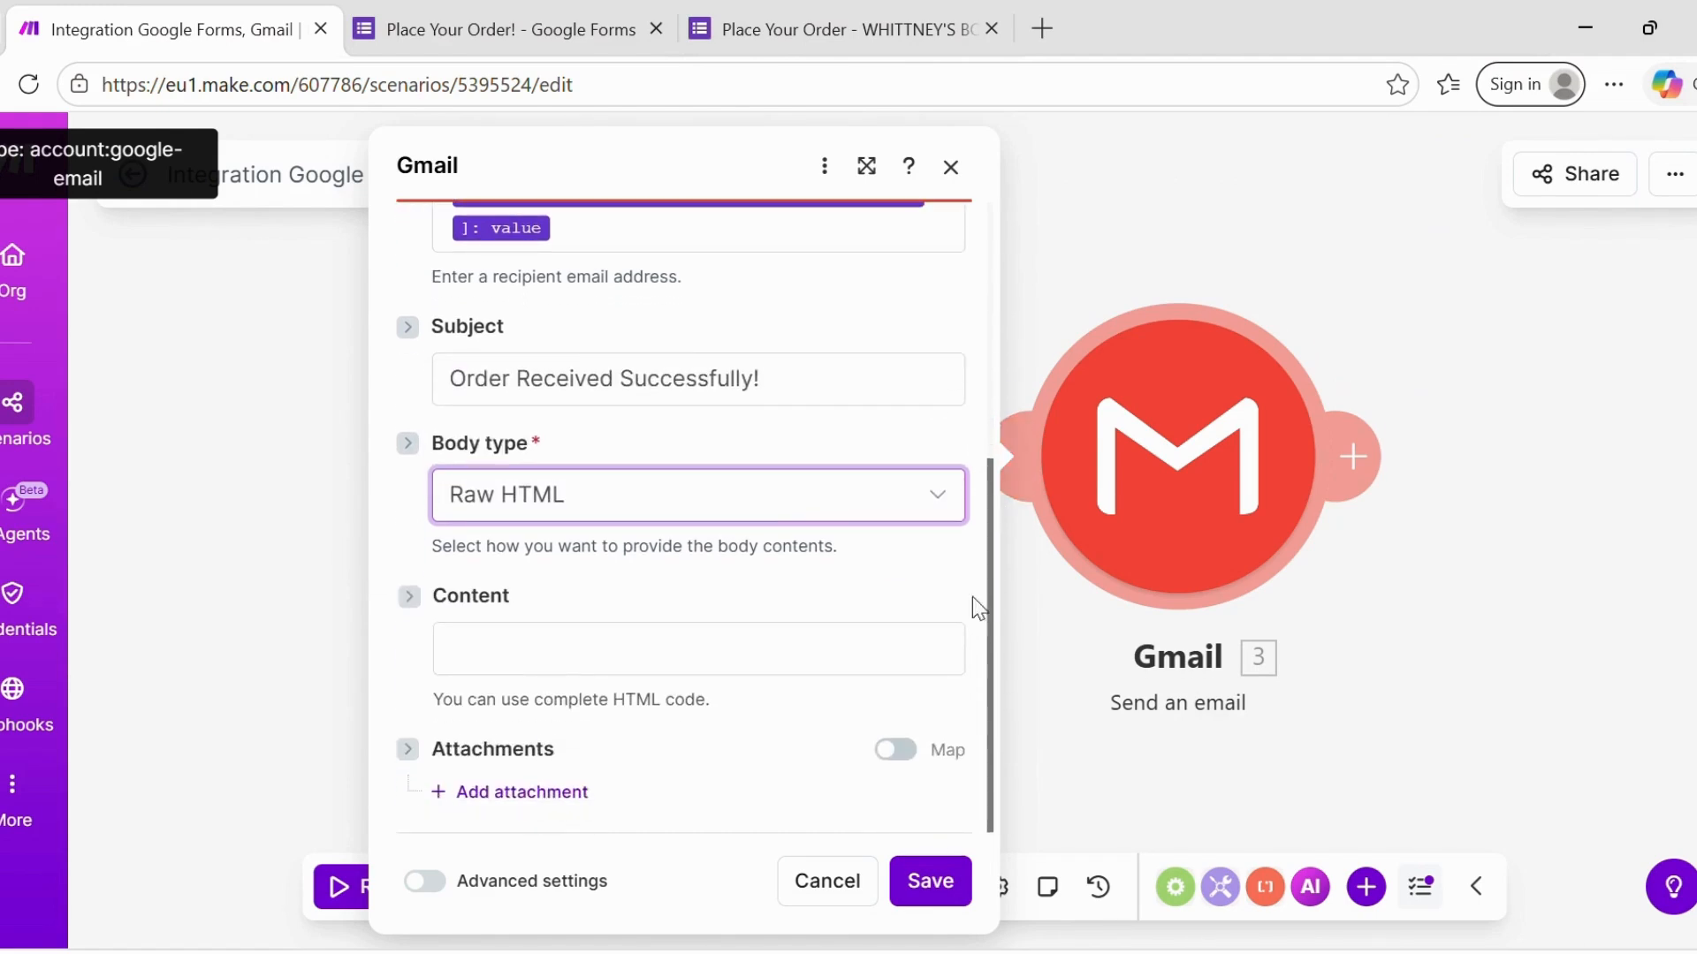
left_click(487, 659)
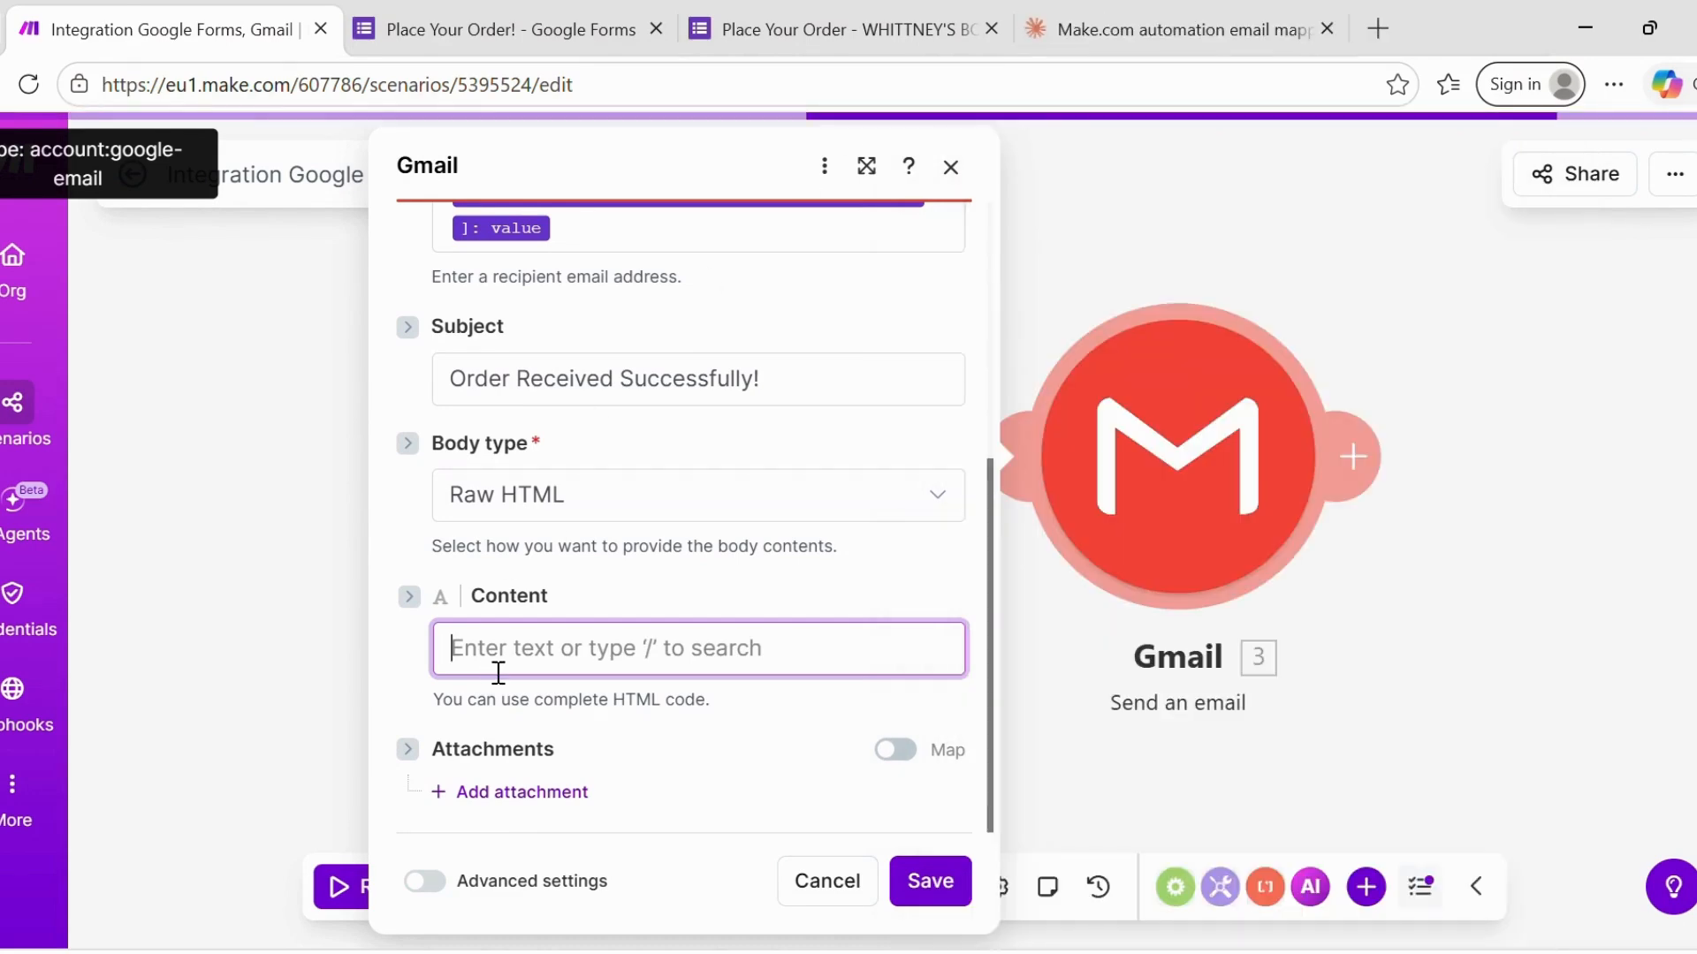
- Paste the HTML confirmation template into Content and delete the greeting's placeholder name
key("ctrl+v")
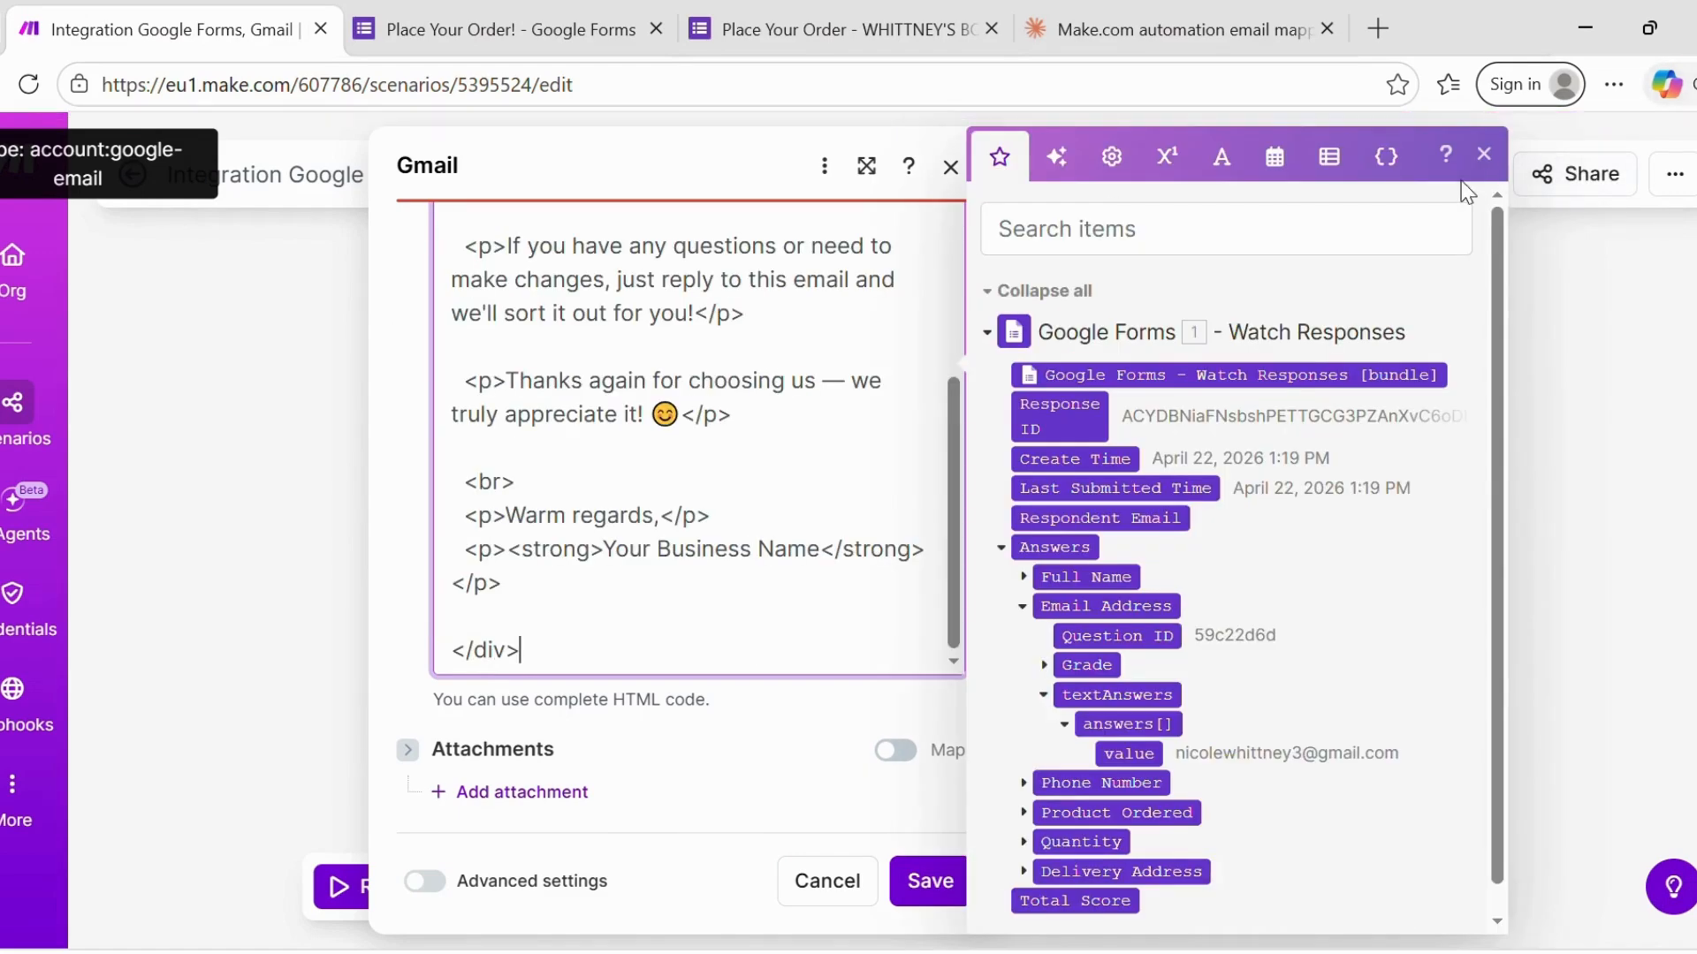
left_click(1484, 167)
scroll(705, 546, "up", 5)
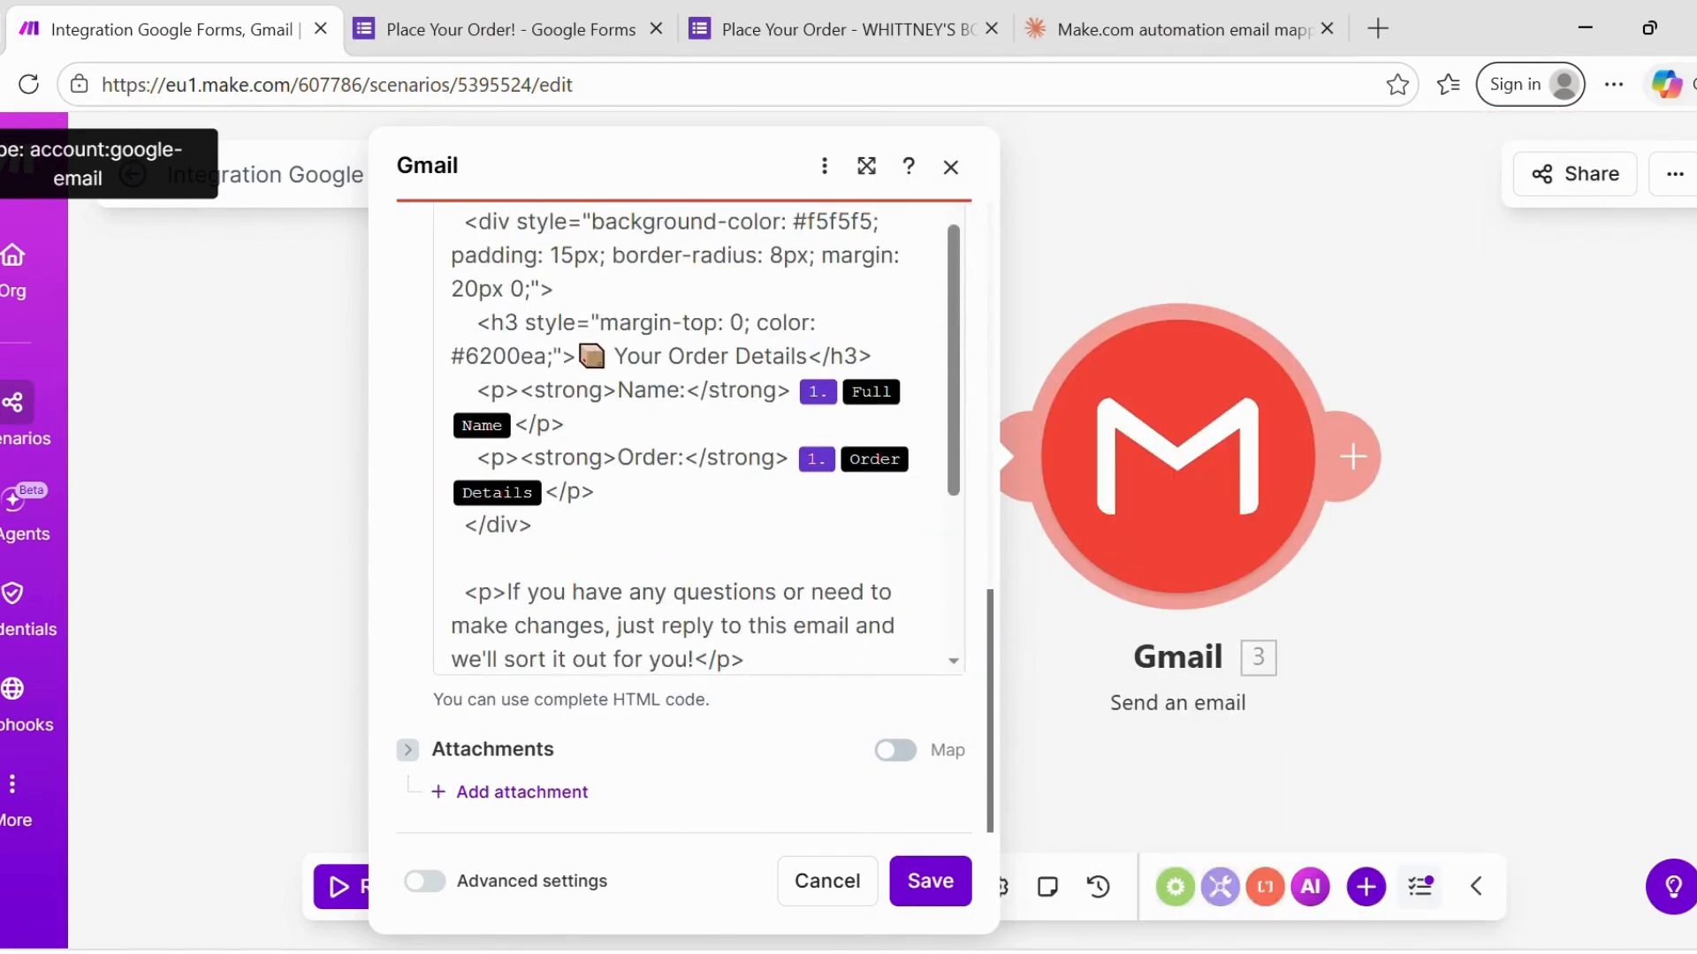
scroll(765, 409, "up", 2)
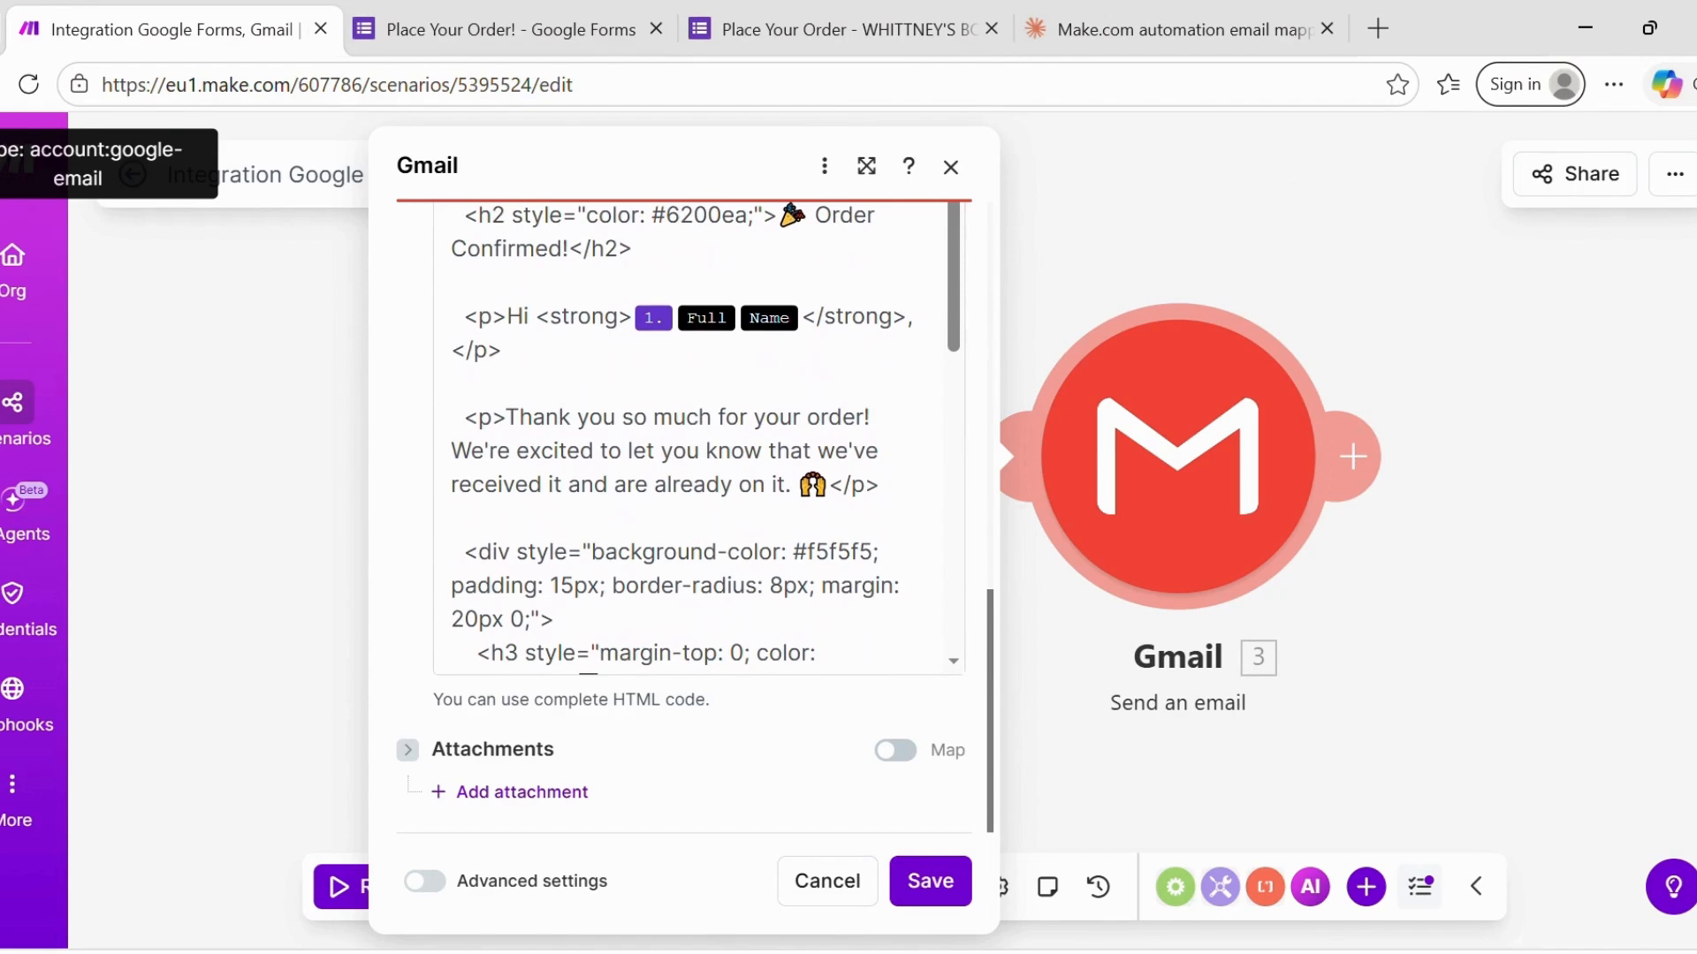
left_click(819, 334)
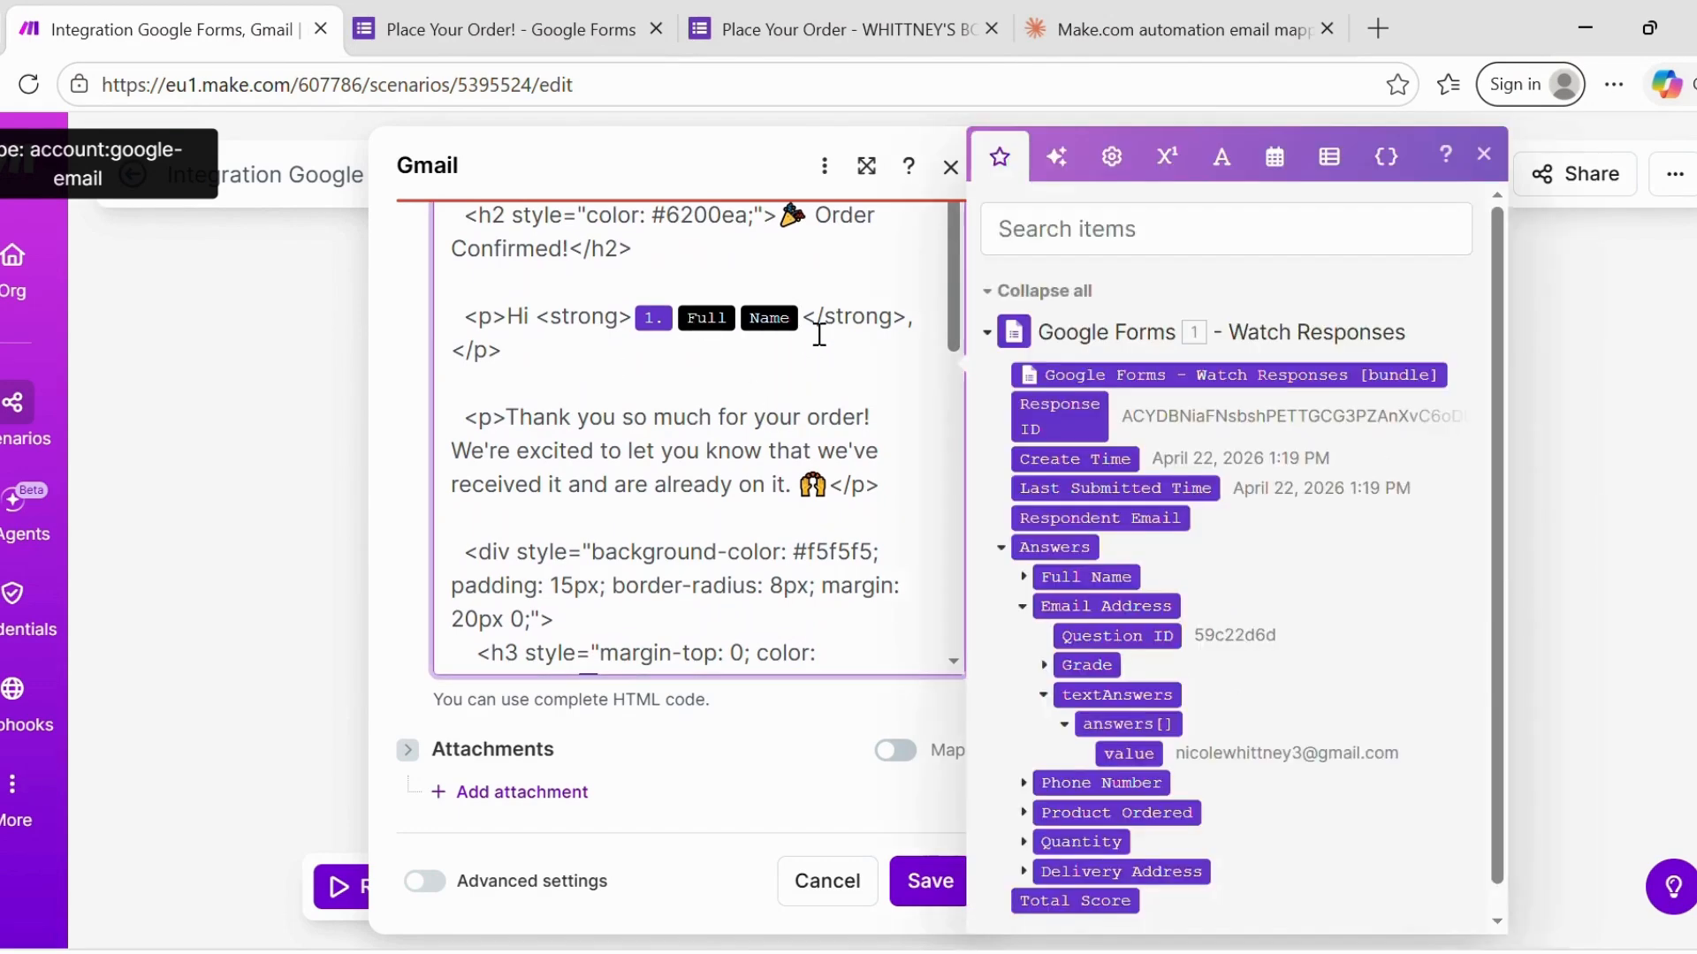
key("BackSpace")
key("BackSpace")
key("BackSpace")
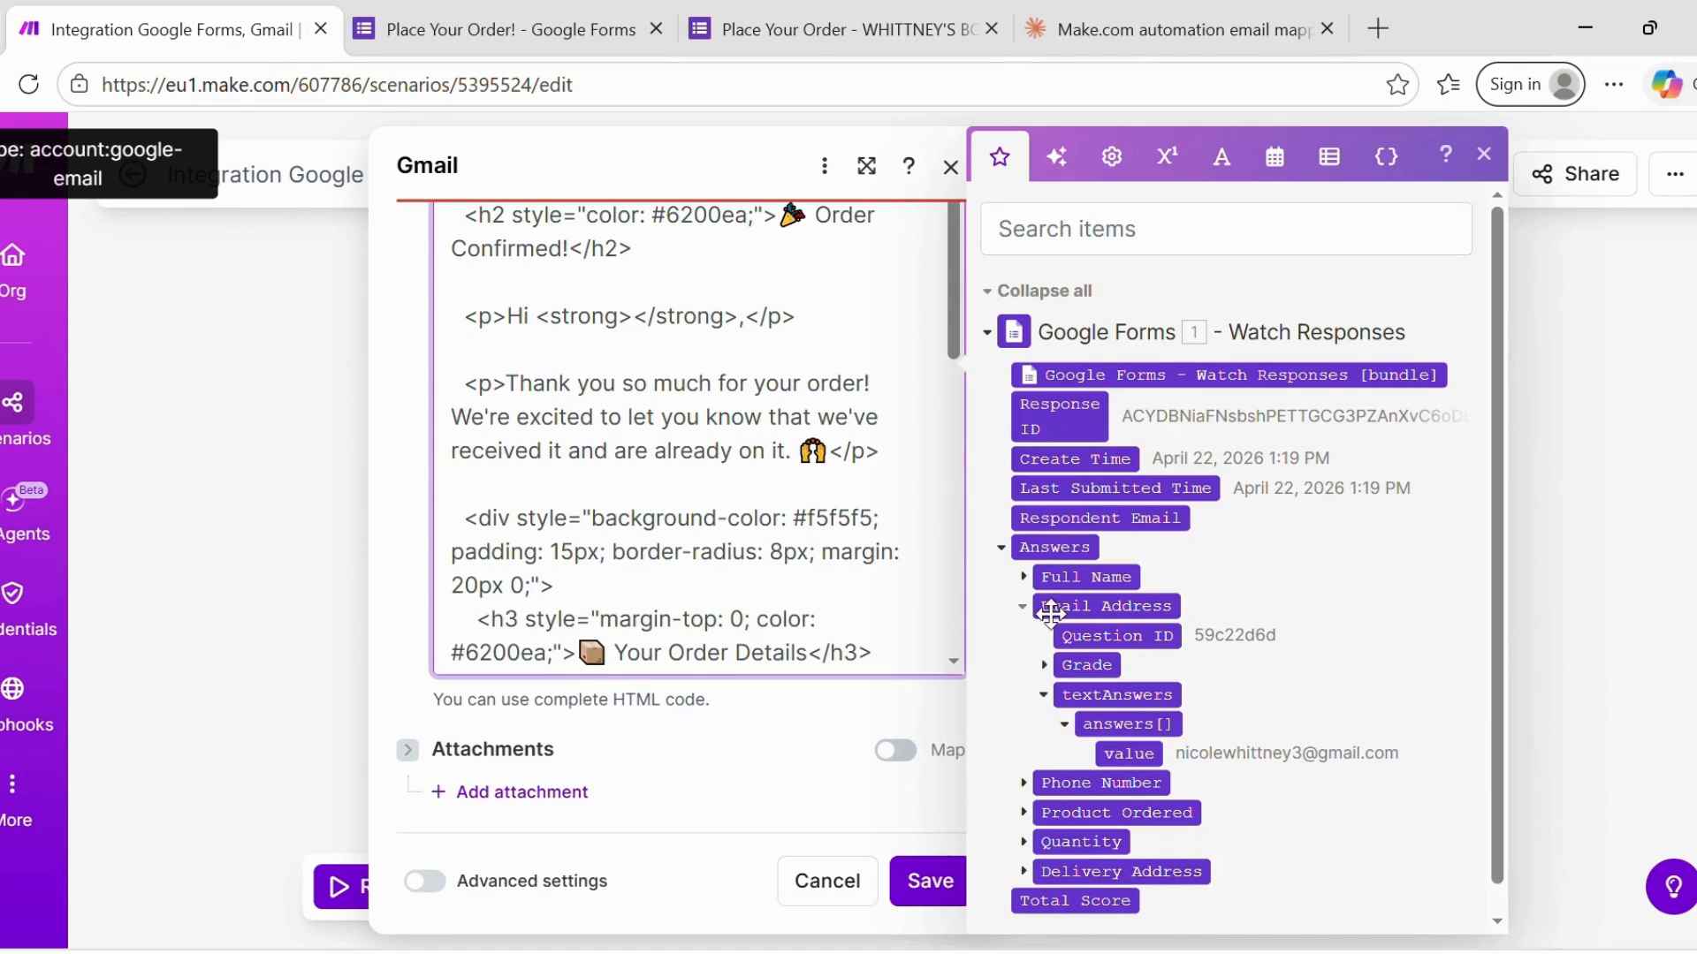
- Insert the Full Name textAnswers answers[] value into the greeting
left_click(1037, 585)
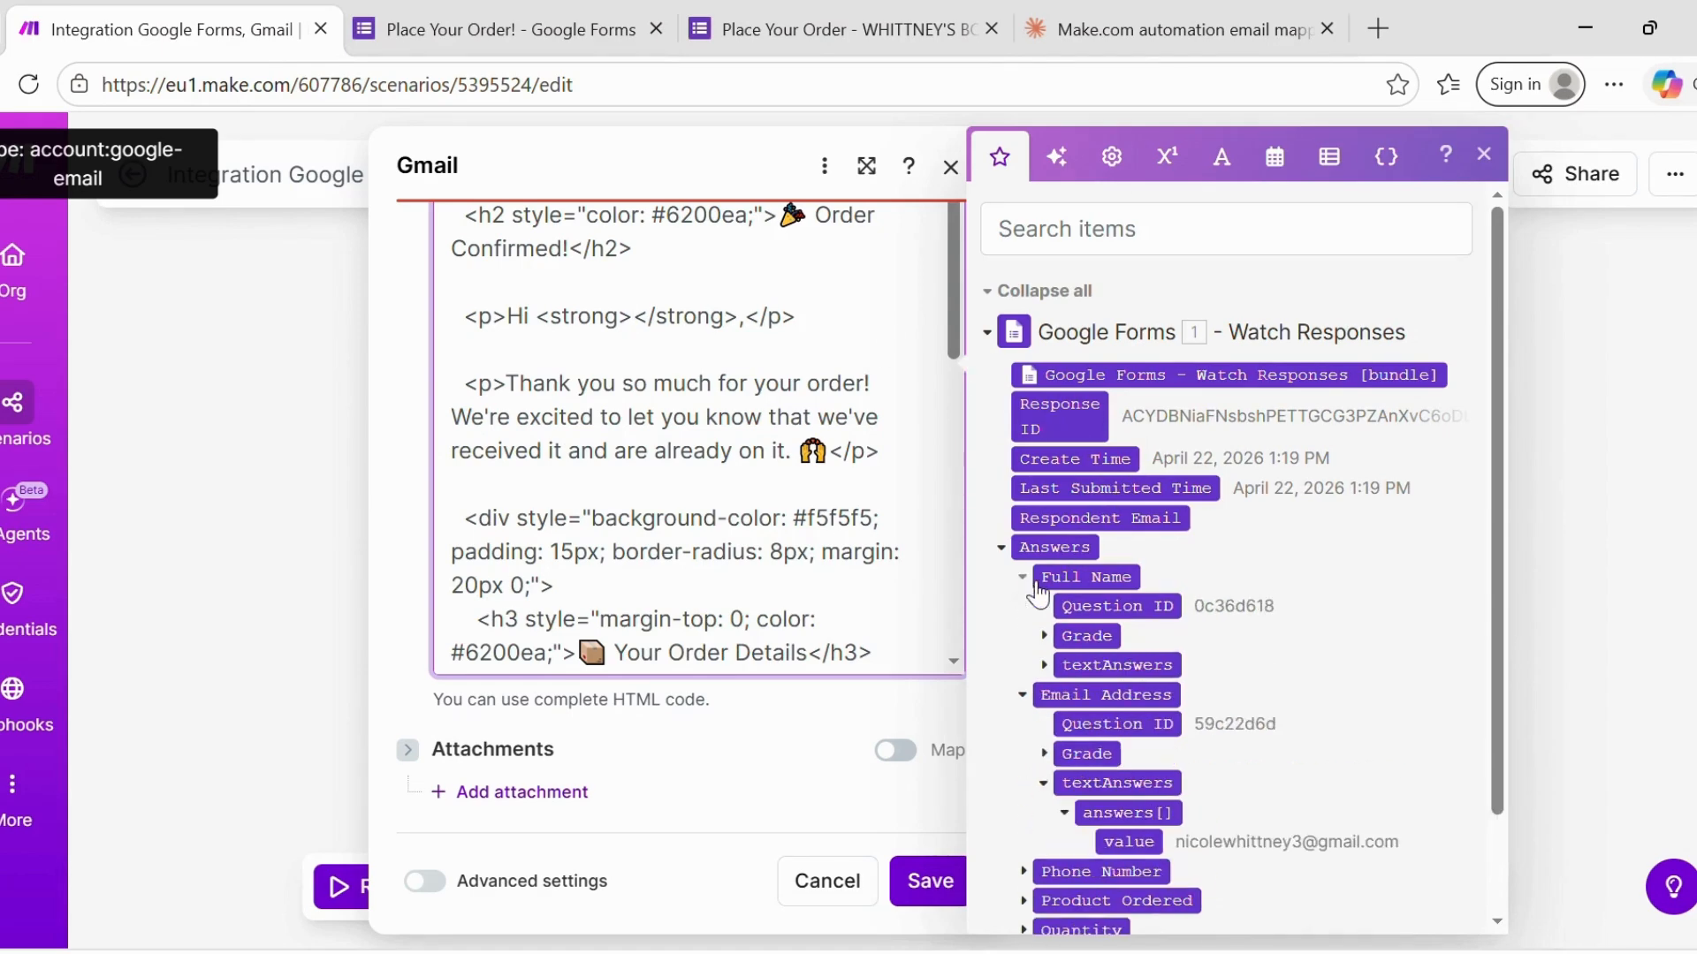
left_click(1058, 669)
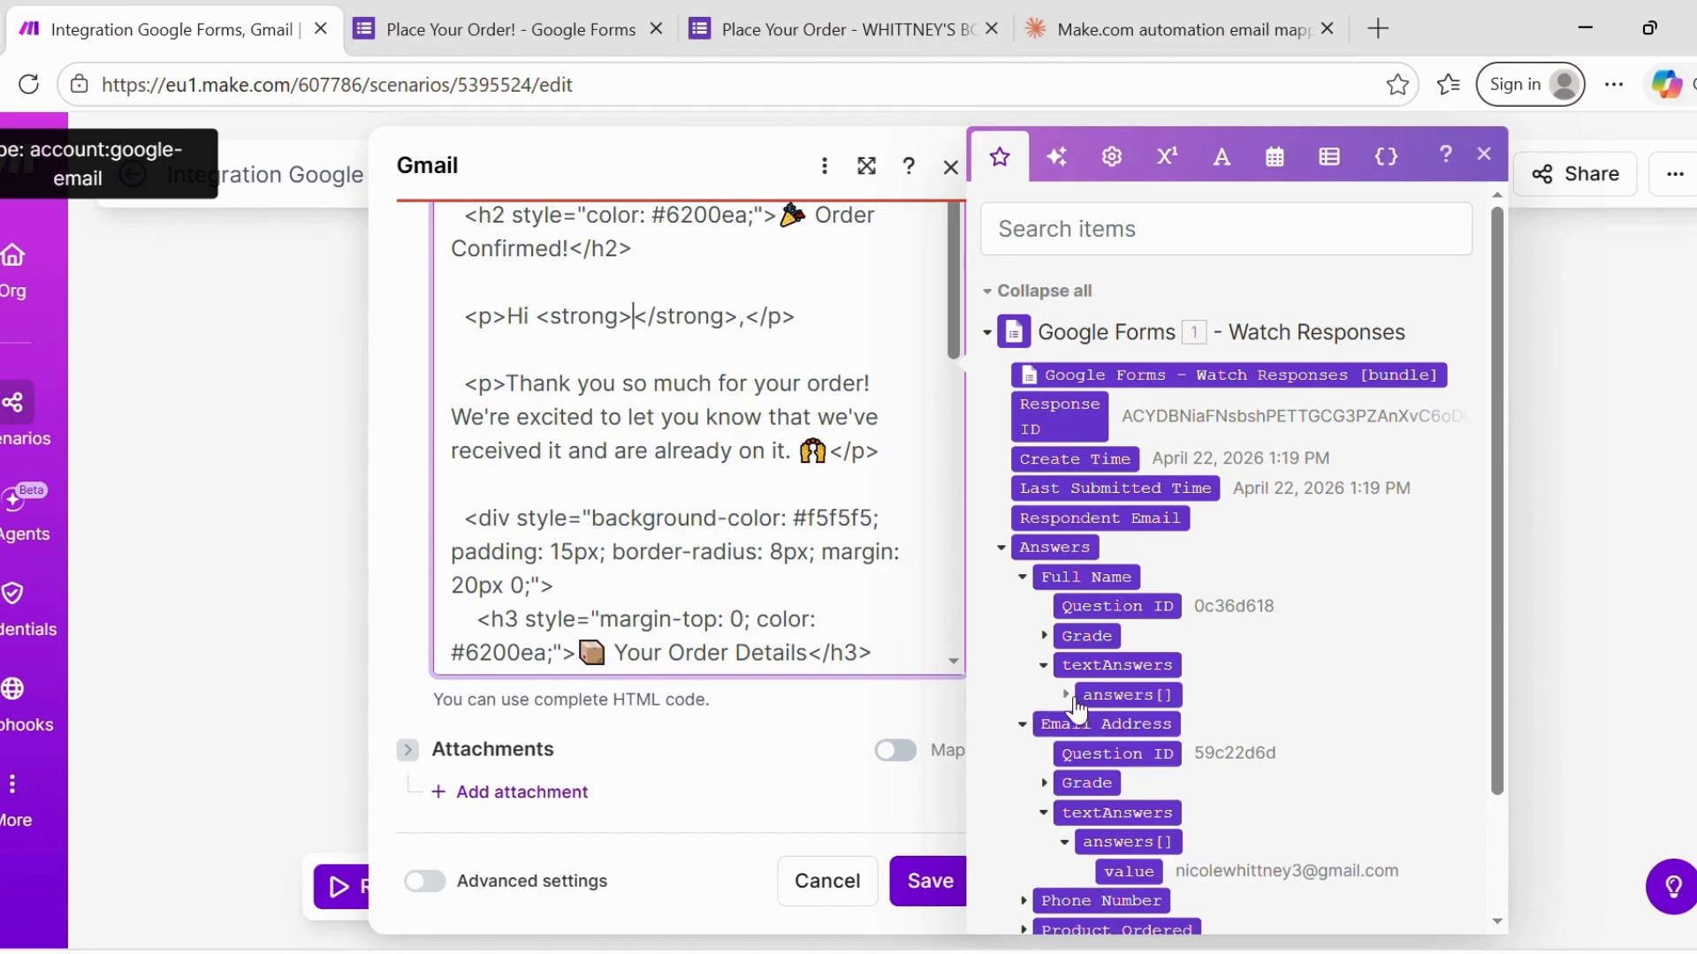
left_click(1088, 698)
left_click(1131, 725)
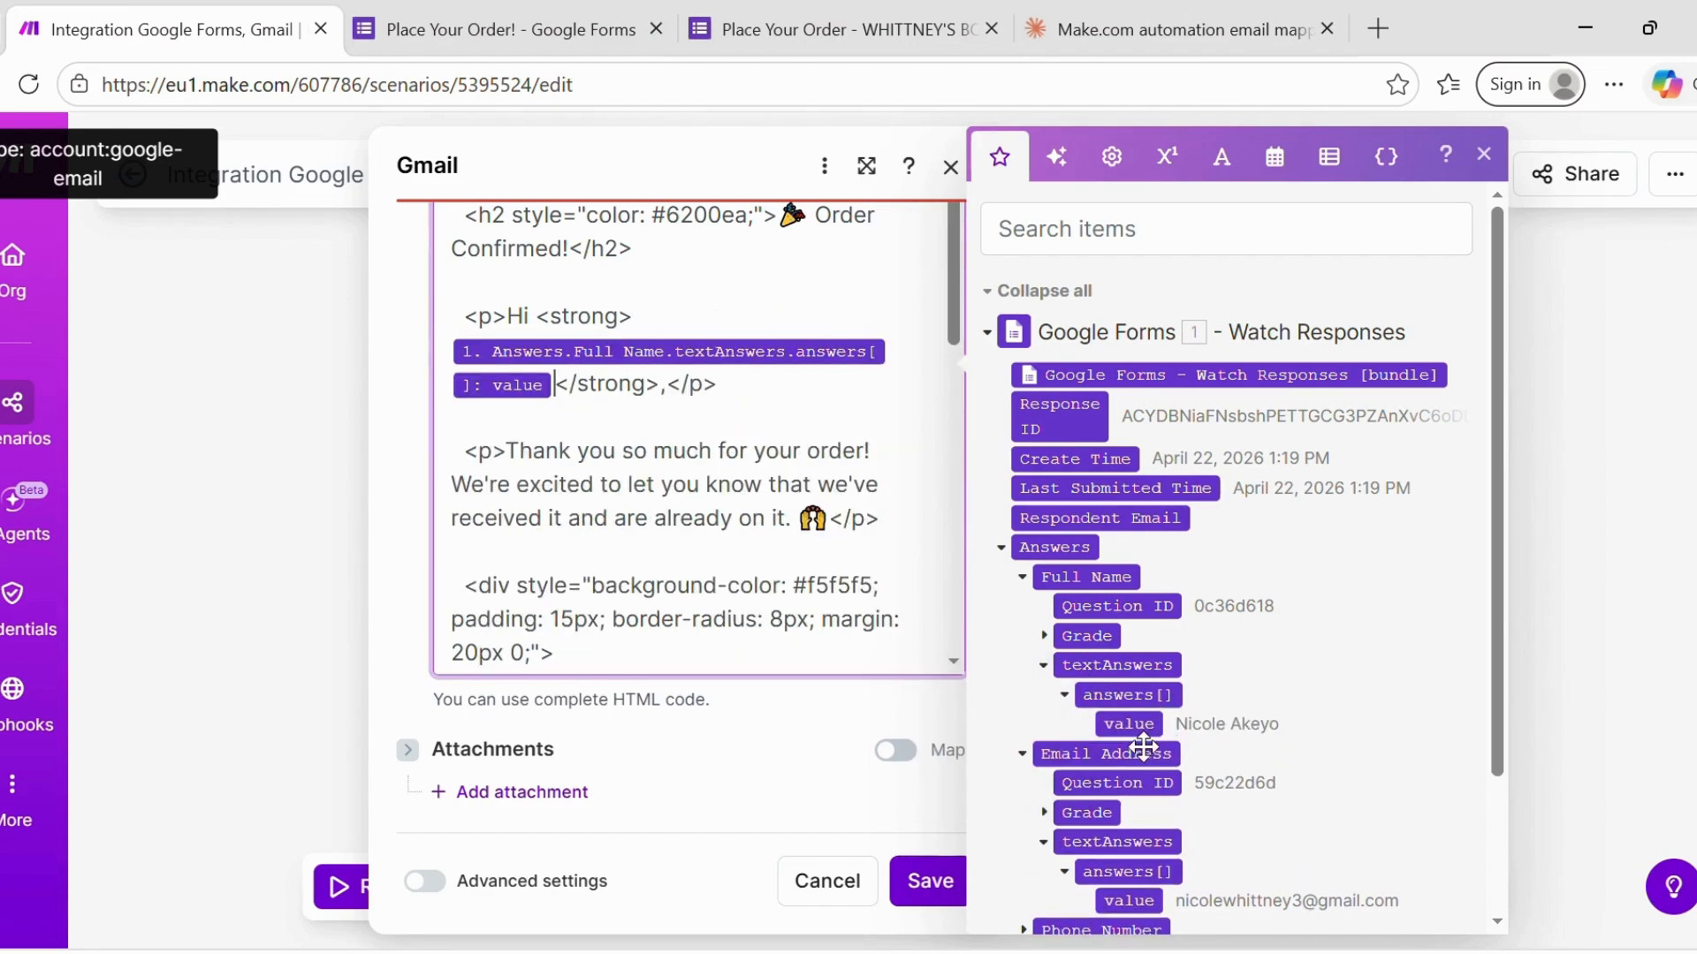
scroll(689, 442, "up", 3)
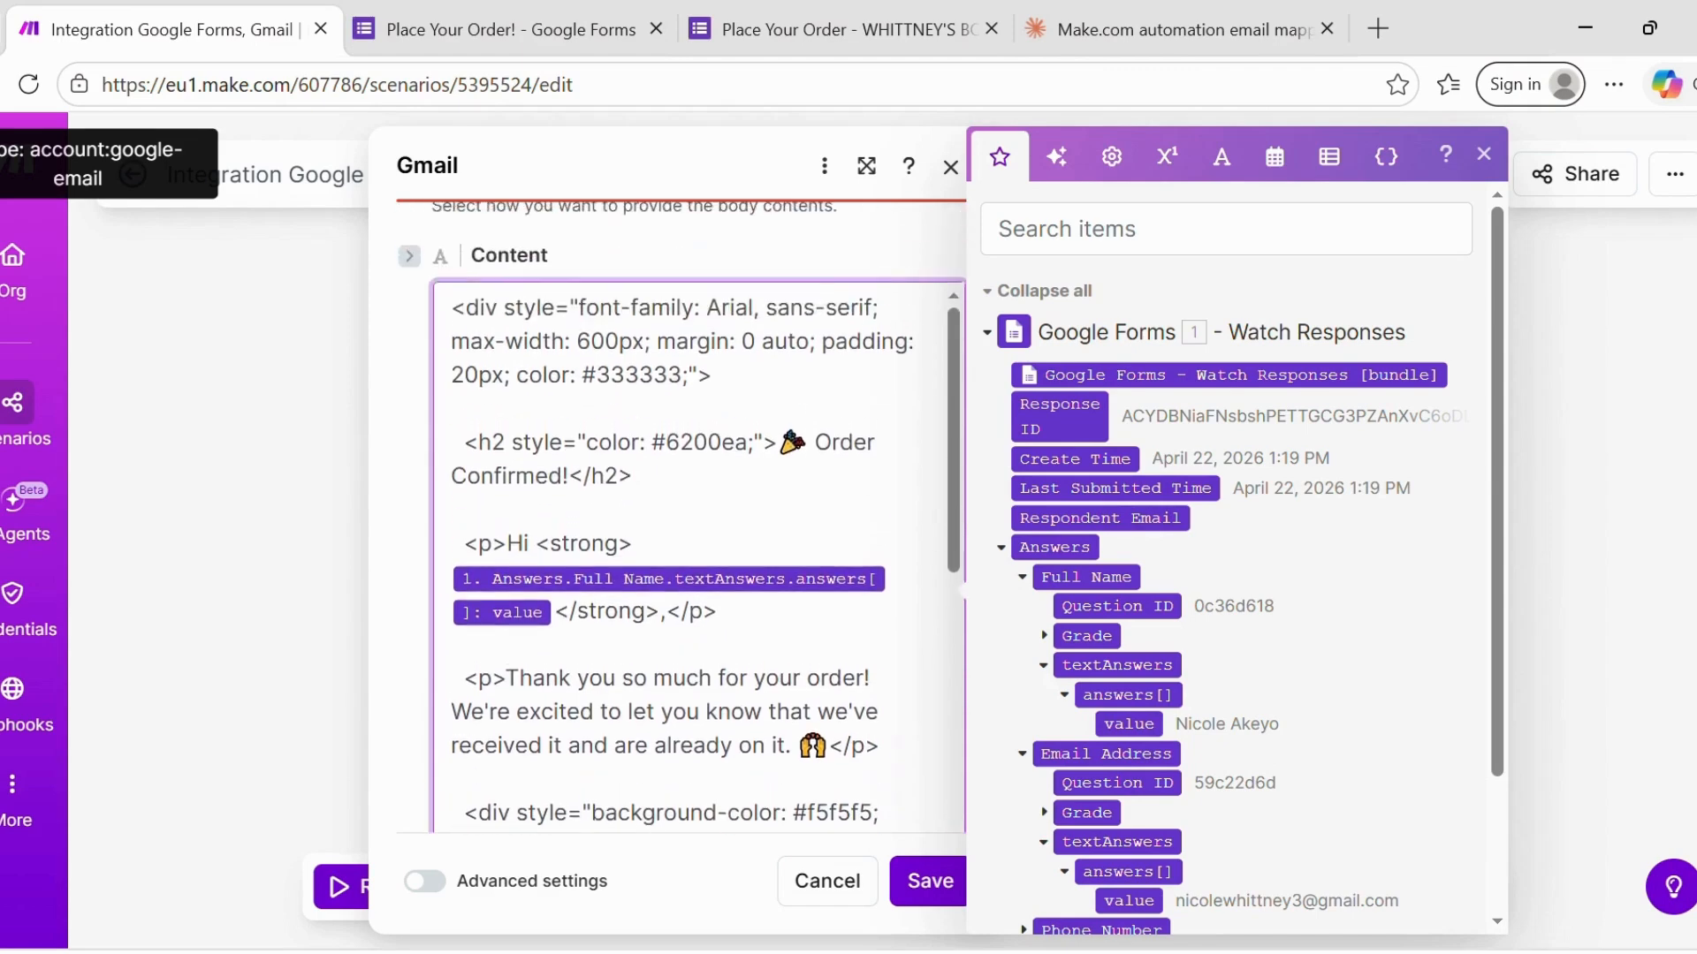
scroll(689, 442, "down", 5)
scroll(689, 442, "down", 3)
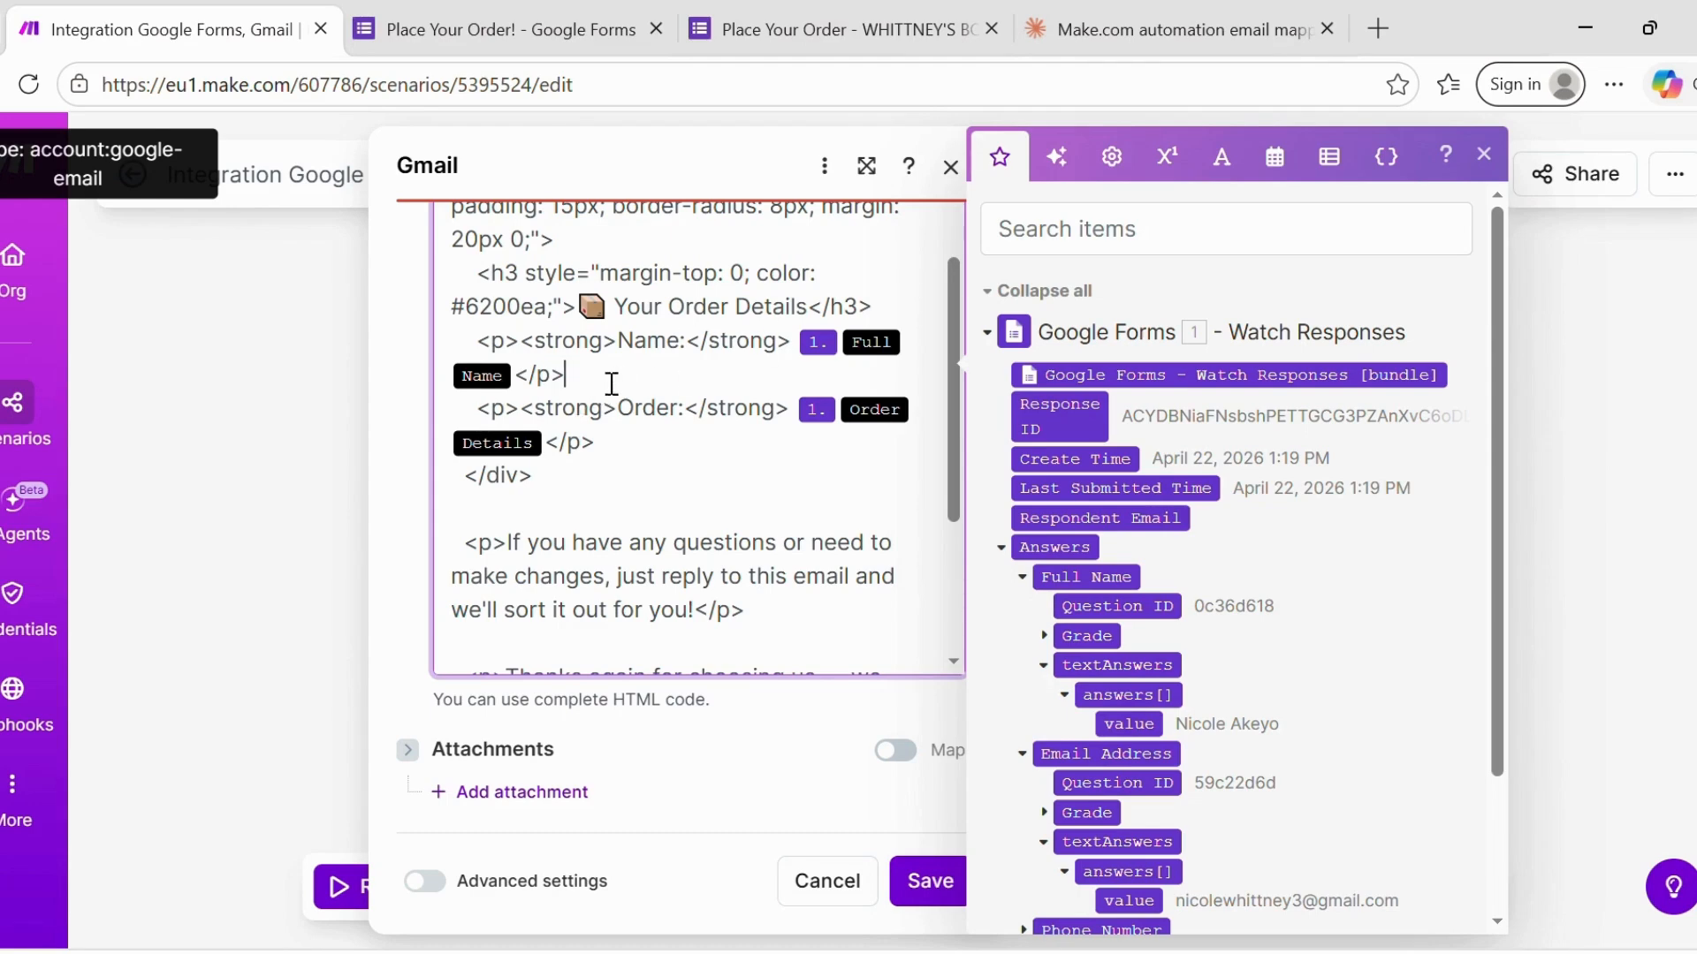
- Remove the placeholder Name and order details, then map Product Ordered value after 'Order:' plus a comma
key("BackSpace")
key("BackSpace")
key("BackSpace")
key("BackSpace")
key("BackSpace")
key("BackSpace")
key("BackSpace")
key("BackSpace")
key("BackSpace")
key("BackSpace")
key("BackSpace")
key("BackSpace")
key("BackSpace")
key("BackSpace")
key("BackSpace")
key("BackSpace")
key("BackSpace")
key("BackSpace")
key("BackSpace")
key("BackSpace")
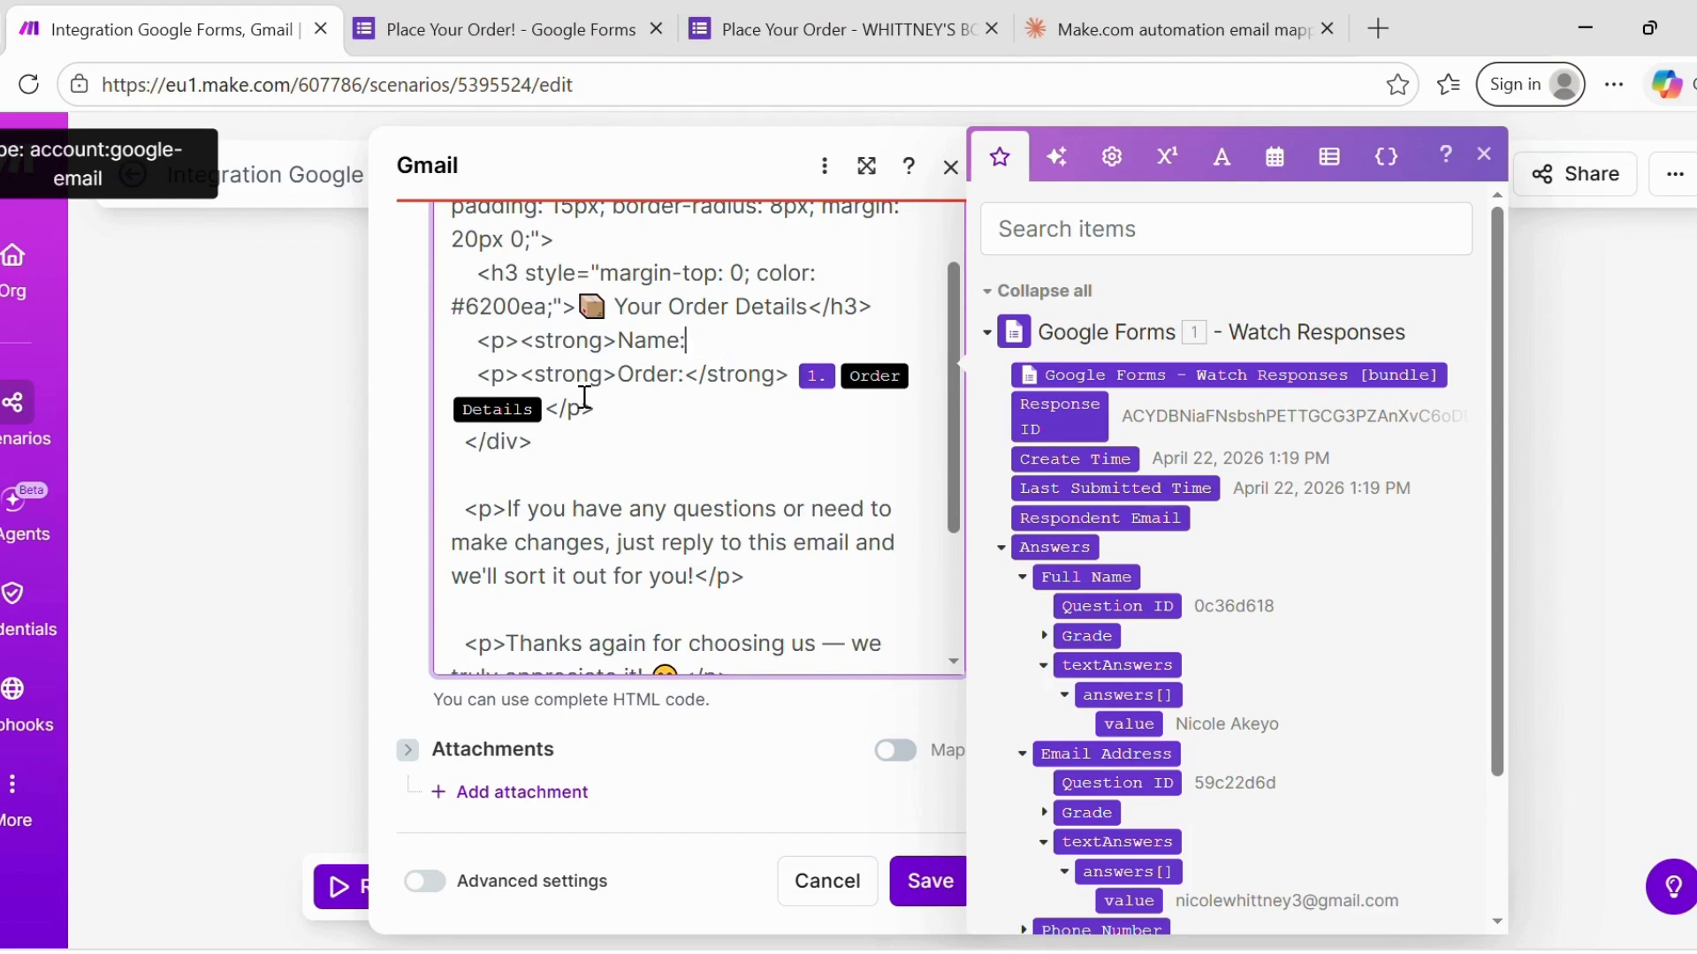
key("BackSpace")
key("BackSpace")
key("BackSpace")
key("BackSpace")
key("BackSpace")
key("BackSpace")
key("BackSpace")
key("BackSpace")
key("BackSpace")
key("BackSpace")
key("BackSpace")
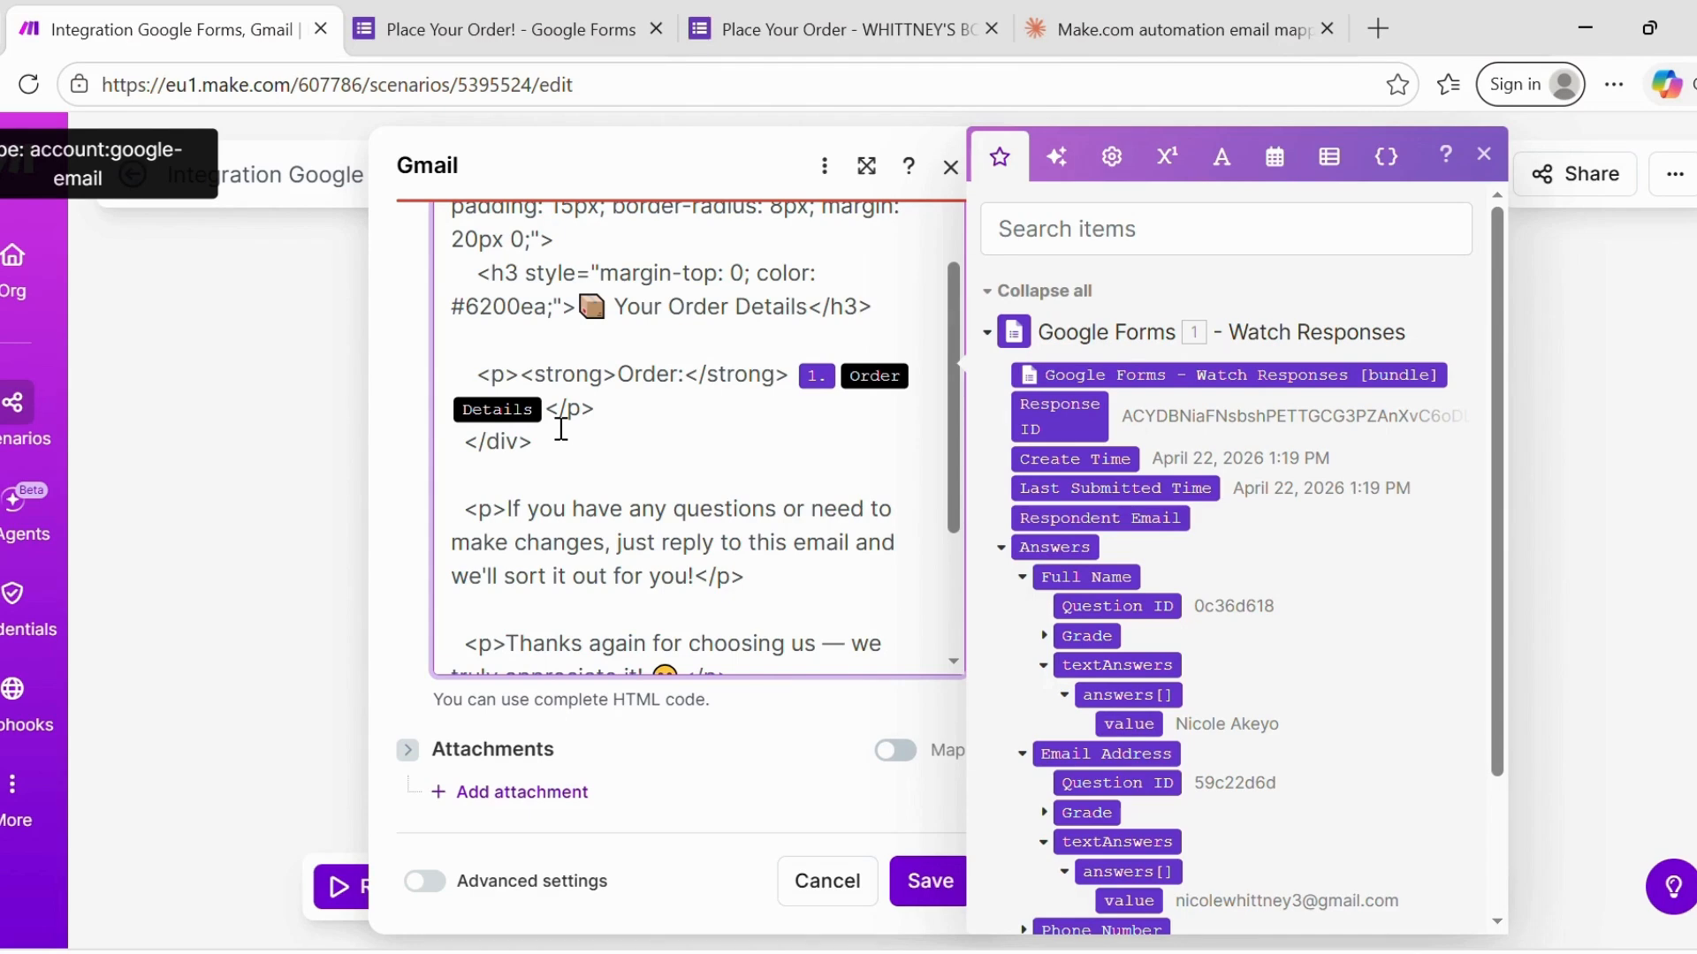
key("BackSpace")
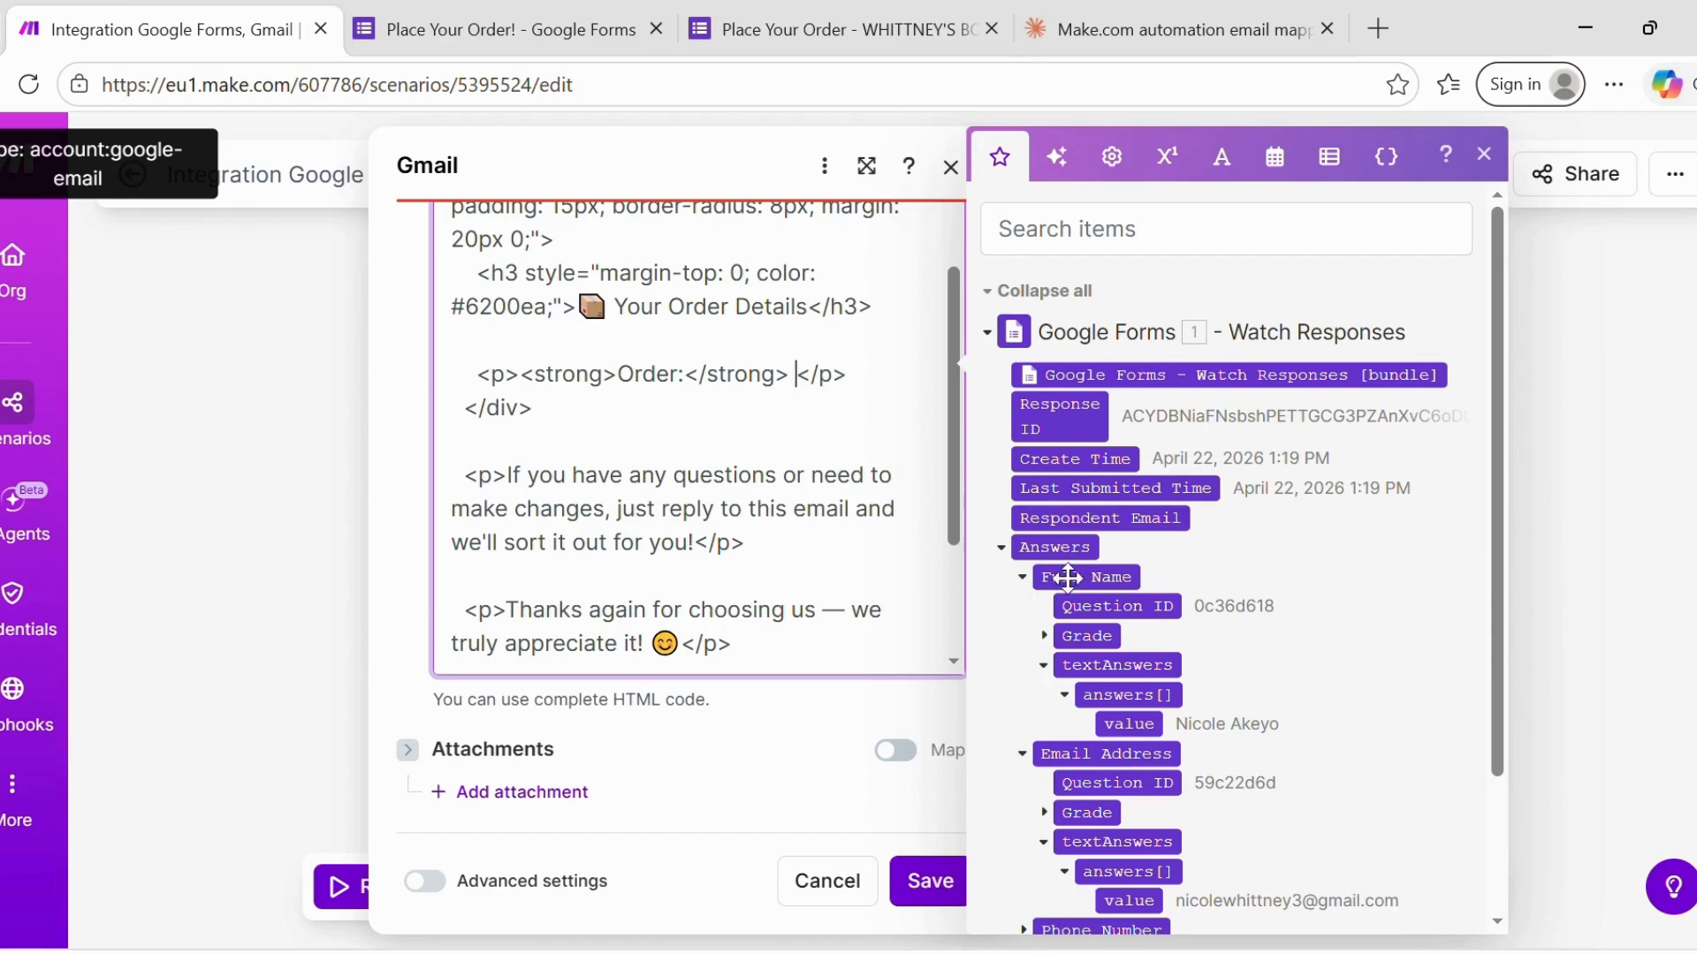
left_click(1022, 577)
left_click(1025, 607)
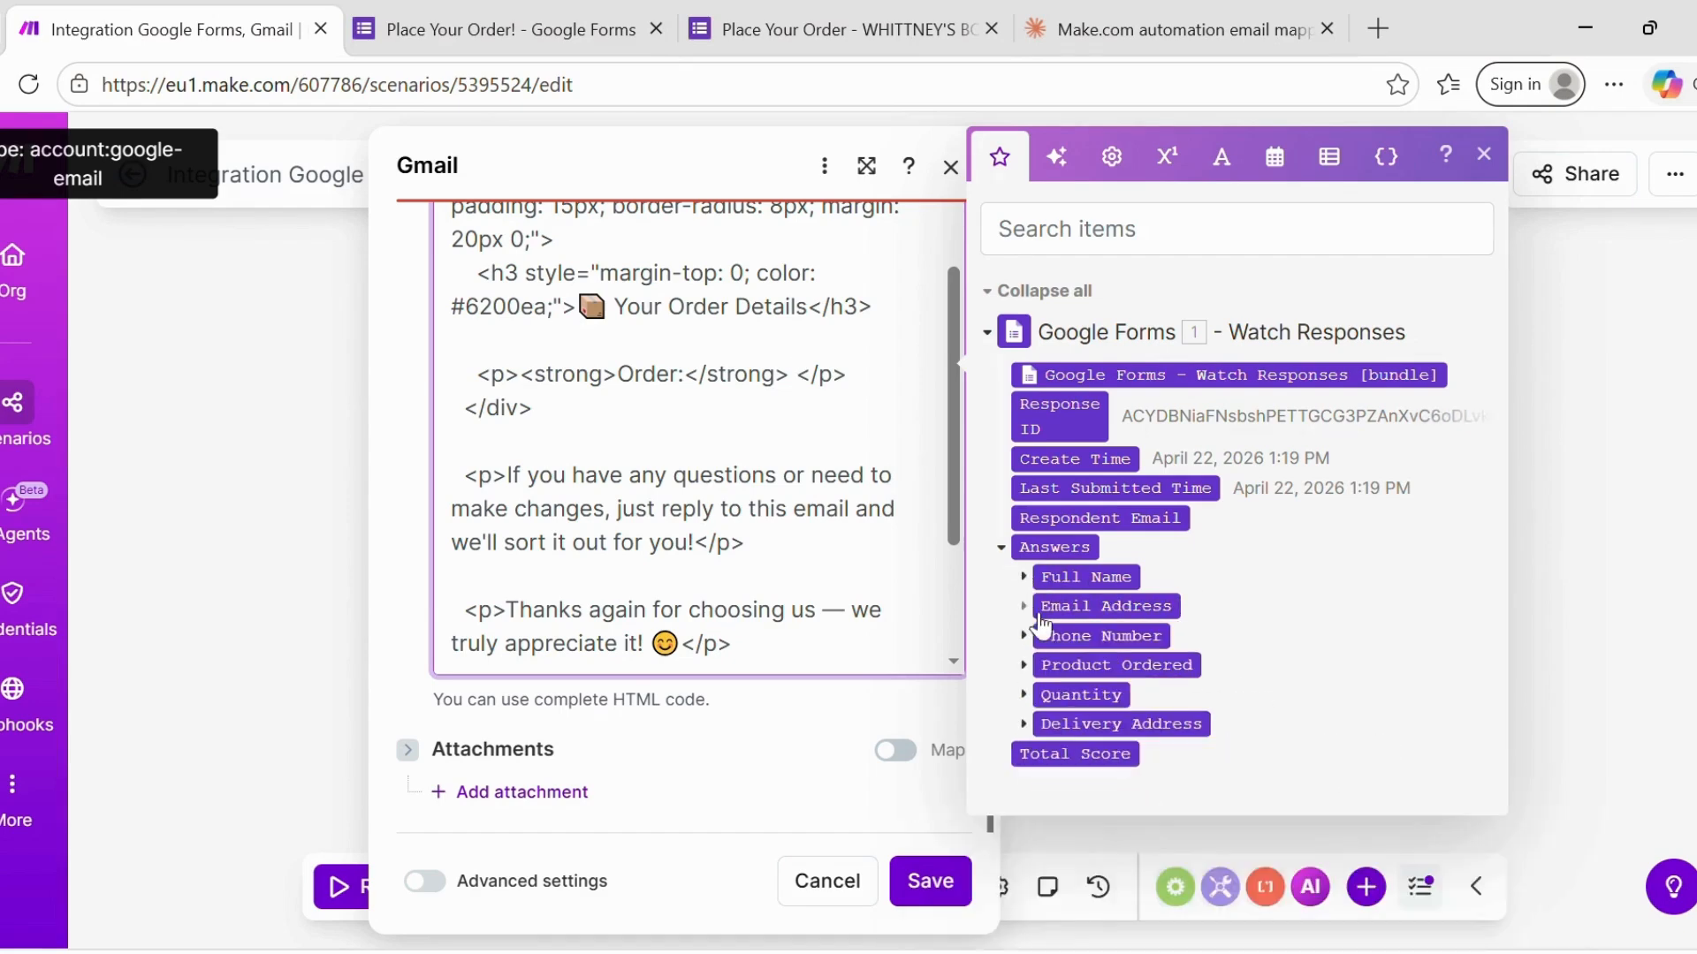
left_click(1024, 665)
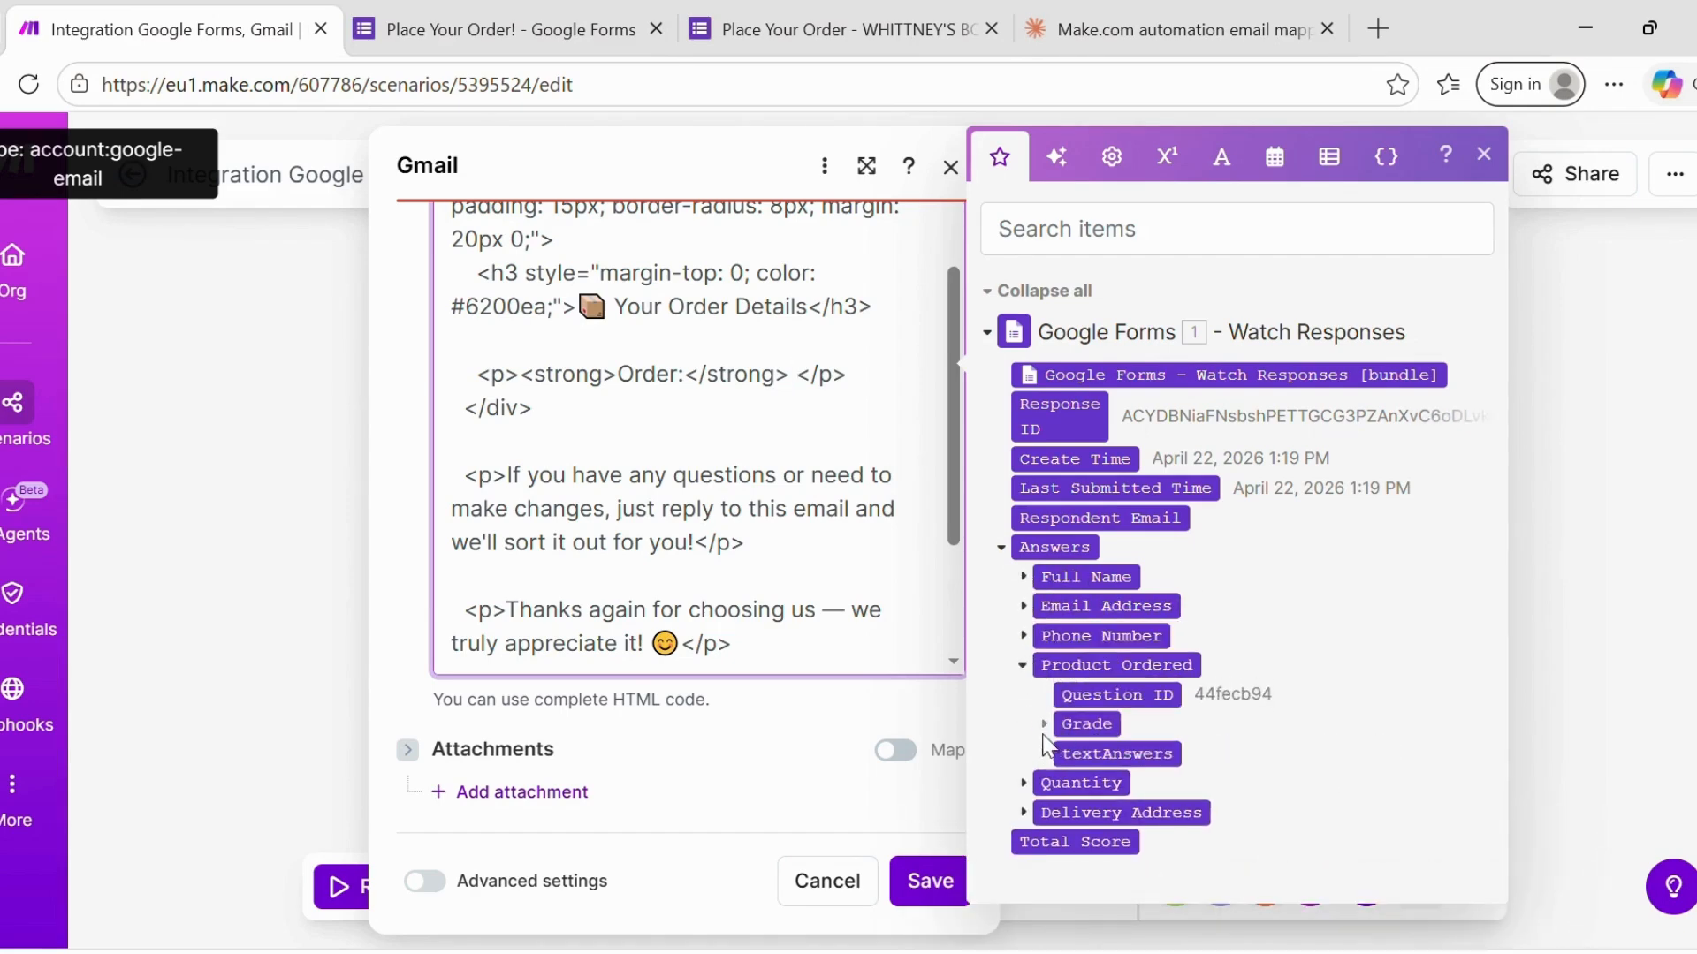
left_click(1043, 753)
left_click(1065, 784)
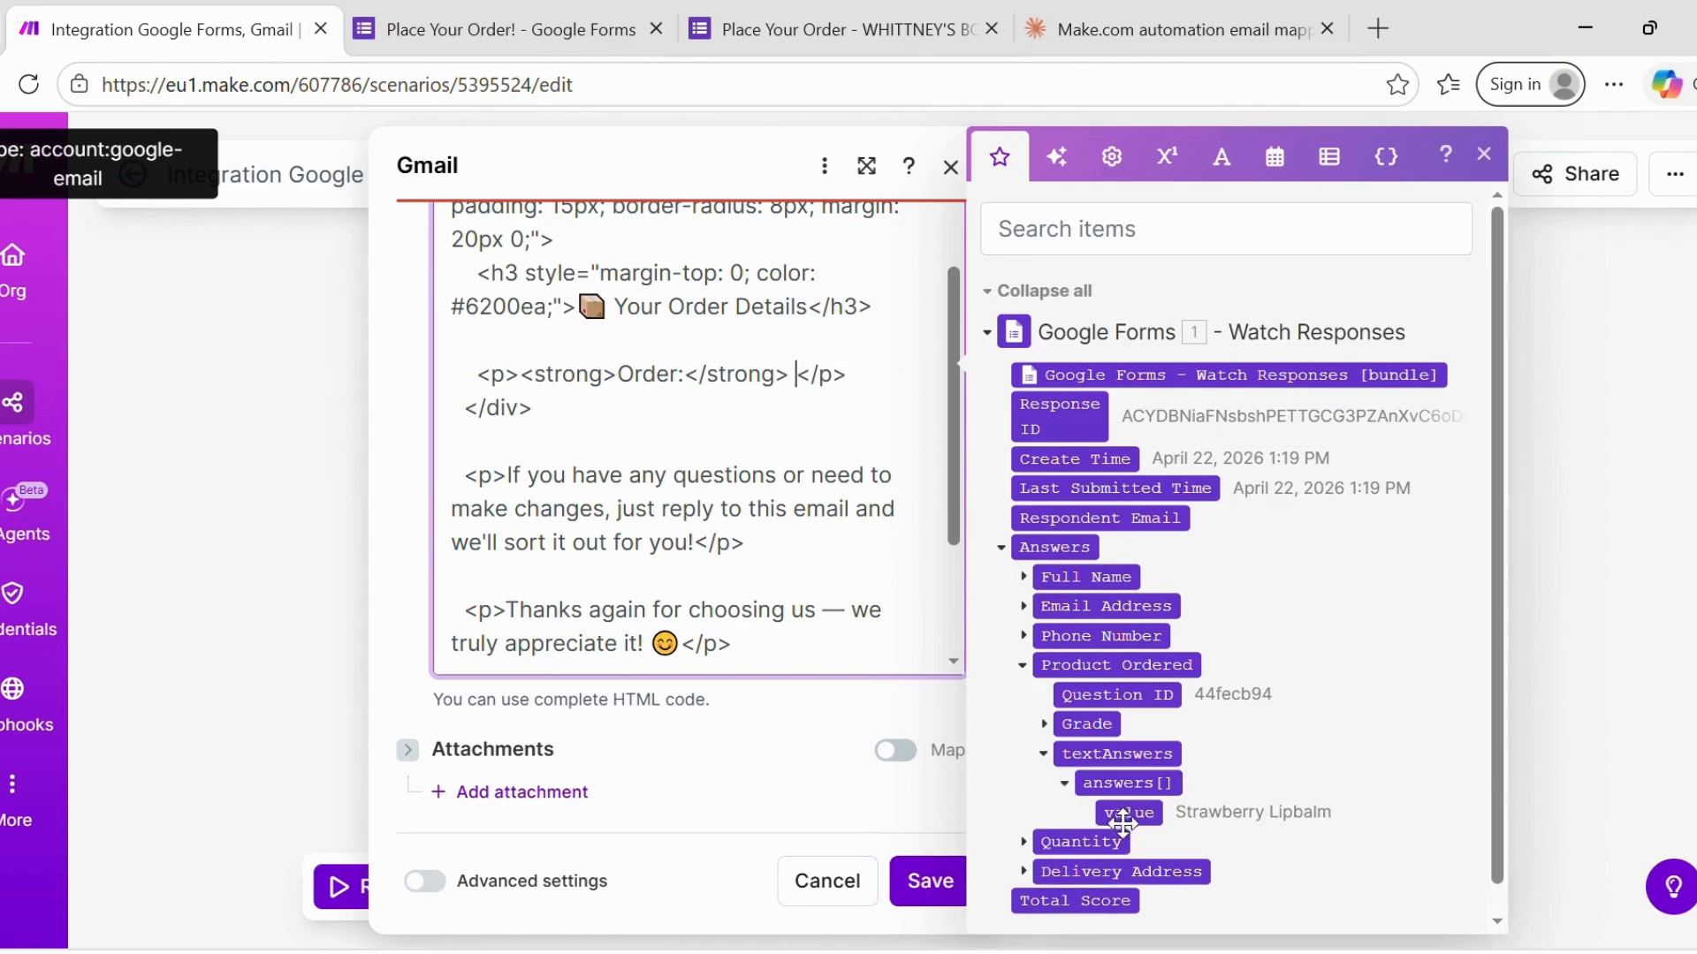
left_click(1127, 814)
type(",")
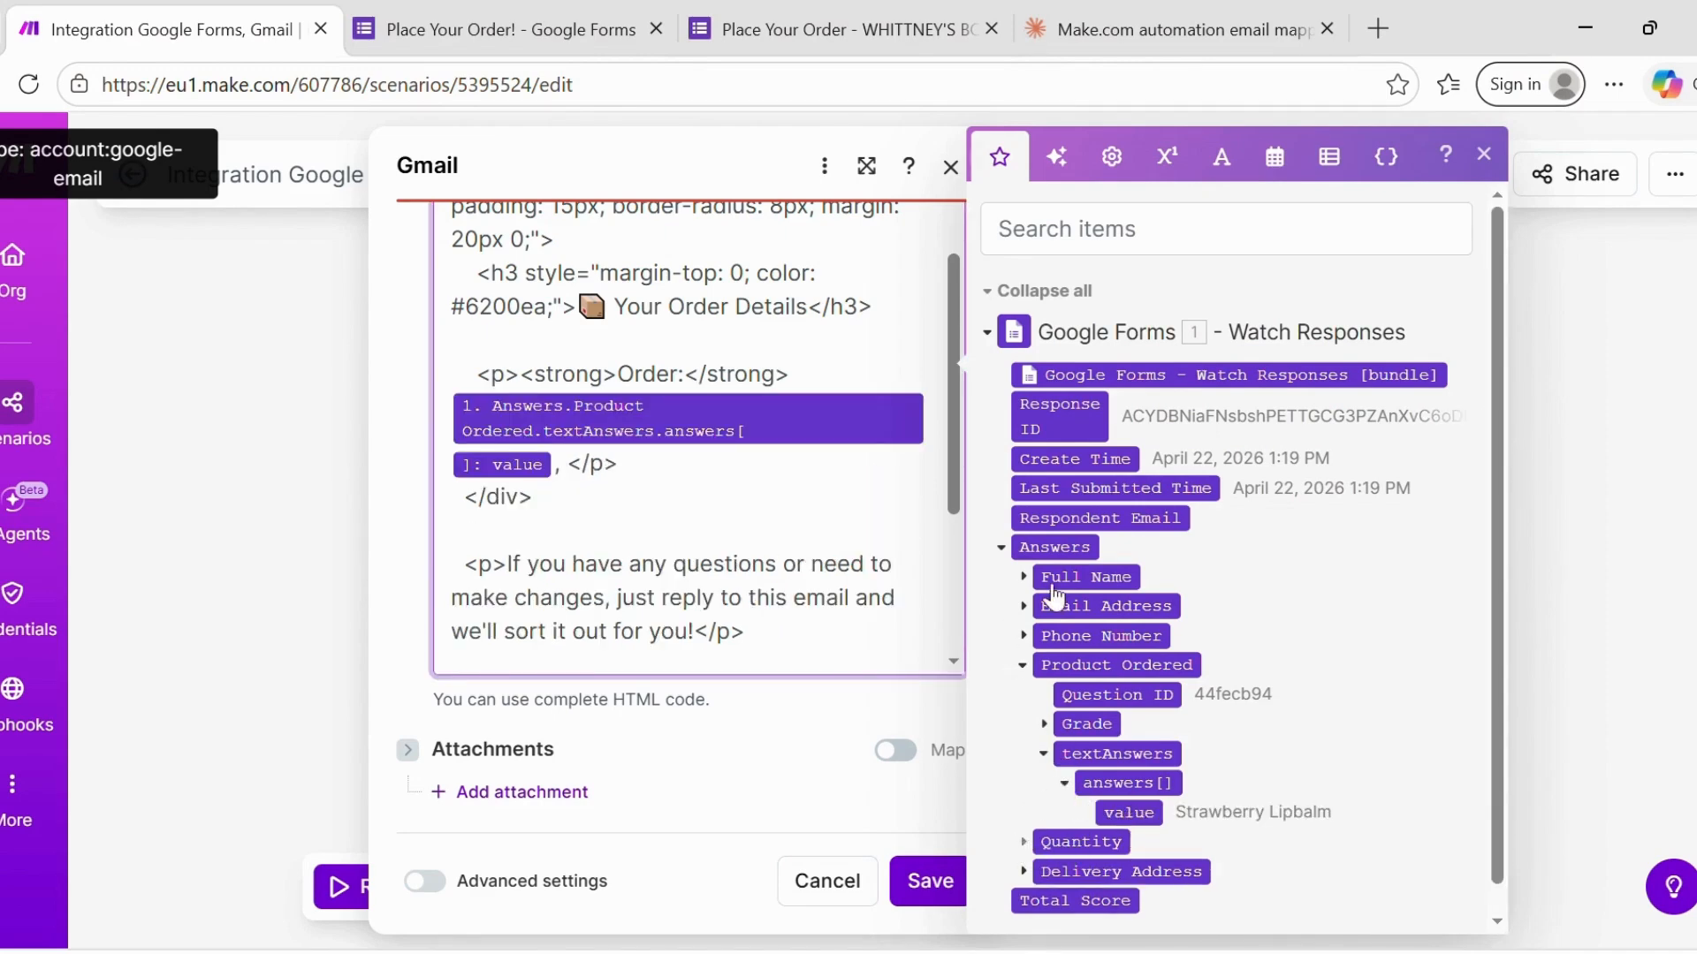
- Map the Quantity textAnswers value after the product on the Order line
left_click(1028, 843)
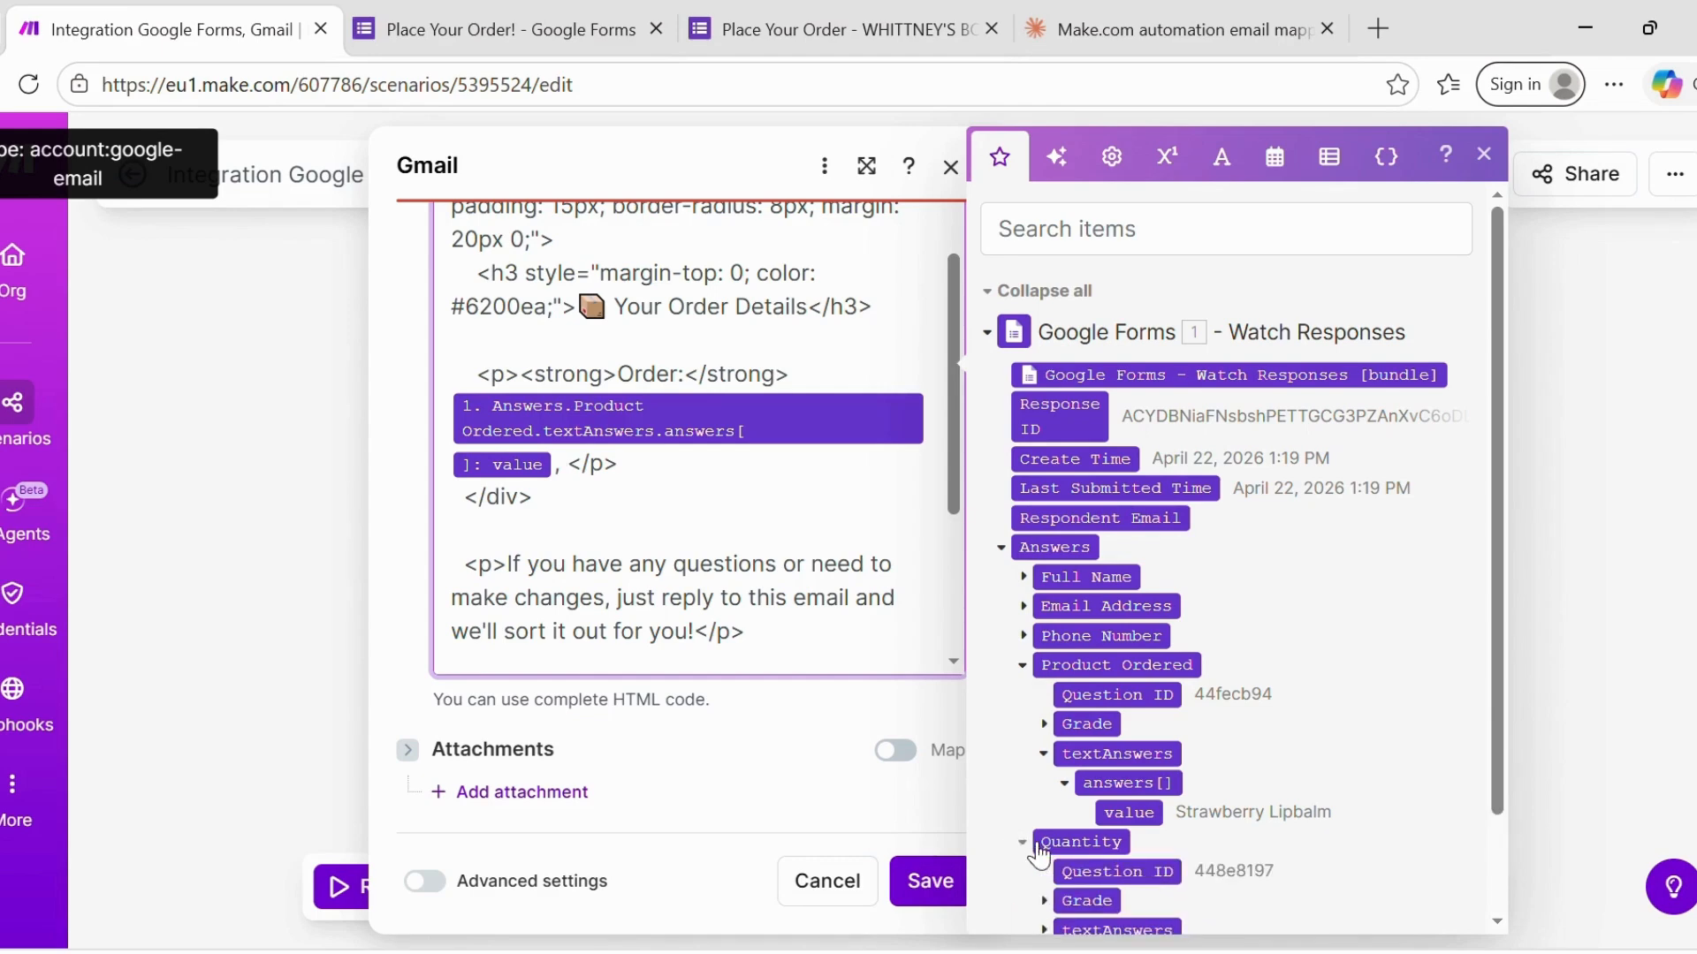
left_click(1025, 666)
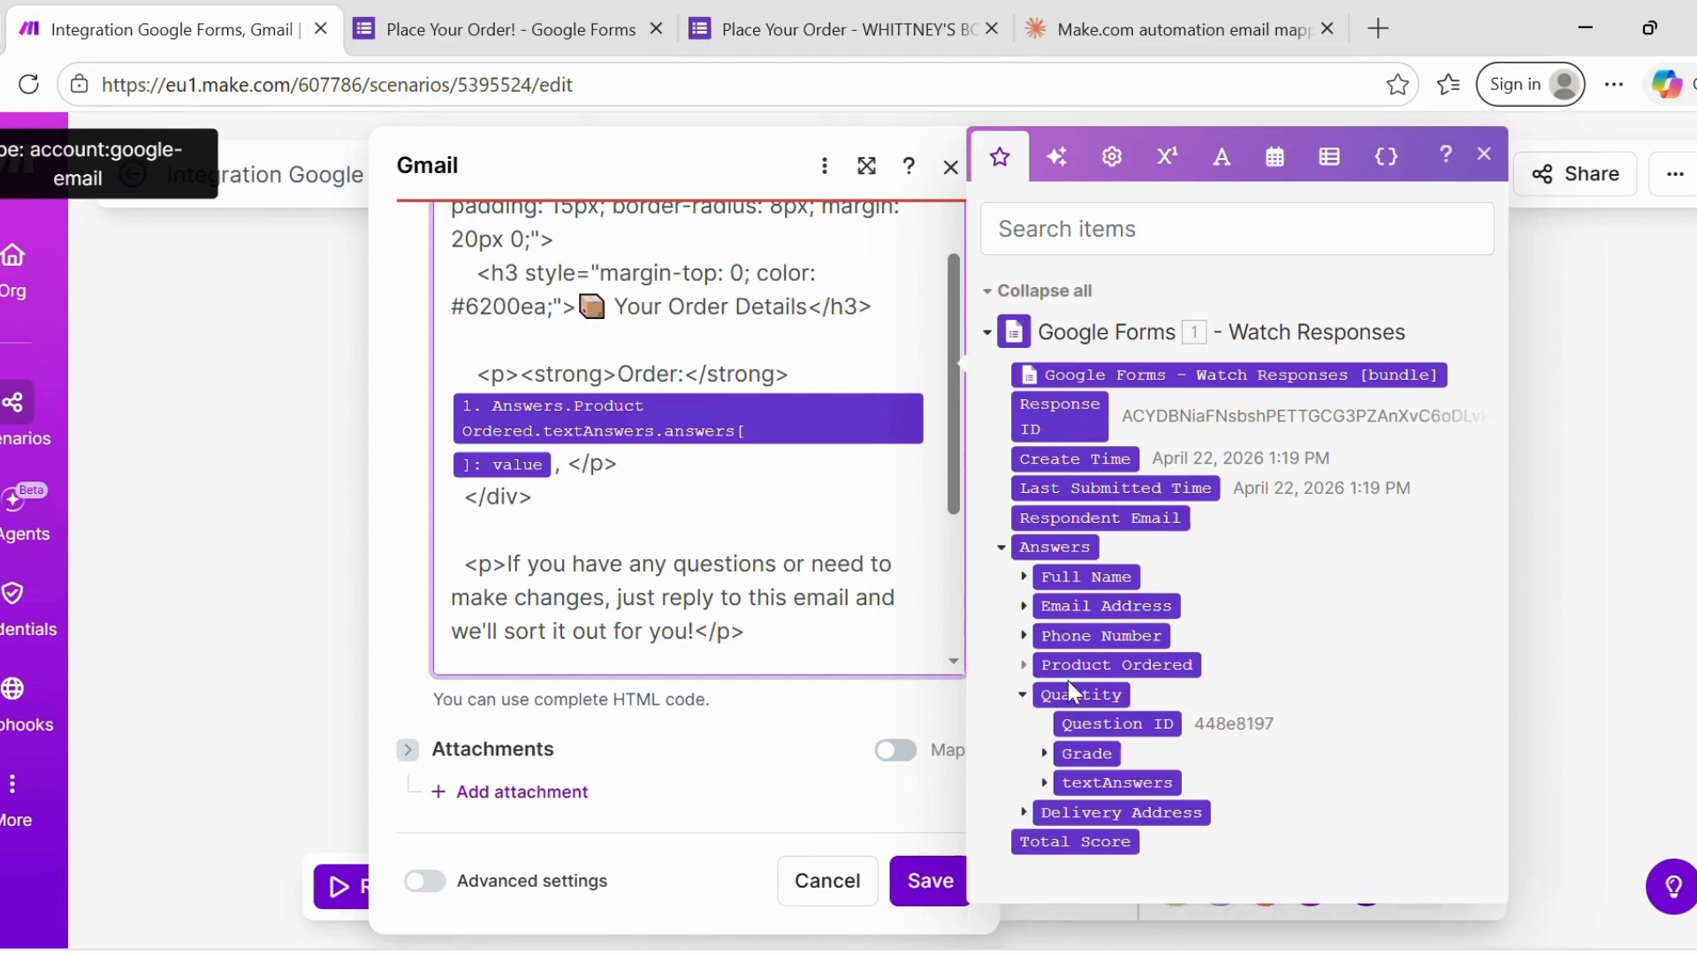
left_click(1046, 786)
left_click(1067, 814)
left_click(1131, 843)
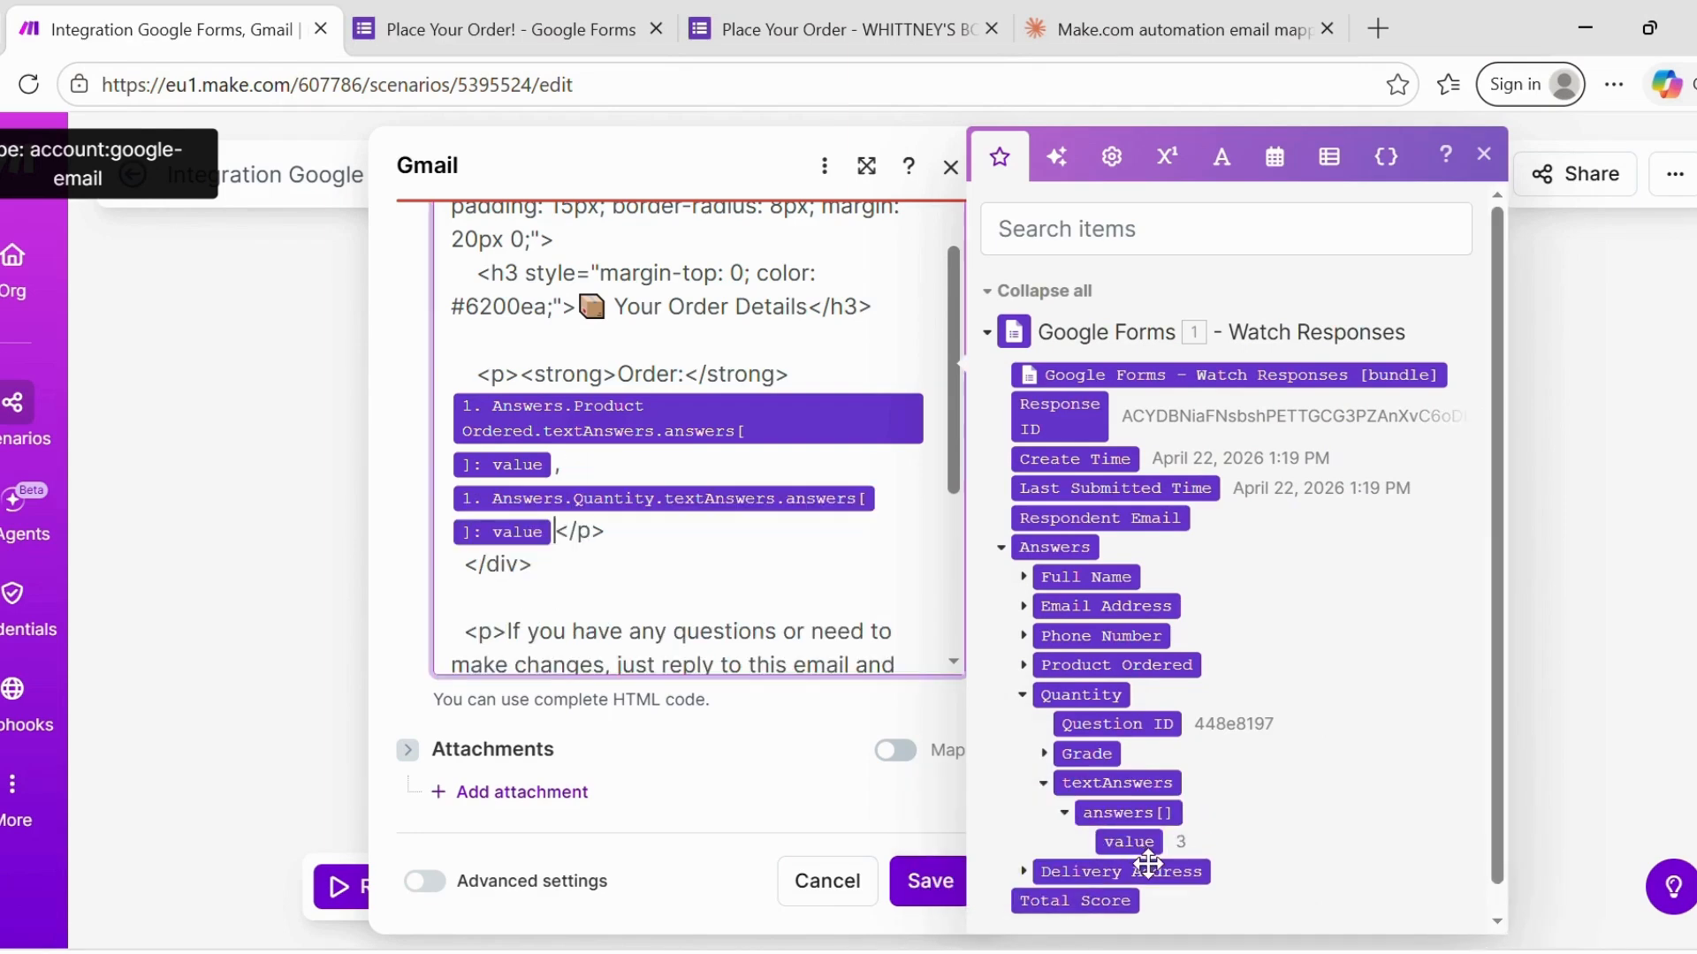
left_click(815, 593)
left_click_drag(954, 433, 962, 599)
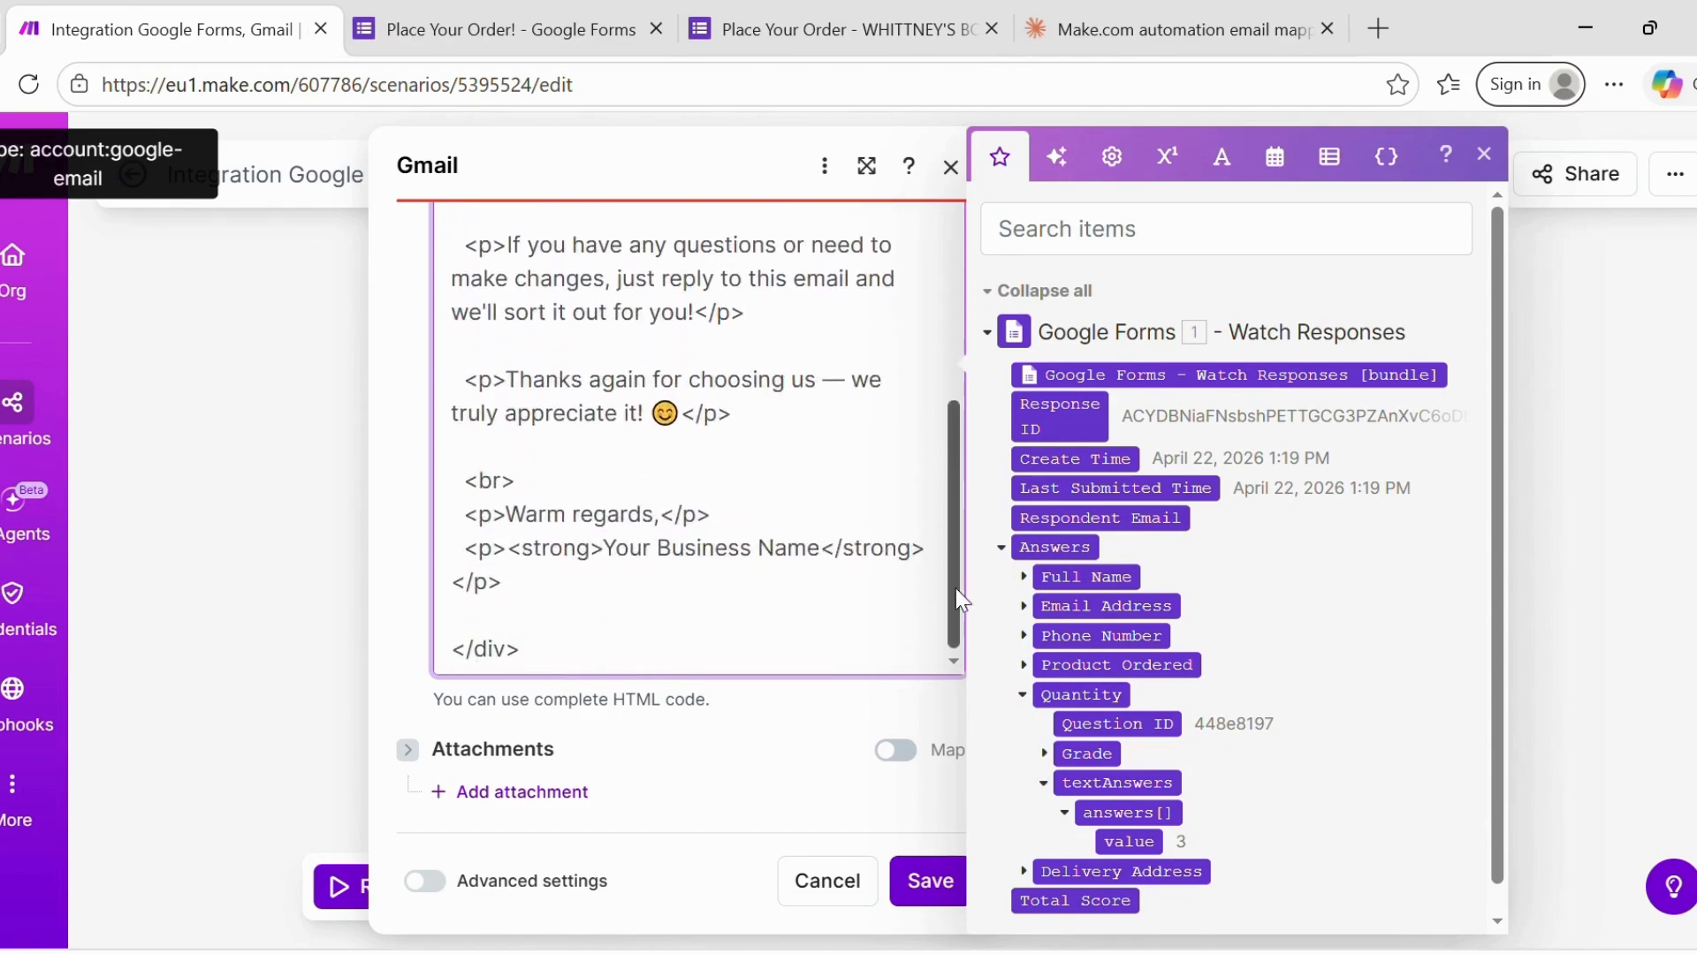
scroll(925, 449, "up", 6)
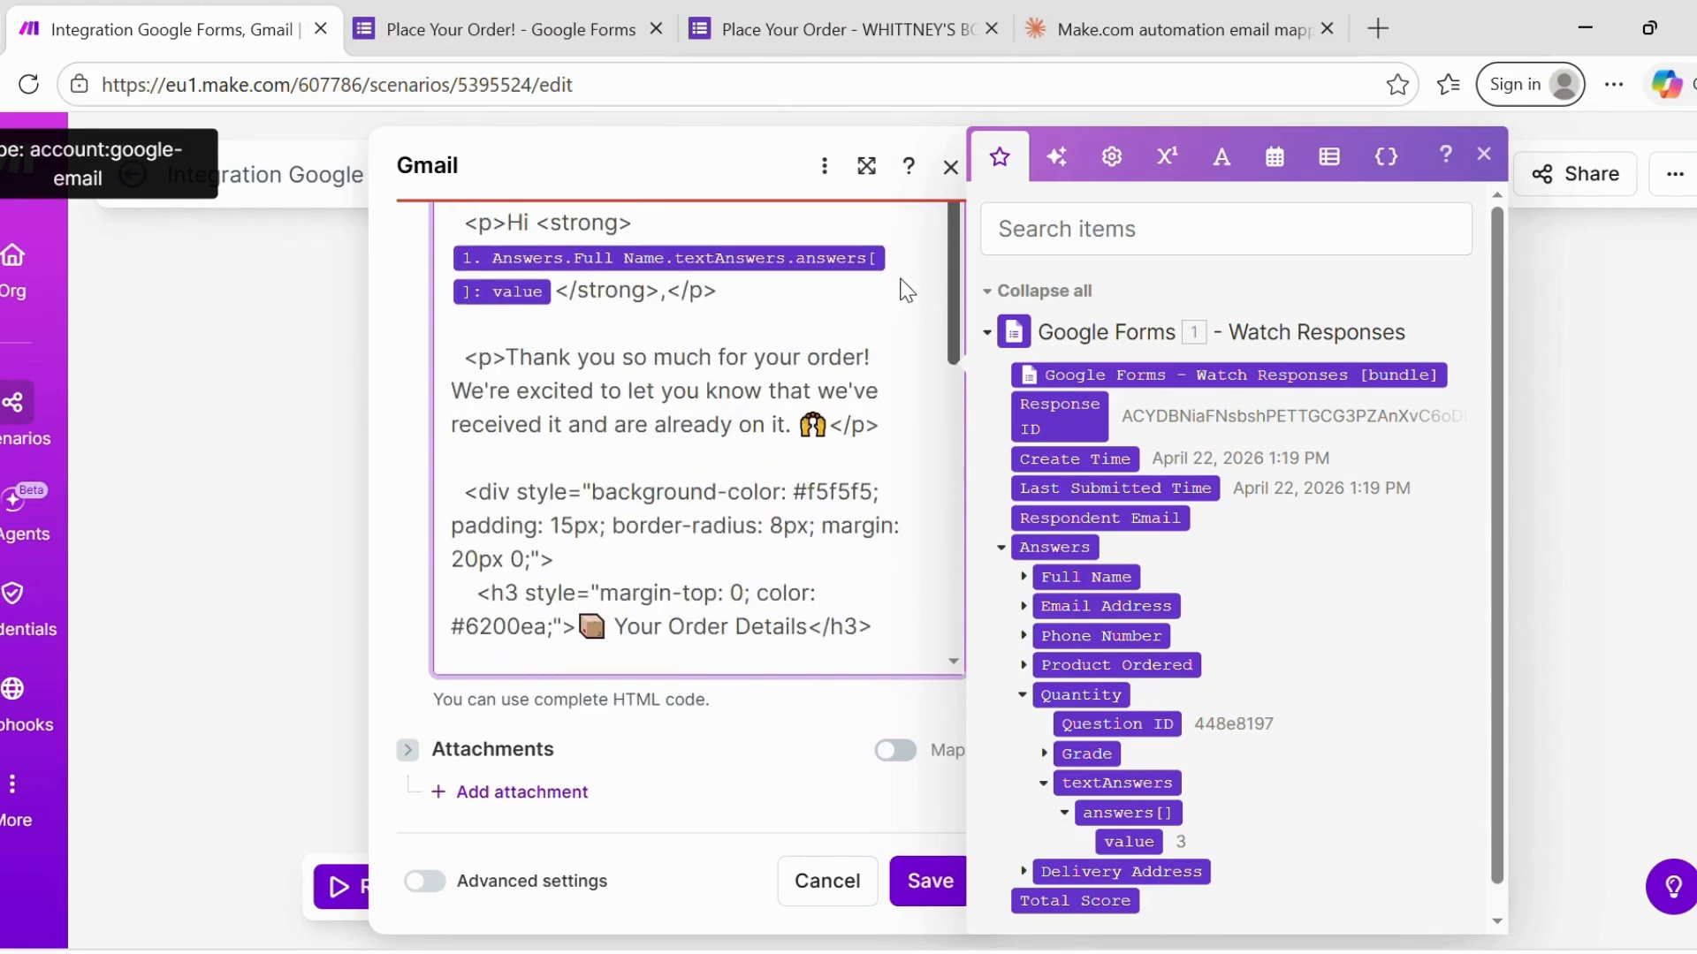
scroll(894, 293, "up", 2)
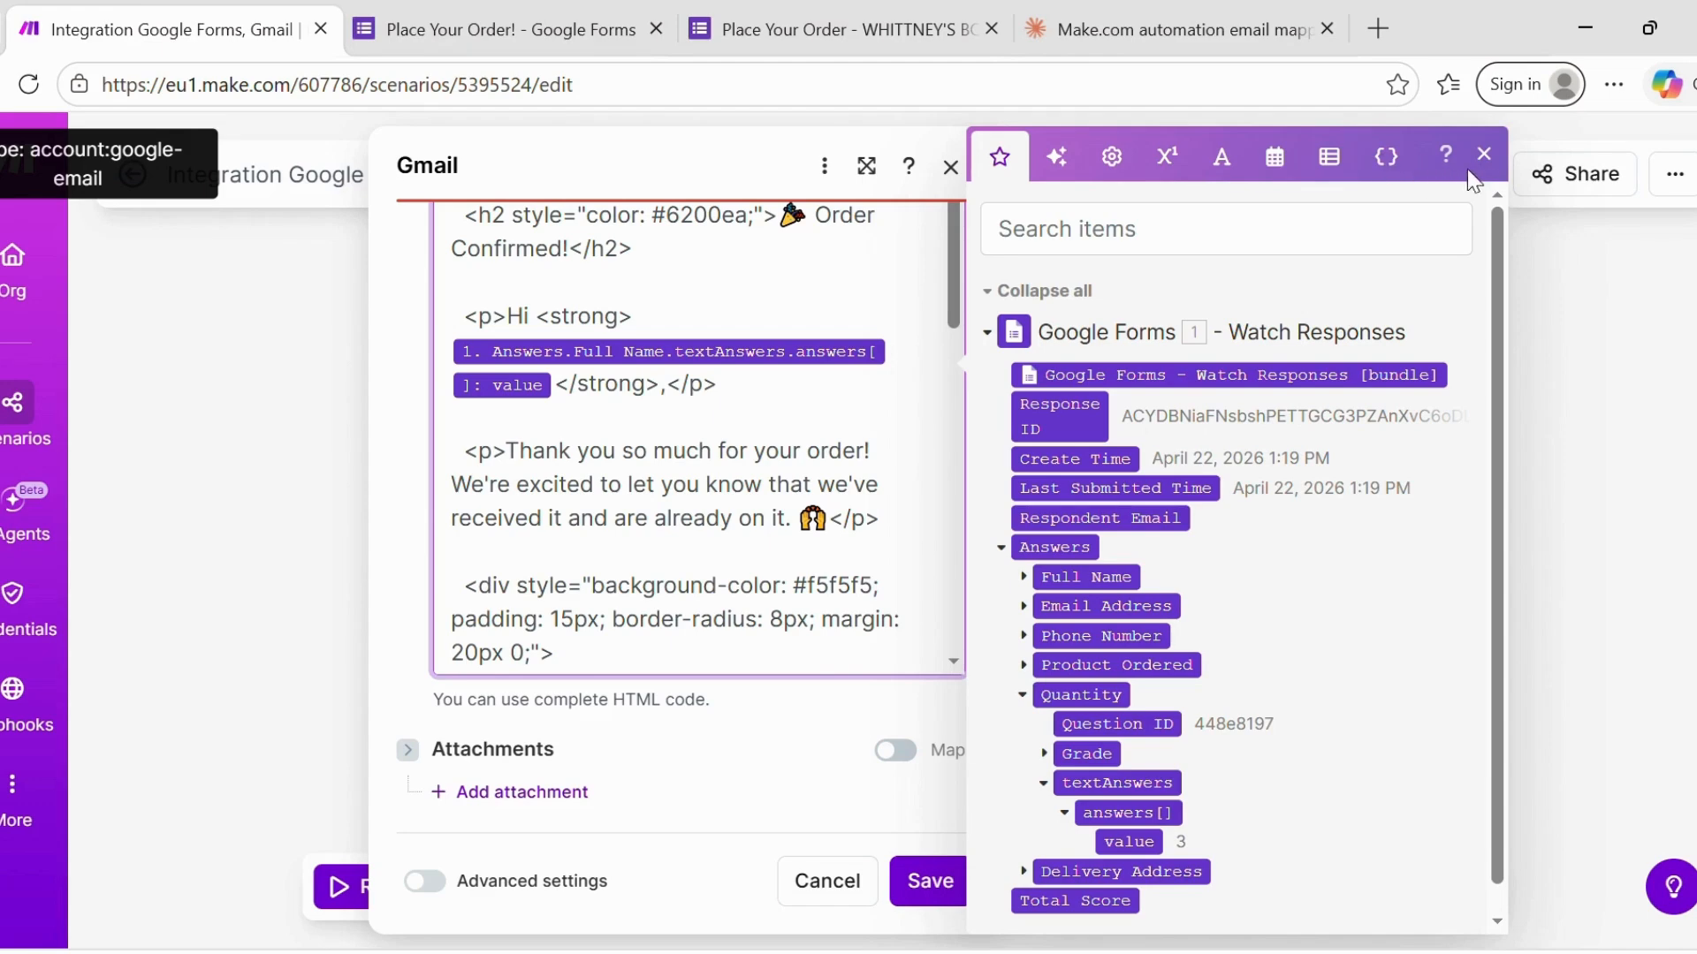
left_click(1484, 154)
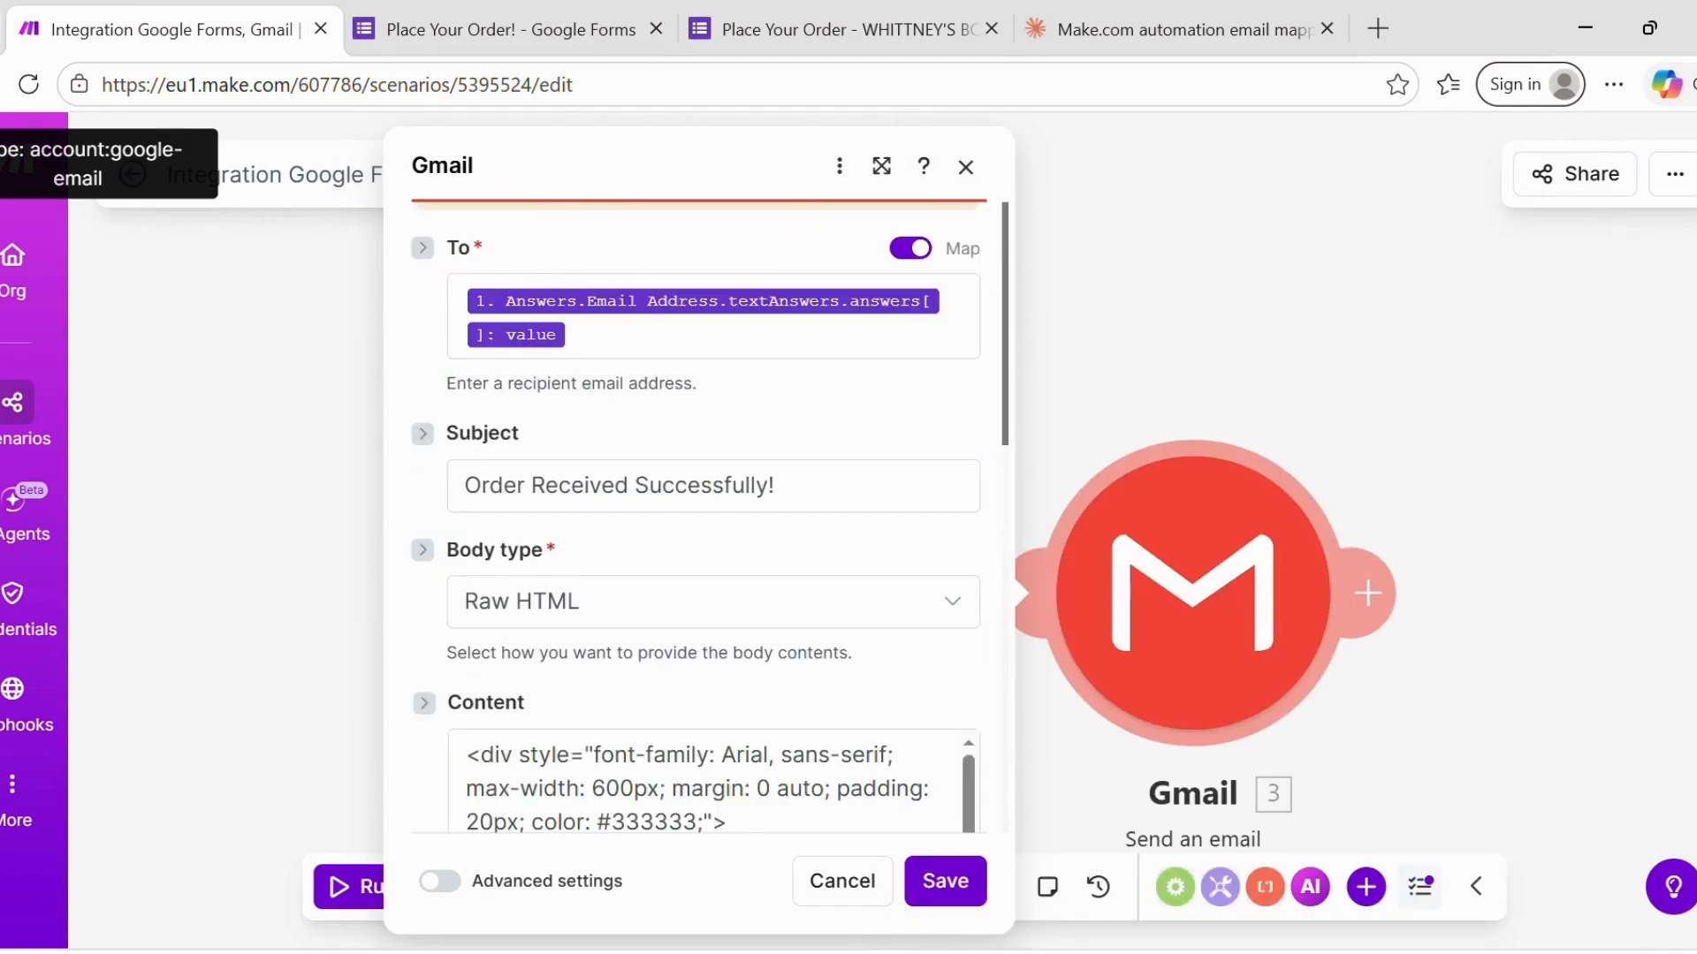
- Save the Gmail module settings and the scenario, then run the scenario once
scroll(894, 708, "down", 15)
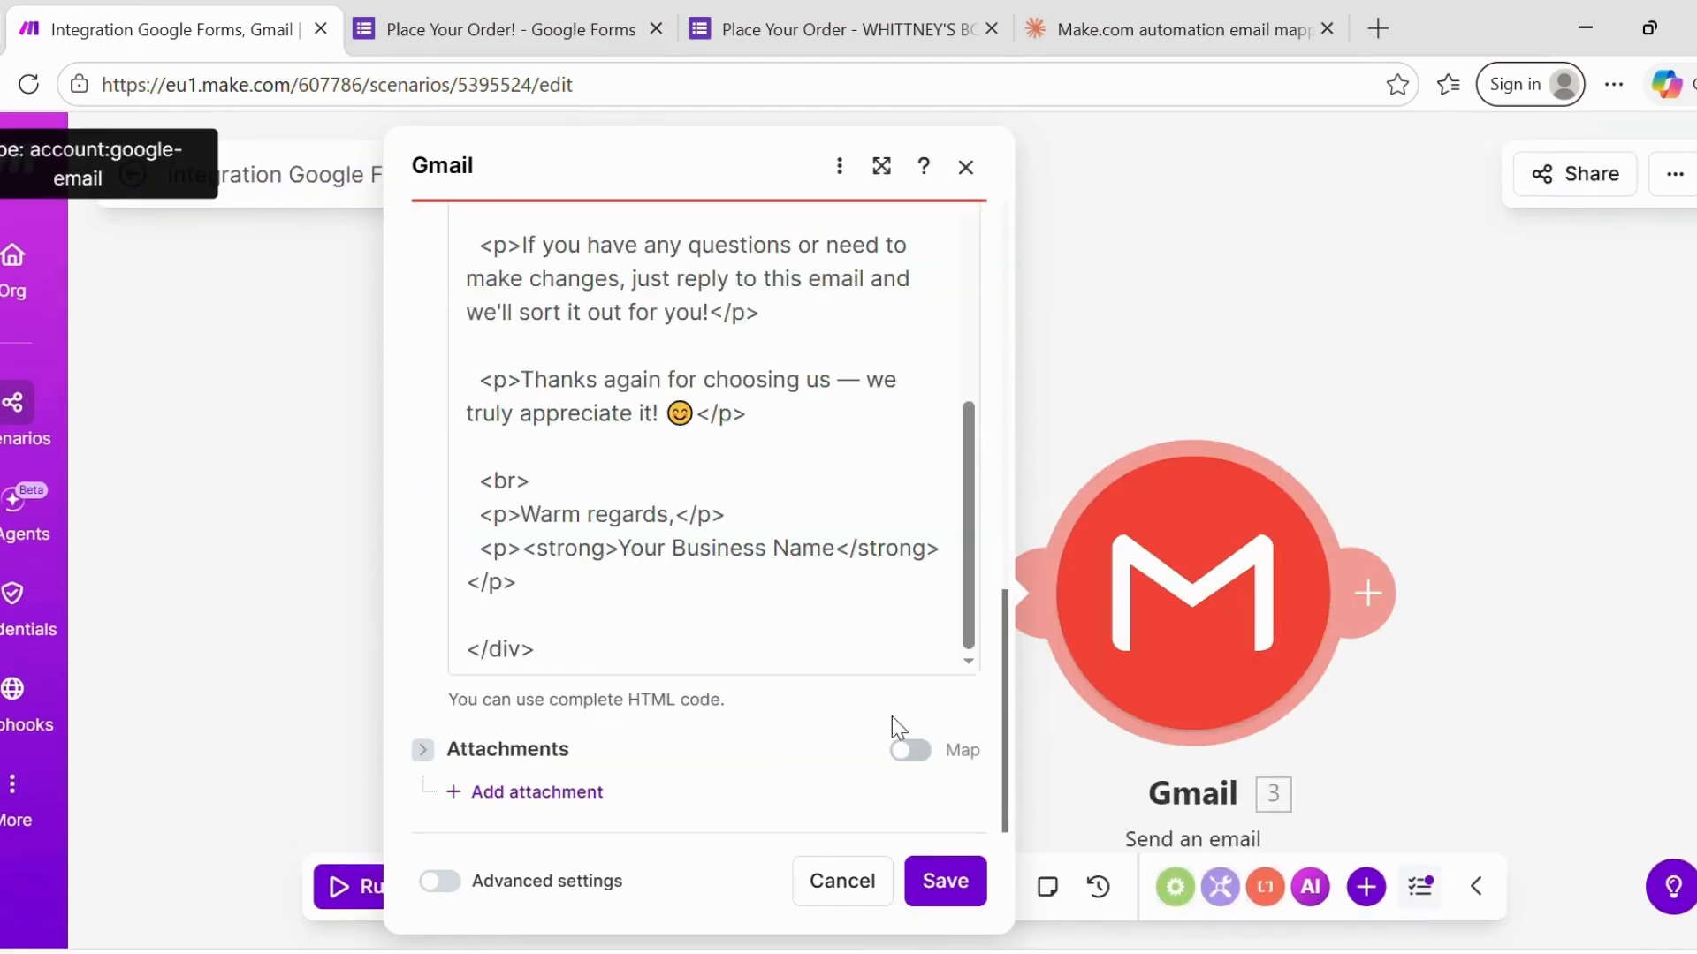
left_click(962, 894)
left_click(810, 894)
left_click(809, 895)
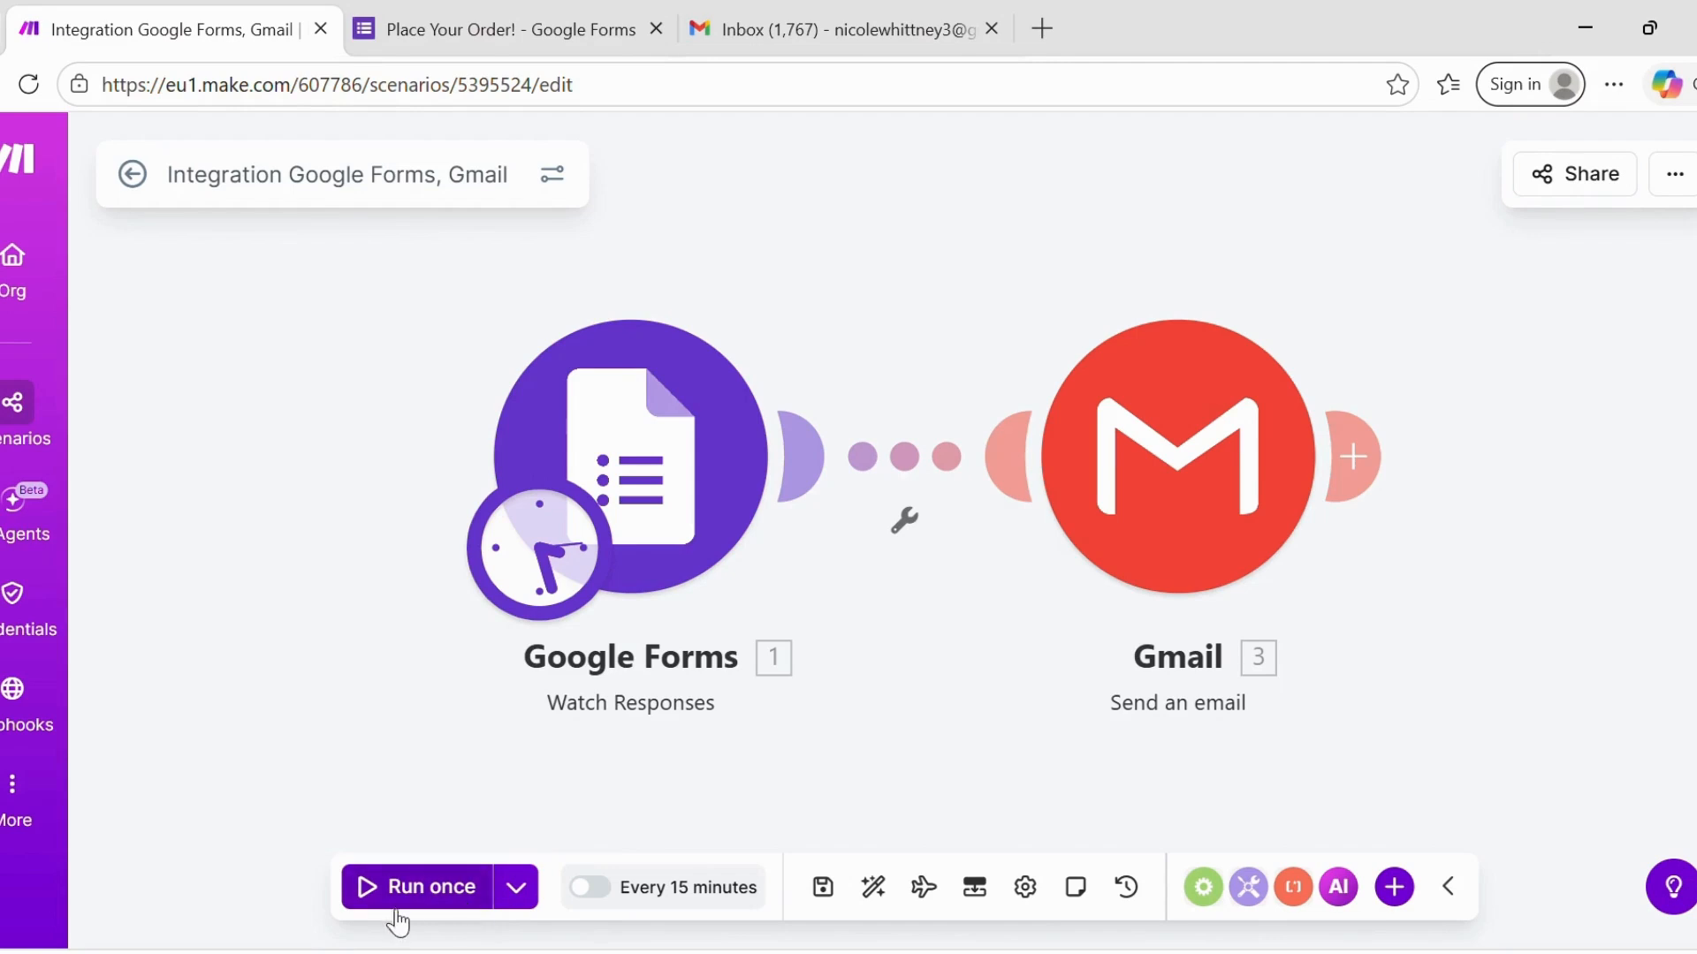
left_click(449, 890)
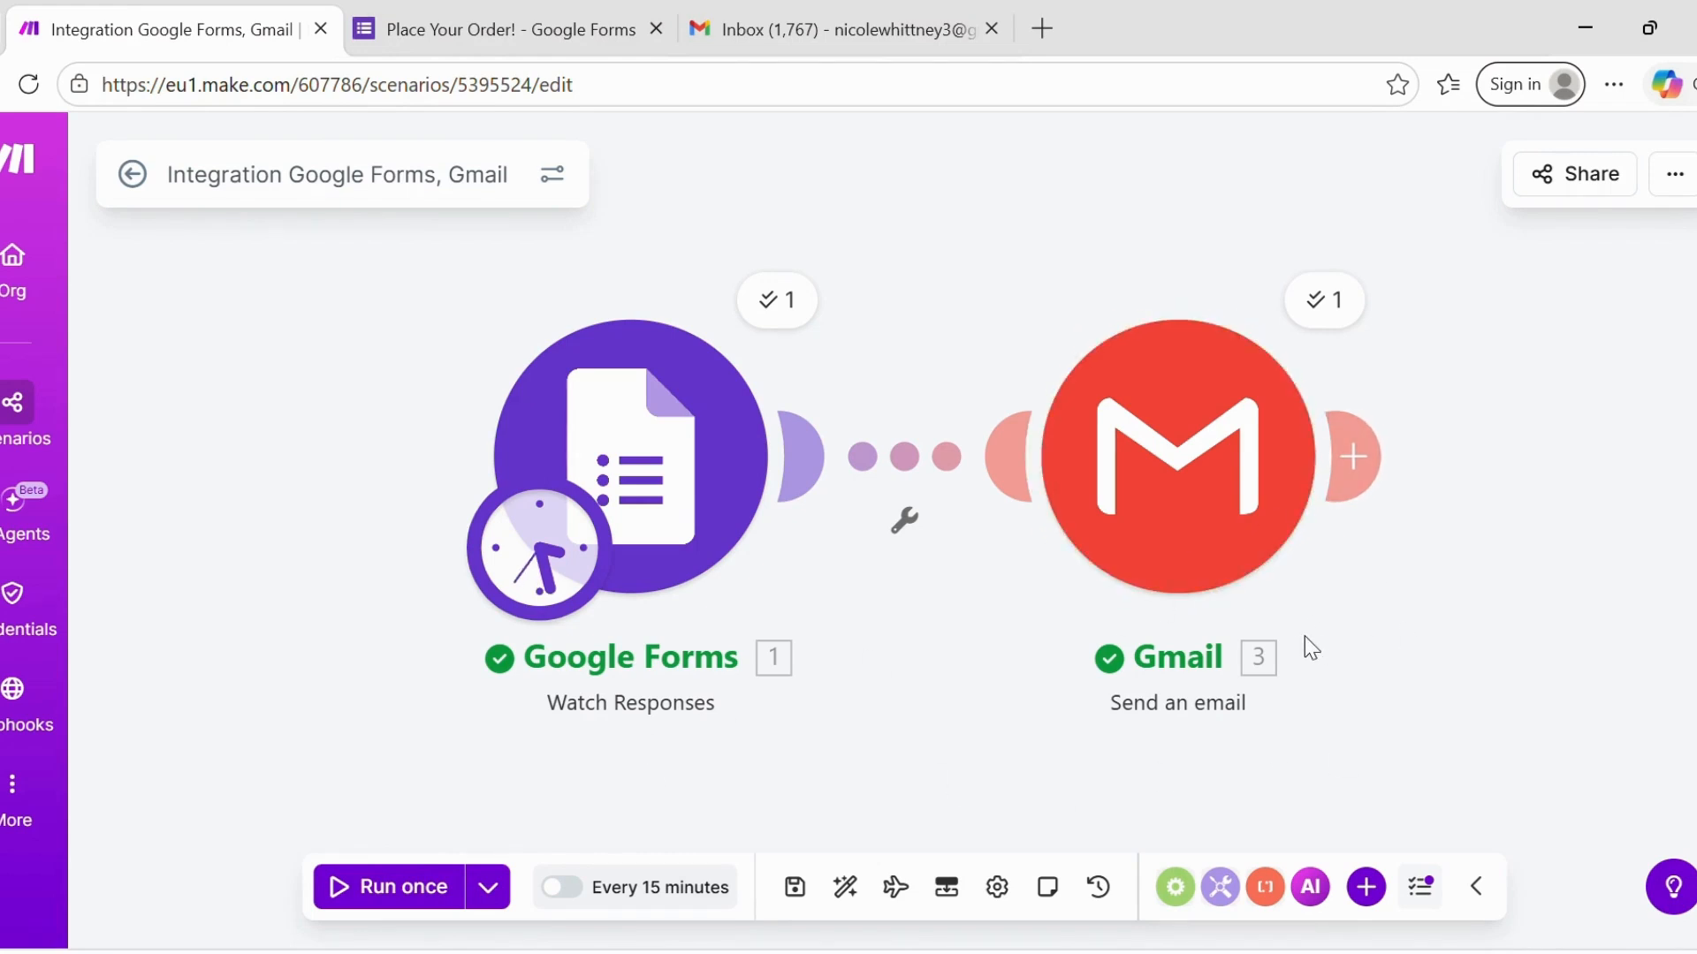
- In Gmail, refresh the inbox and check the first 'Order Received Successfully!' email
left_click(829, 35)
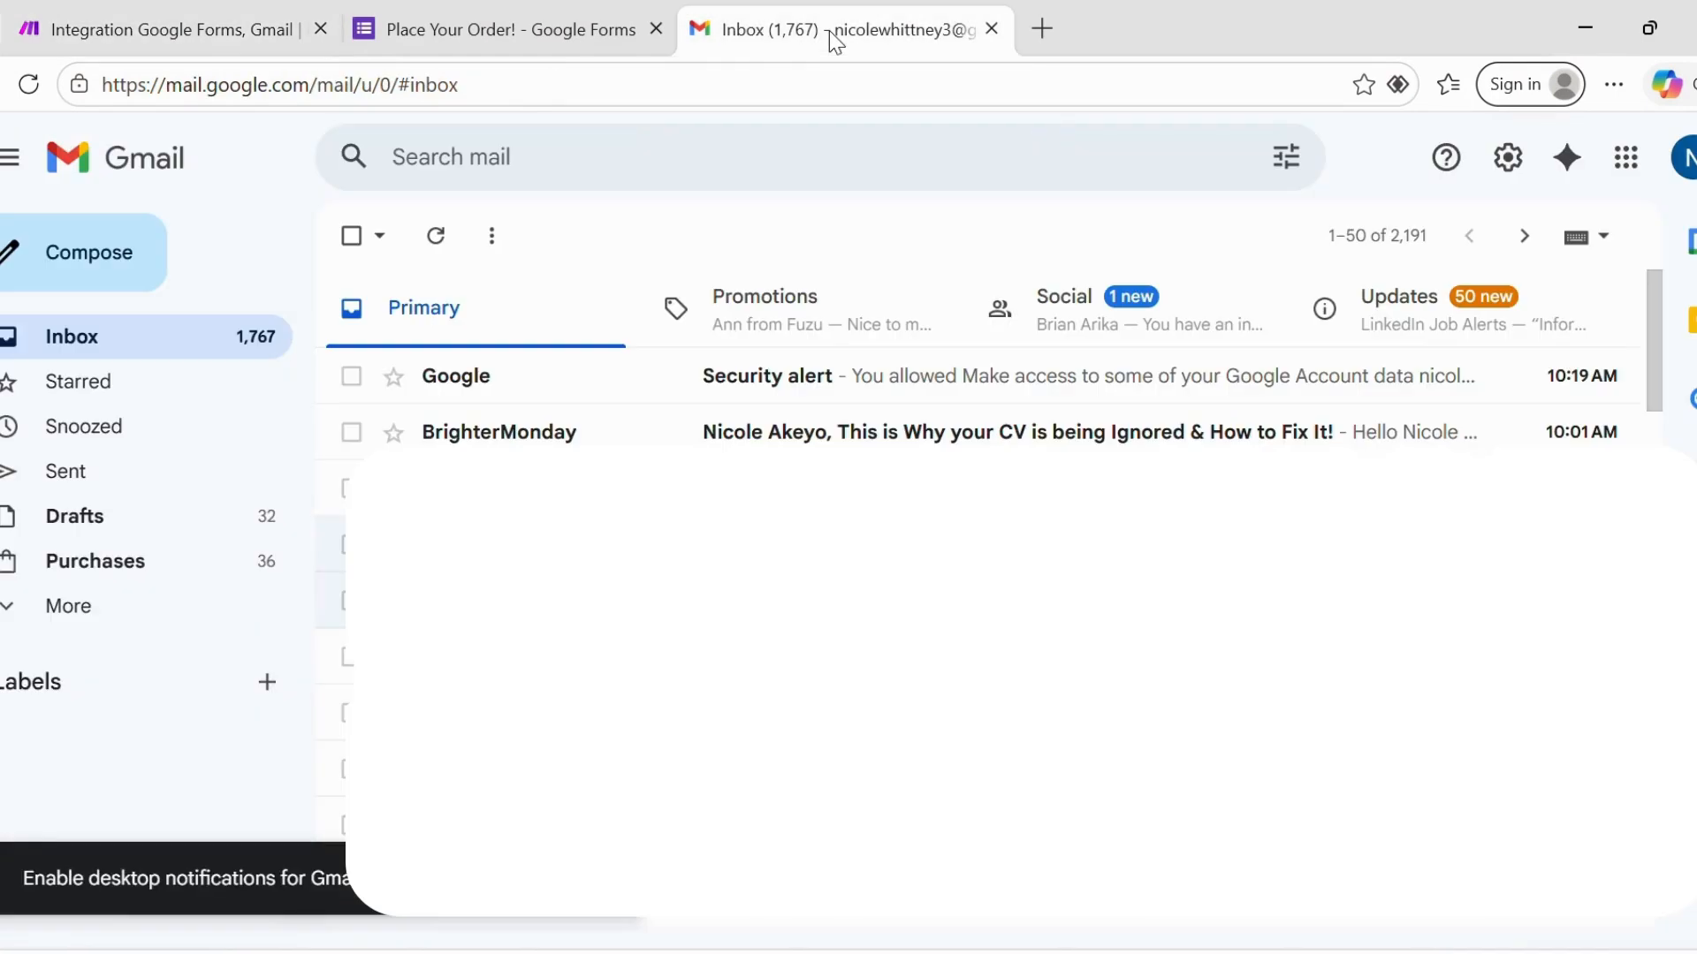
left_click(451, 241)
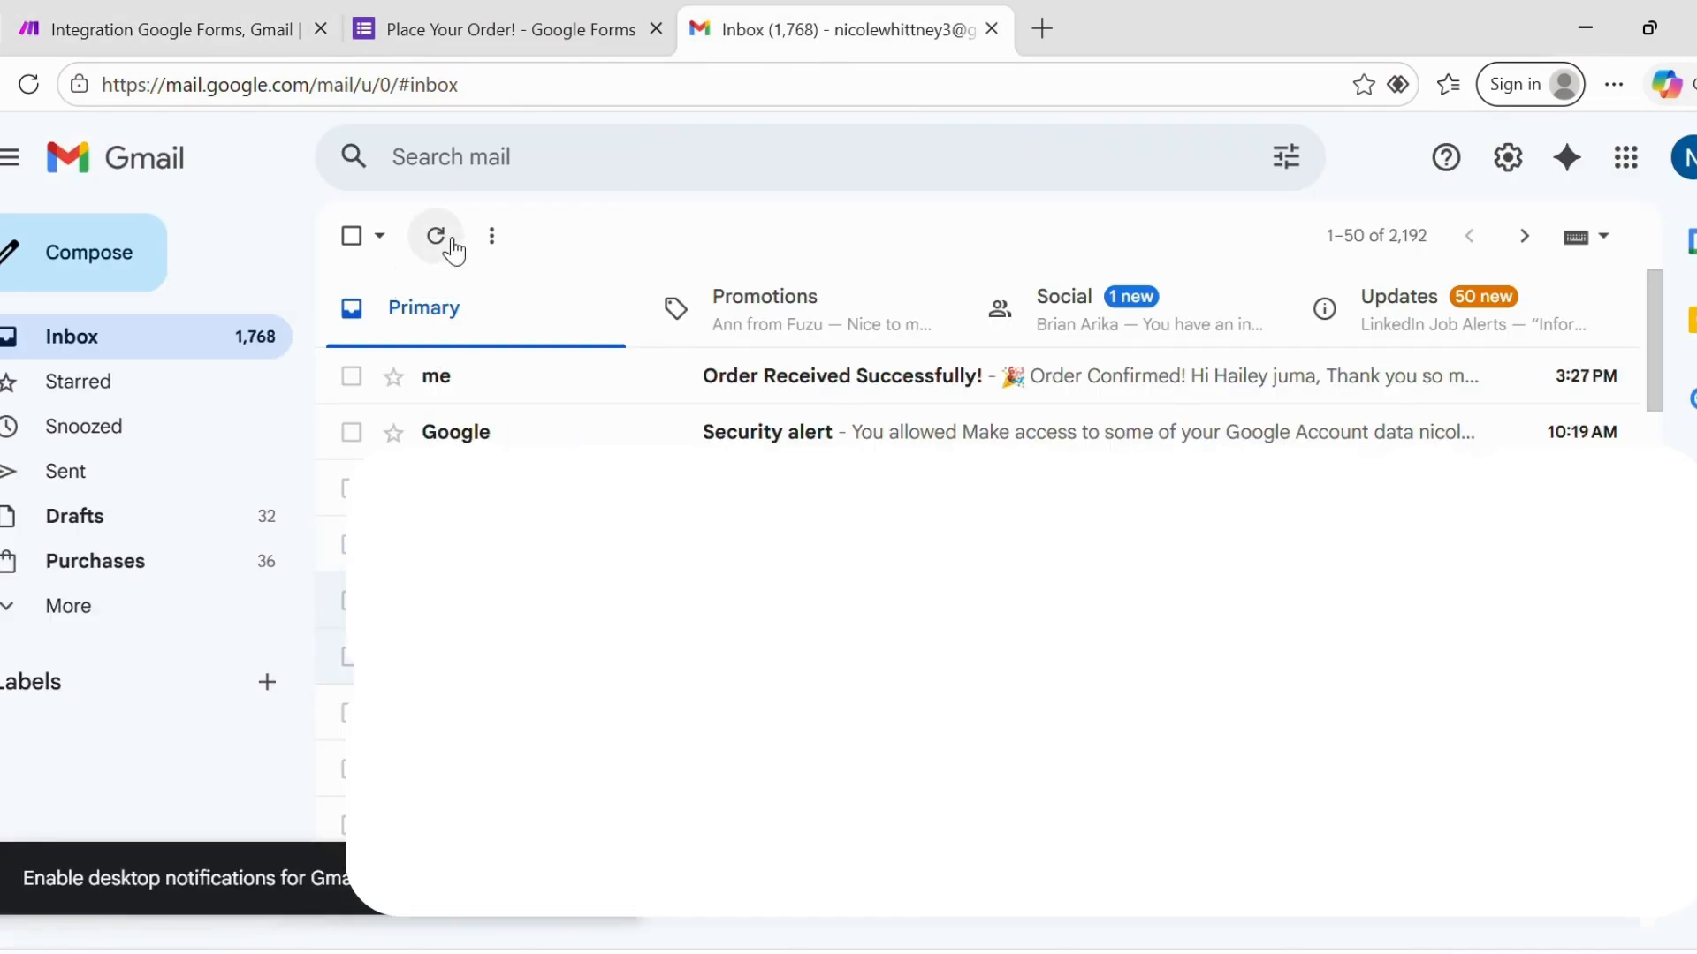
left_click(920, 390)
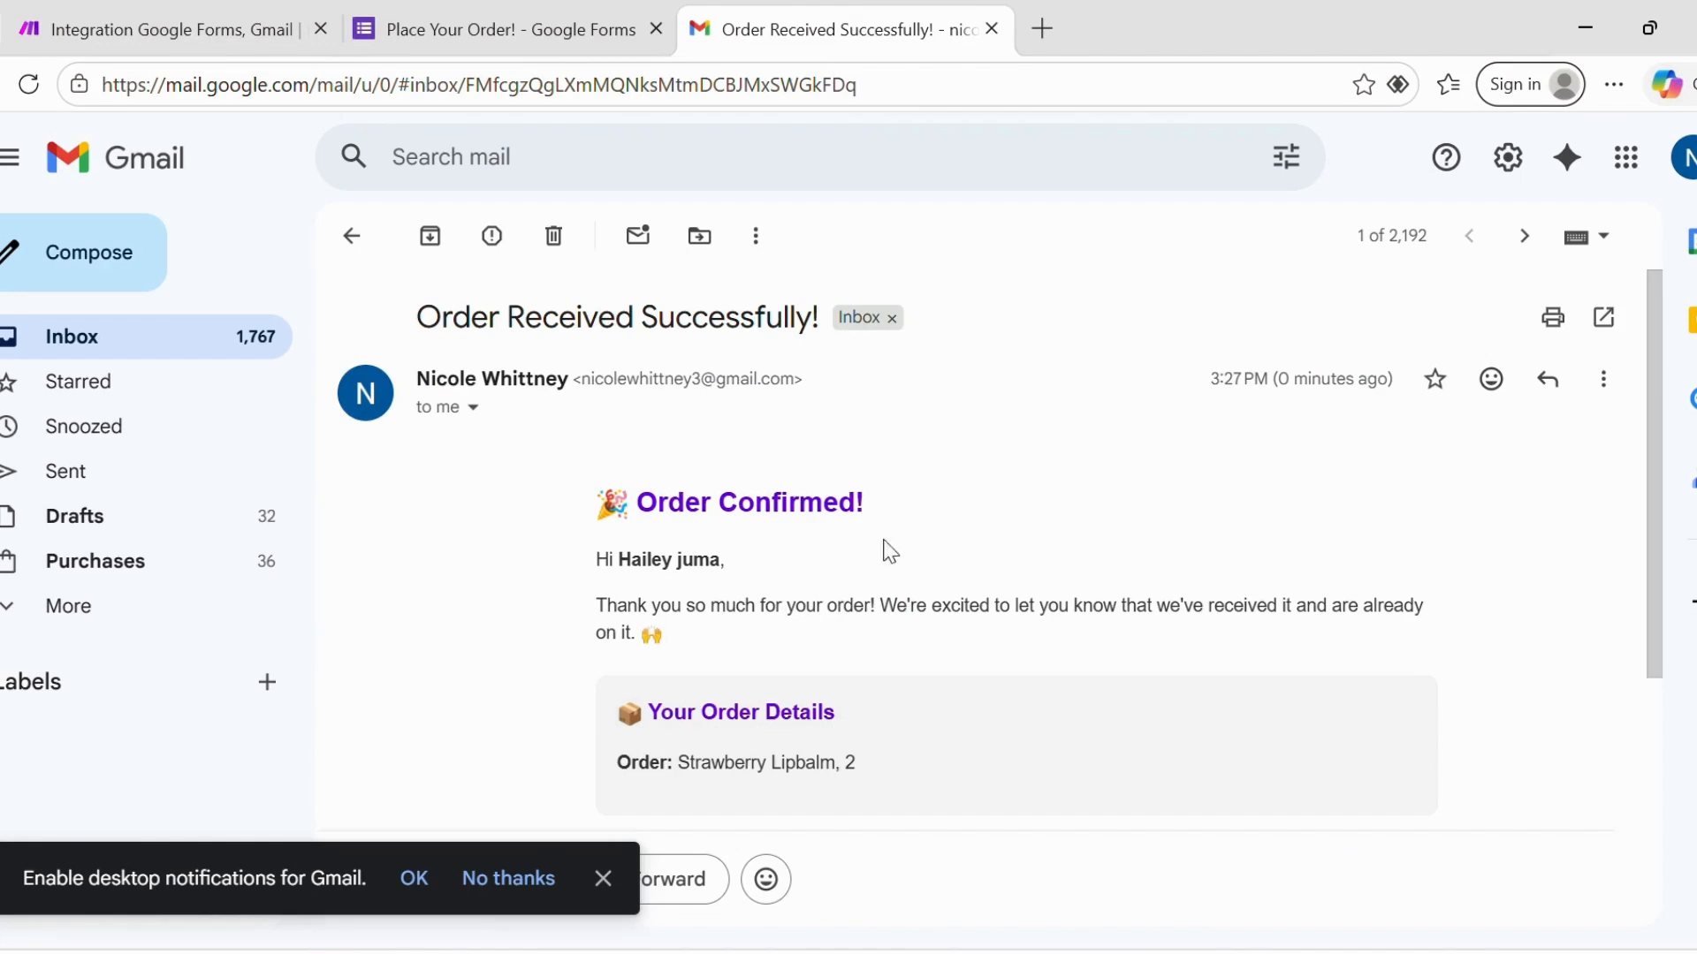
left_click(371, 250)
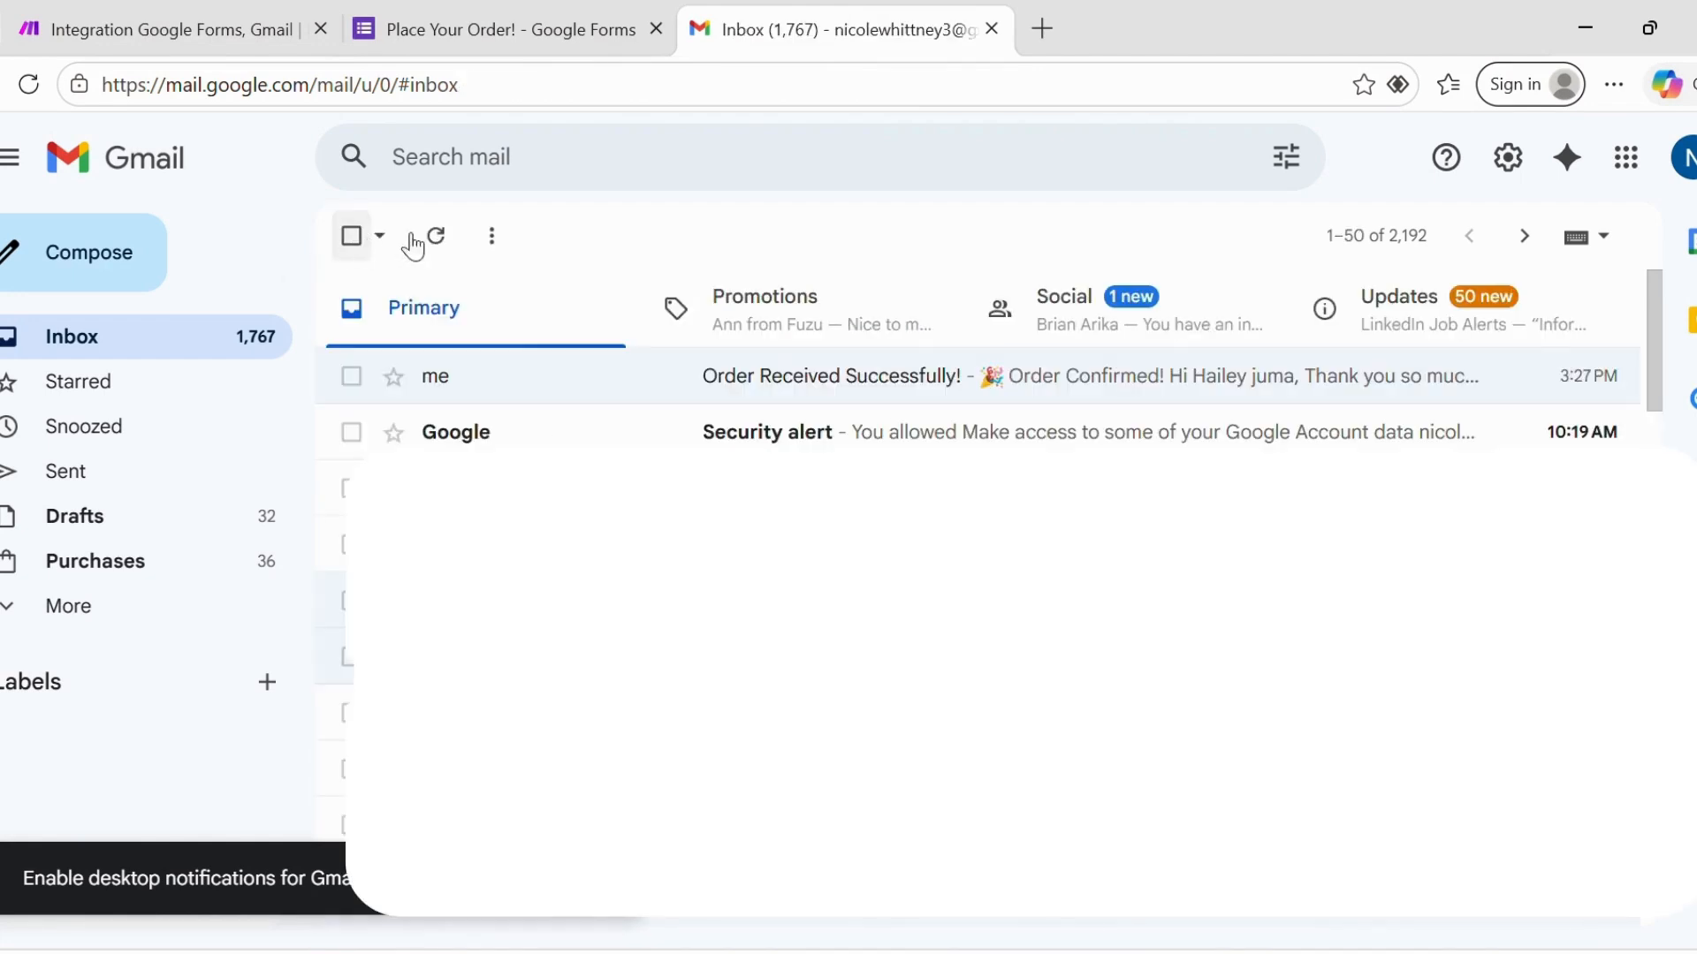
left_click(452, 257)
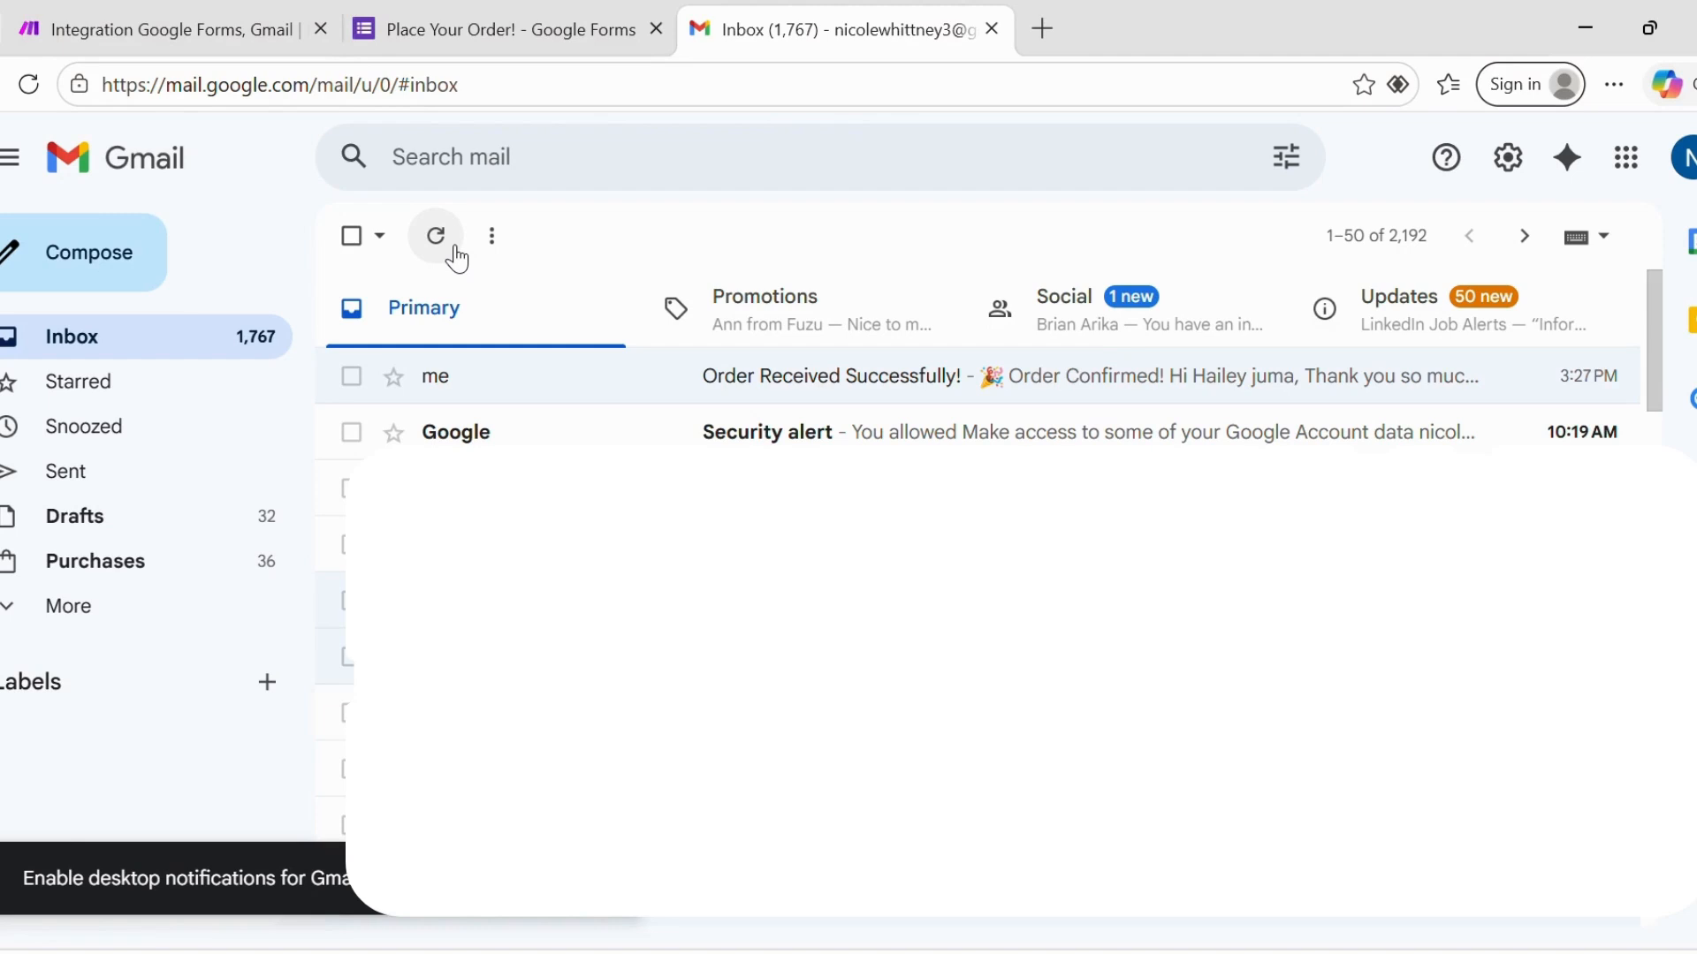
- Run the scenario again and open the new confirmation for Coconut Body Scrub, 3
left_click(129, 4)
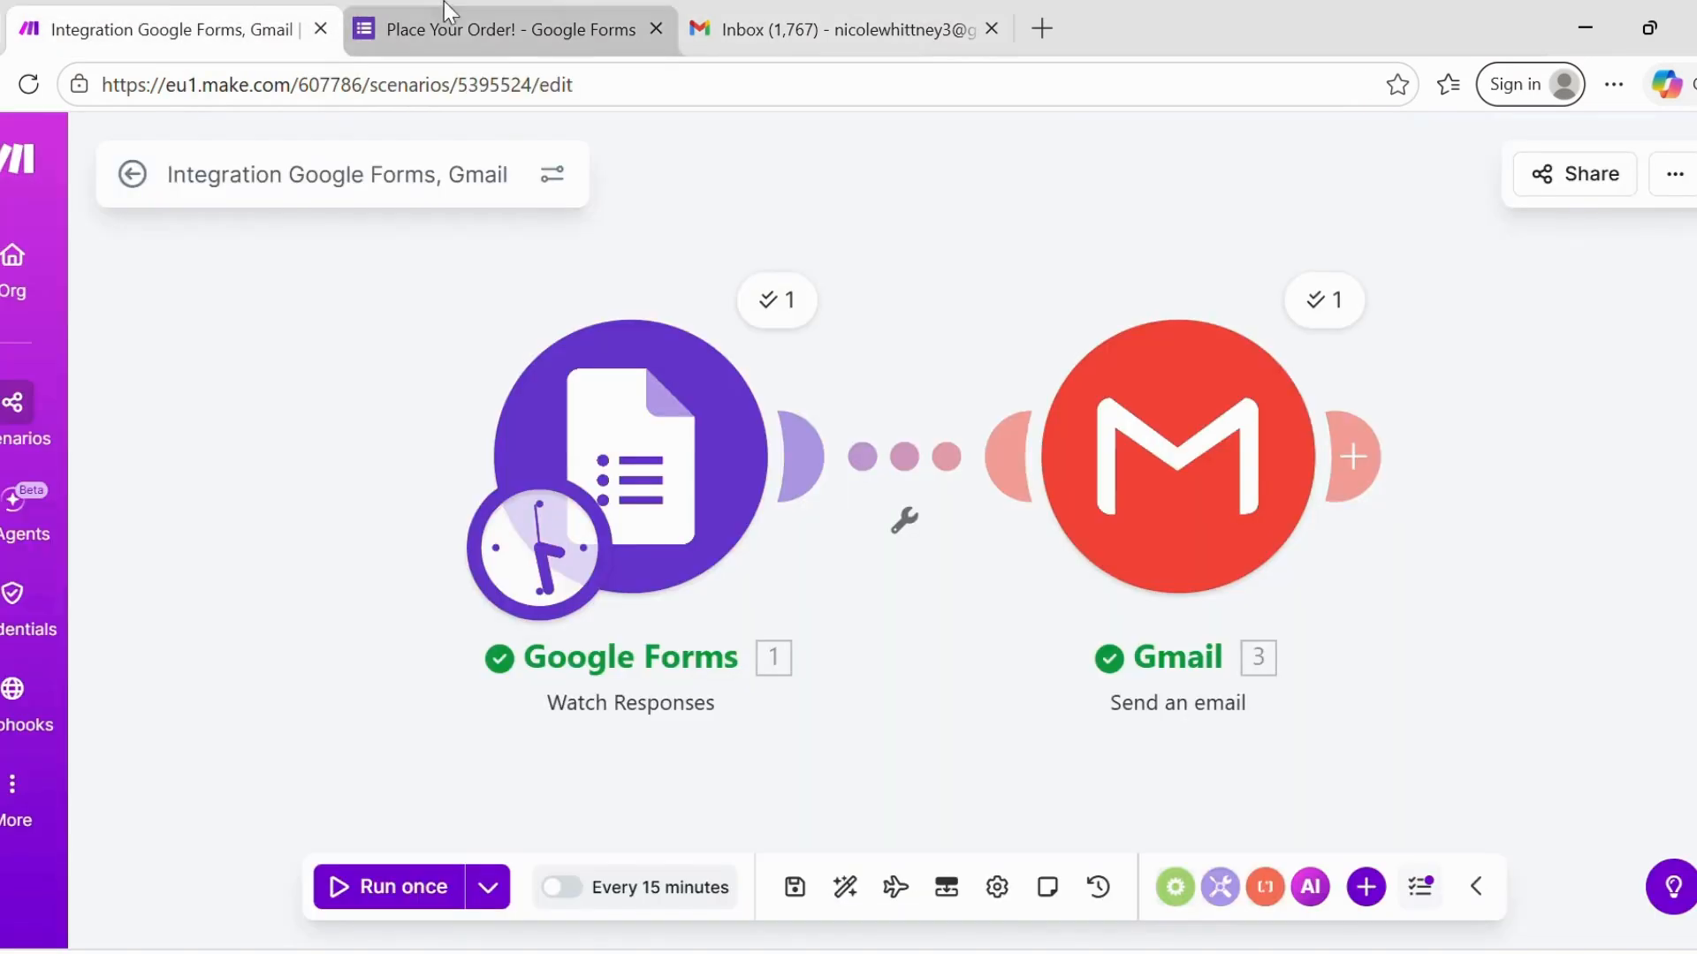
left_click(429, 886)
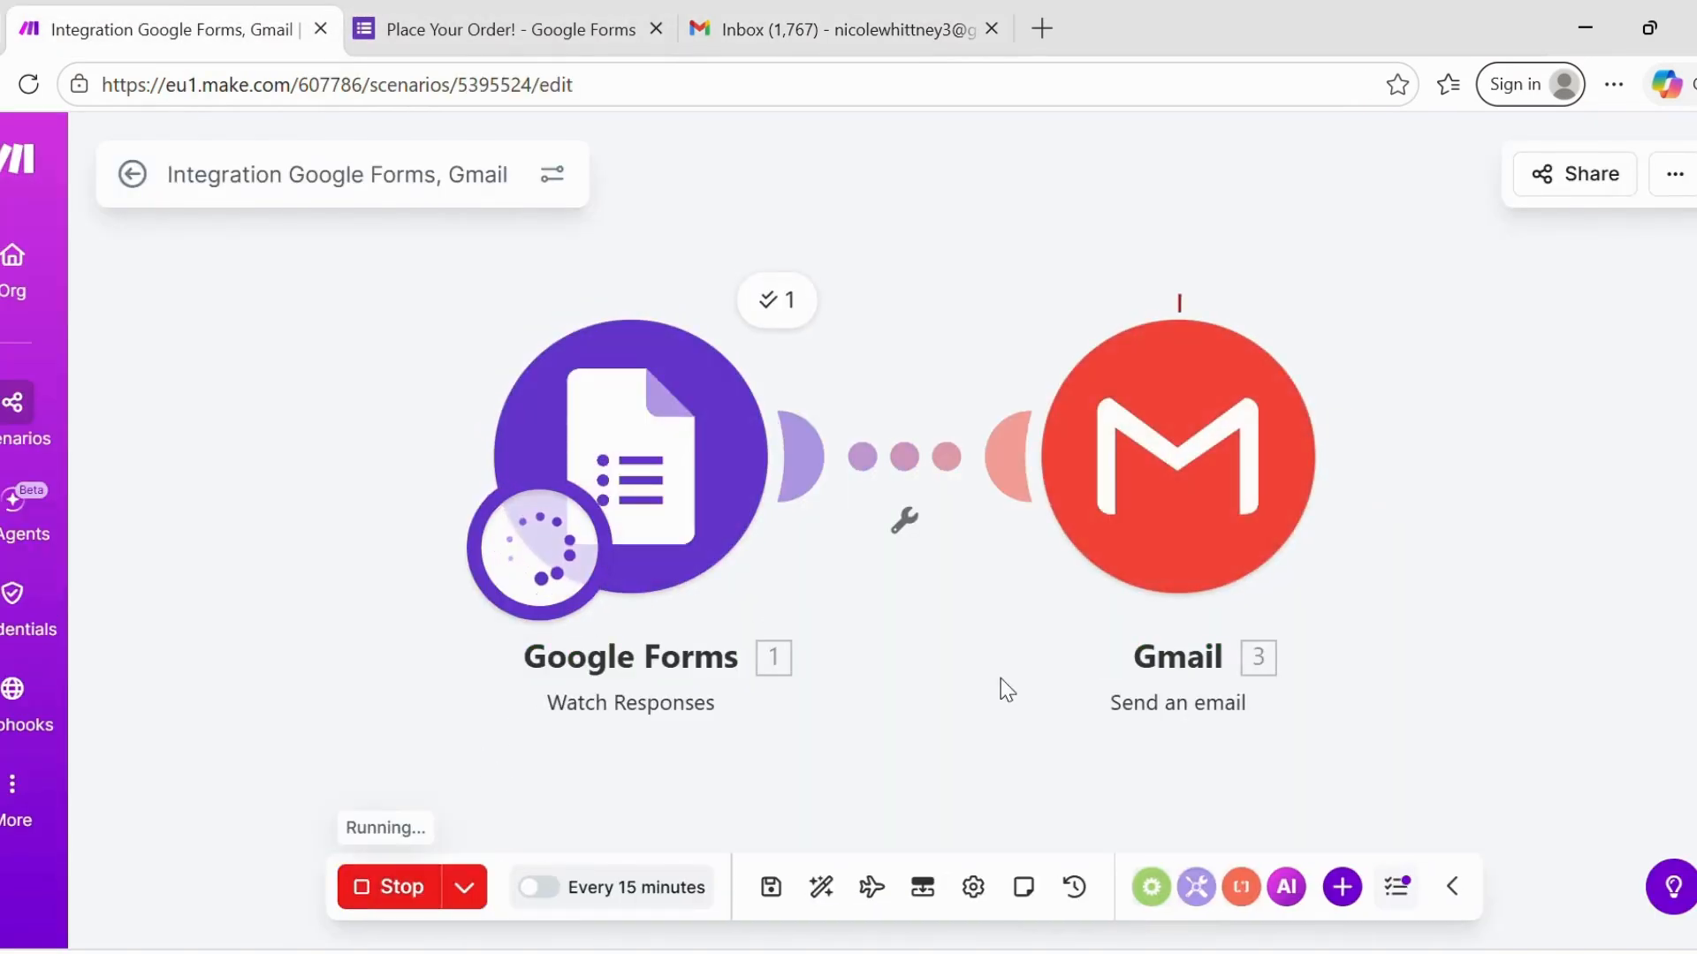
left_click(935, 13)
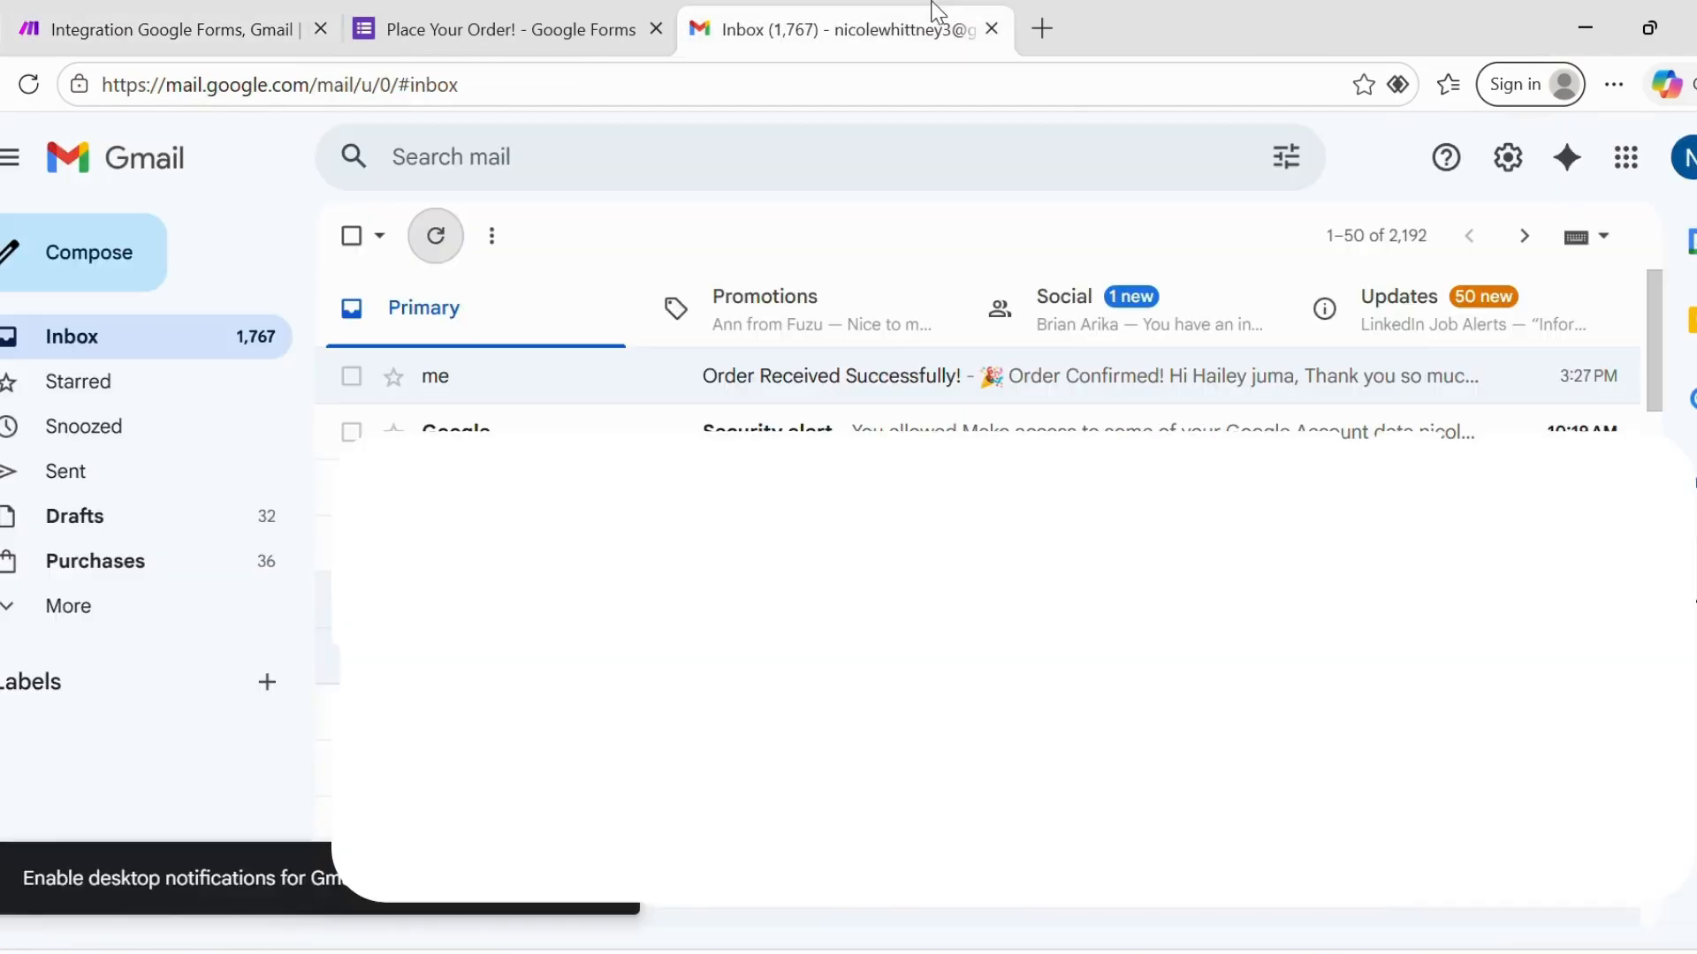
left_click(459, 238)
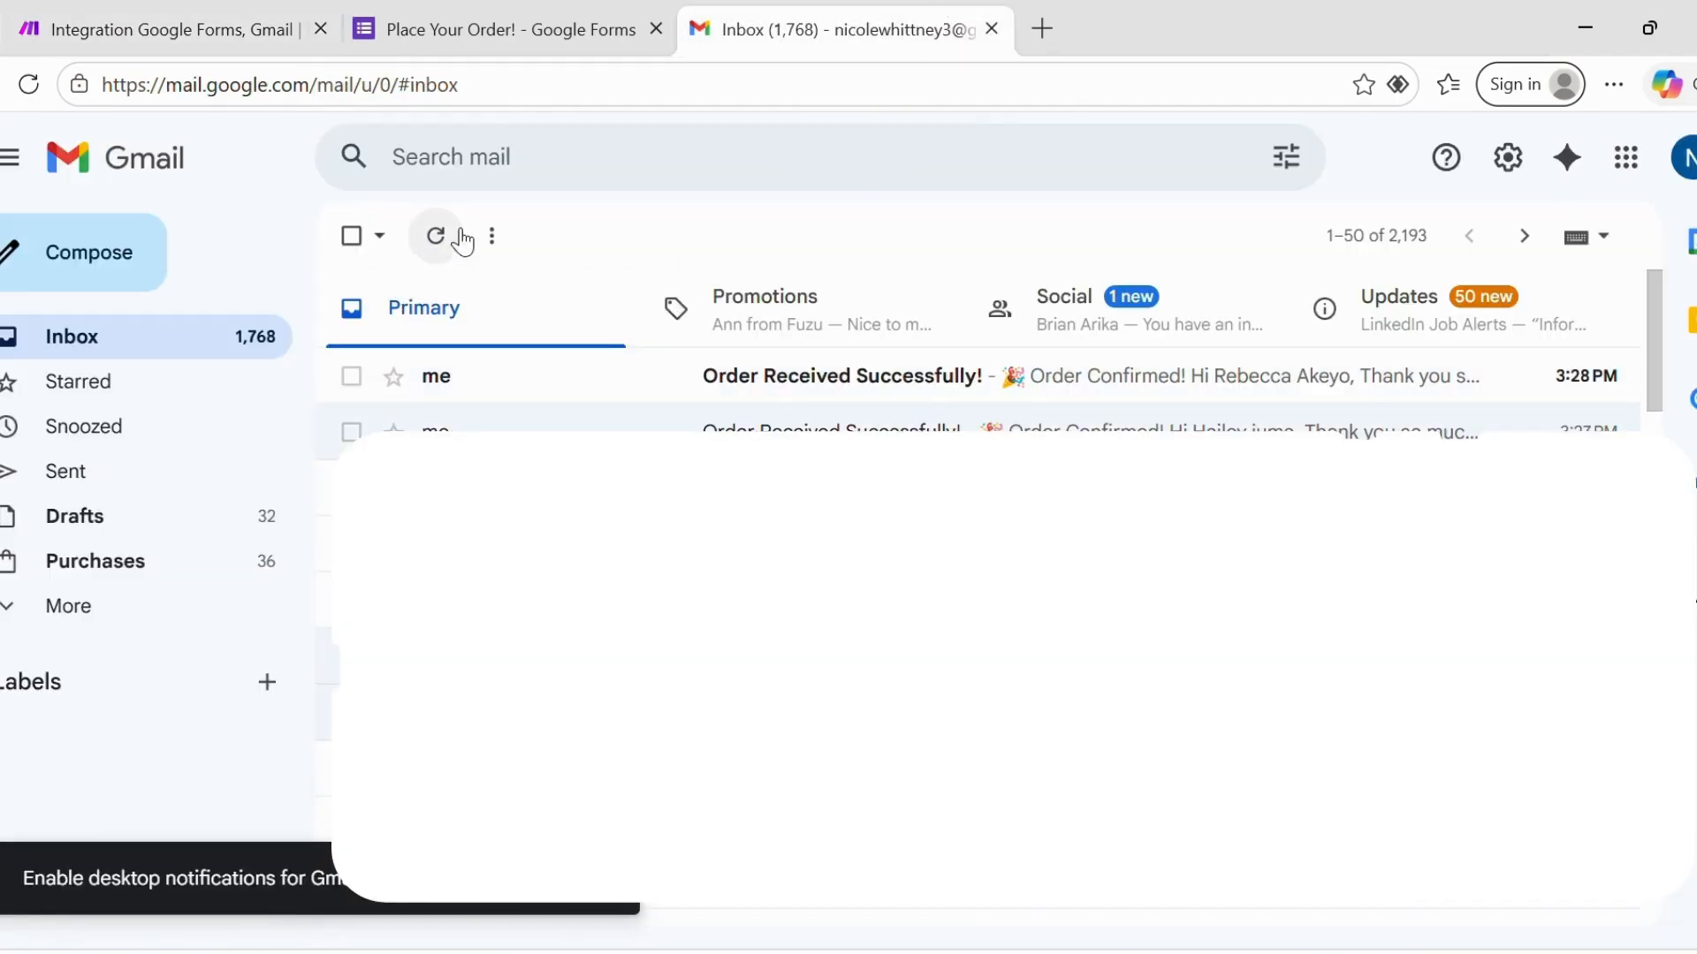
left_click(835, 375)
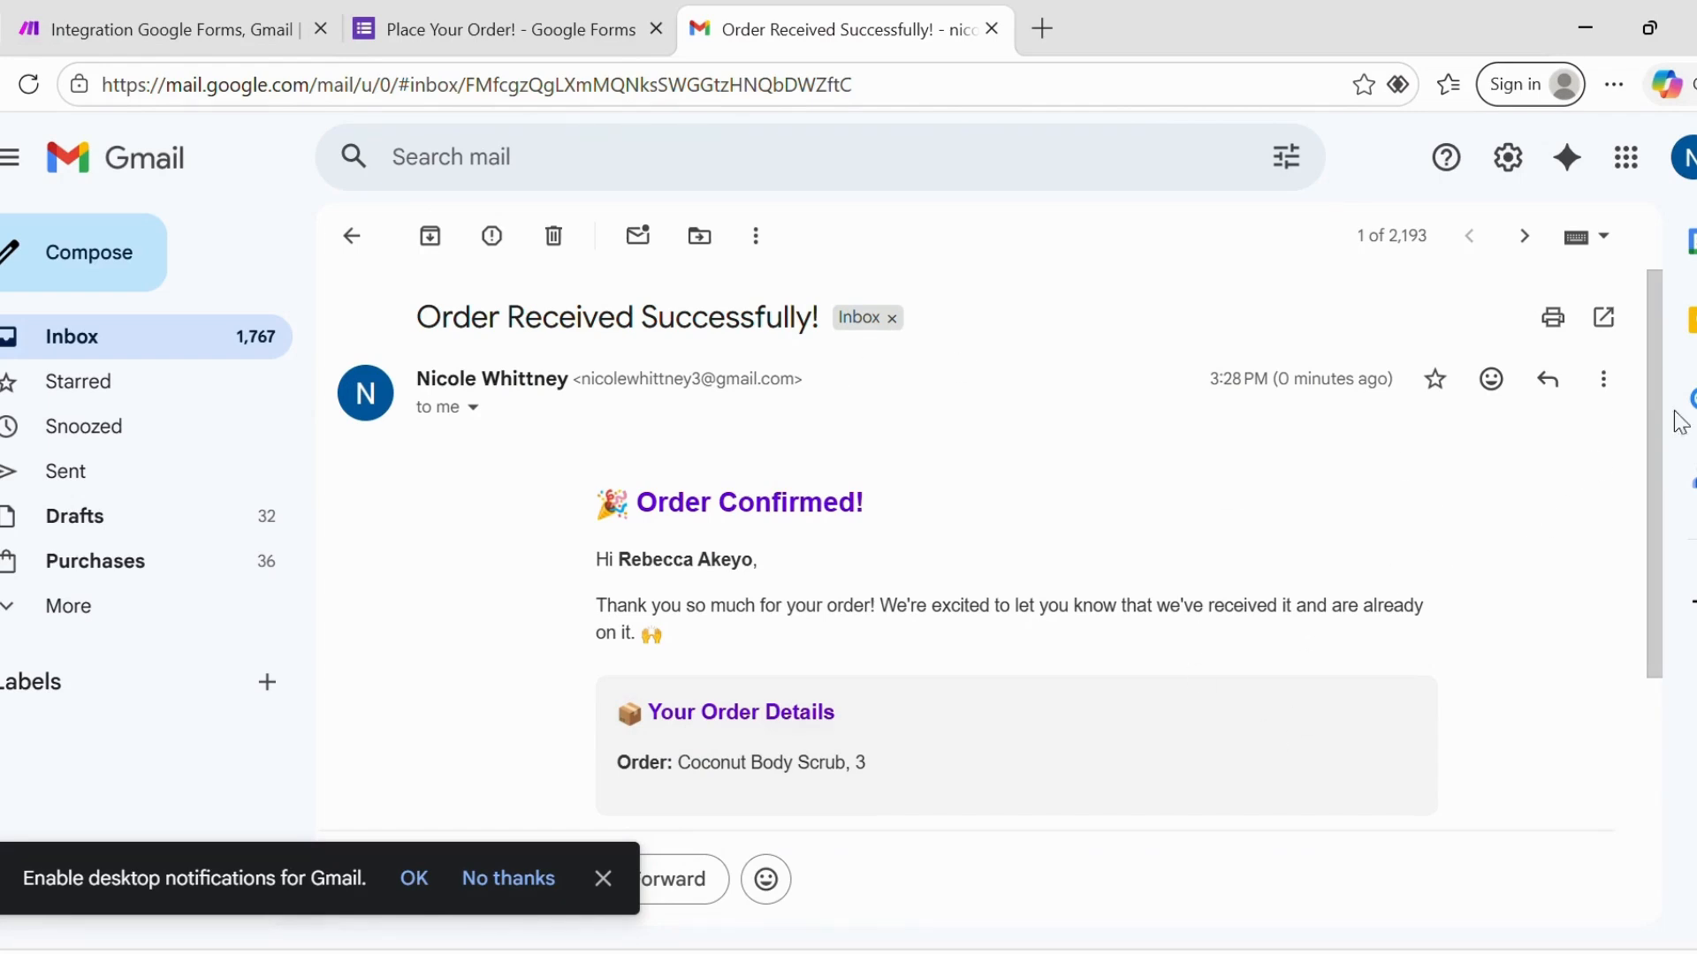
left_click_drag(1665, 320, 1609, 474)
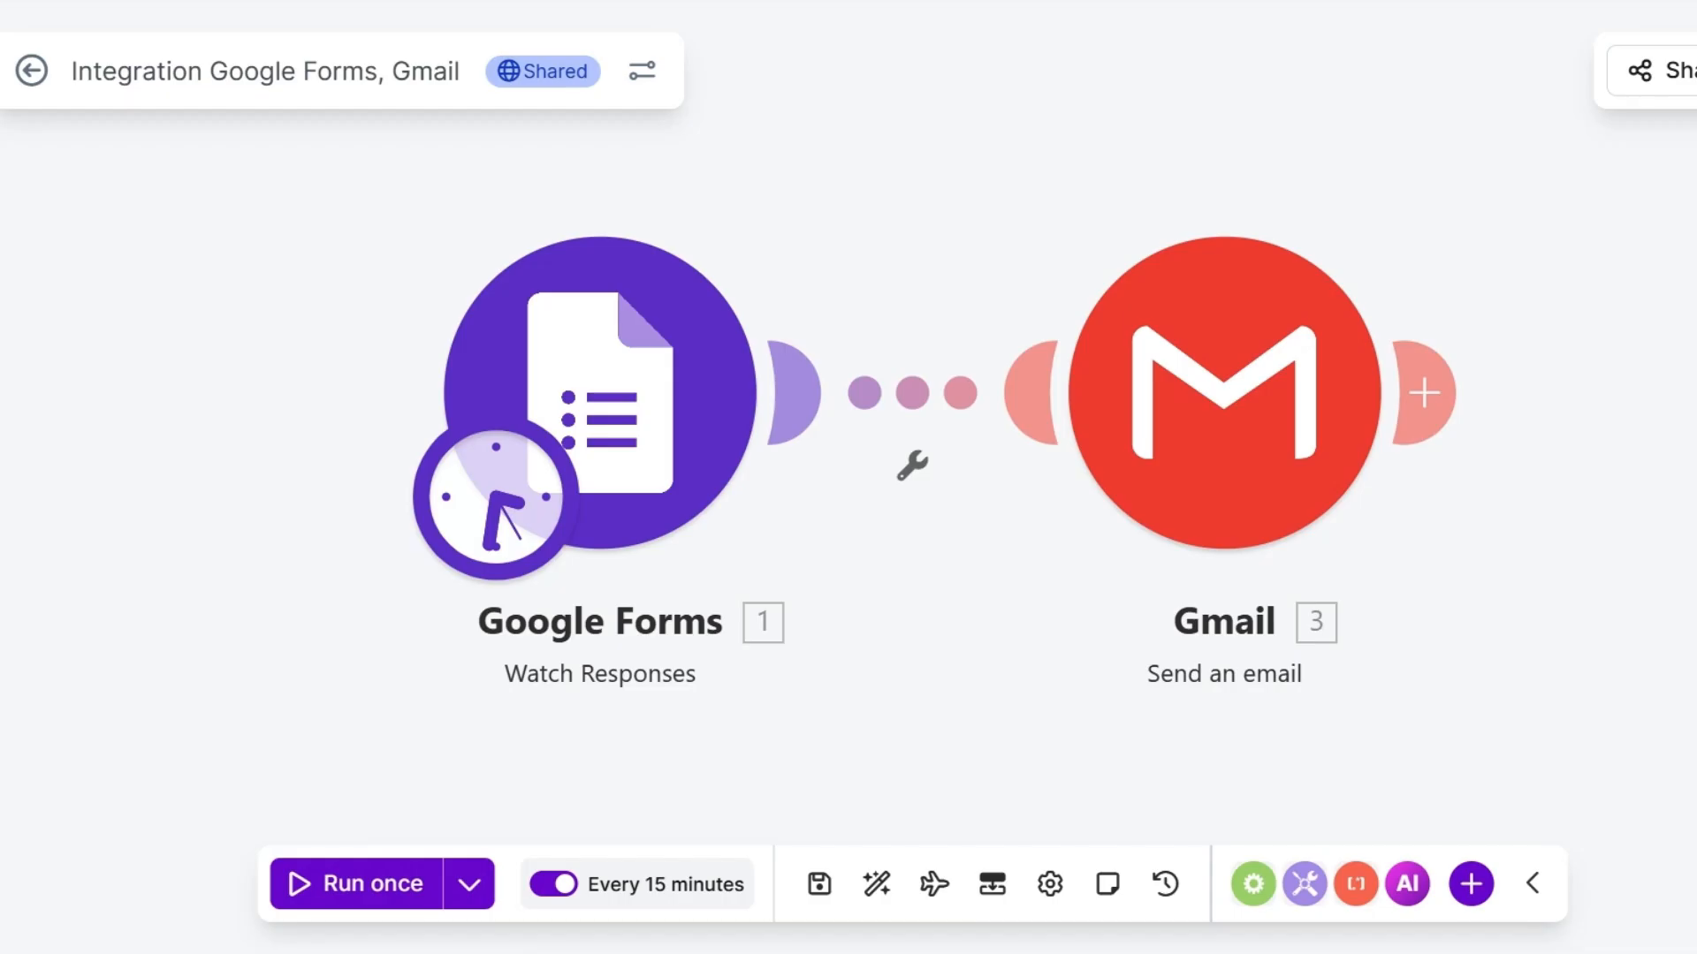